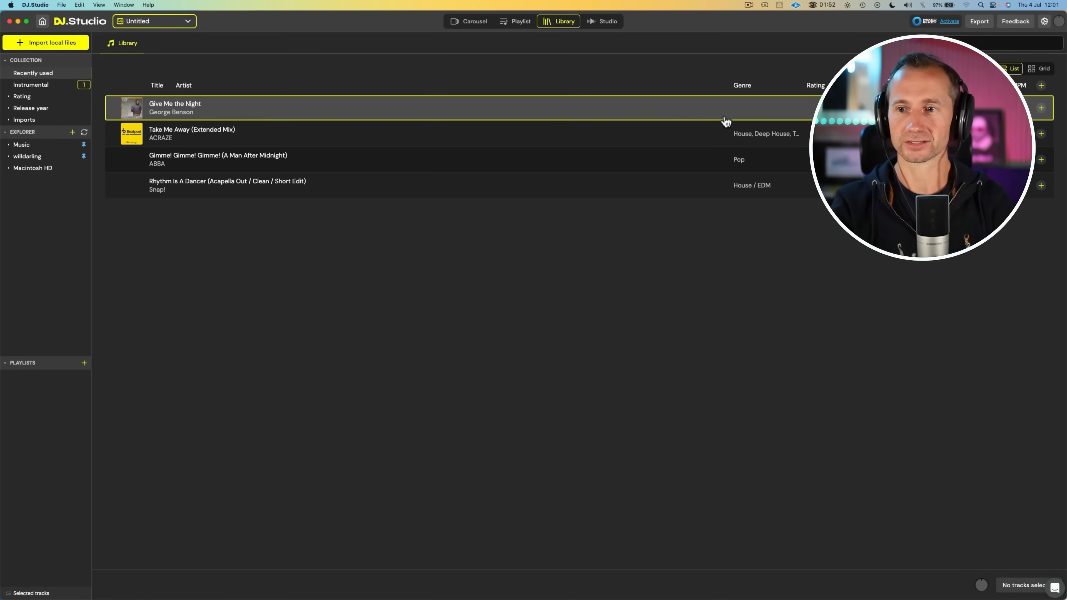
# Try to add Give Me the Night to the mix, decline the duplicate, and open the Studio view.
pyautogui.click(1041, 108)
pyautogui.click(1025, 585)
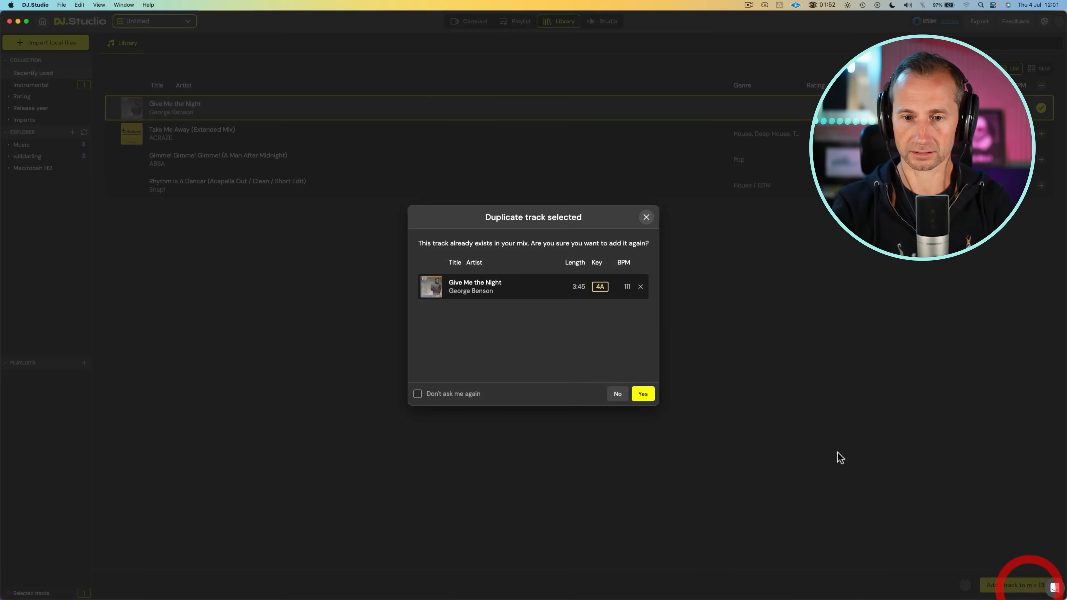
pyautogui.click(612, 397)
pyautogui.click(601, 21)
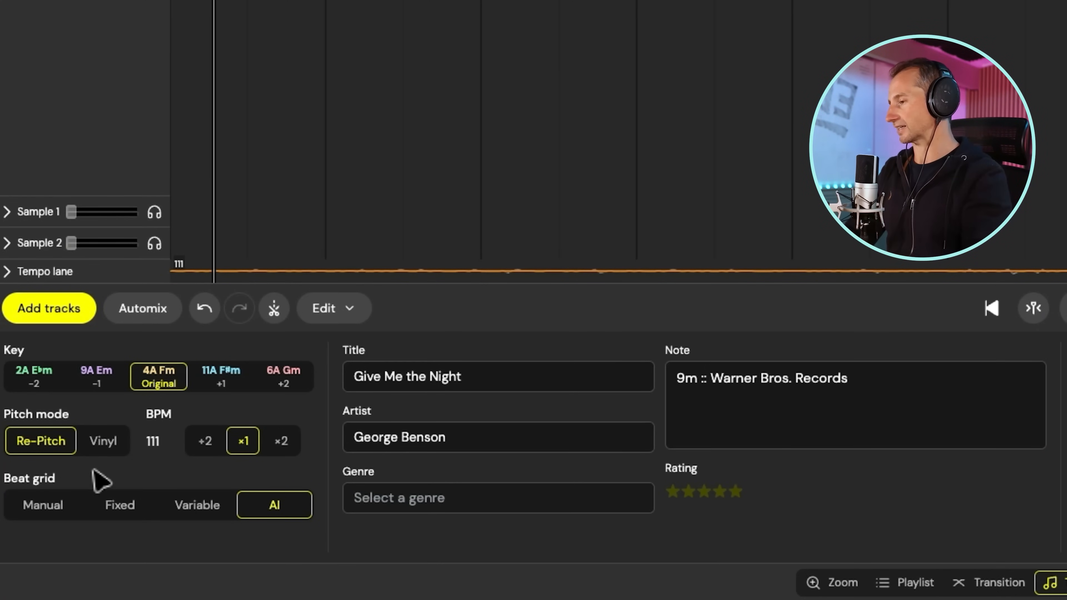
# Set the beat grid of Give Me the Night to Fixed and play it with the metronome on.
pyautogui.click(98, 516)
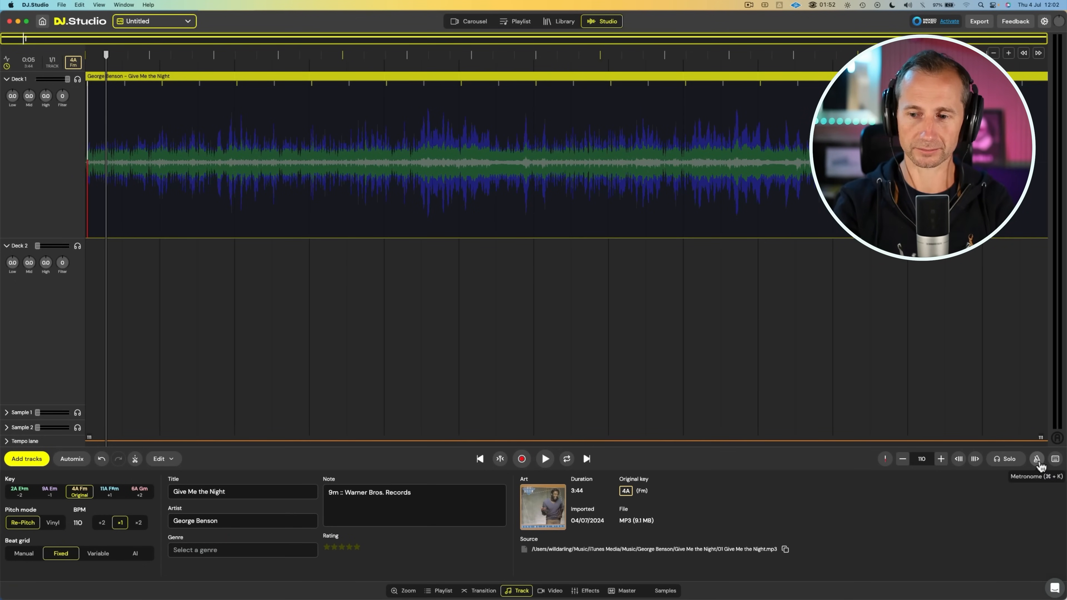
pyautogui.press('space')
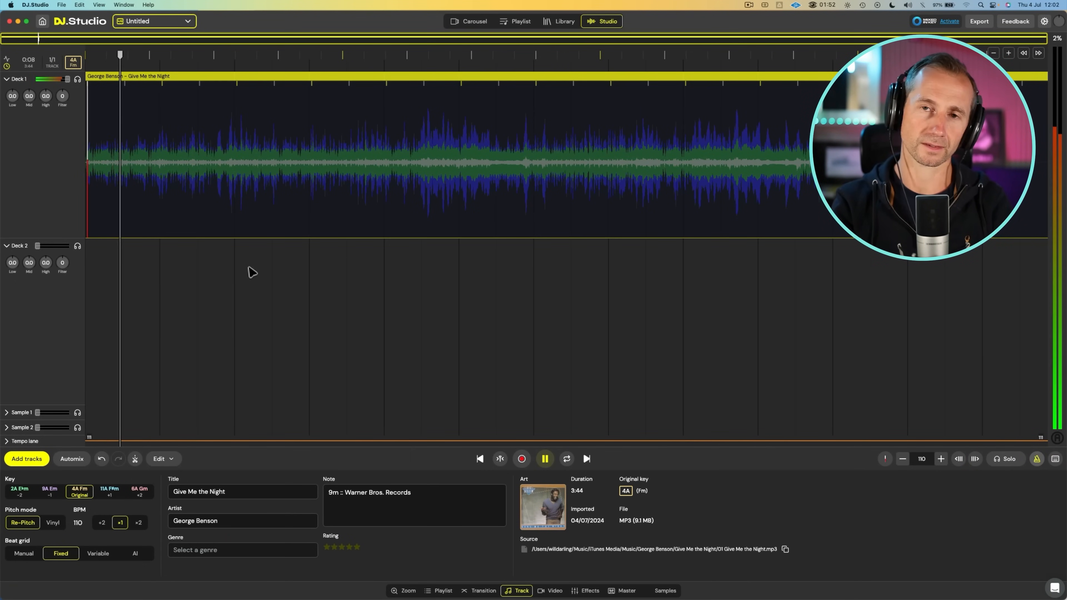
pyautogui.press('space')
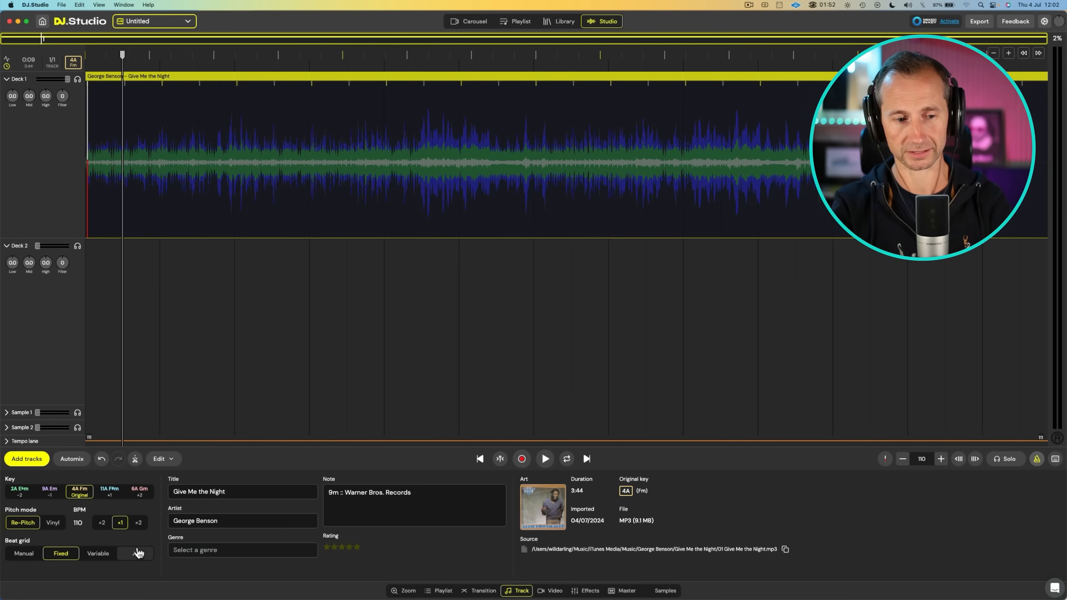
# Expand the tempo lane and set the track's beat grid to AI.
pyautogui.click(7, 443)
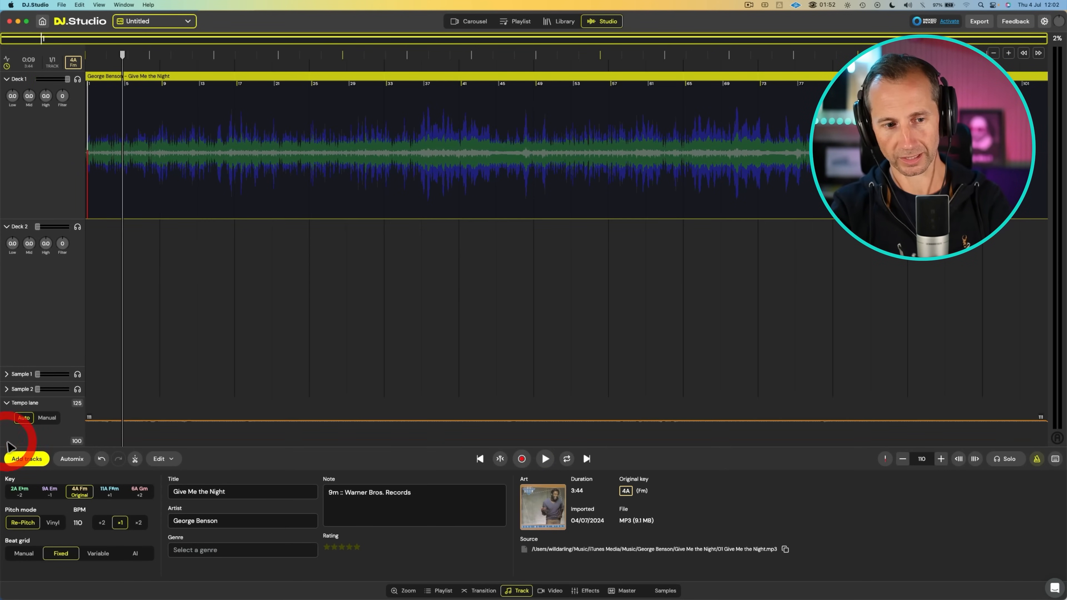
pyautogui.click(130, 560)
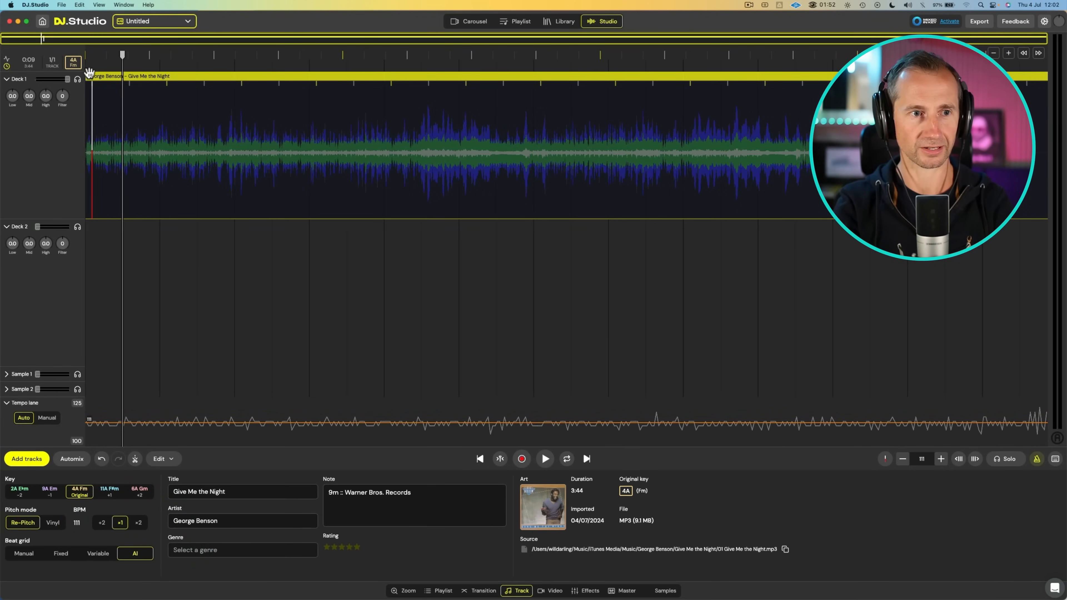
# Set the first beat of Give Me the Night where the audio begins at the start of the track.
pyautogui.scroll(3, 193, 163)
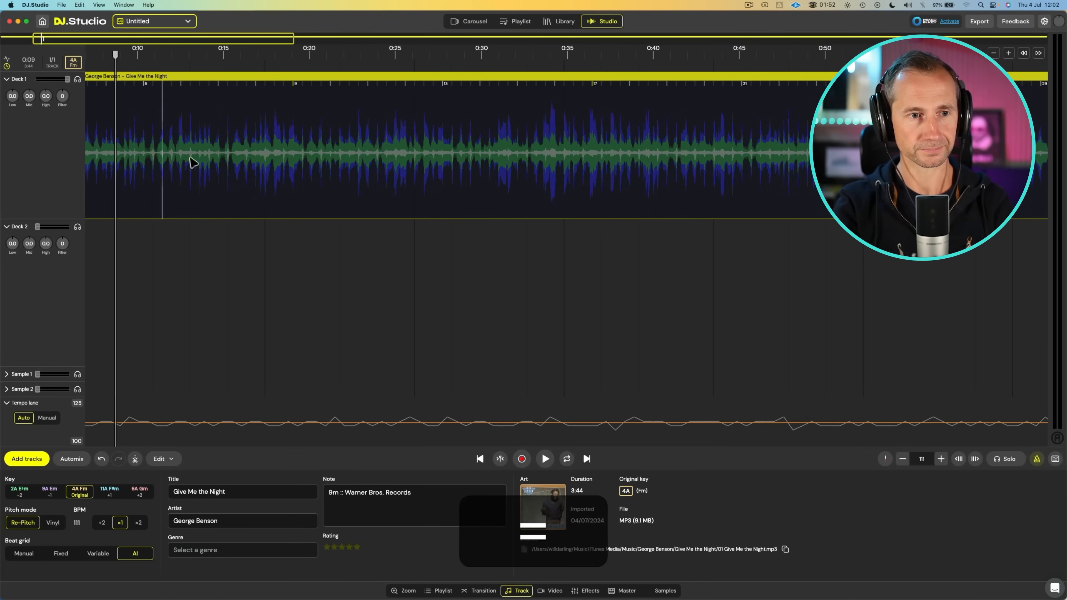
pyautogui.moveTo(131, 39); pyautogui.dragTo(98, 39)
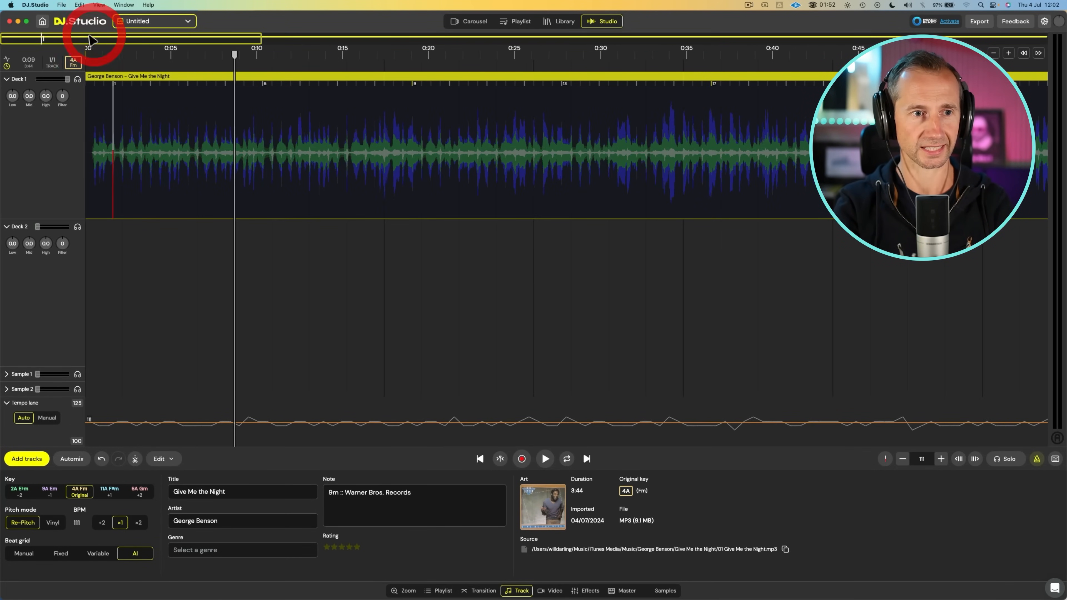
pyautogui.rightClick(99, 138)
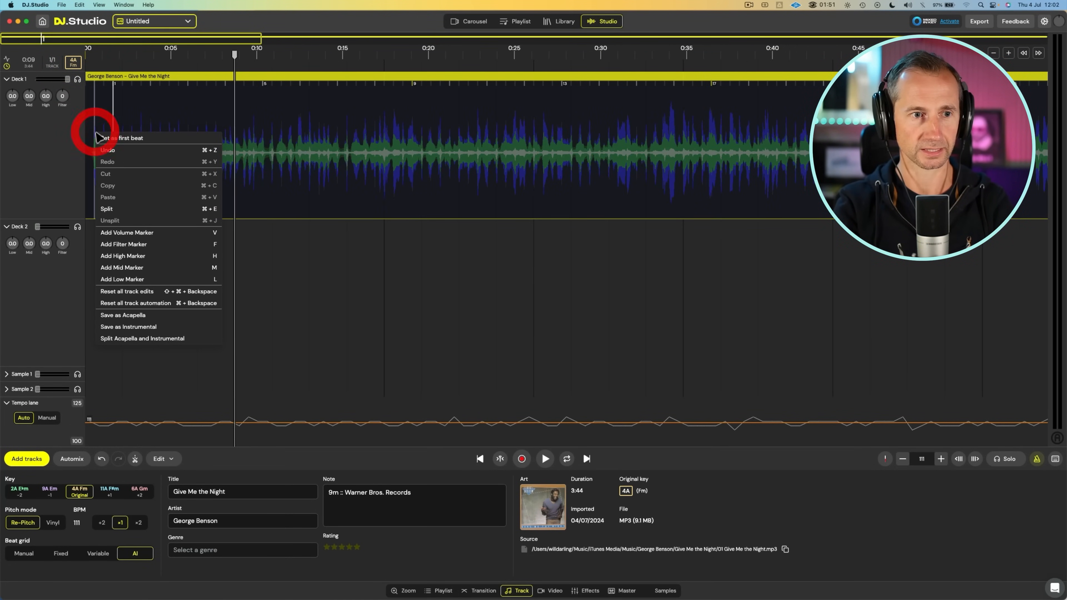
pyautogui.click(104, 138)
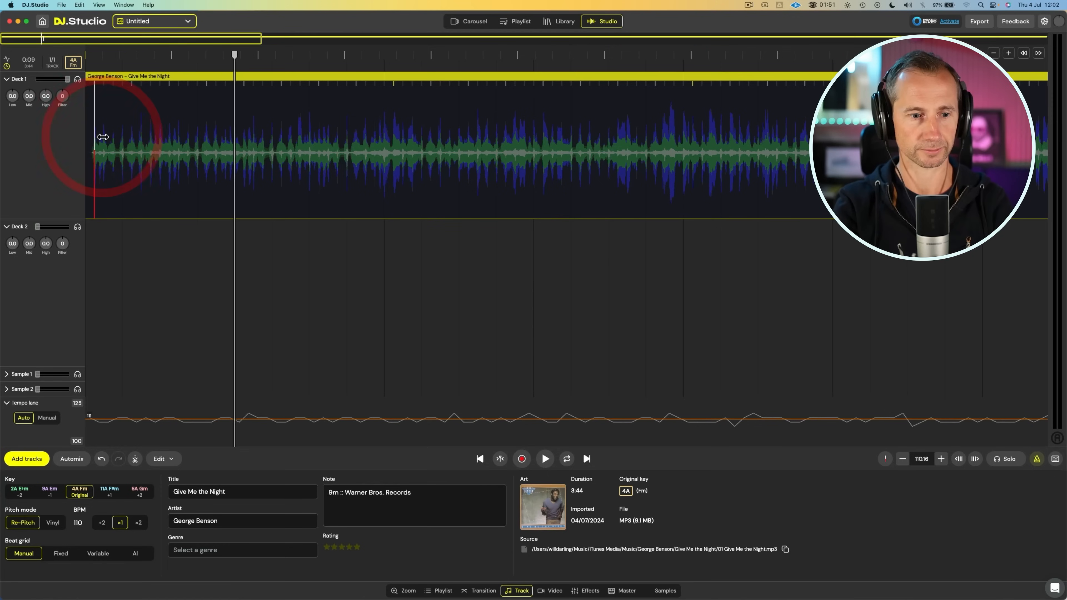
# Play Give Me the Night against the metronome to check the beat grid alignment, and stop playback.
pyautogui.press('space')
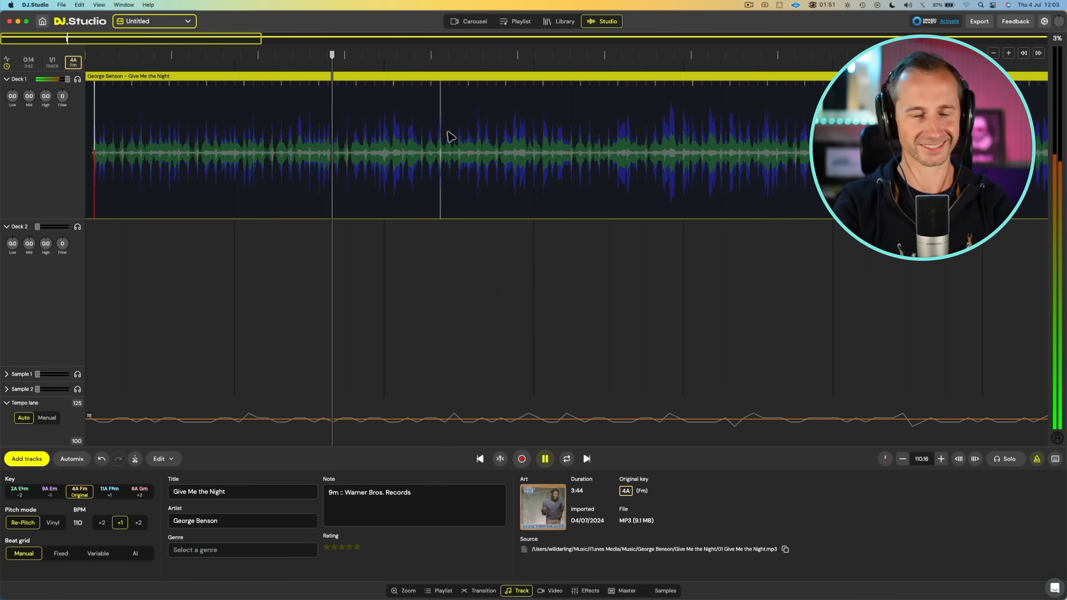
pyautogui.press('-')
pyautogui.press('-')
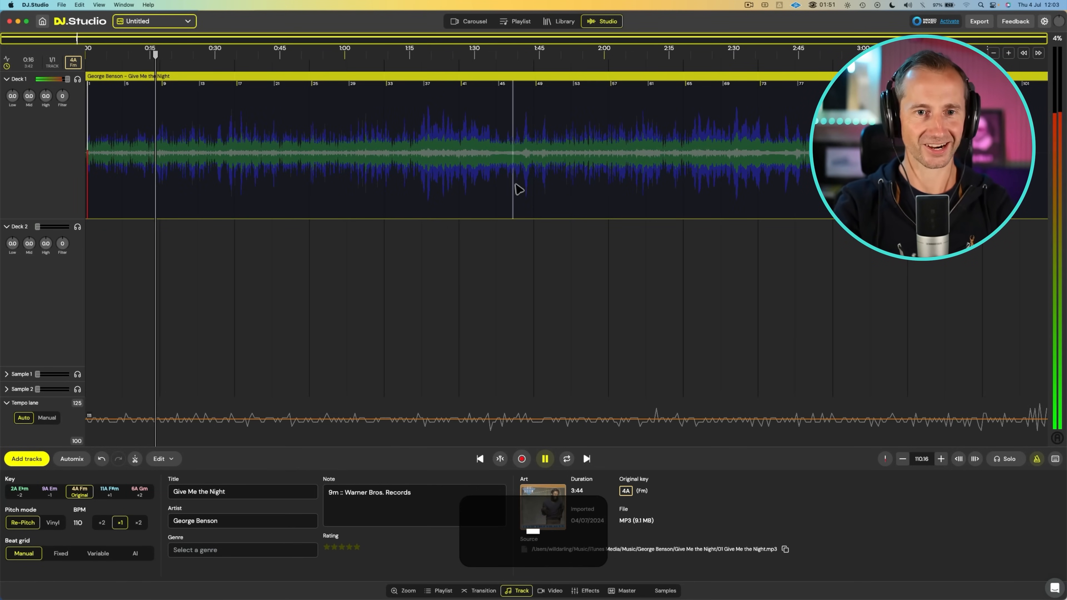
pyautogui.press('space')
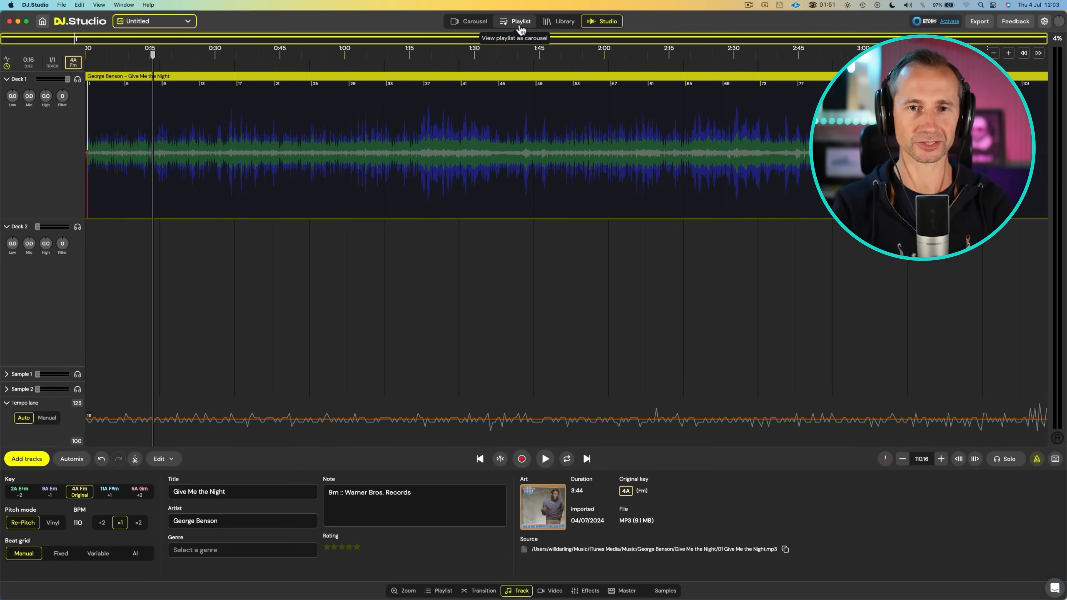
# Add Take Me Away (Extended Mix) by ACRAZE from the library to the mix.
pyautogui.click(549, 29)
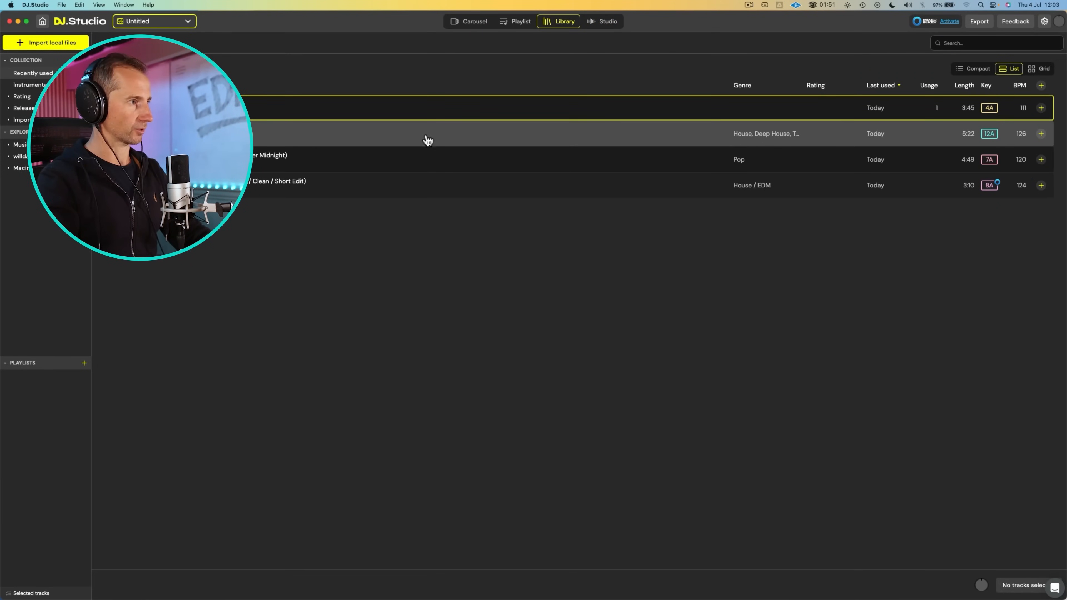
pyautogui.click(1041, 134)
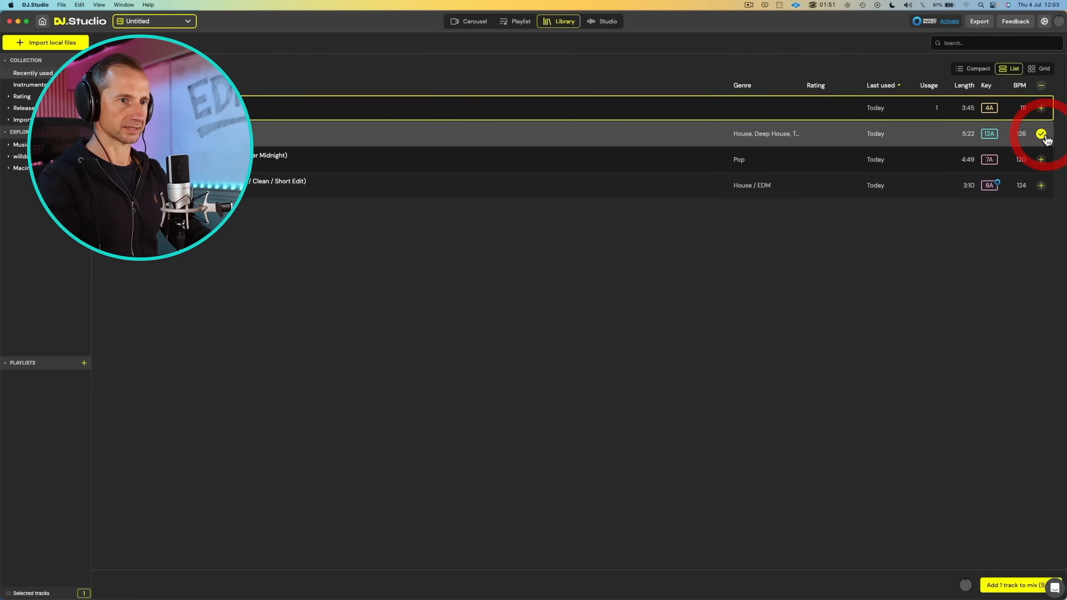
pyautogui.click(1010, 584)
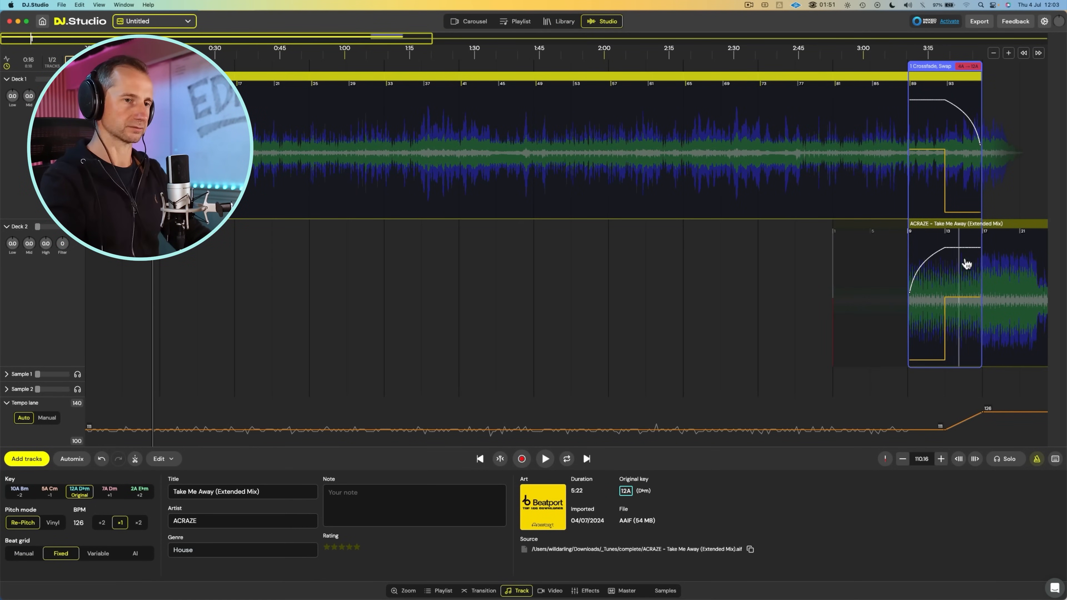
# Move Take Me Away earlier so its crossfade overlaps Give Me the Night from about 1:15 to 2:00, and shift its audio earlier within it.
pyautogui.moveTo(1029, 223); pyautogui.dragTo(645, 212)
pyautogui.click(1003, 251)
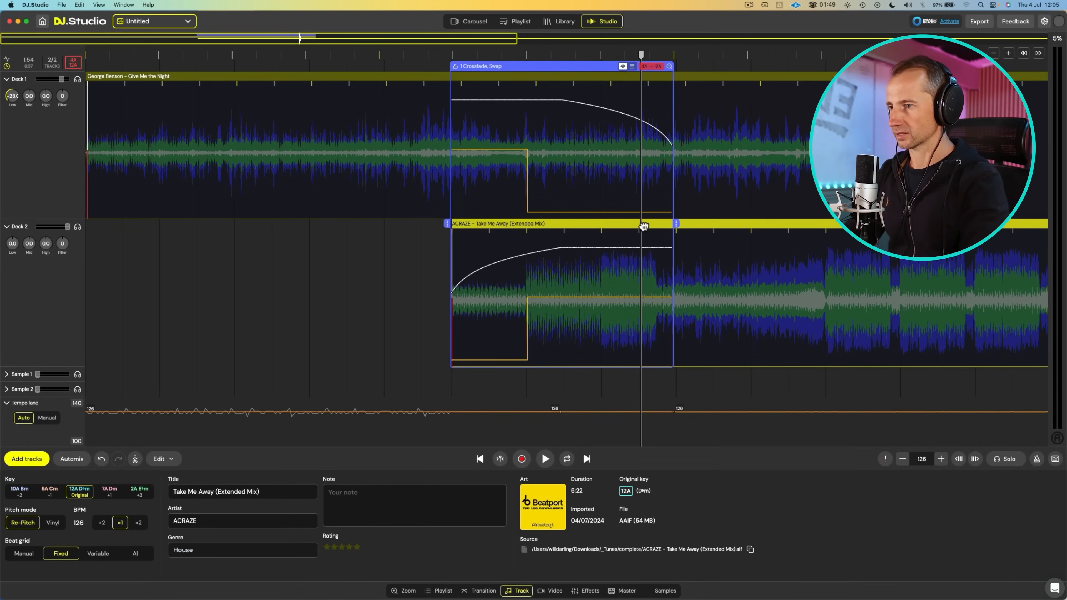
pyautogui.moveTo(639, 227); pyautogui.dragTo(572, 226)
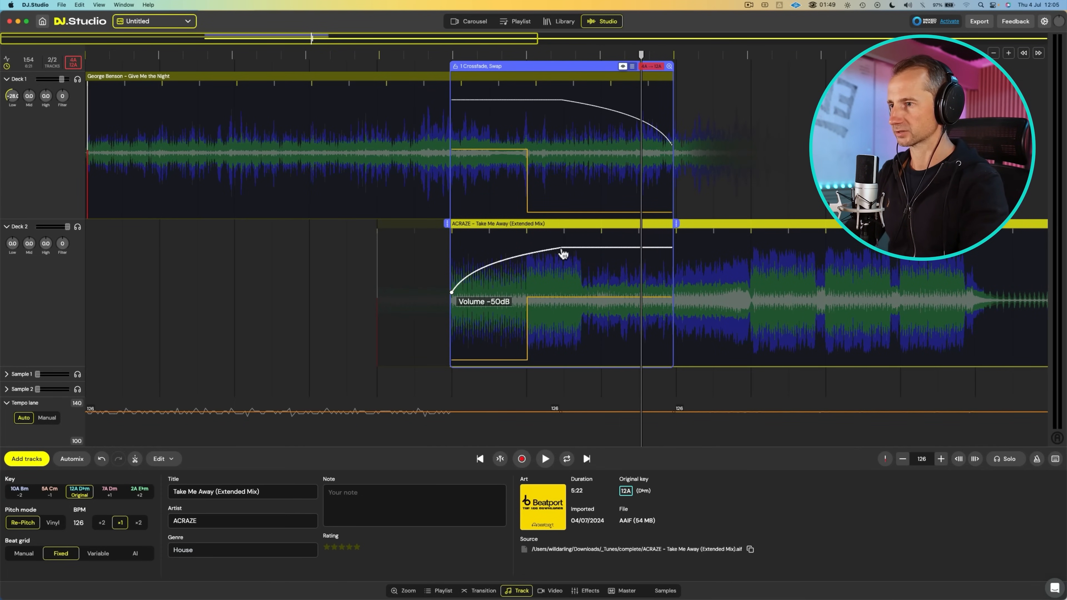
# Play the crossfade between the two tracks from just before its start to check that their beats match.
pyautogui.click(431, 205)
pyautogui.press('space')
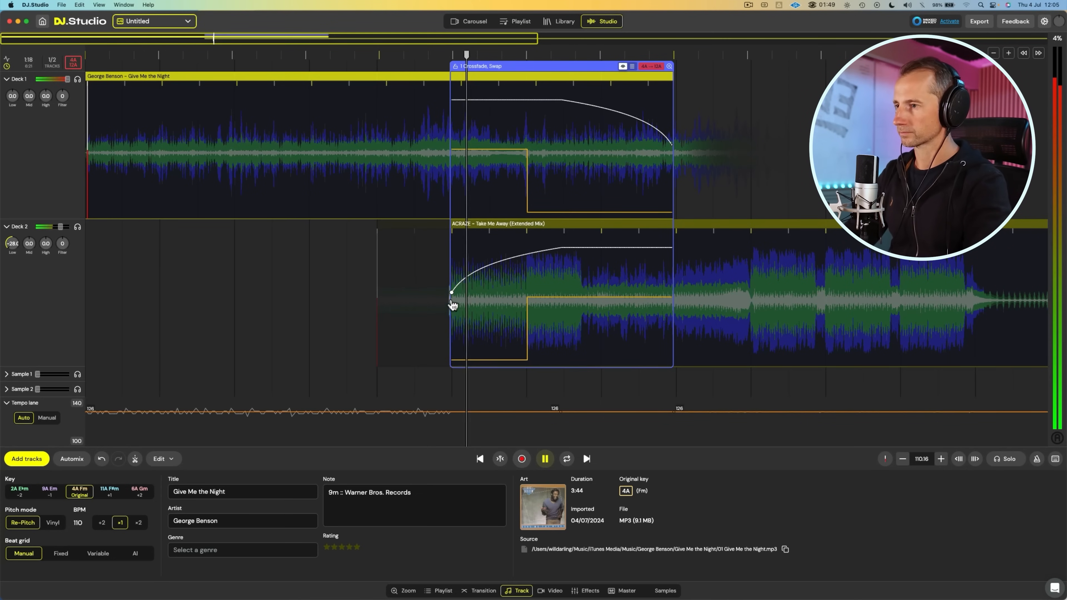
pyautogui.scroll(5, 500, 293)
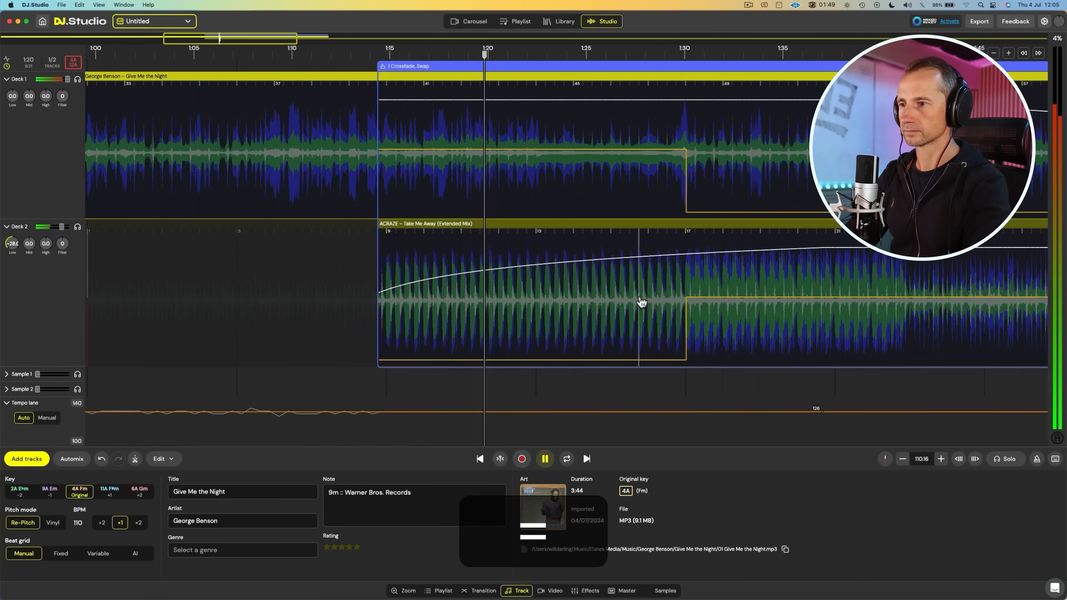
pyautogui.scroll(-3, 643, 303)
pyautogui.scroll(-3, 676, 110)
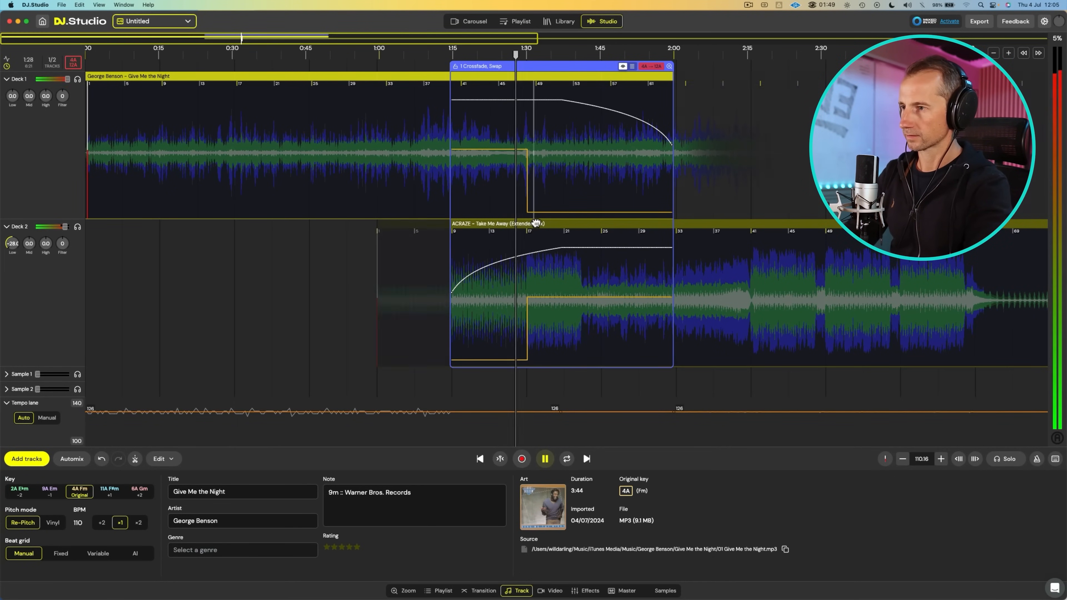
# Change the transition between the two tracks to Stems and show its separate stem waveforms.
pyautogui.click(520, 223)
pyautogui.click(138, 492)
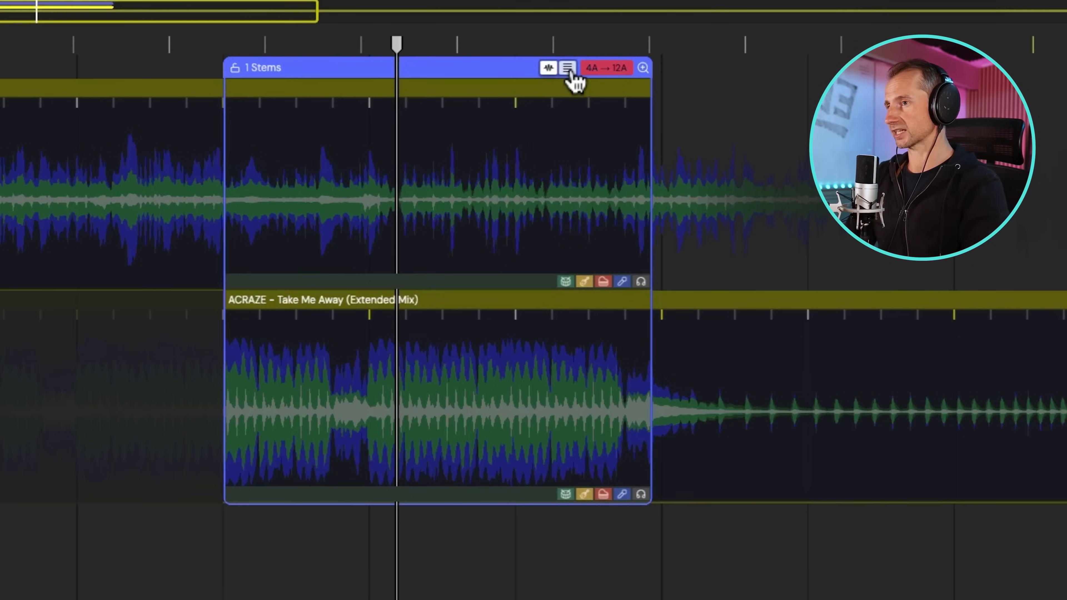
pyautogui.click(568, 68)
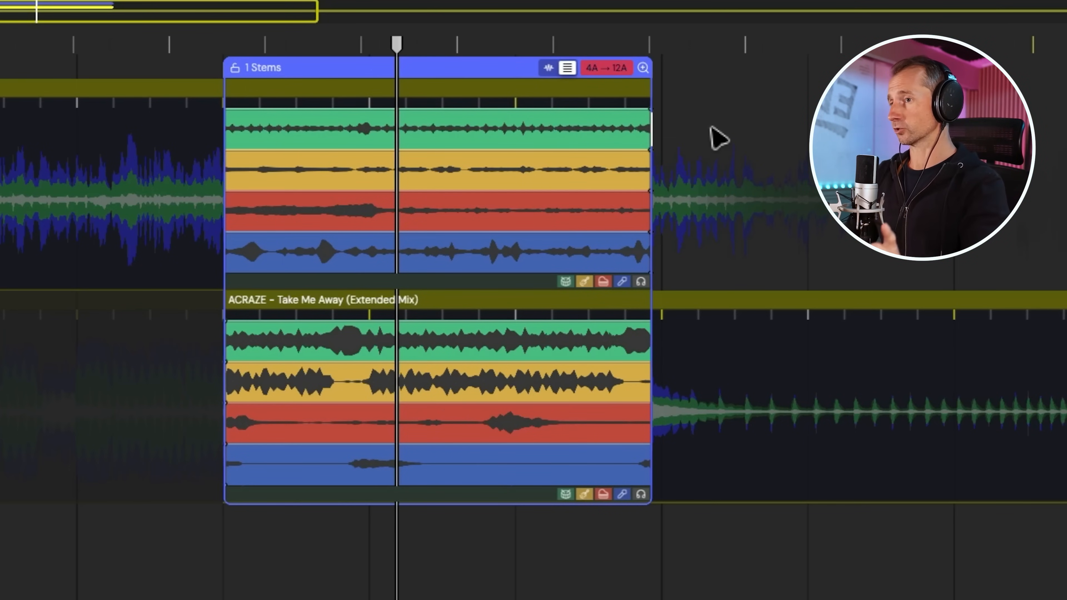
pyautogui.moveTo(651, 128)
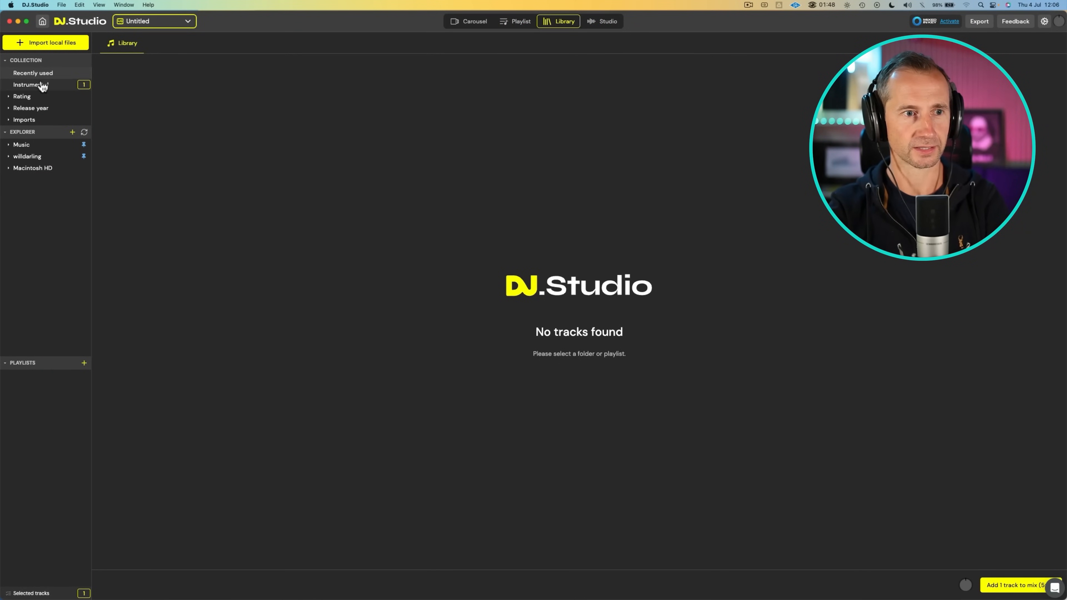
# Export the bass and vocals stems of Give Me the Night with Stems 4 Ableton, downloaded as a zip.
pyautogui.click(41, 74)
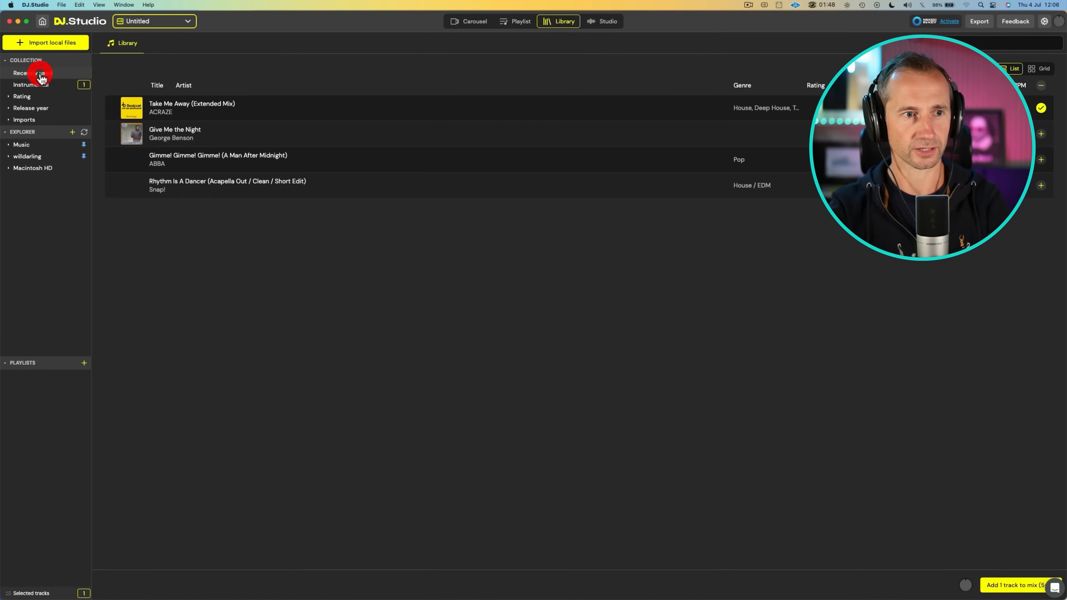
pyautogui.rightClick(295, 142)
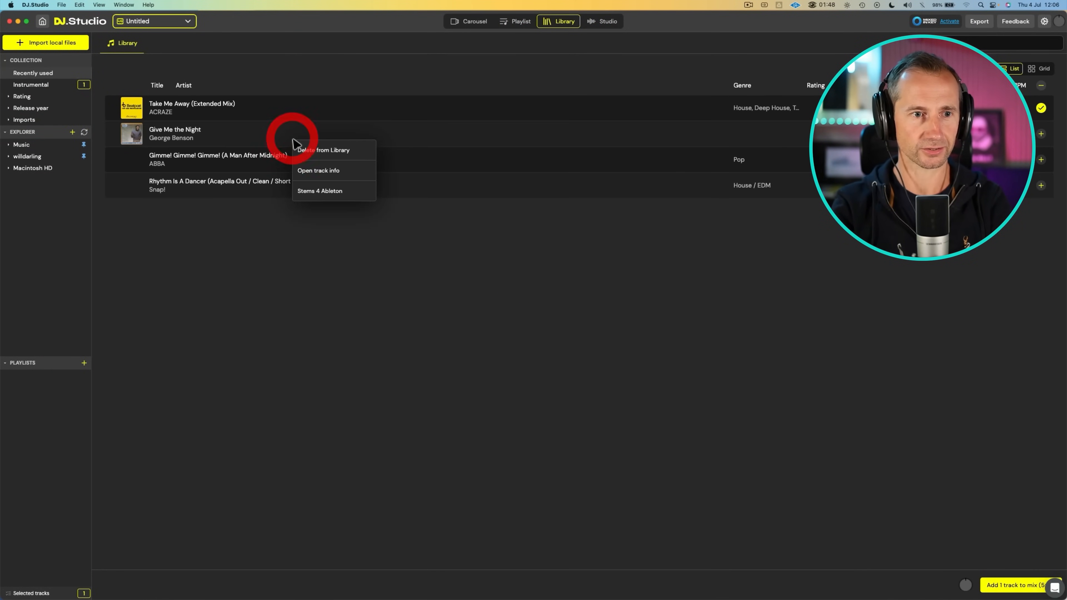
pyautogui.click(318, 192)
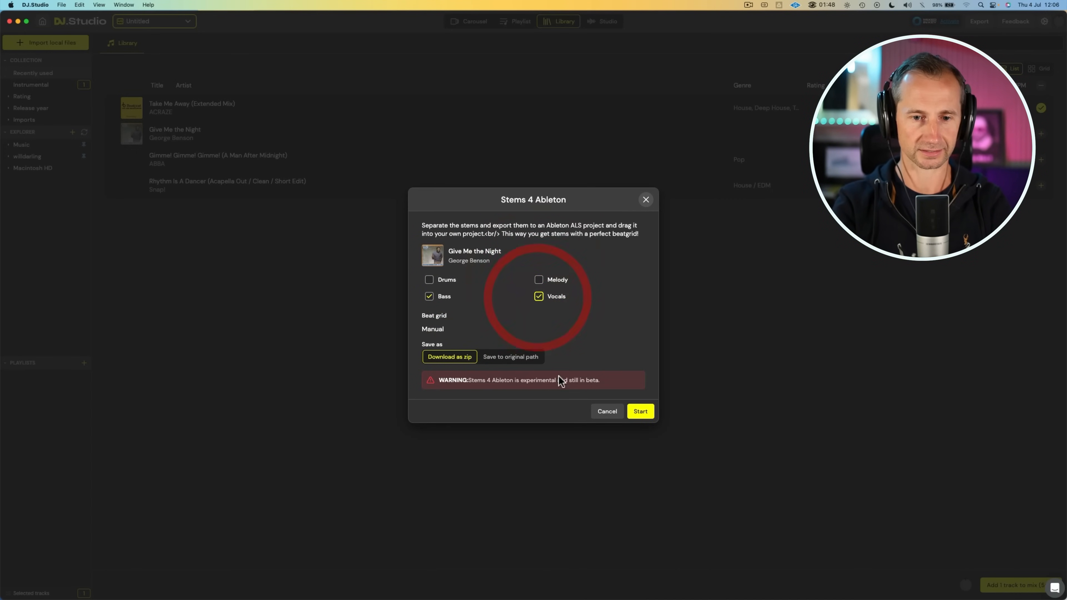
pyautogui.click(639, 412)
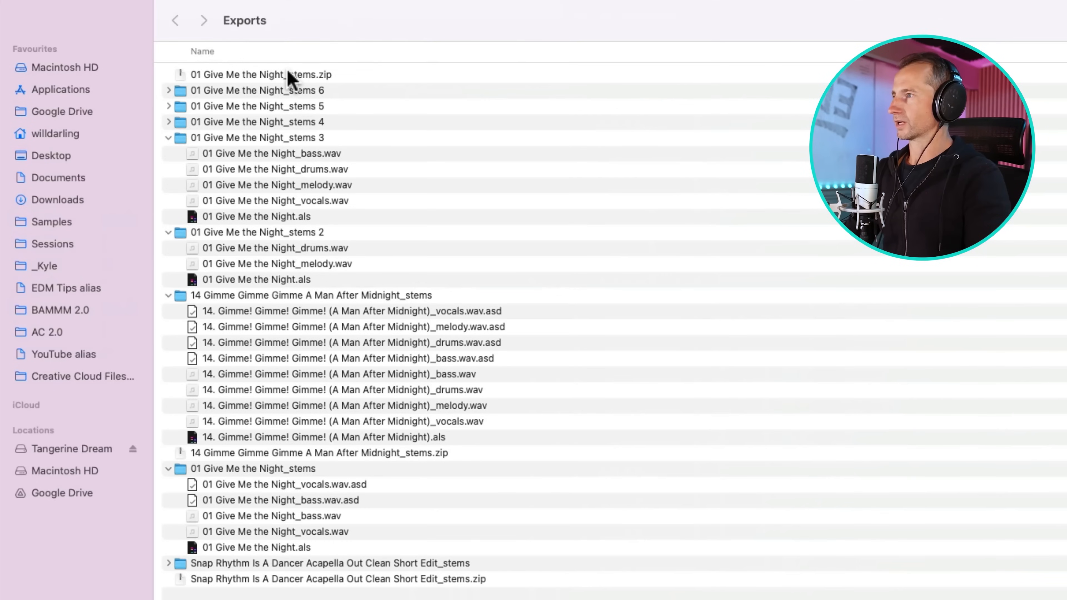
# Extract 01 Give Me the Night_stems.zip in the Exports folder, try opening its 01 Give Me the Night.als, and cancel closing the current Ableton Live set.
pyautogui.doubleClick(288, 73)
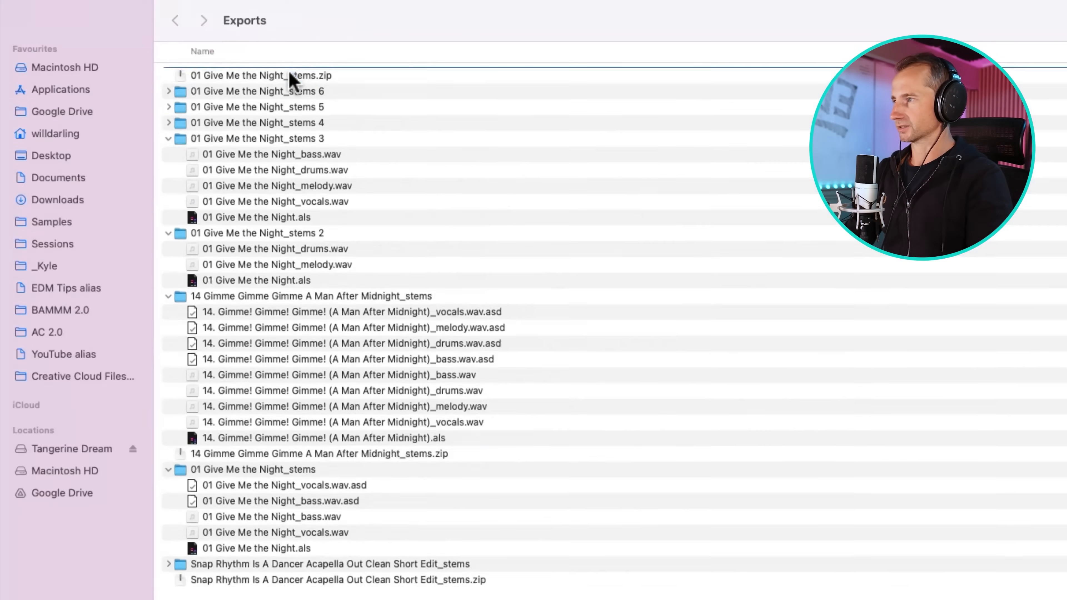
pyautogui.press('Right')
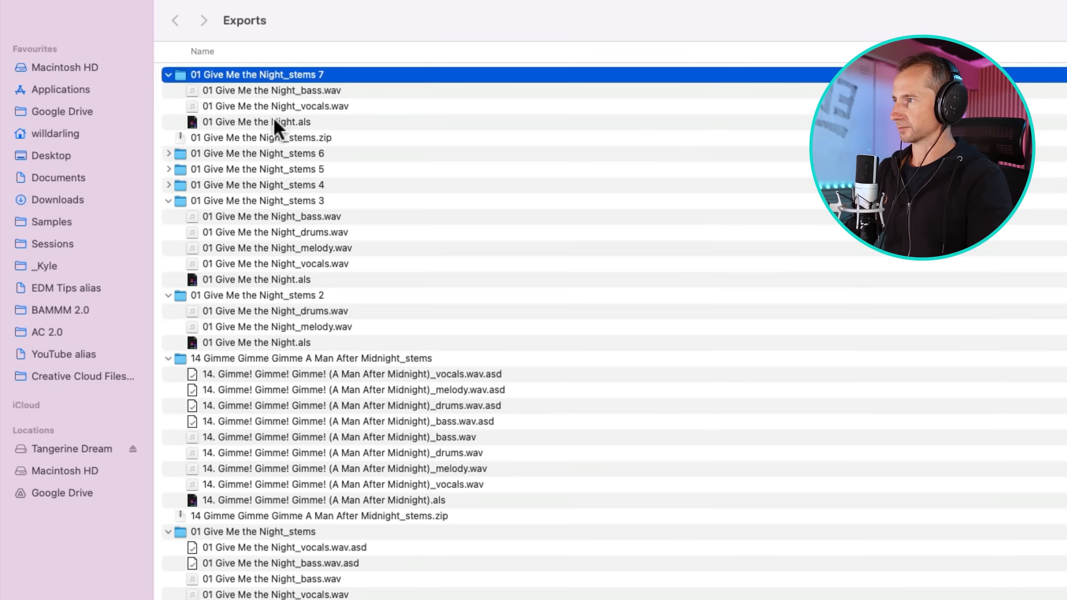
pyautogui.doubleClick(299, 122)
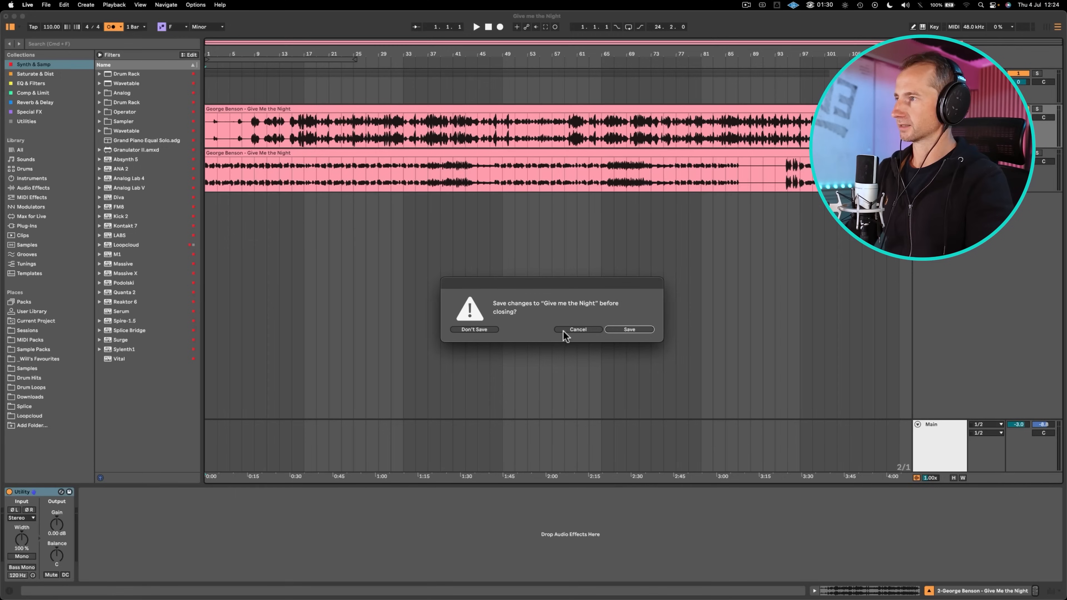
pyautogui.click(568, 331)
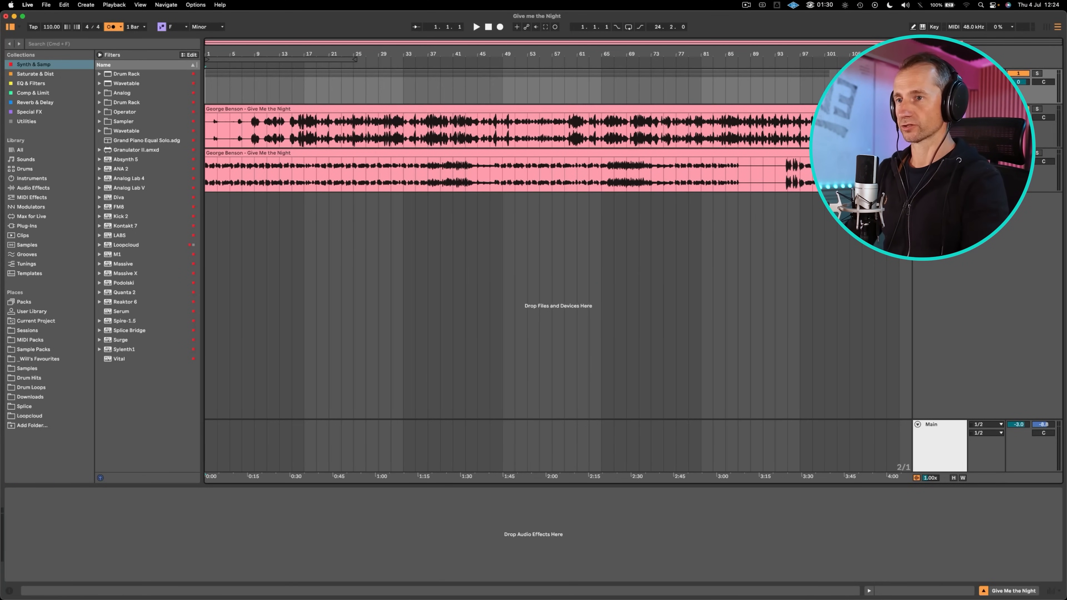
# Select the vocals clip of Give Me the Night and place the insert mark at its start, 1.1.1.
pyautogui.click(210, 108)
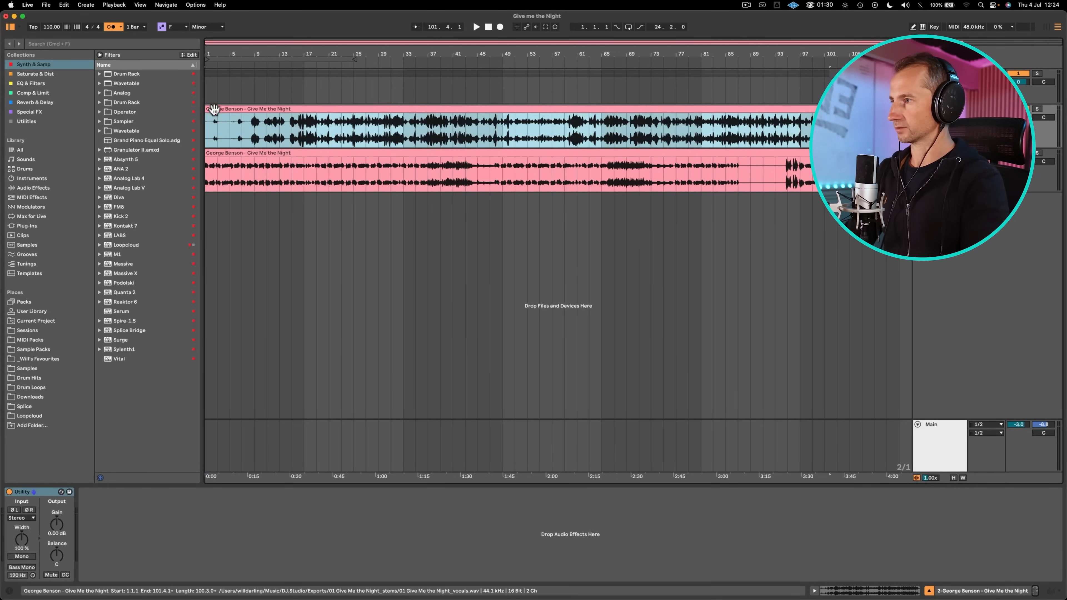
pyautogui.click(208, 131)
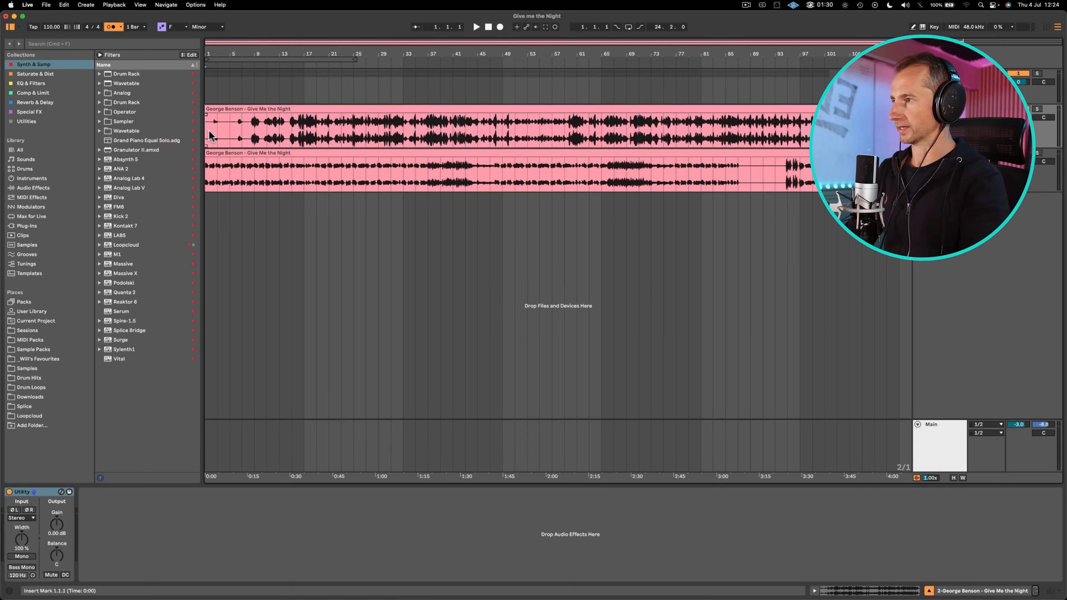
# Play the stems from the start and open the vocals clip's sample view, zoomed in on its first bars to examine the warp markers.
pyautogui.press('space')
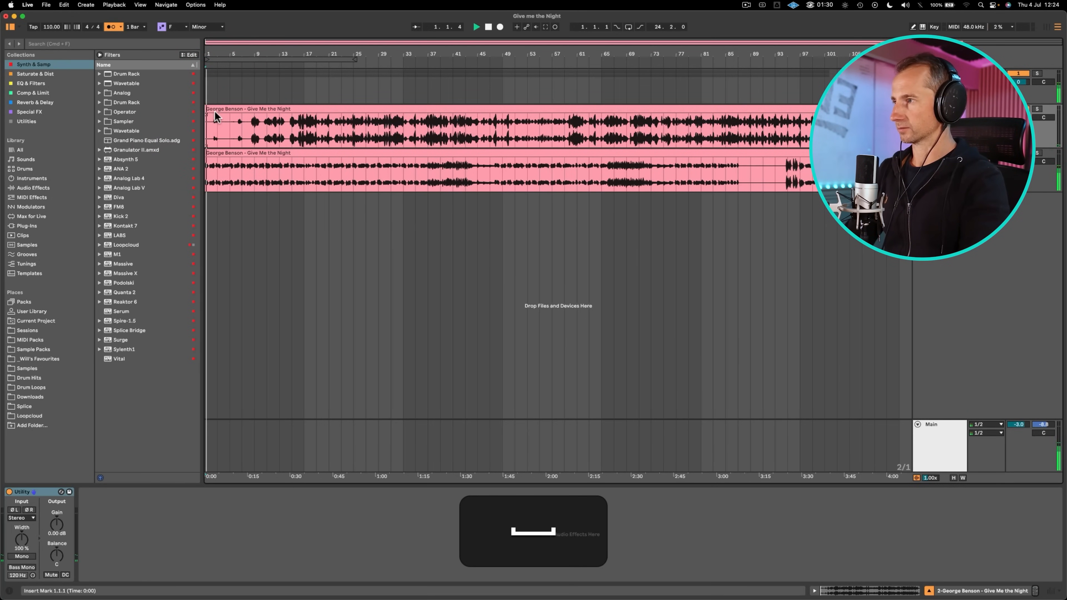
pyautogui.click(214, 110)
pyautogui.doubleClick(215, 111)
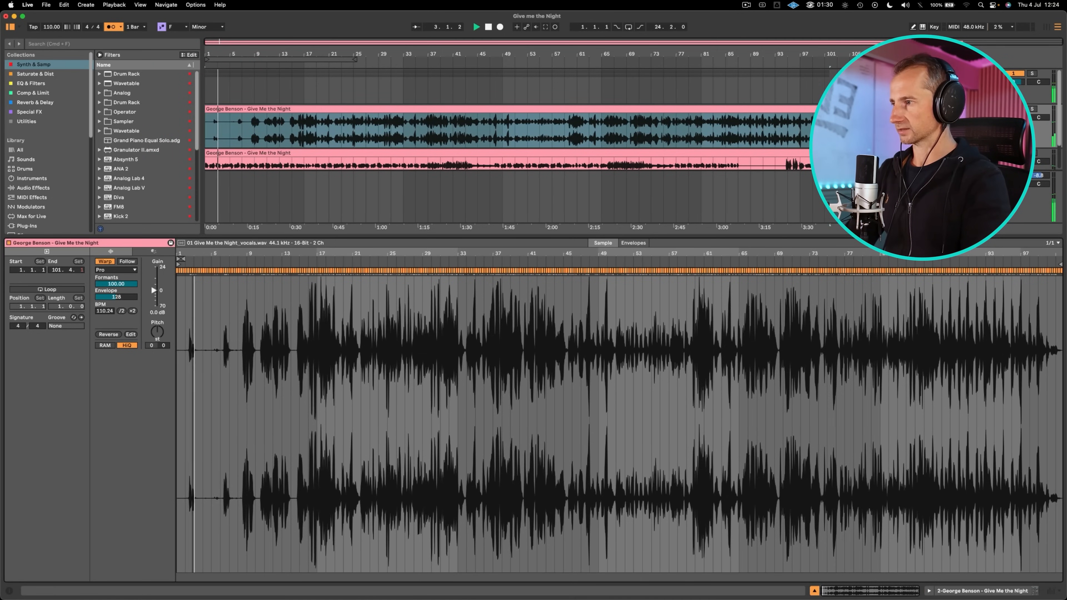
pyautogui.moveTo(193, 254); pyautogui.dragTo(231, 302)
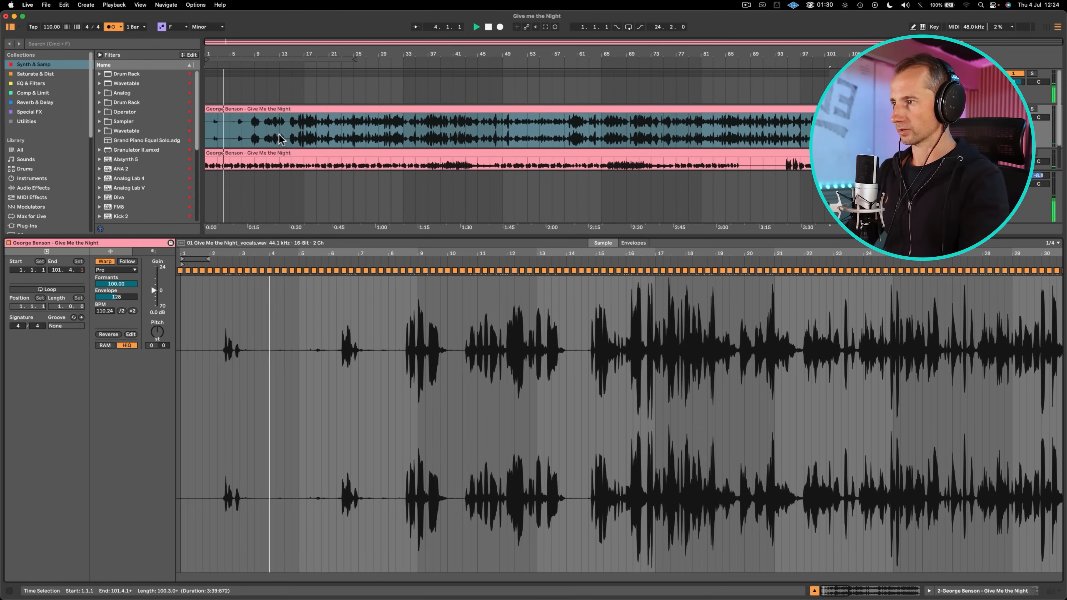
pyautogui.press('space')
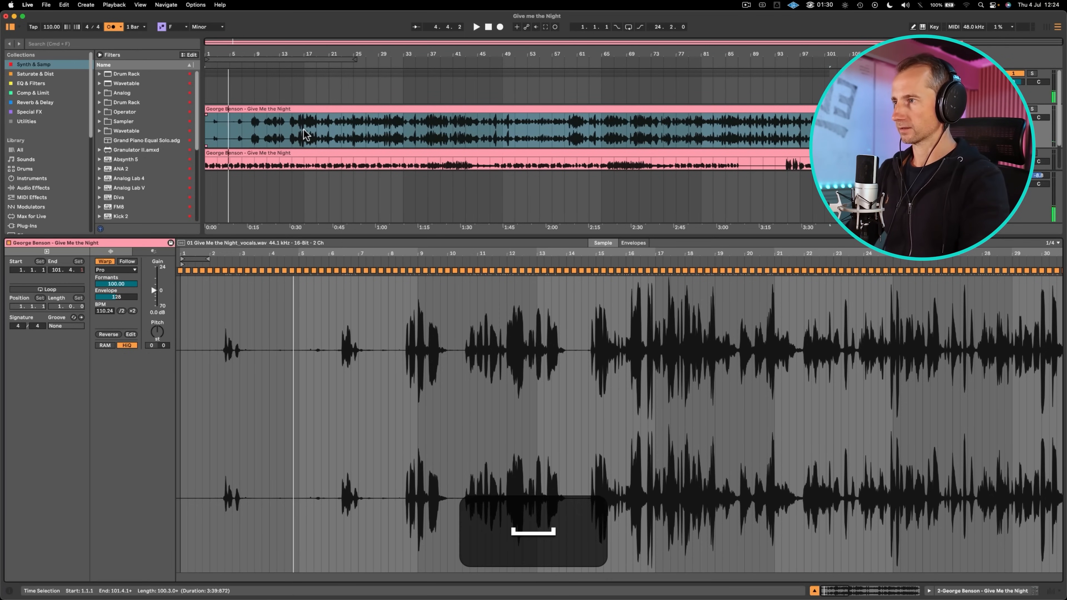
# Play the vocals and bass stems together from around bar 17.
pyautogui.click(303, 130)
pyautogui.press('space')
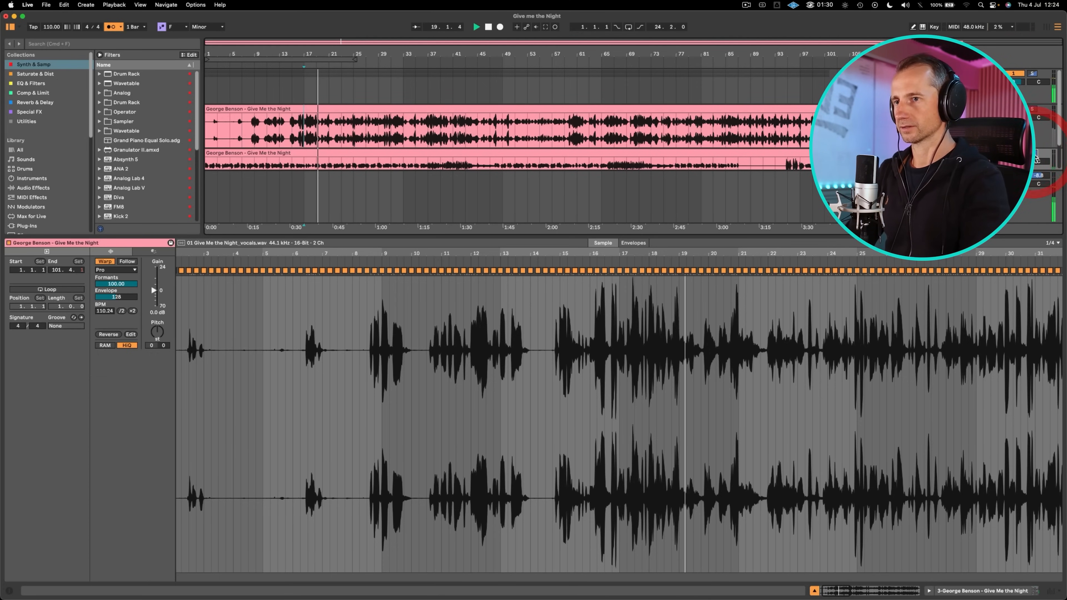
pyautogui.press('space')
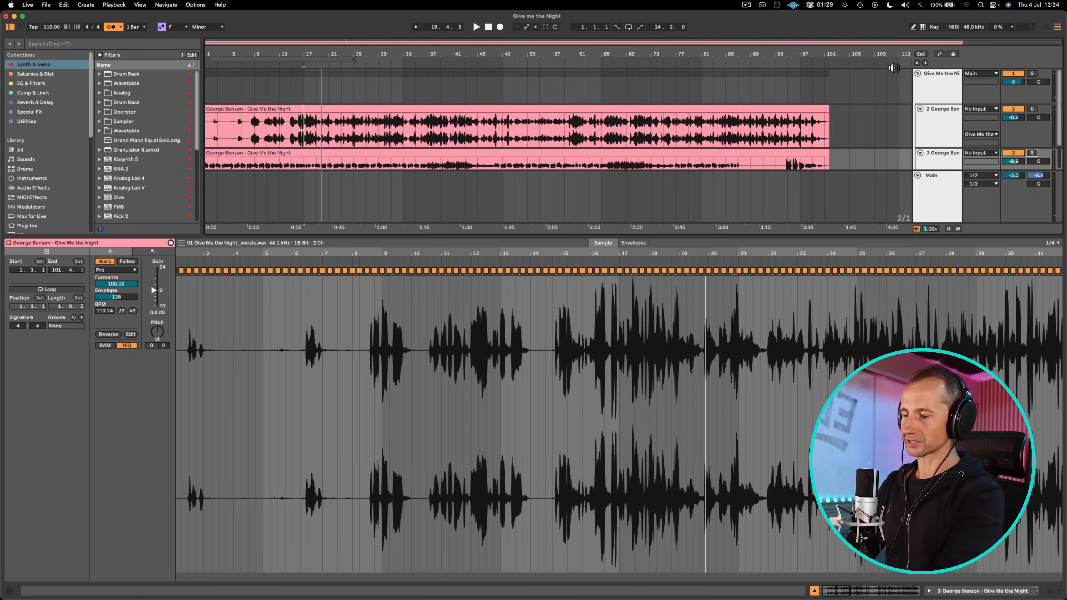
# Ungroup the Give Me the Night group so its two stem tracks stand on their own.
pyautogui.hotkey('shift', 'Tab')
pyautogui.click(930, 80)
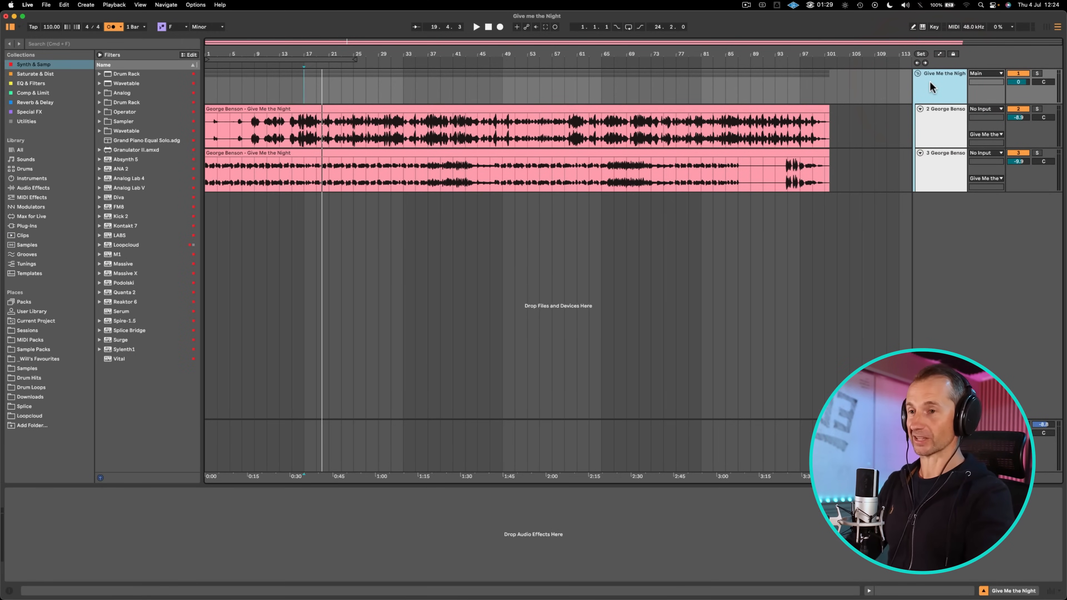
pyautogui.press('shift+super+g')
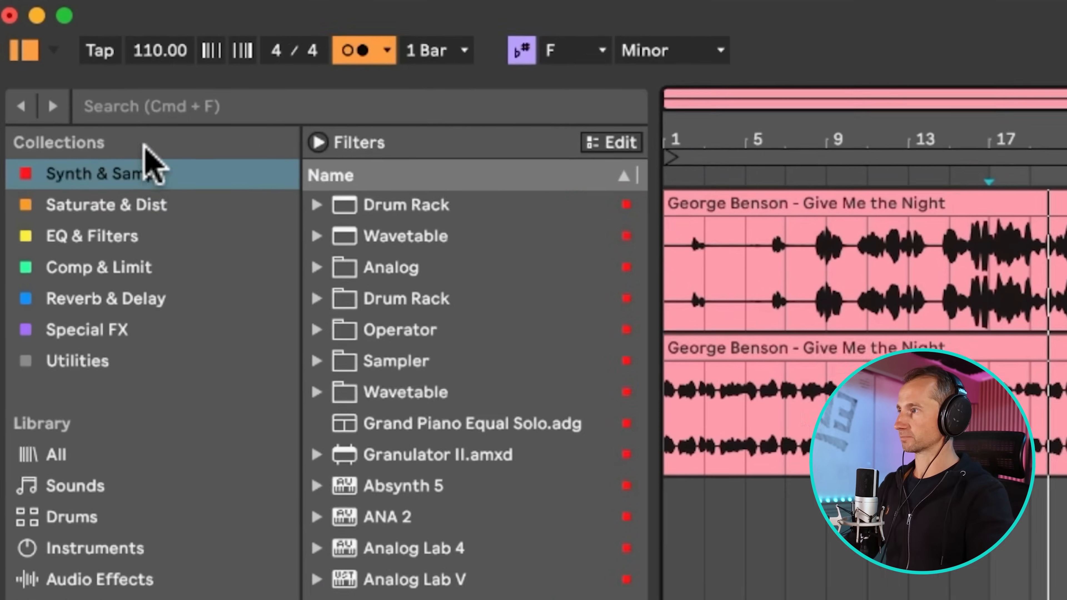
# Save the set and change the project tempo to 126 BPM.
pyautogui.click(152, 53)
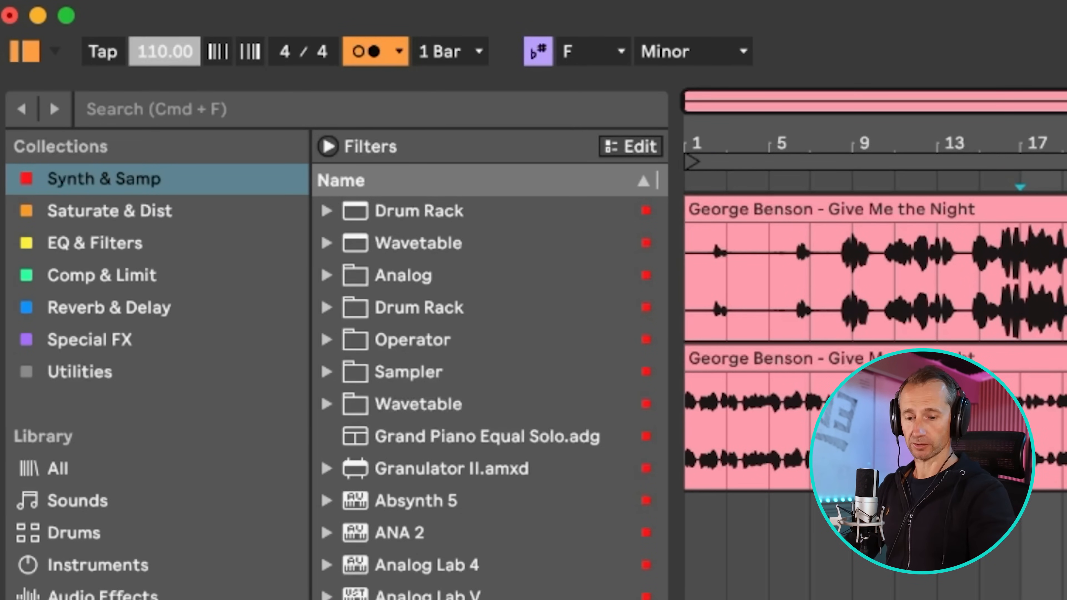
pyautogui.doubleClick(692, 209)
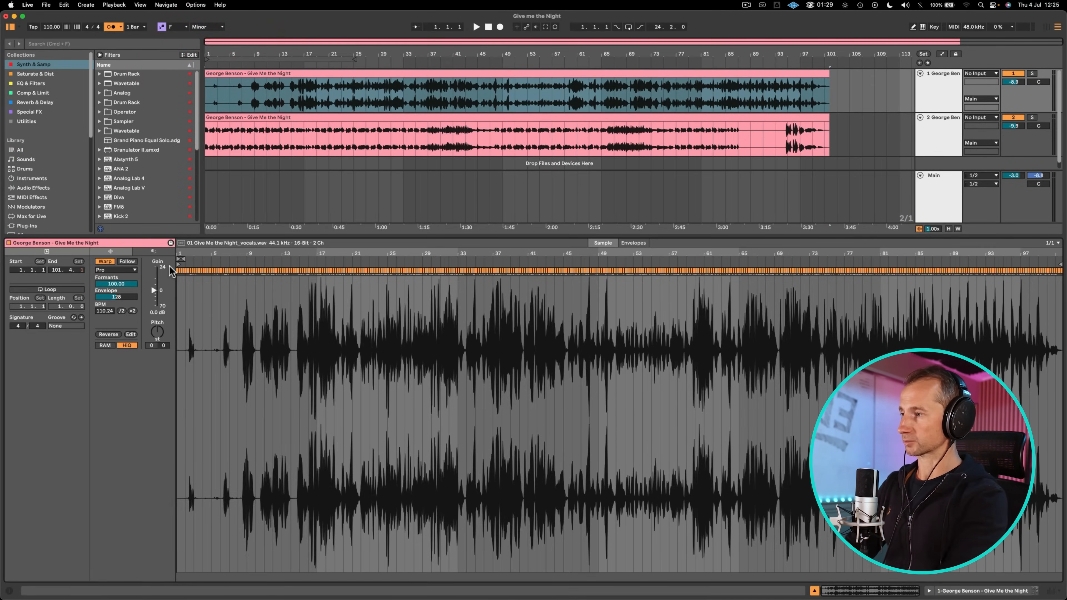
pyautogui.hotkey('shift', 'Tab')
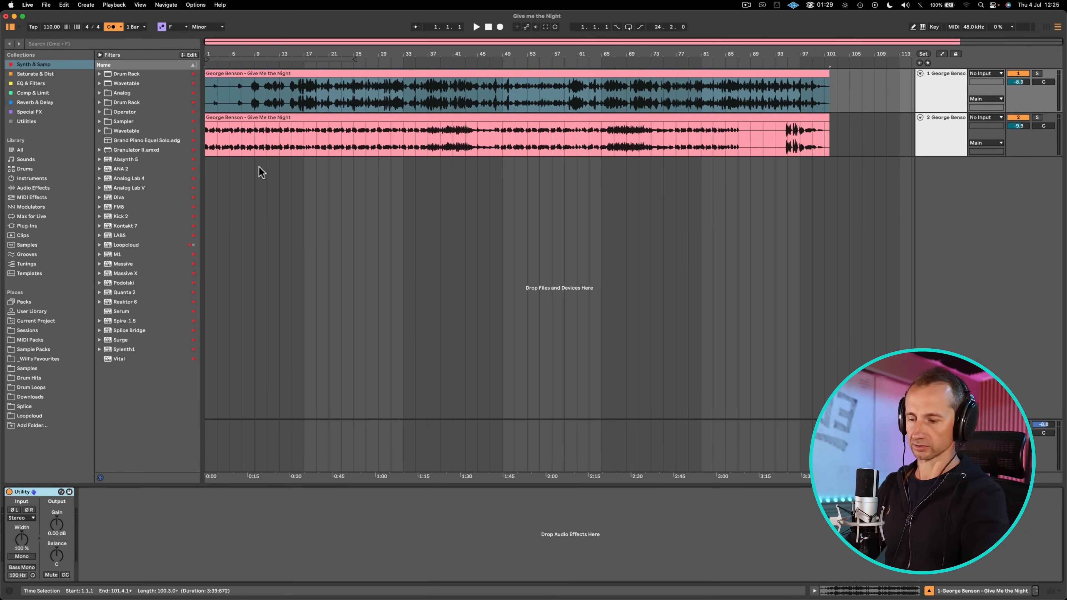
pyautogui.press('super+s')
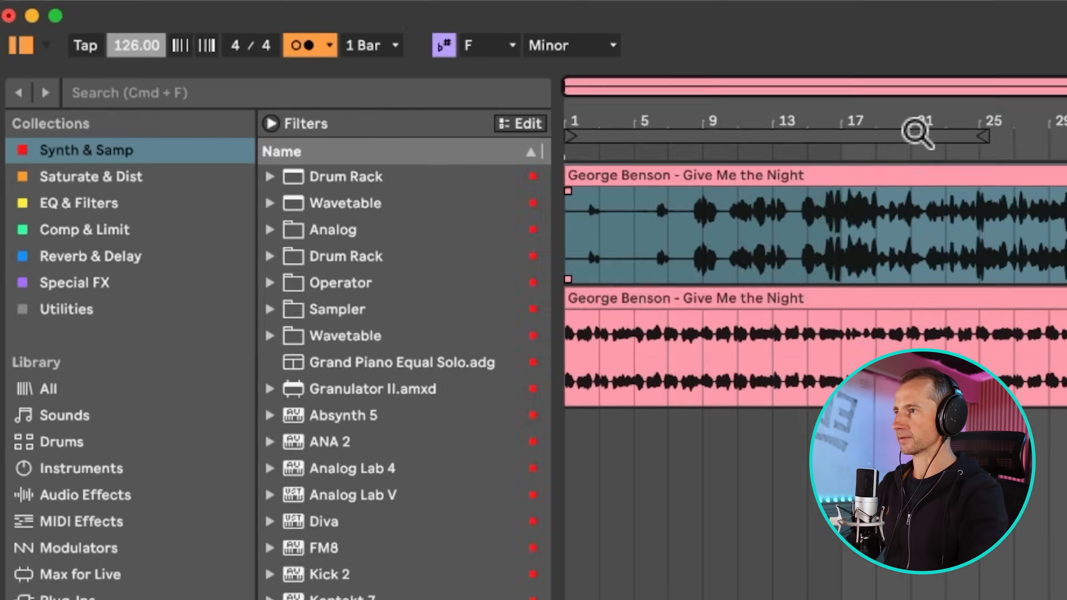
pyautogui.moveTo(323, 54); pyautogui.dragTo(322, 55)
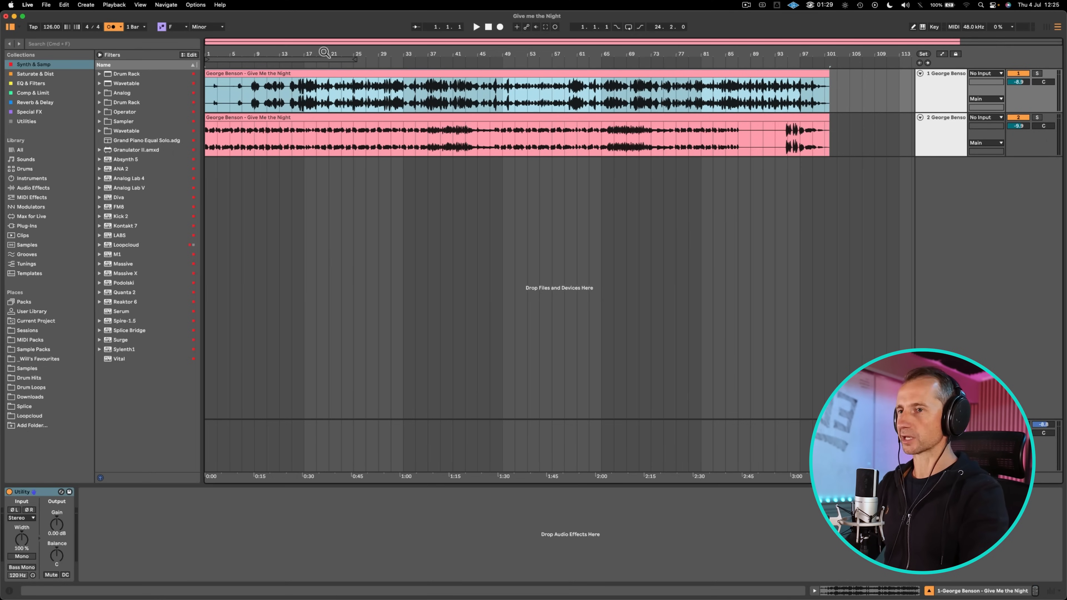
# Insert a new audio track, move it above the stem tracks, and name it Kick.
pyautogui.click(944, 143)
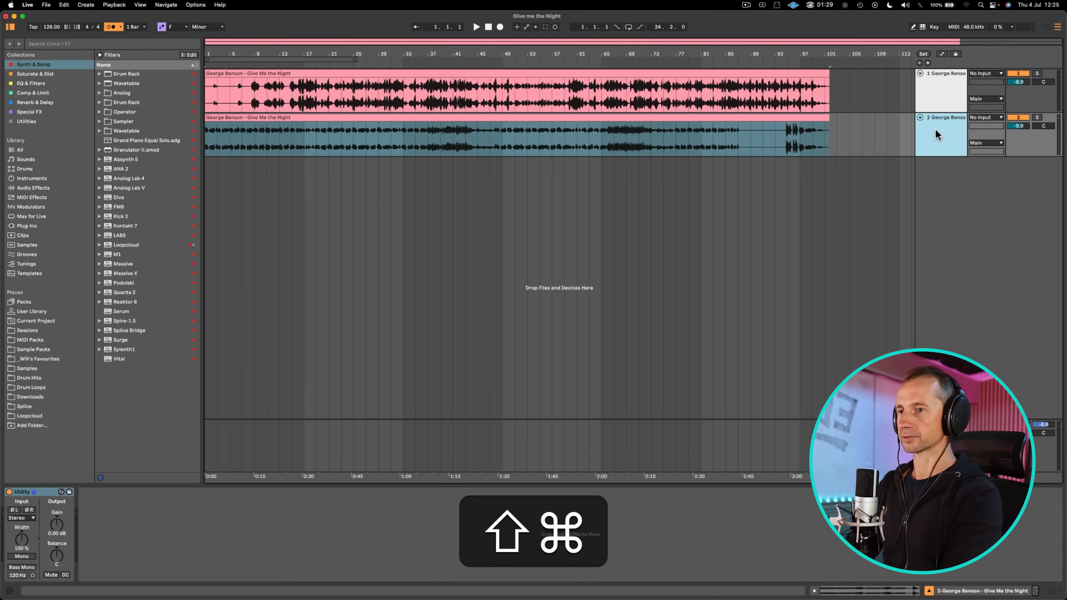
pyautogui.press('super+t')
pyautogui.moveTo(926, 85); pyautogui.dragTo(928, 79)
pyautogui.press('super+r')
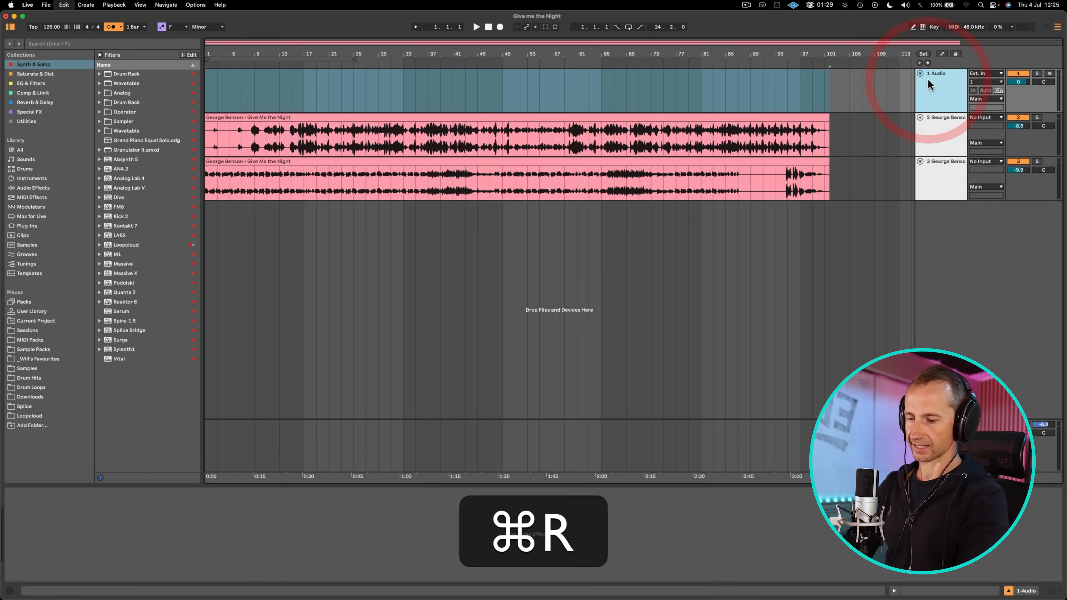
pyautogui.write('Kick')
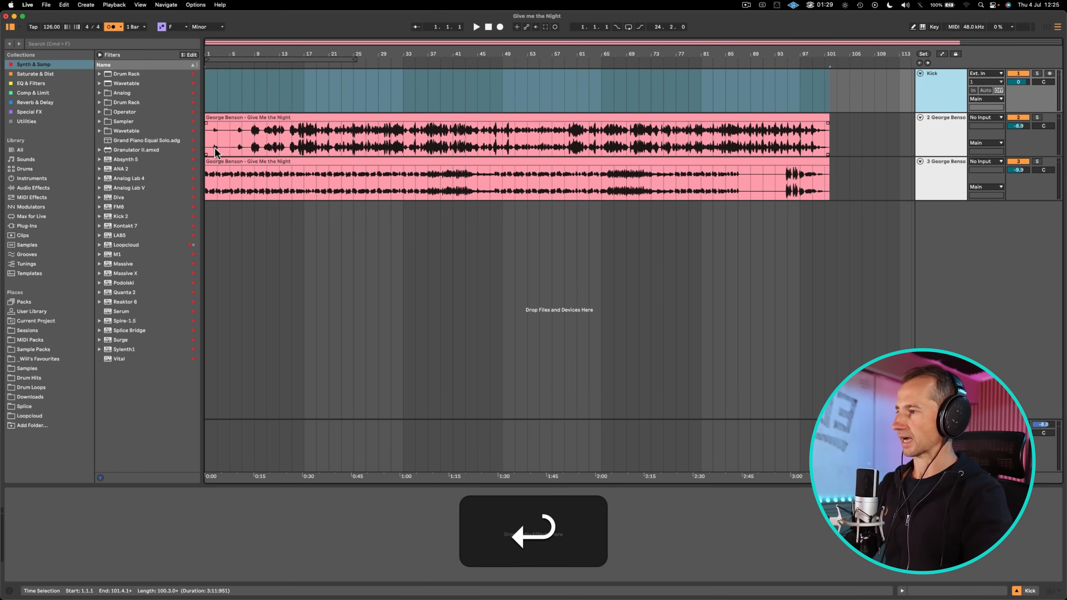
# Audition the kick samples around Guetta Kick.wav in the kick pack folder of _Will's Favourites.
pyautogui.click(48, 359)
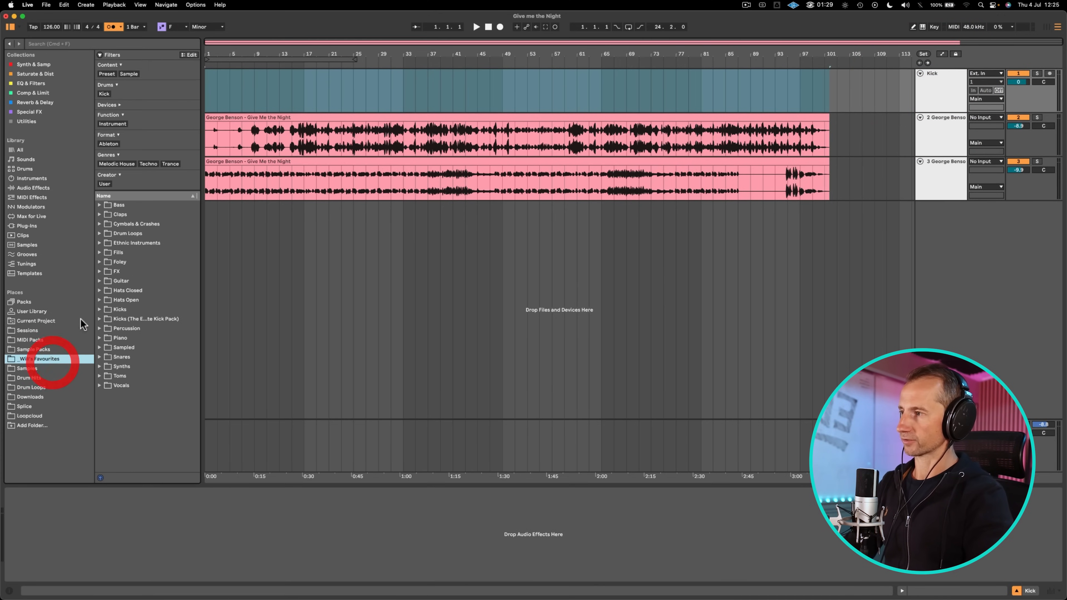
pyautogui.click(150, 319)
pyautogui.click(149, 365)
pyautogui.press('Down')
pyautogui.press('Down')
pyautogui.press('Down')
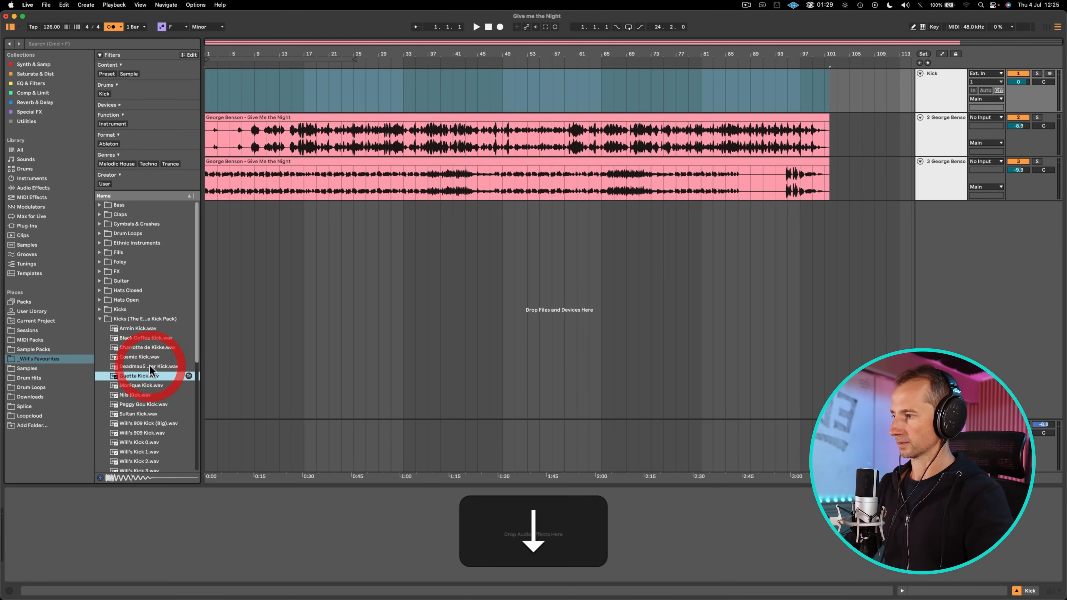
pyautogui.press('Up')
pyautogui.press('Up')
pyautogui.press('Up')
pyautogui.press('Down')
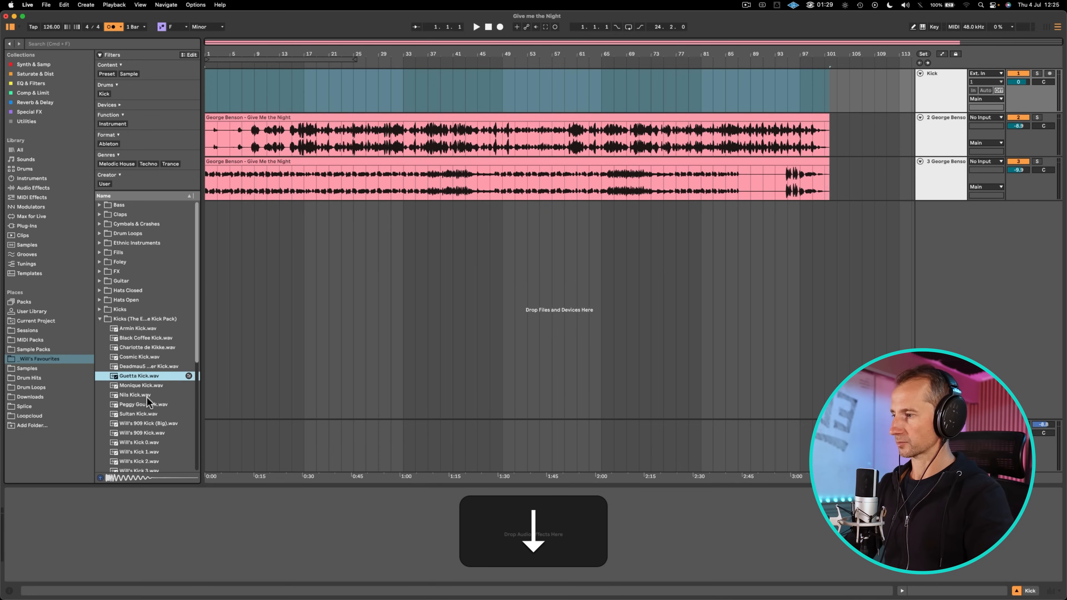
# Find Will's Kick 3.wav in the kick pack and place it at the start of the Kick track.
pyautogui.click(146, 398)
pyautogui.scroll(-3, 146, 398)
pyautogui.click(146, 398)
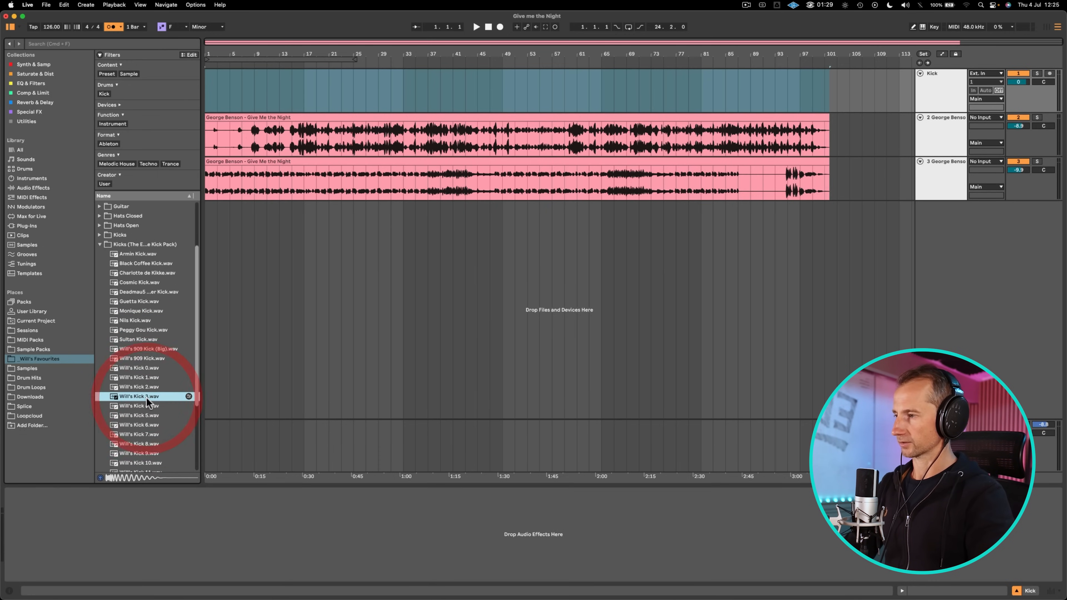
pyautogui.moveTo(146, 398); pyautogui.dragTo(210, 114)
# Select one beat containing the kick, 1.1.1 to 1.2.1, and duplicate it until there is a kick on every beat of bars 1 to 4.
pyautogui.click(215, 88)
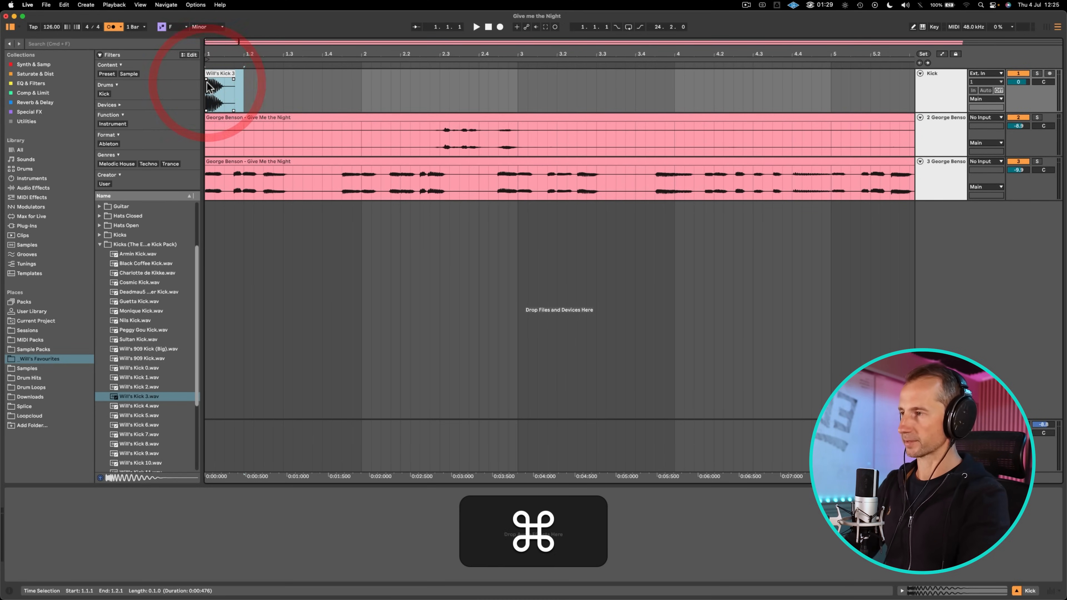
pyautogui.press('super+d')
pyautogui.press('super+d')
pyautogui.press('super+d')
pyautogui.press('super+d')
pyautogui.press('super+d')
pyautogui.press('super+d')
pyautogui.press('super+d')
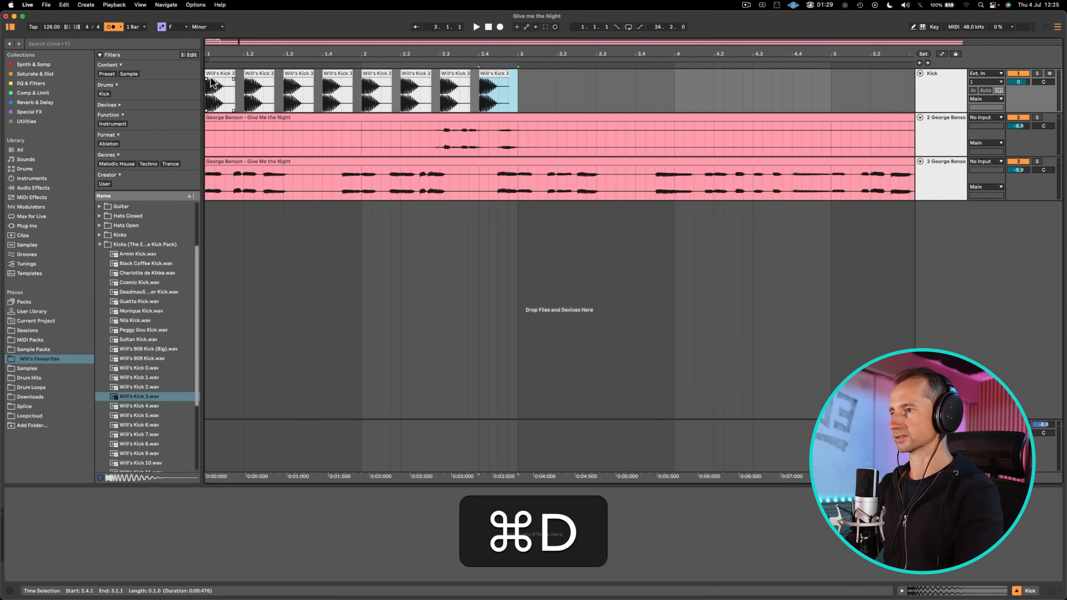
pyautogui.press('super+d')
pyautogui.press('super+d')
pyautogui.press('super+d')
pyautogui.press('super+d')
pyautogui.press('super+d')
pyautogui.press('super+d')
pyautogui.press('super+d')
pyautogui.press('super+d')
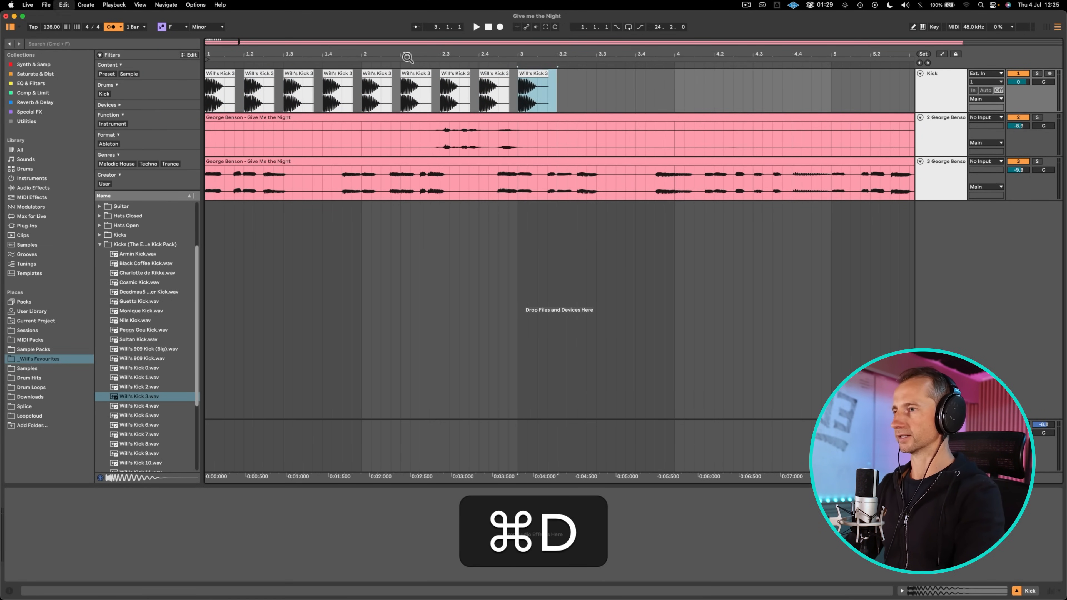
# Set the Kick track's volume to -12 dB and turn off the metronome.
pyautogui.write('-12.')
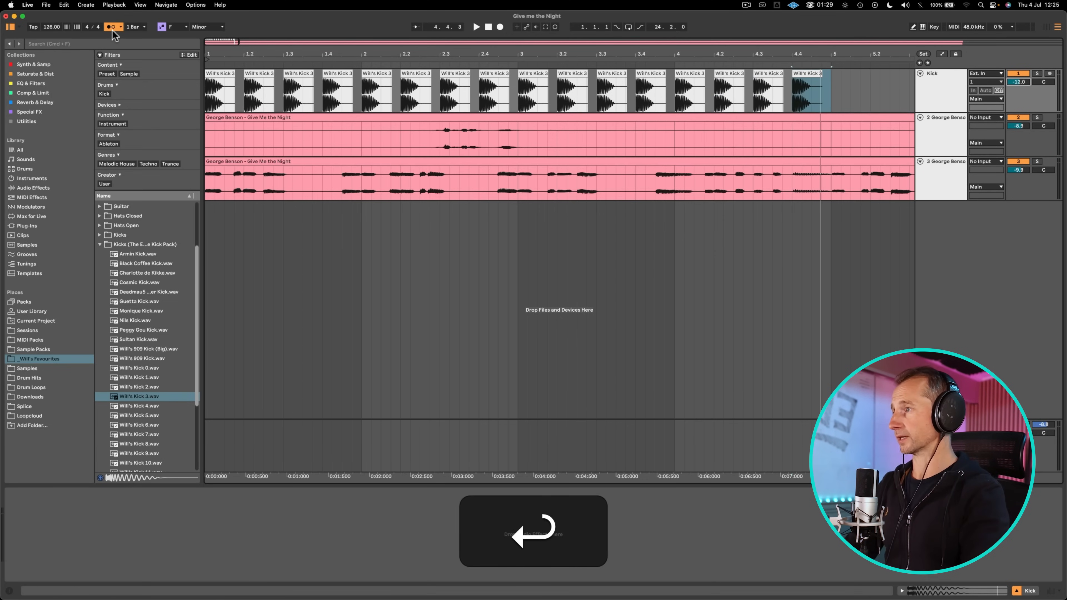
pyautogui.click(111, 27)
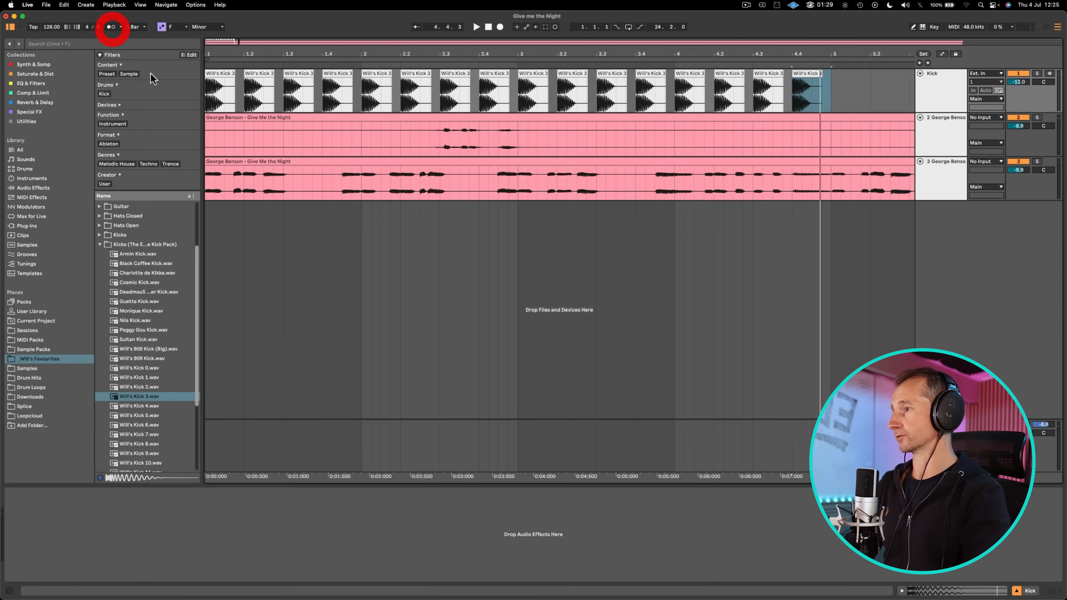
# Play the kicks together with the vocals and bass stems from 1.1.1.
pyautogui.click(209, 98)
pyautogui.press('space')
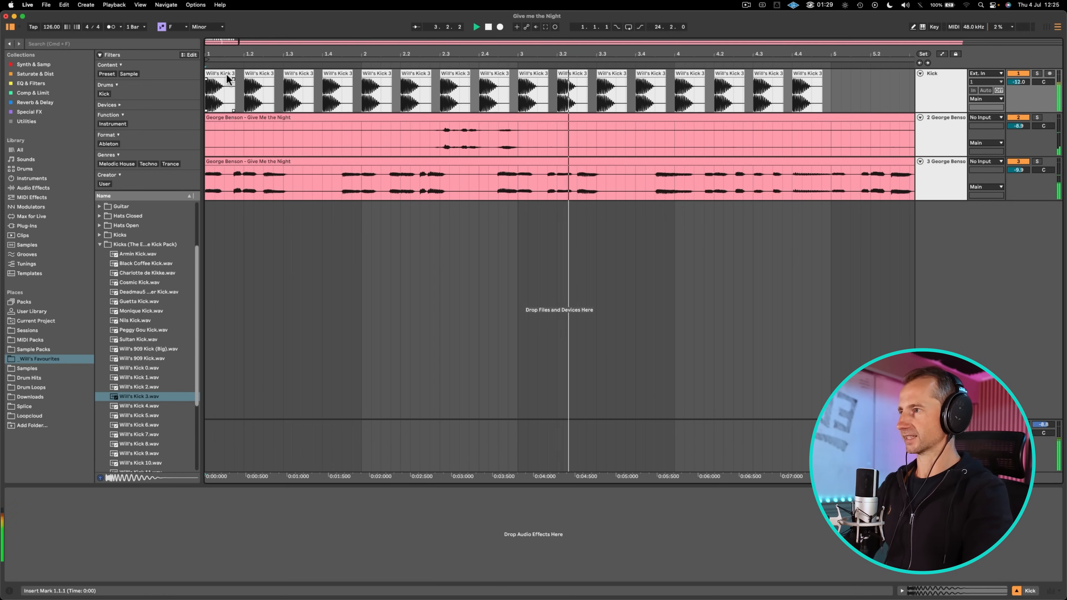
pyautogui.press('-')
pyautogui.press('-')
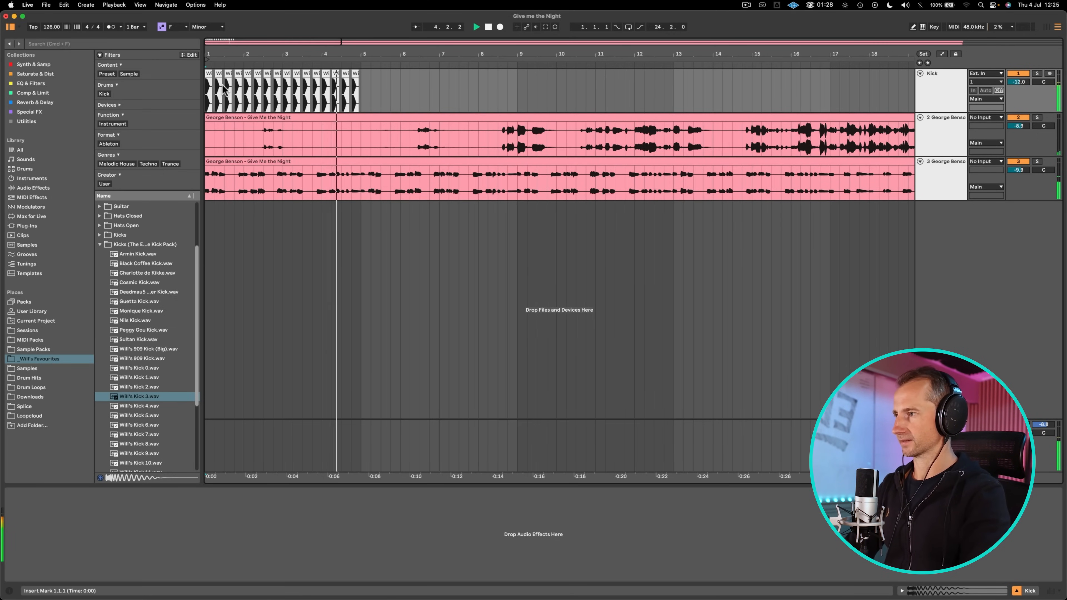
pyautogui.press('space')
# Loop the four bars of kicks, from bar 1 to bar 5, and start playback.
pyautogui.moveTo(206, 94); pyautogui.dragTo(357, 102)
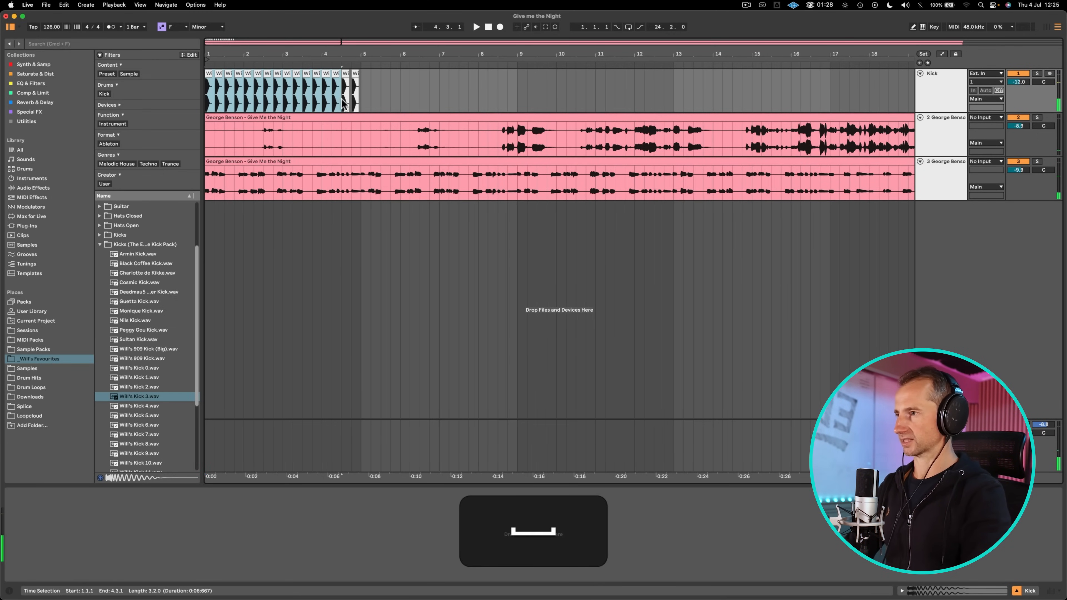
pyautogui.press('super+l')
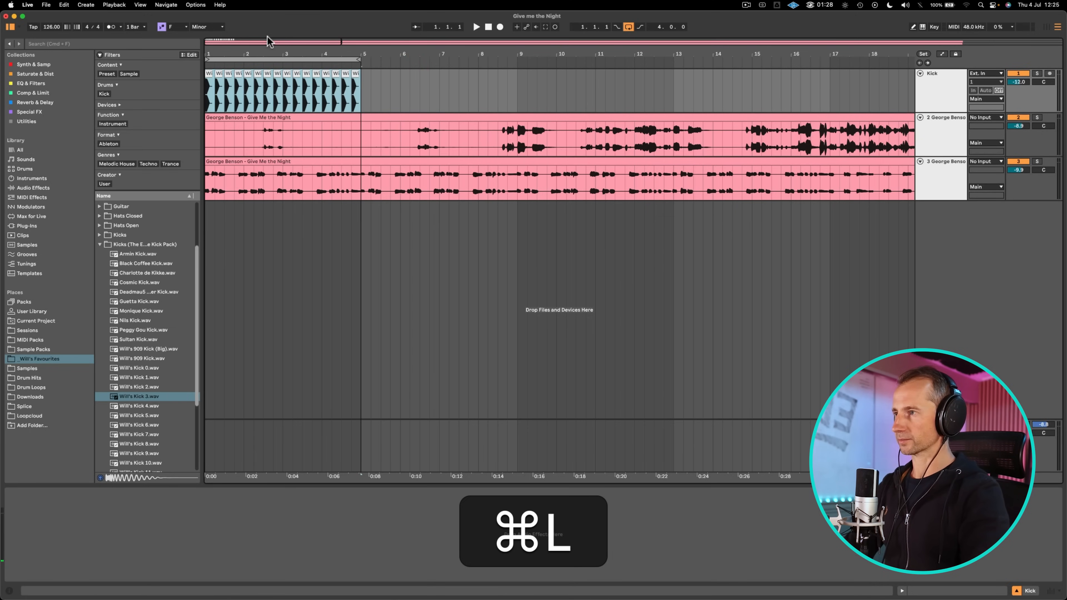
pyautogui.press('space')
# Insert a new MIDI track and move it above the Kick track.
pyautogui.click(934, 180)
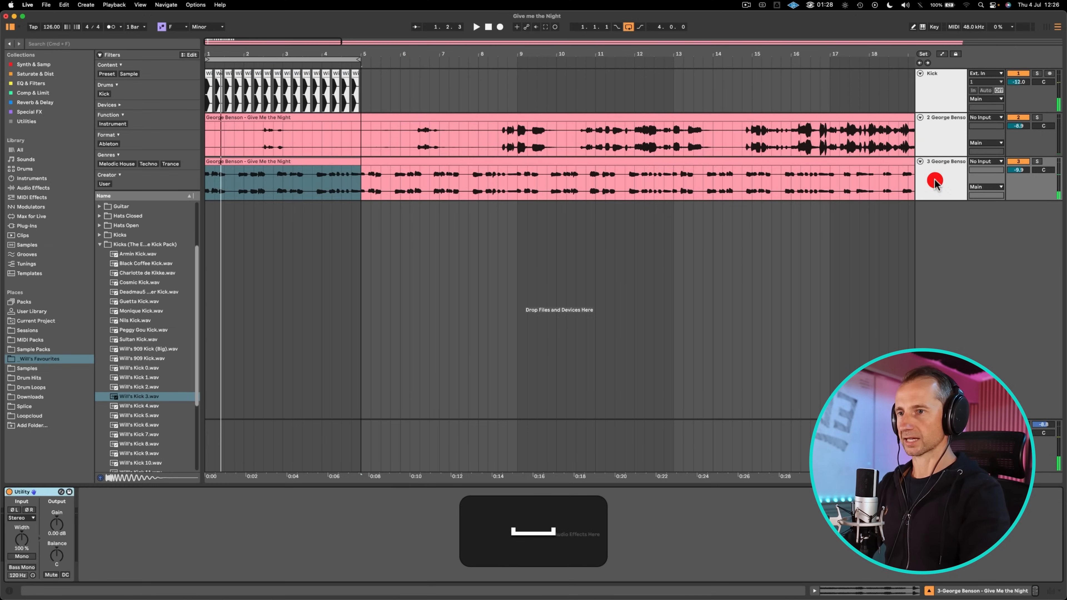
pyautogui.click(929, 98)
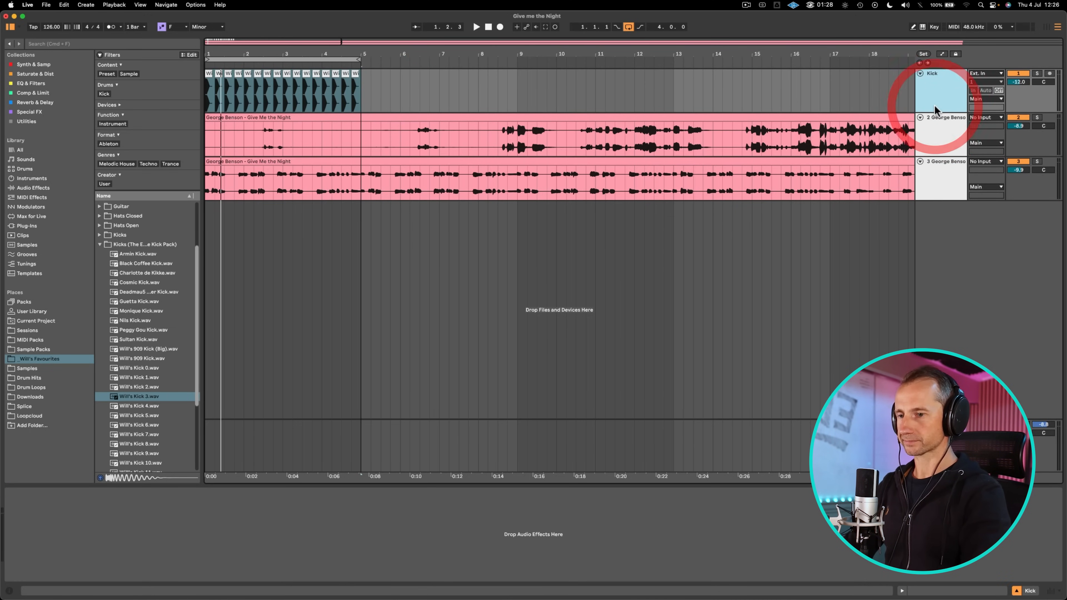
pyautogui.press('shift+super+t')
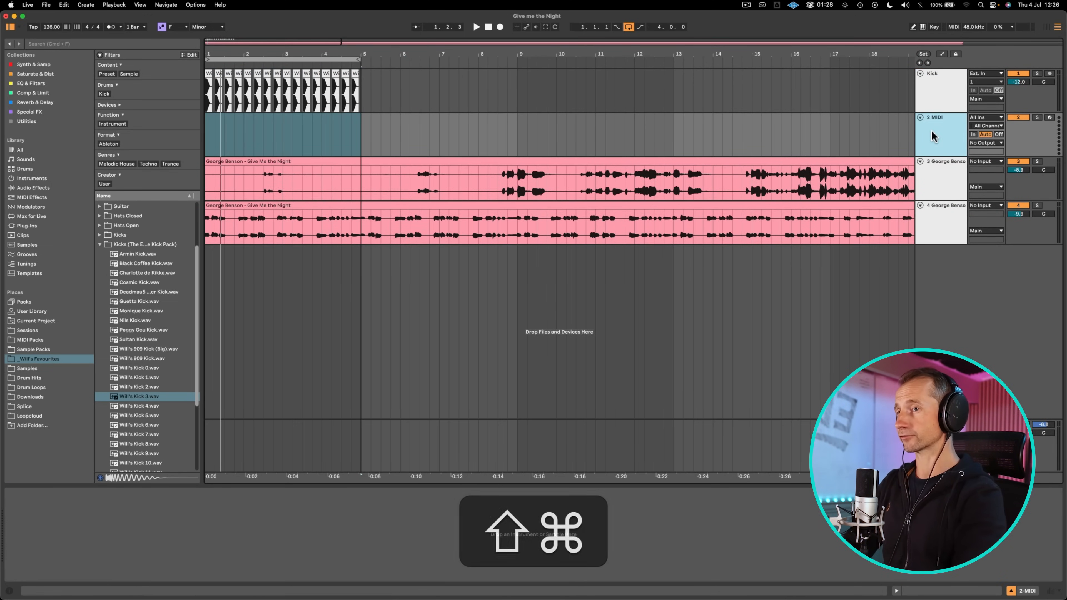
pyautogui.moveTo(929, 136); pyautogui.dragTo(936, 82)
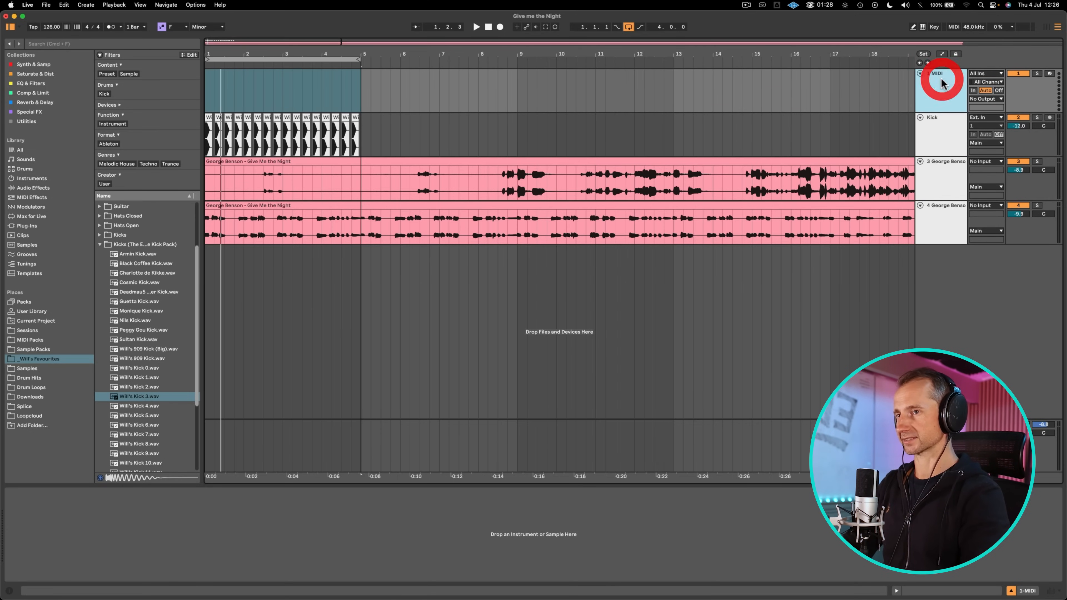
# Load an empty Drum Rack from the Synth & Samp collection onto the new MIDI track.
pyautogui.click(10, 65)
pyautogui.click(128, 73)
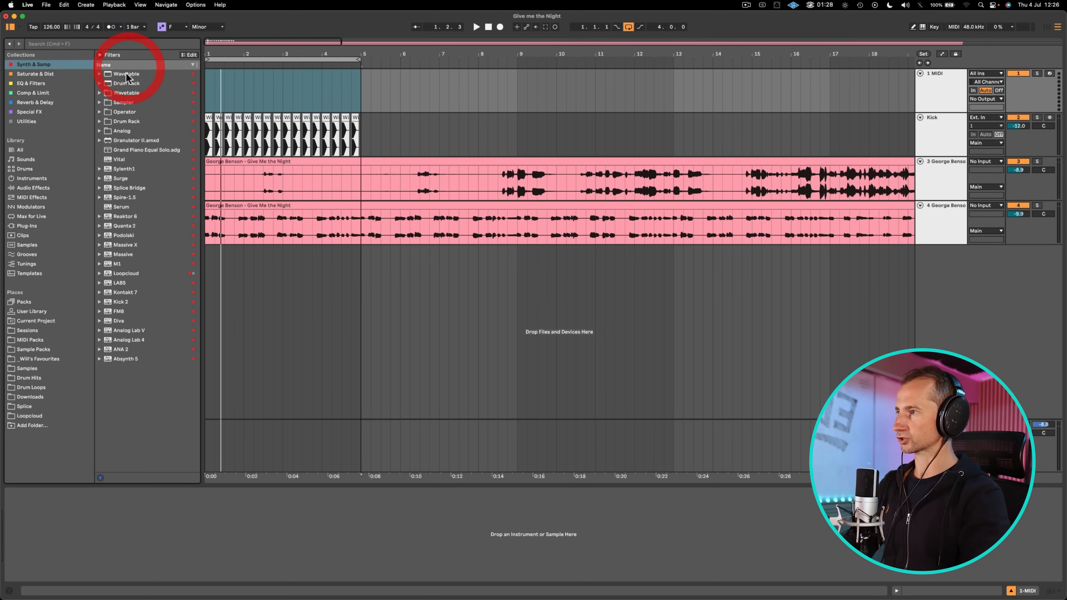
pyautogui.moveTo(128, 73); pyautogui.dragTo(232, 86)
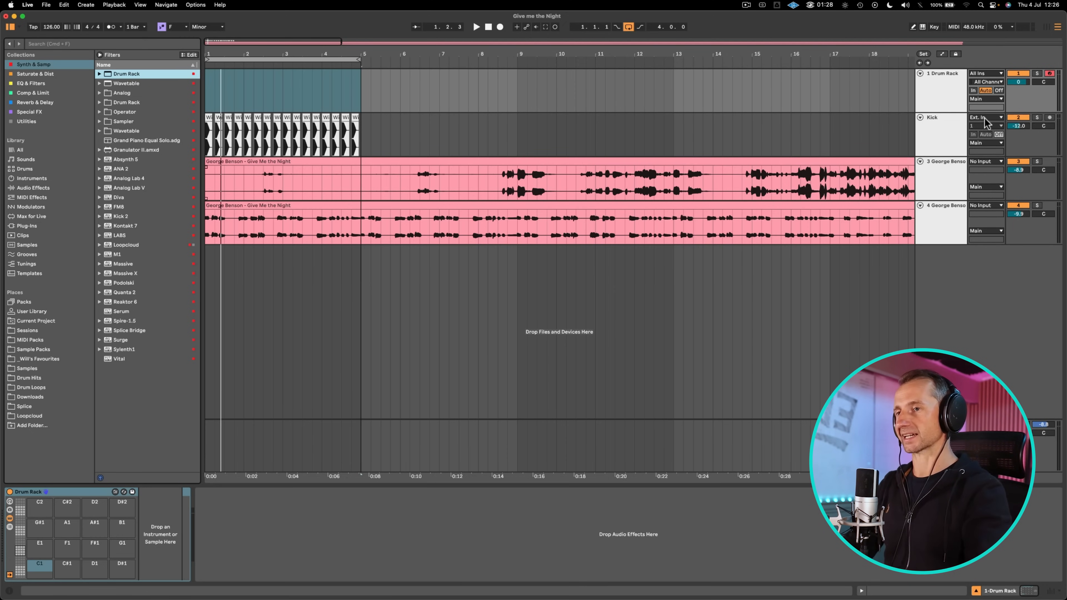
# Select the Drum Rack track and open the Hi Hats (Closed) folder of the Drum Hits samples.
pyautogui.click(939, 94)
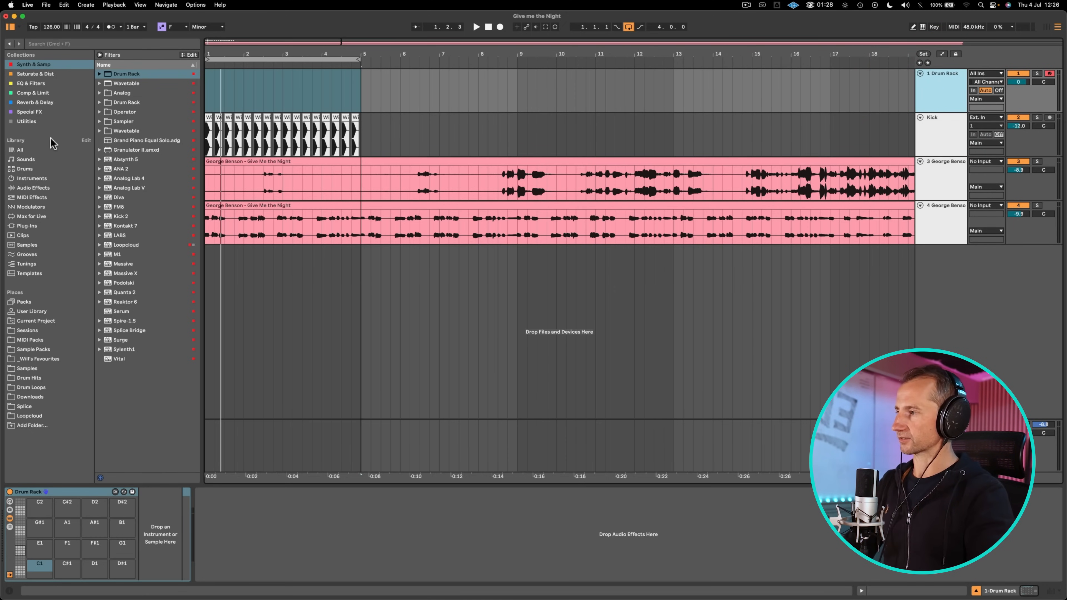
pyautogui.click(33, 378)
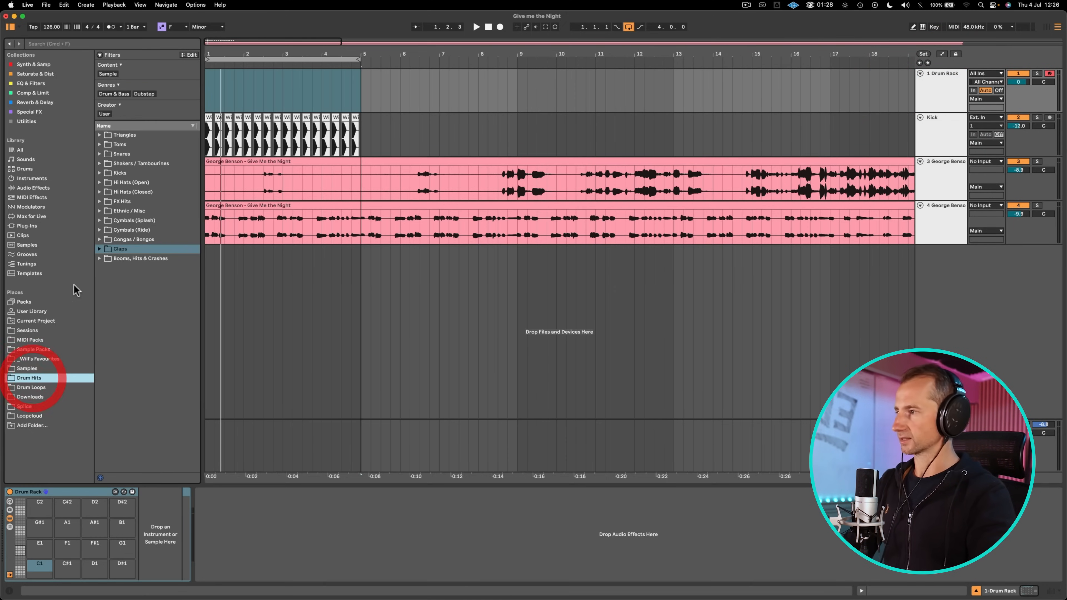
pyautogui.click(145, 246)
pyautogui.click(147, 154)
pyautogui.press('Down')
pyautogui.press('Down')
pyautogui.press('Down')
pyautogui.press('Down')
pyautogui.press('Down')
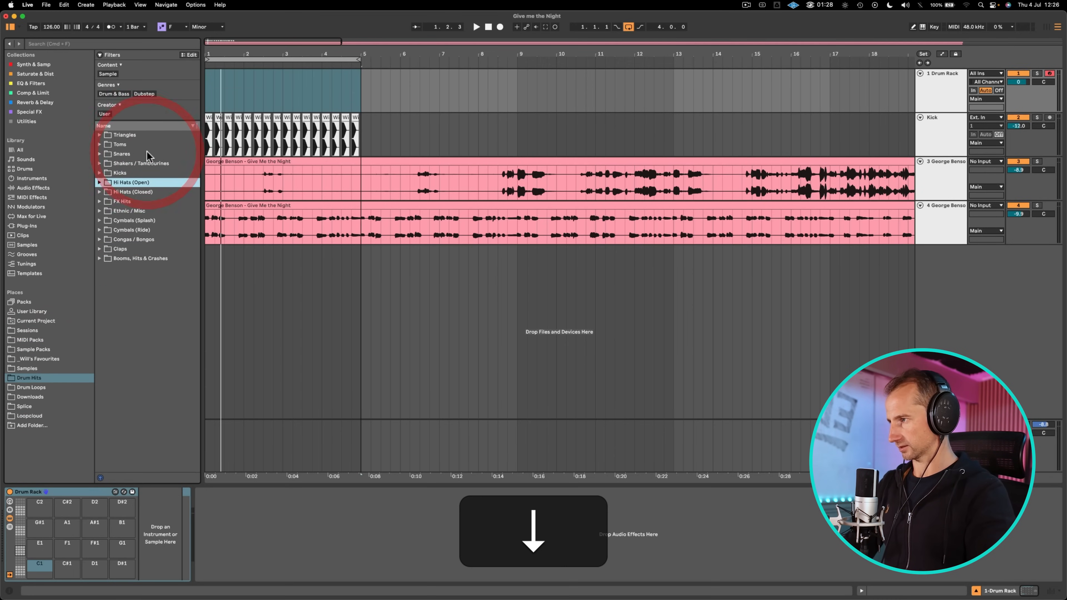
pyautogui.press('Up')
pyautogui.press('Up')
pyautogui.press('Down')
pyautogui.press('Right')
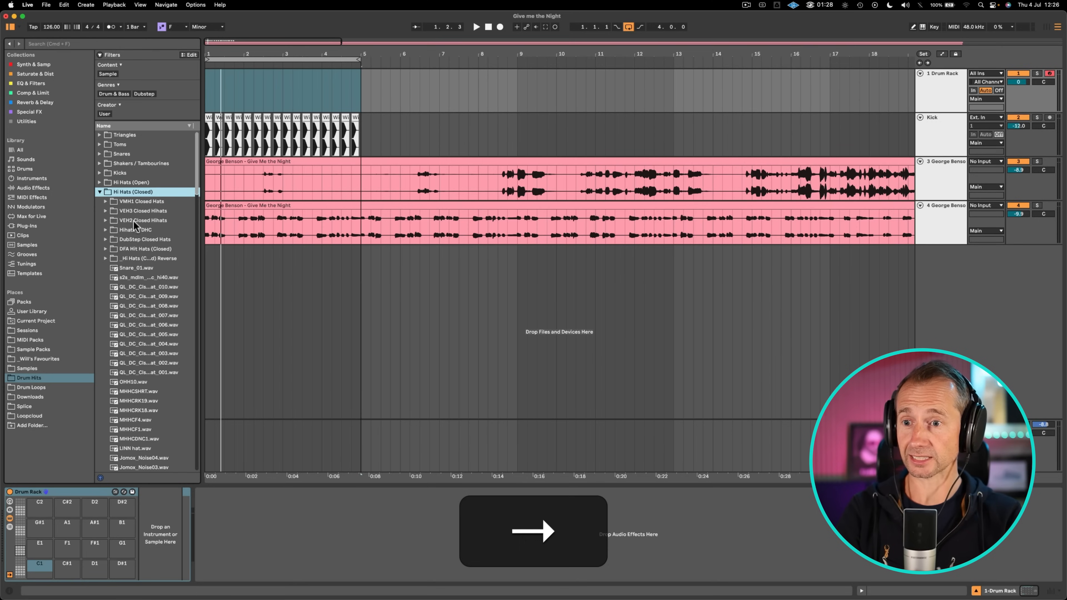
# Audition closed hi-hat samples and load MHHCSHRT.wav onto the Drum Rack's C1 pad.
pyautogui.click(133, 287)
pyautogui.press('Up')
pyautogui.press('Up')
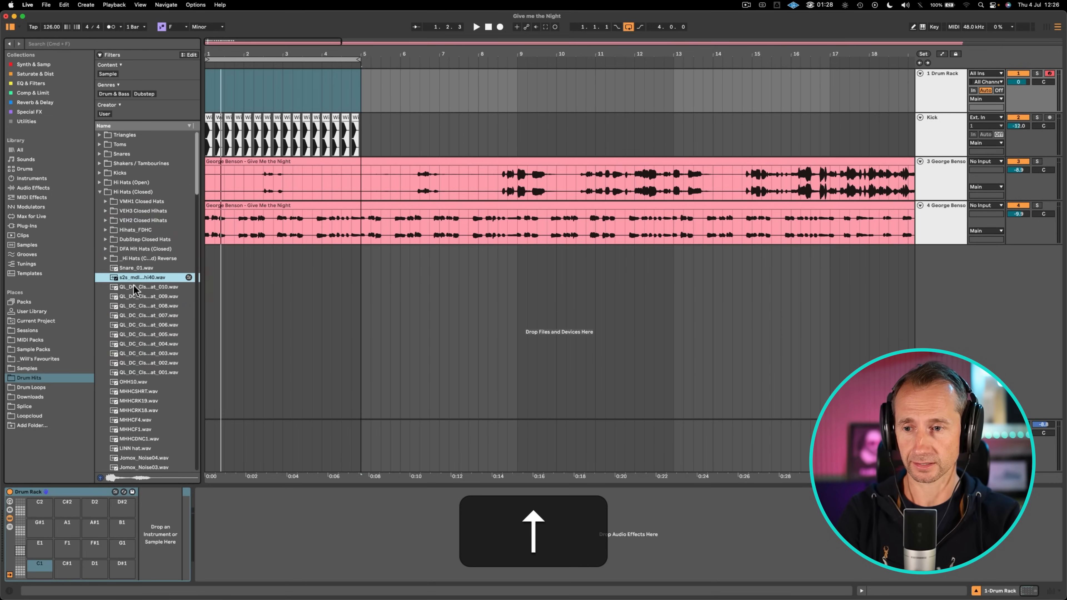
pyautogui.click(139, 386)
pyautogui.press('Down')
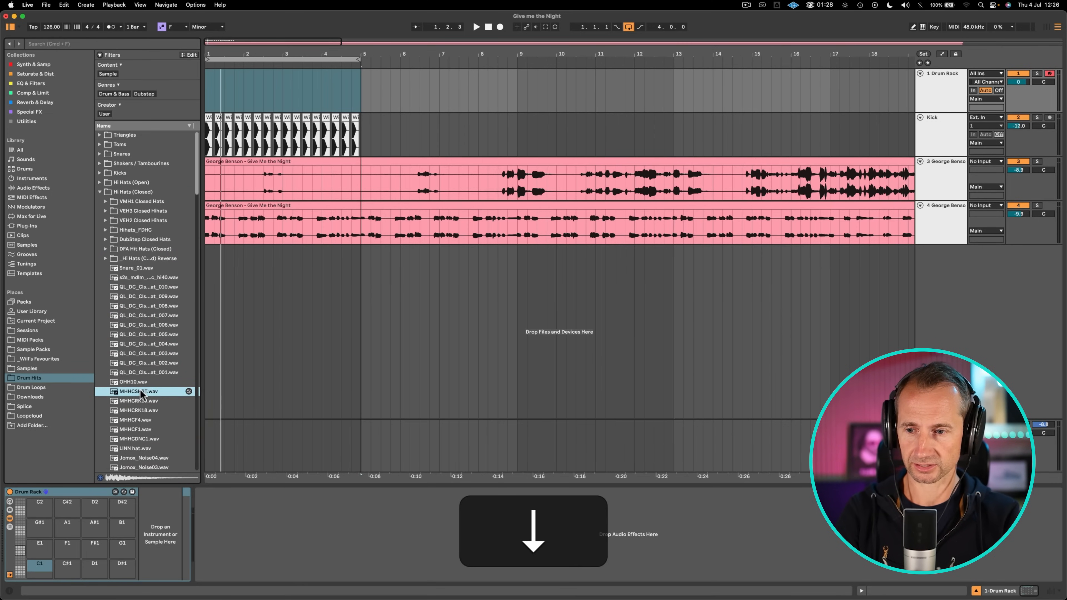
pyautogui.moveTo(139, 389); pyautogui.dragTo(37, 568)
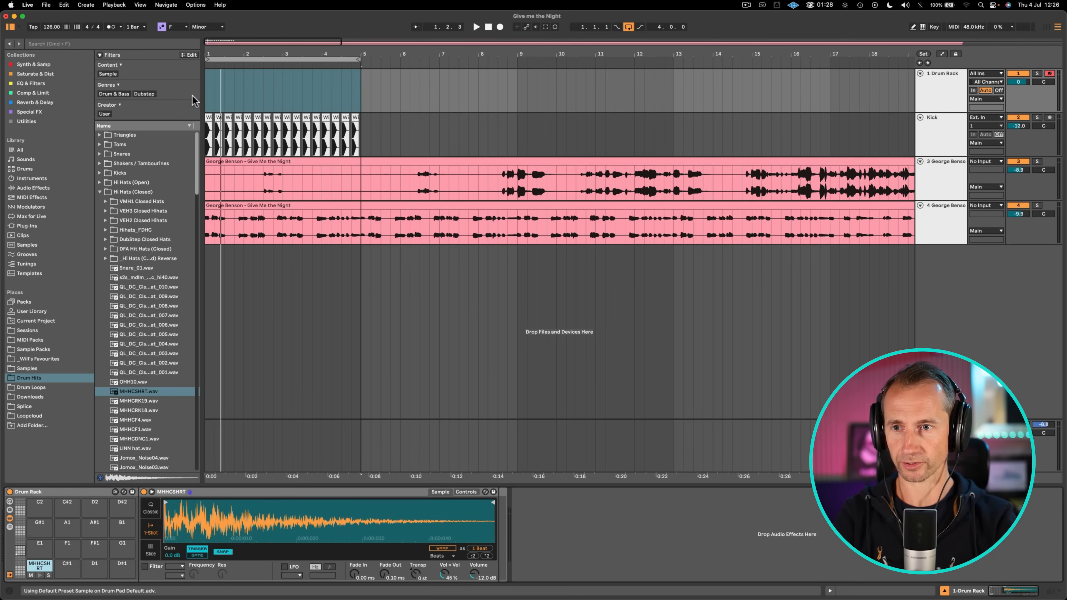
# Create a four-bar MIDI clip from bar 1 to bar 5 on the Drum Rack track and add a hi-hat note at 1.1.1.
pyautogui.moveTo(210, 89); pyautogui.dragTo(341, 91)
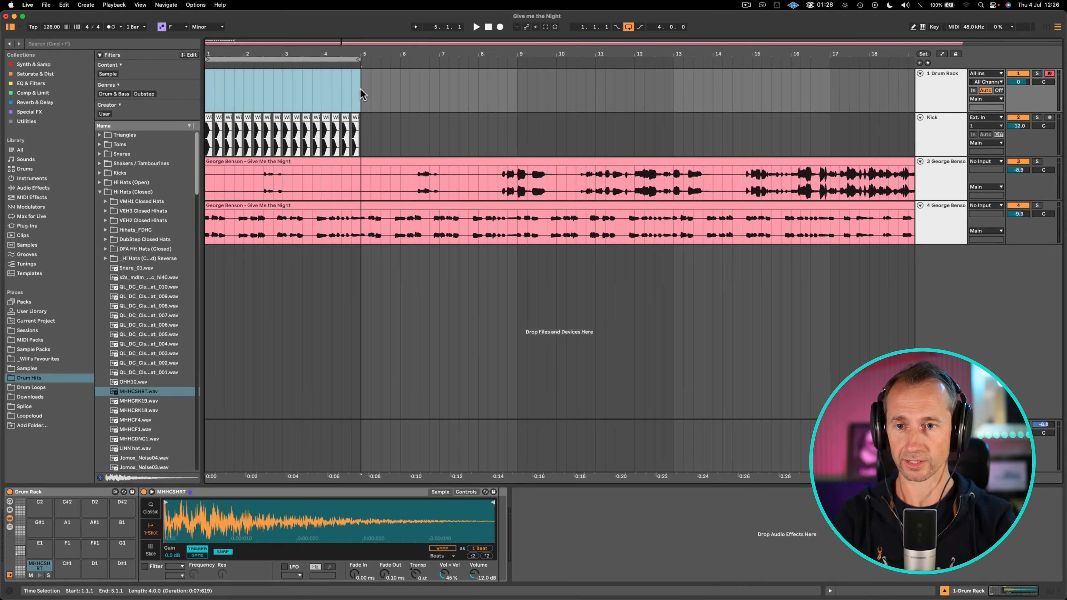
pyautogui.press('shift+super+m')
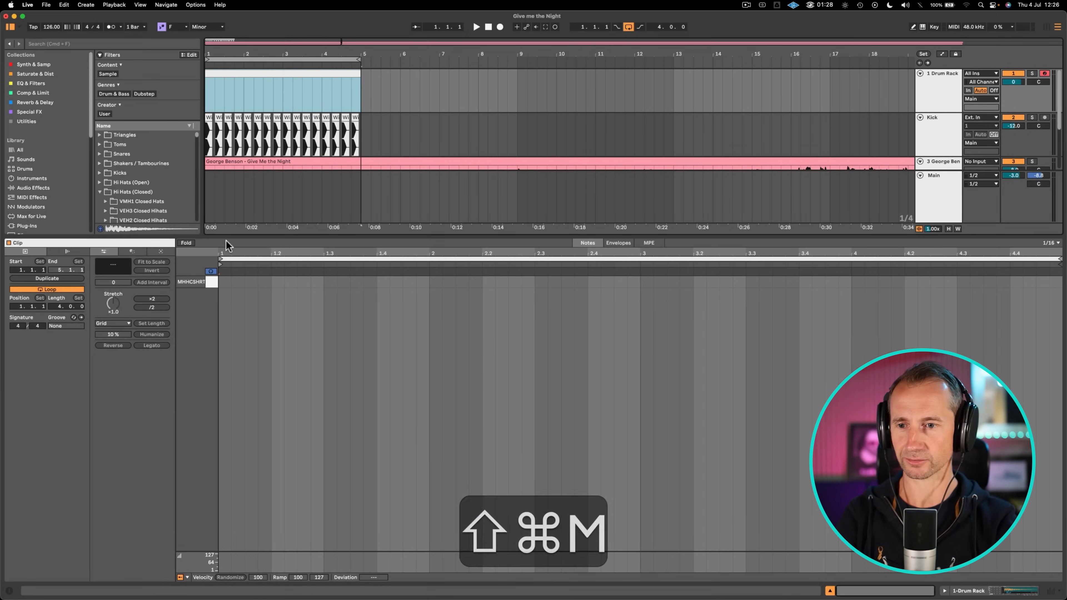
pyautogui.doubleClick(226, 281)
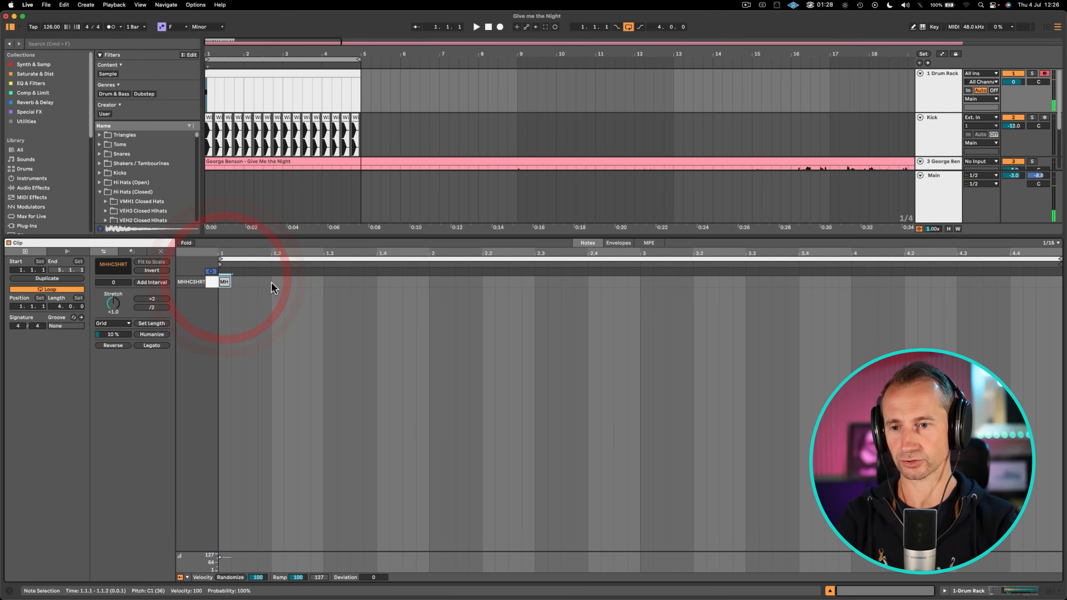
# Duplicate the hi-hat note onto every beat through the end of bar 4.
pyautogui.click(214, 281)
pyautogui.press('super+d')
pyautogui.press('super+d')
pyautogui.press('super+d')
pyautogui.press('super+d')
pyautogui.press('super+d')
pyautogui.press('super+d')
pyautogui.press('super+d')
pyautogui.press('super+d')
pyautogui.press('super+d')
pyautogui.press('super+d')
pyautogui.press('super+d')
pyautogui.press('super+d')
pyautogui.press('super+d')
pyautogui.press('super+d')
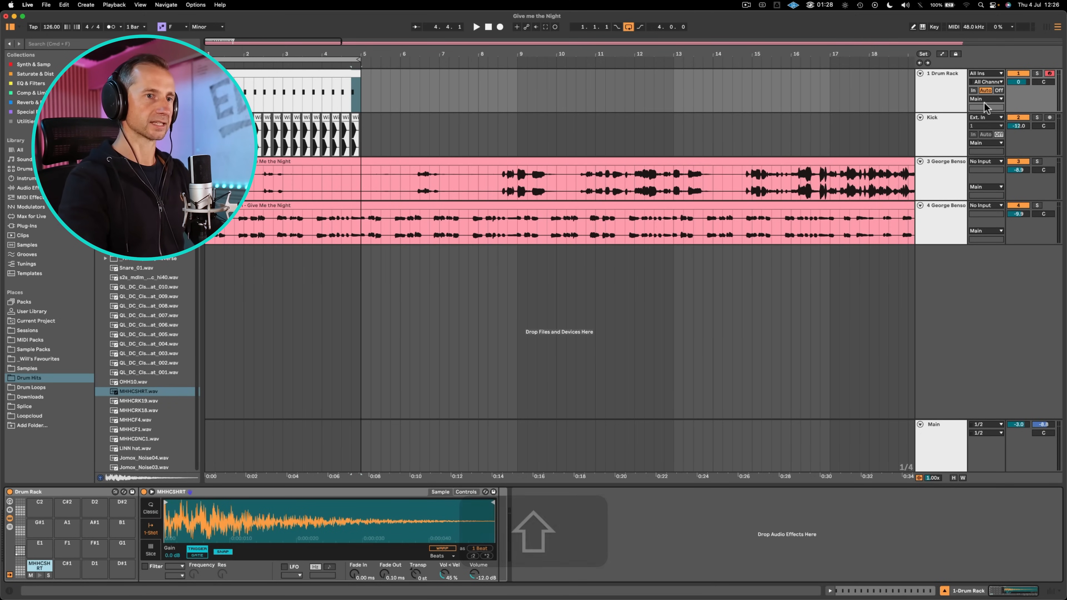
# Route the Drum Rack track's output to Sends Only and rename the track SC TRIGGER.
pyautogui.click(984, 99)
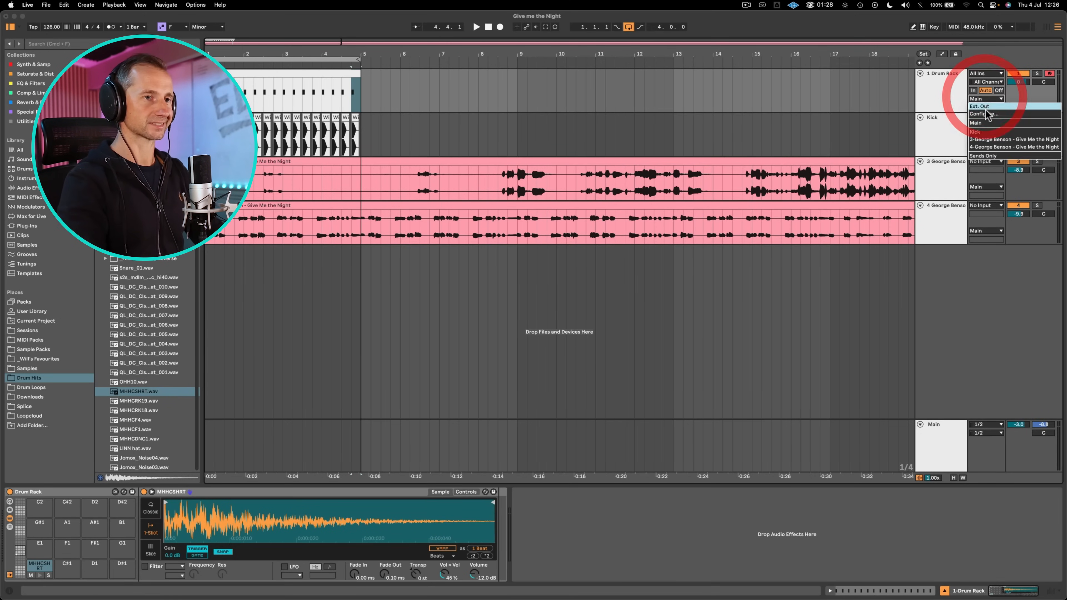
pyautogui.click(994, 155)
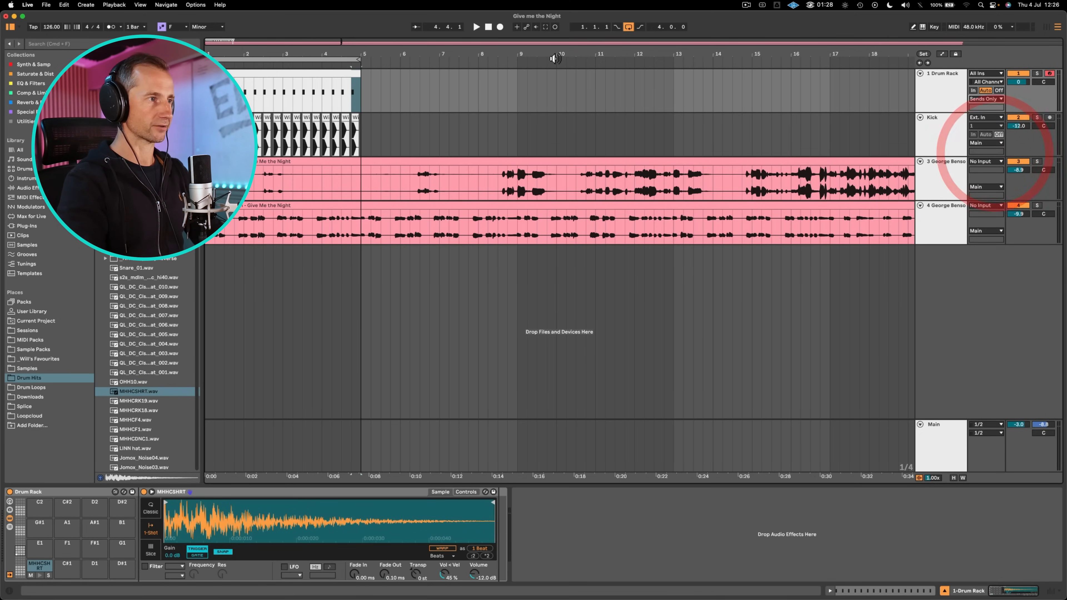
pyautogui.click(936, 95)
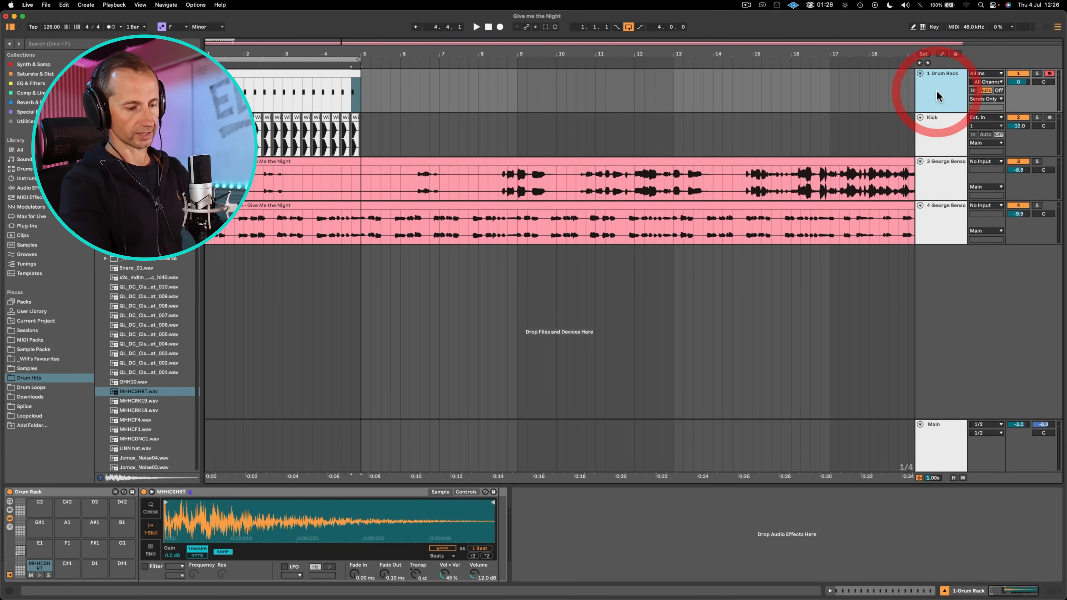
pyautogui.press('super+shift+r')
pyautogui.write('SC')
pyautogui.write(' TRIGGER')
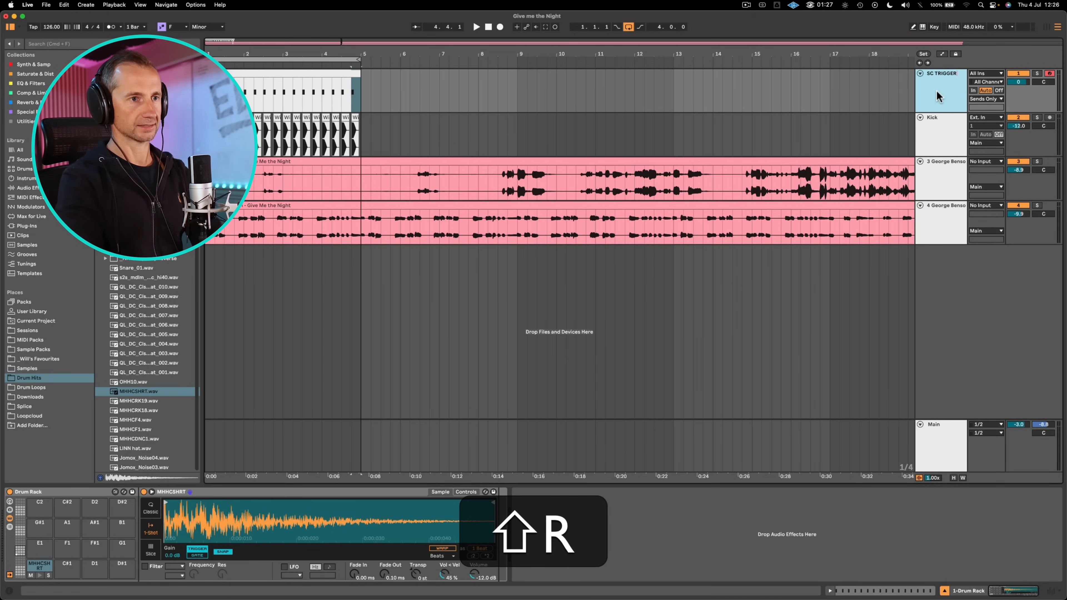
pyautogui.hotkey('shift', 'Return')
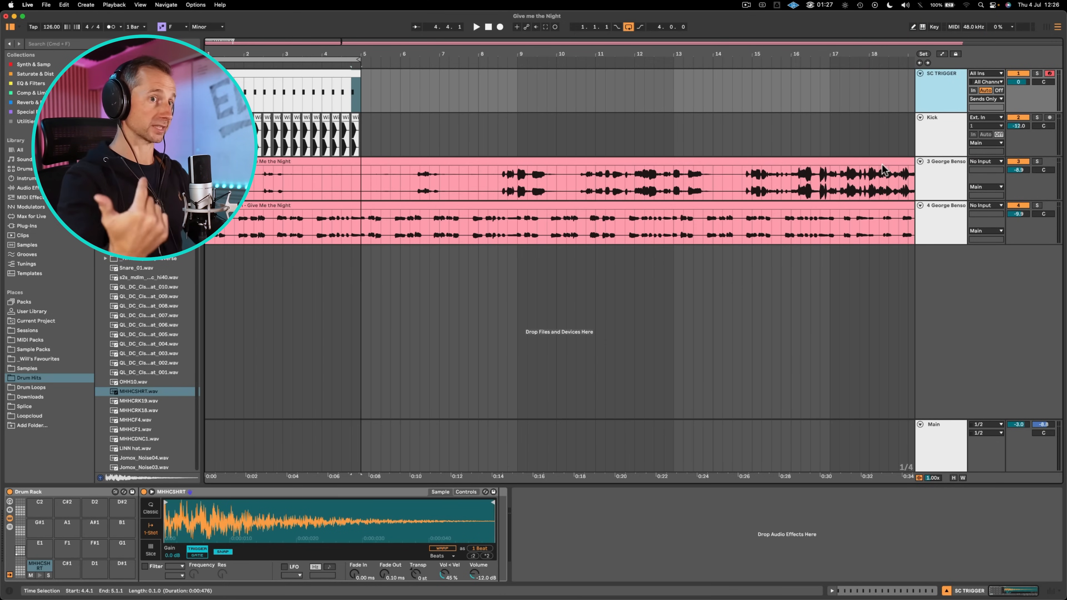
# Colour the Kick track green and assign the track colour to its clips.
pyautogui.rightClick(939, 127)
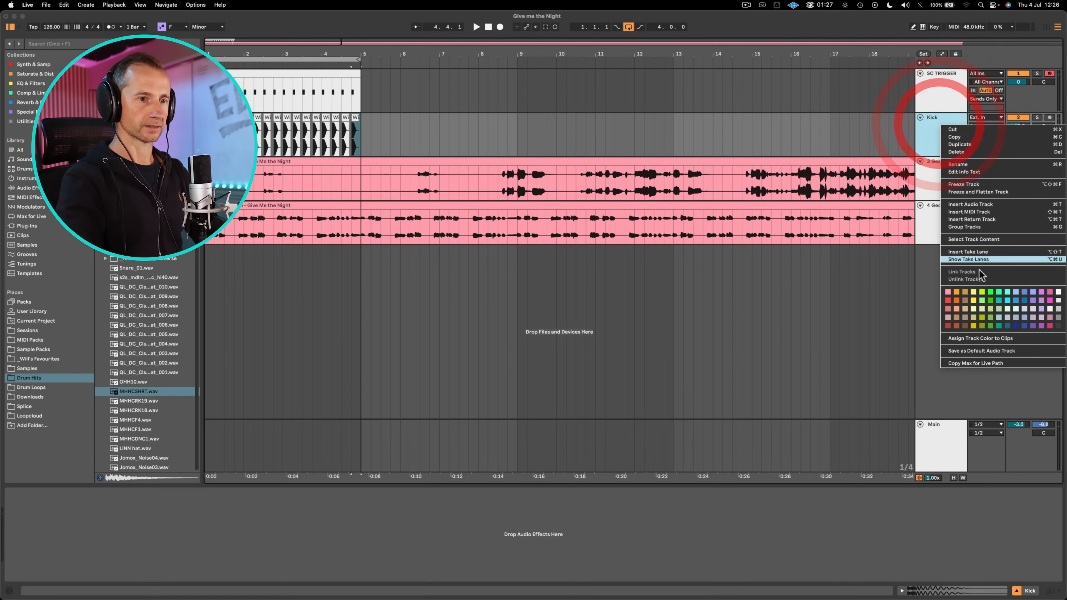
pyautogui.click(989, 318)
pyautogui.rightClick(945, 120)
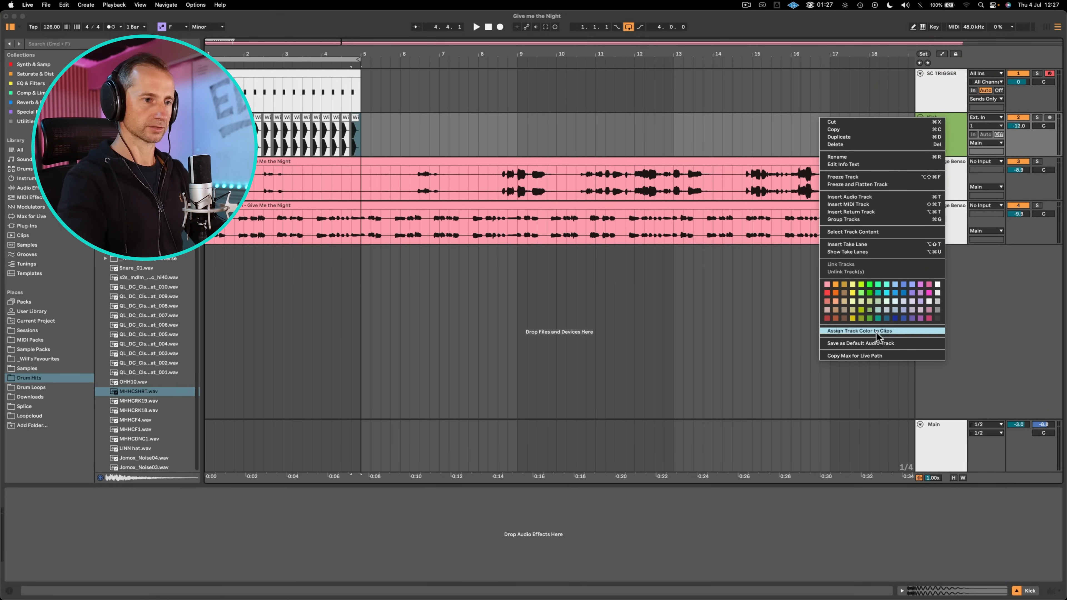
pyautogui.click(877, 331)
# Rename the vocals stem track Vocal and colour the track and its clip purple.
pyautogui.click(941, 172)
pyautogui.press('super+r')
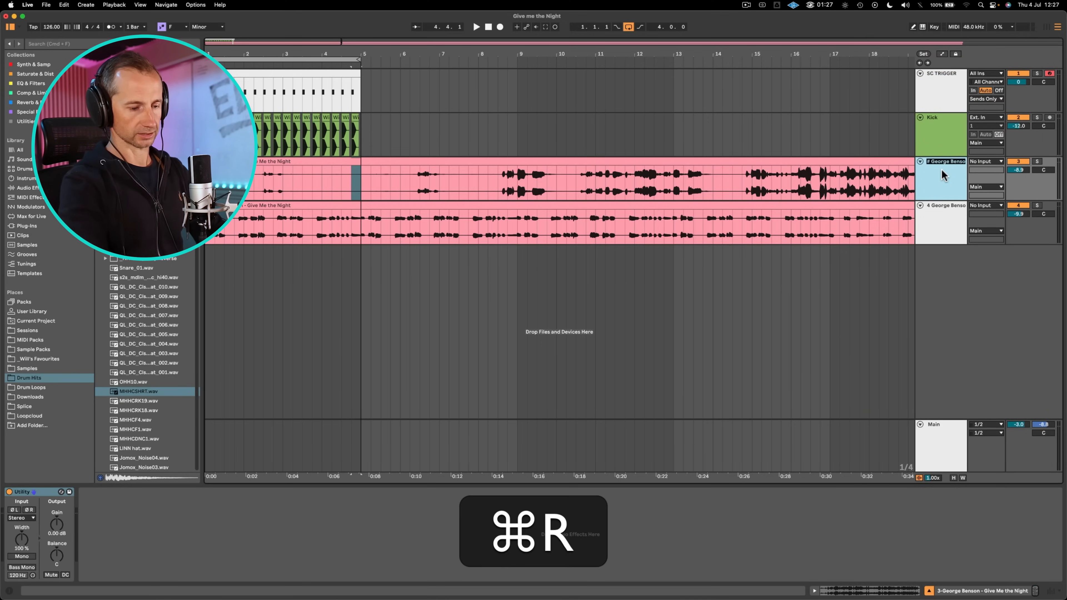
pyautogui.write('Vocal')
pyautogui.press('Return')
pyautogui.rightClick(942, 175)
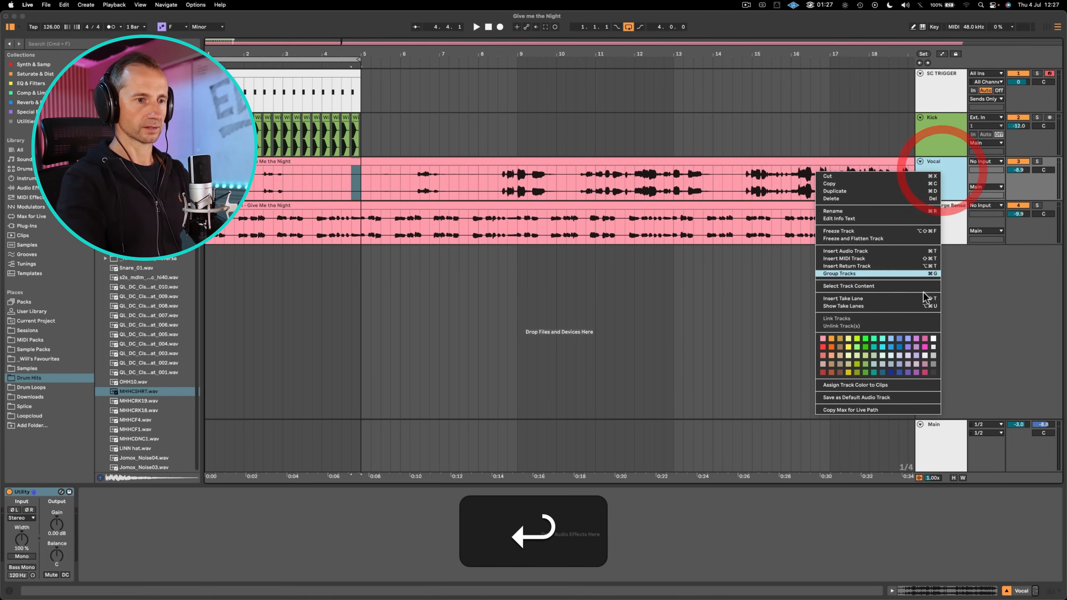
pyautogui.click(916, 338)
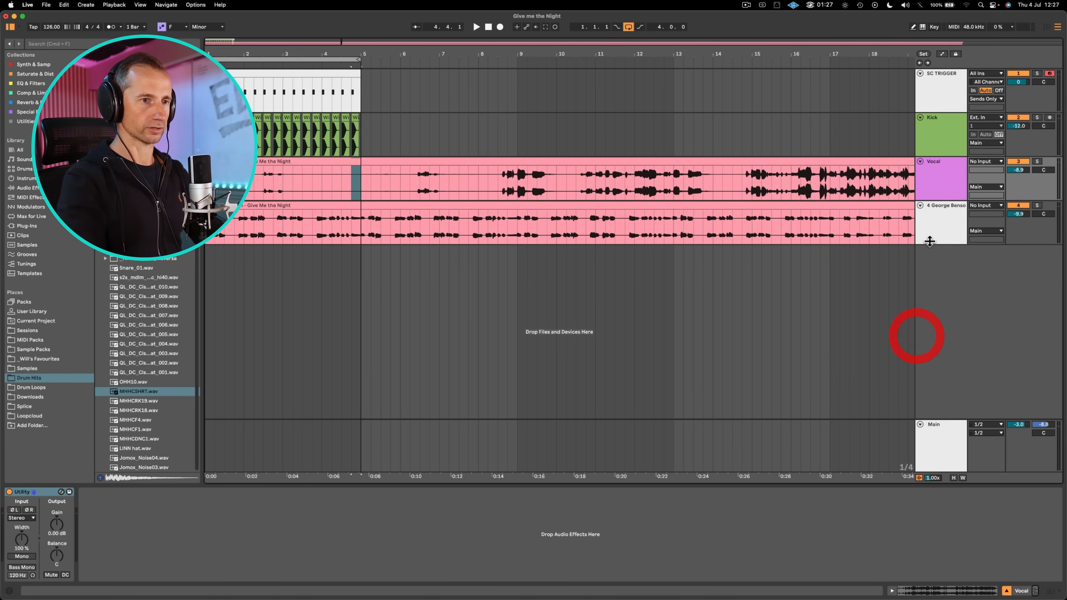
pyautogui.rightClick(940, 194)
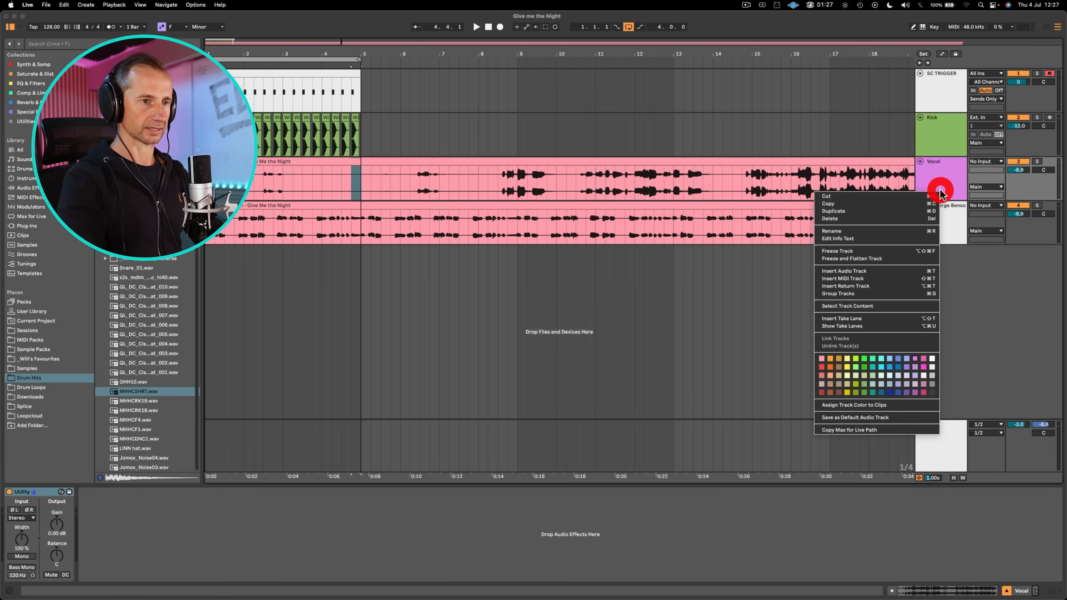
pyautogui.click(857, 404)
# Rename the bass stem track Bass and colour the track and its clip yellow.
pyautogui.click(945, 226)
pyautogui.press('super+r')
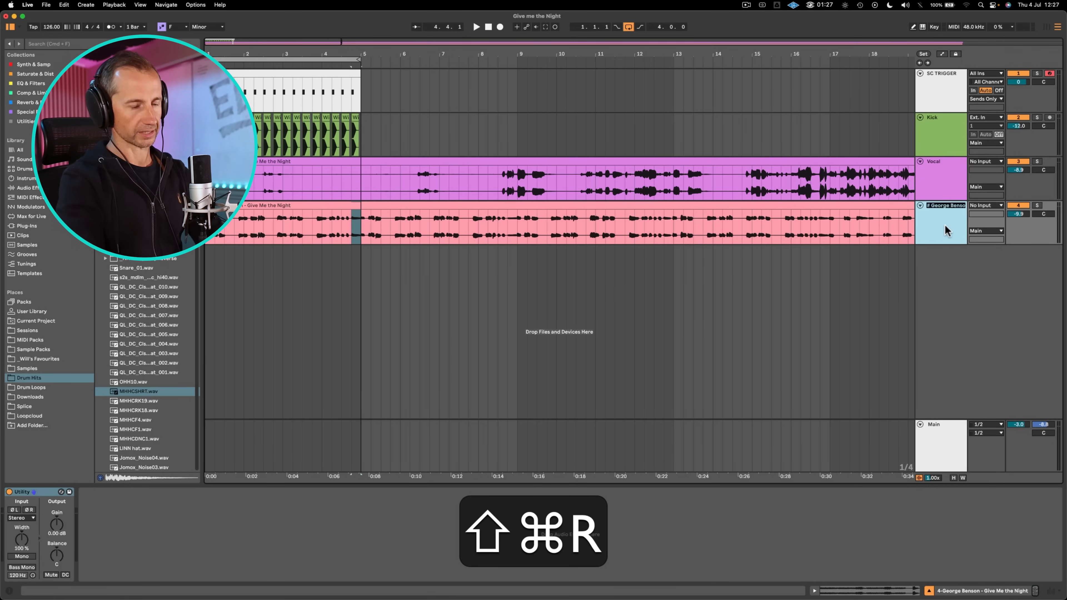
pyautogui.write('Bass')
pyautogui.press('Return')
pyautogui.rightClick(945, 229)
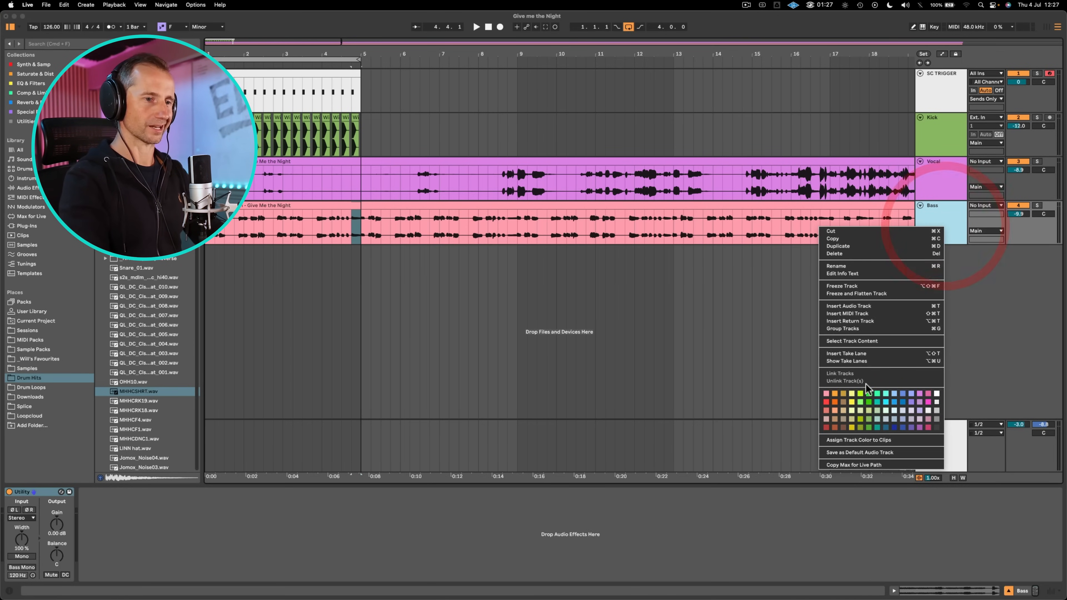
pyautogui.click(852, 393)
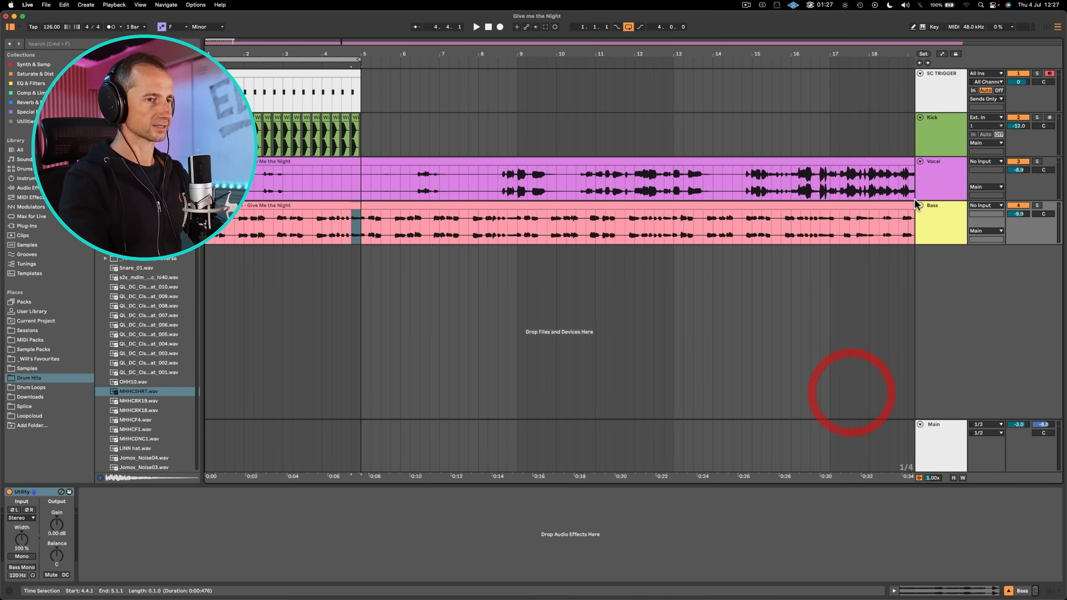
pyautogui.rightClick(925, 210)
pyautogui.click(945, 425)
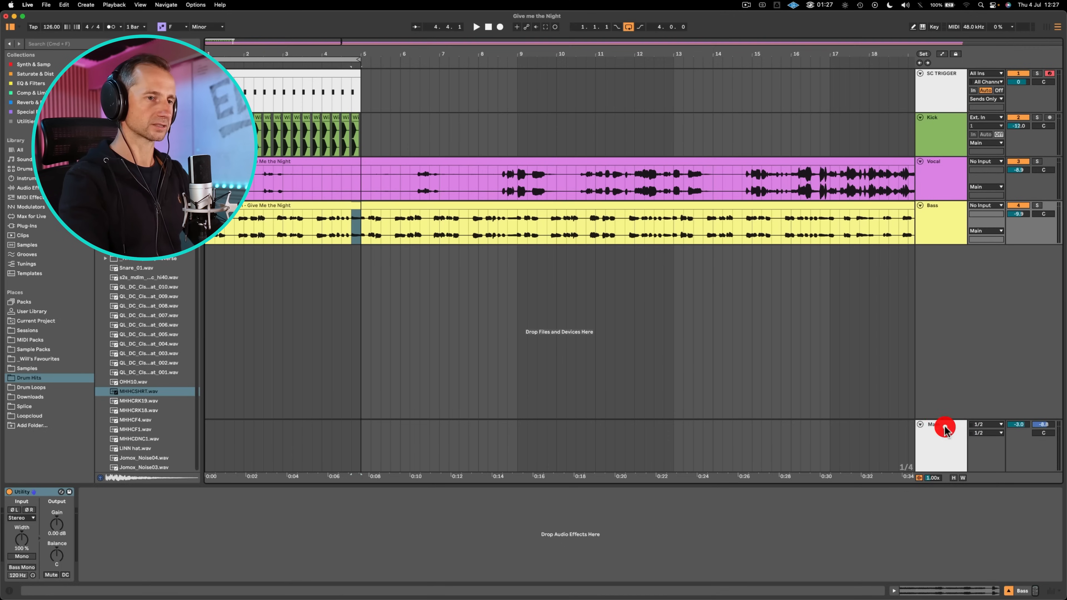
# Move the Bass track above Vocal and add a Compressor from the Comp & Limit collection after its Utility.
pyautogui.moveTo(949, 209); pyautogui.dragTo(941, 169)
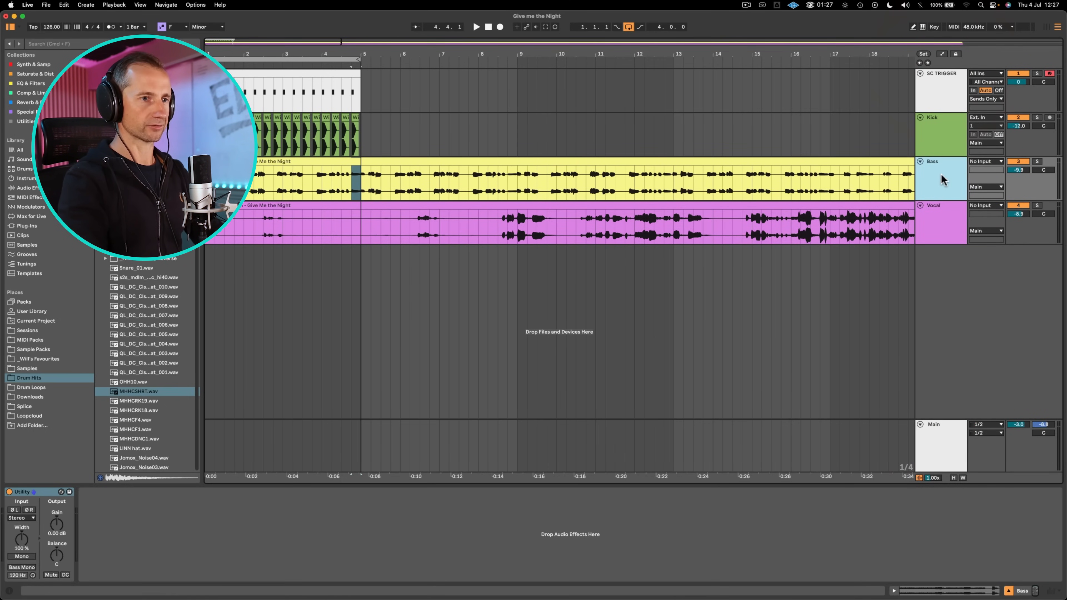
pyautogui.click(35, 93)
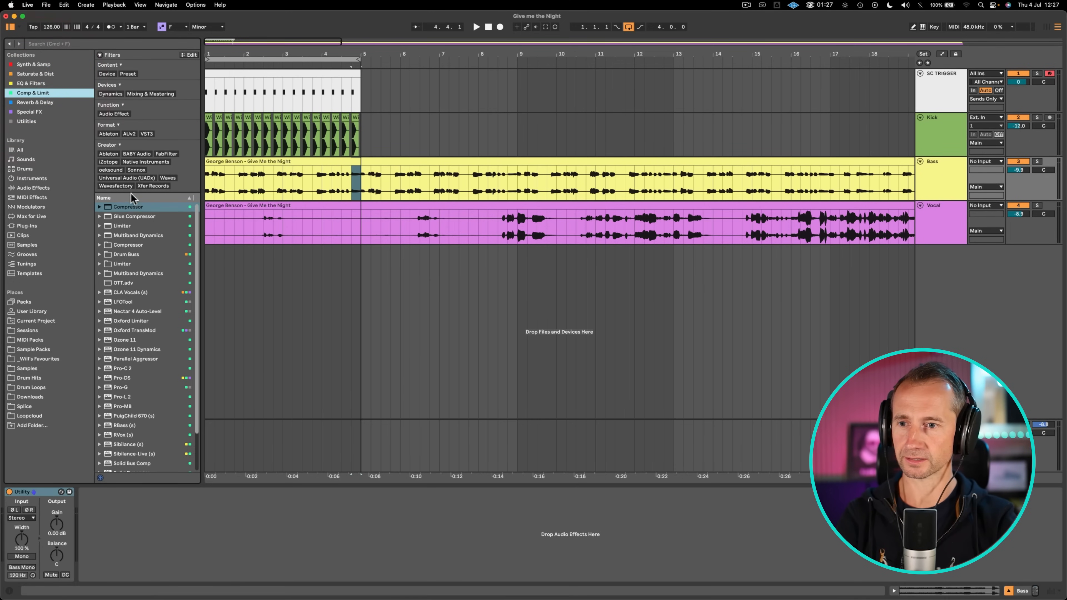
pyautogui.moveTo(171, 208); pyautogui.dragTo(126, 530)
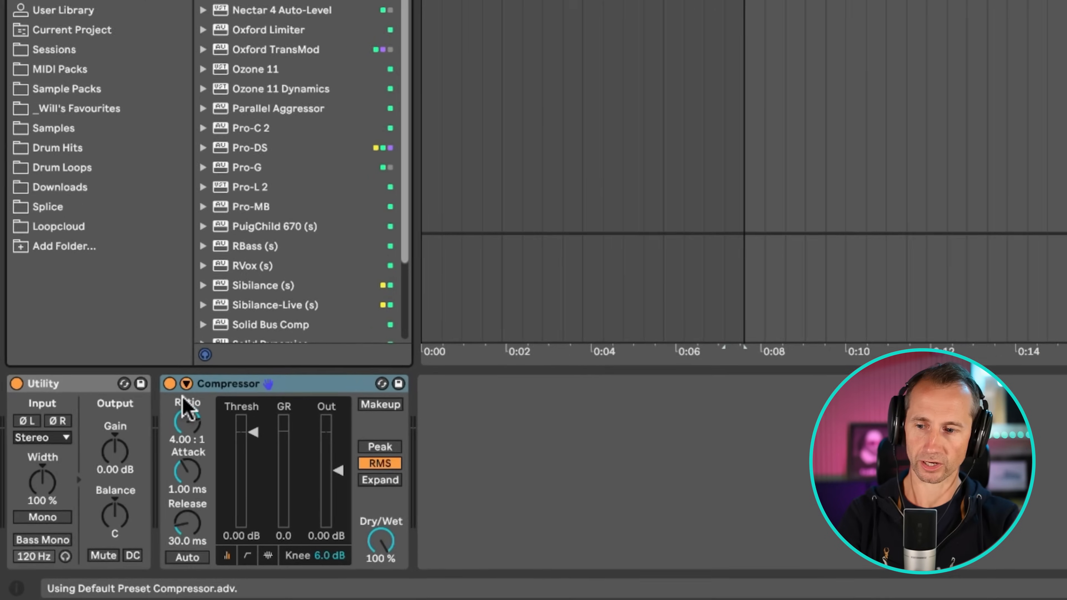
# Enable the Compressor's sidechain on the Bass track and set SC TRIGGER as its audio source.
pyautogui.click(186, 382)
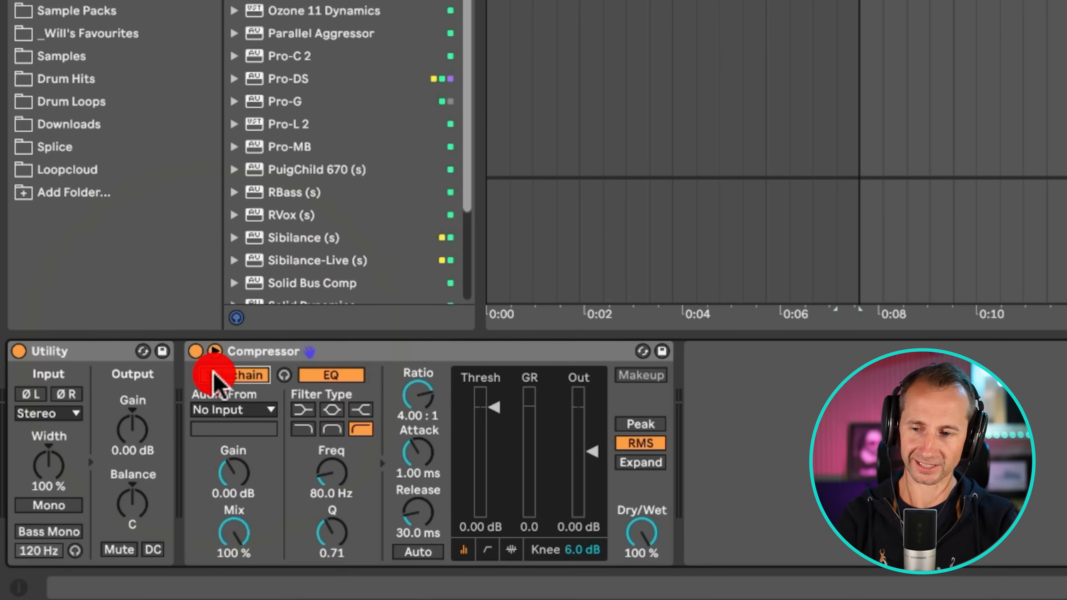
pyautogui.click(215, 375)
pyautogui.click(248, 411)
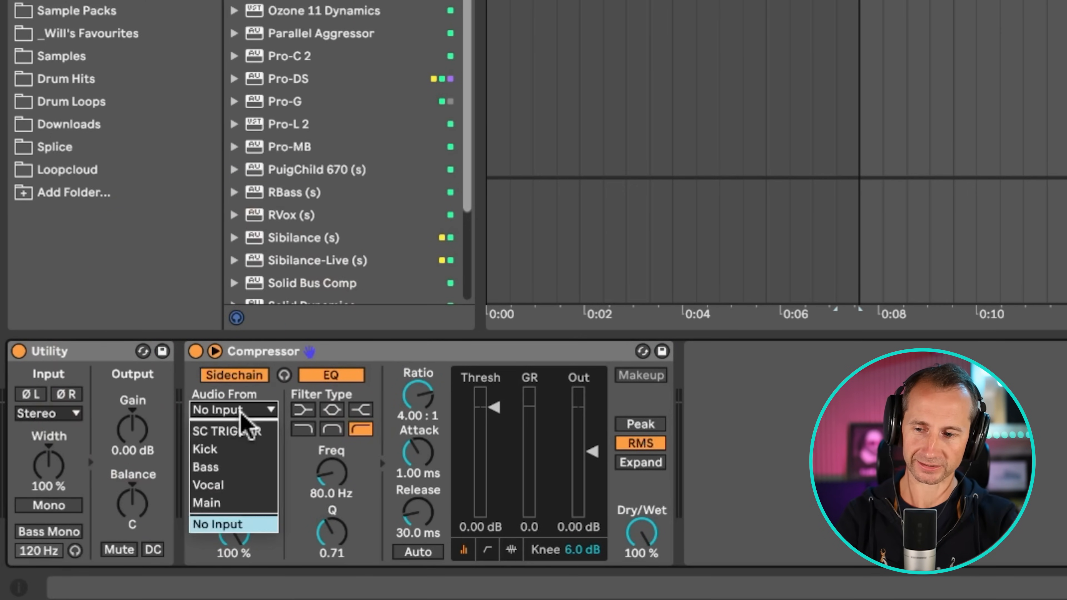
pyautogui.click(242, 430)
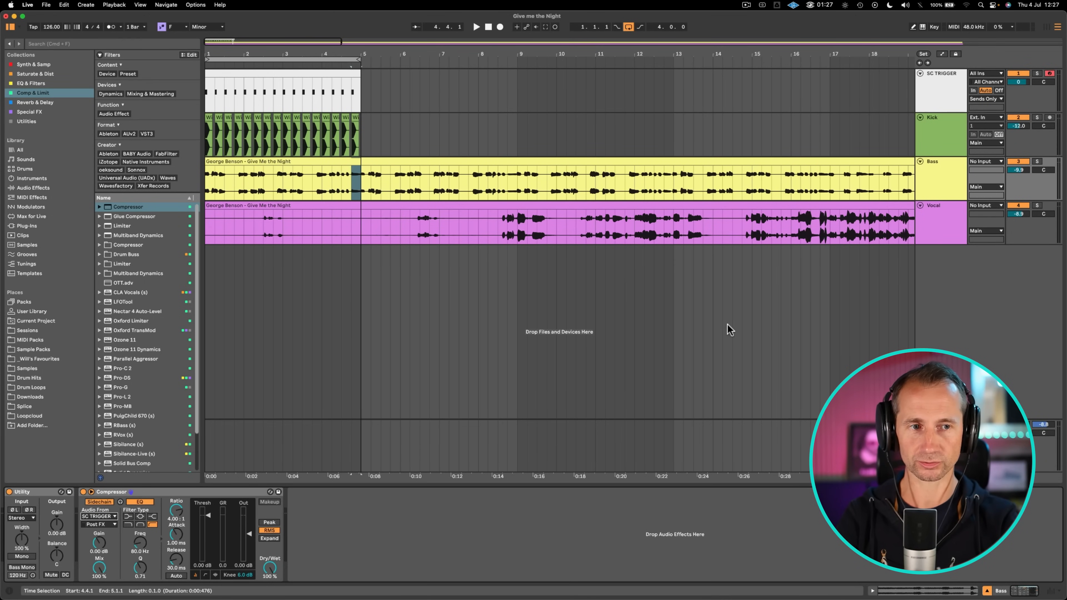
# Solo the Bass and Kick tracks, set the Bass Compressor's attack to 0.01 ms and start playback.
pyautogui.keyDown('super'); pyautogui.click(1038, 161); pyautogui.keyUp('super')
pyautogui.keyDown('super'); pyautogui.click(1037, 117); pyautogui.keyUp('super')
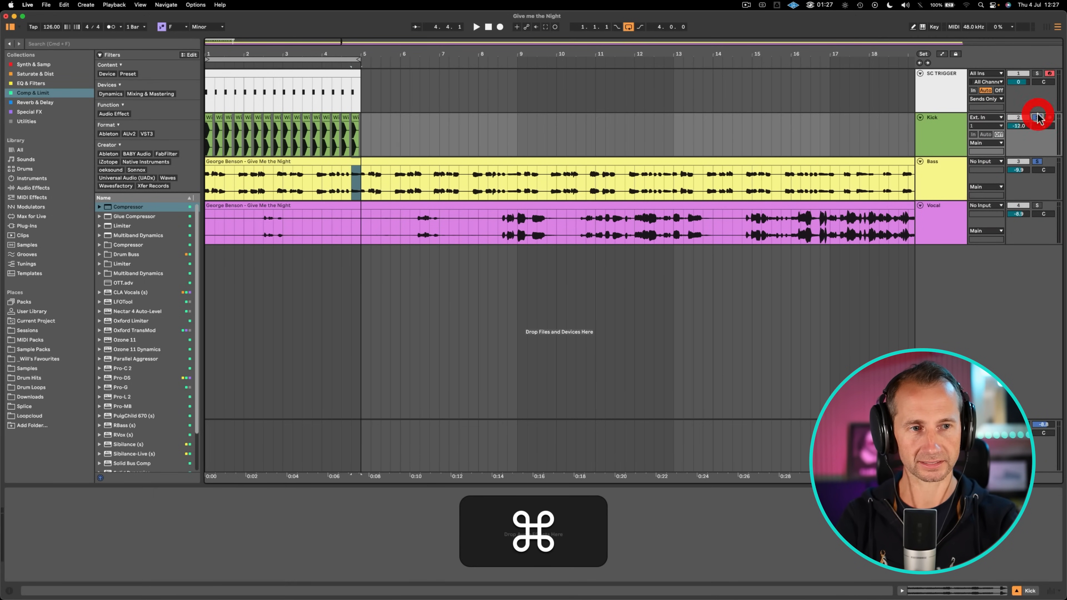
pyautogui.click(951, 187)
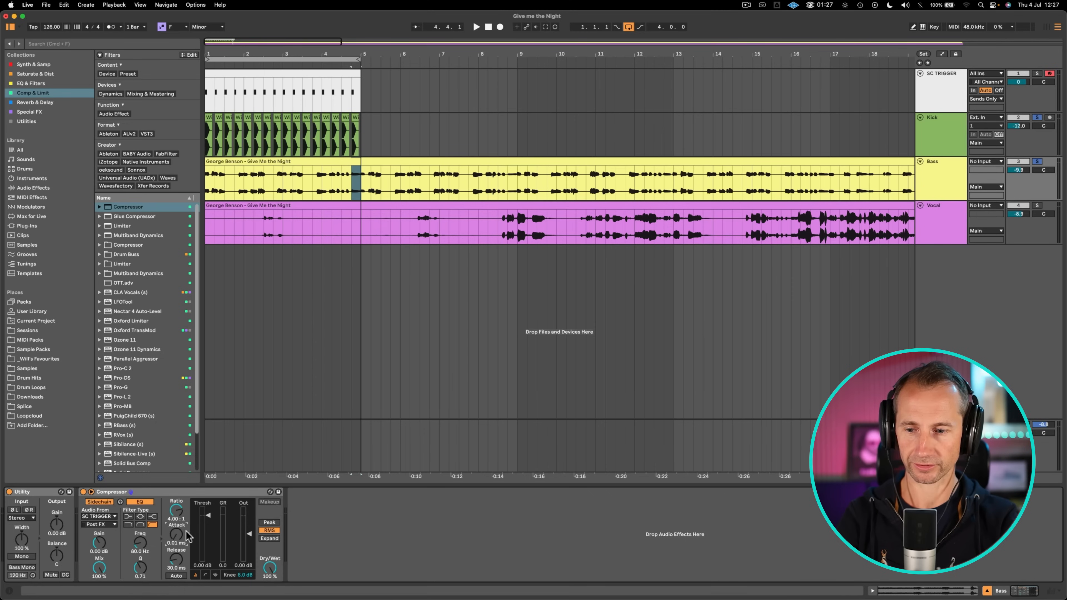
pyautogui.press('space')
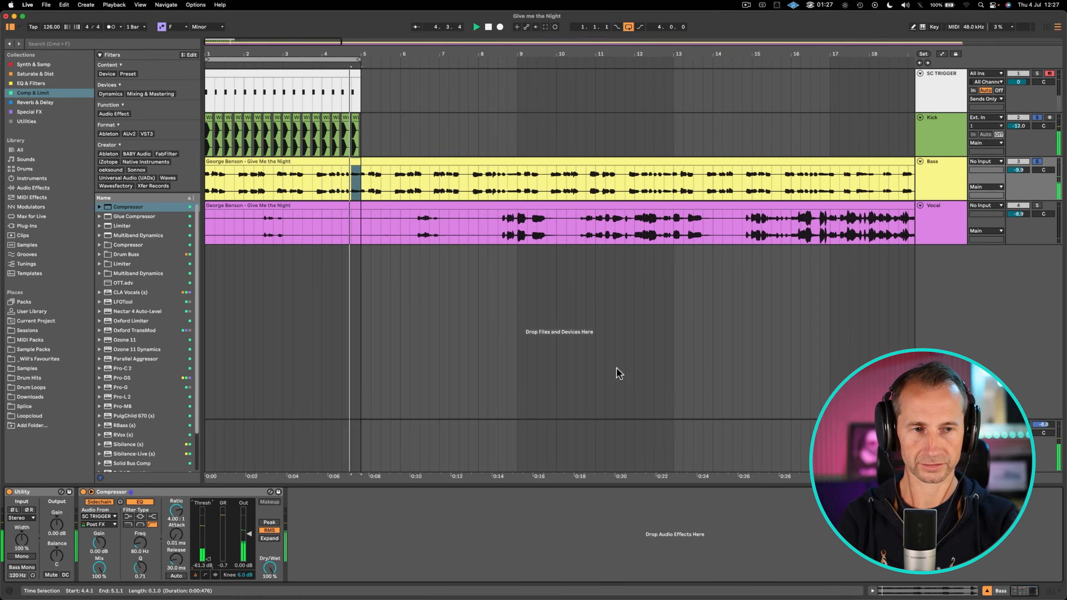
# Unsolo the Kick track and compare the bass with its Compressor bypassed and re-enabled during playback.
pyautogui.keyDown('super'); pyautogui.click(1037, 117); pyautogui.keyUp('super')
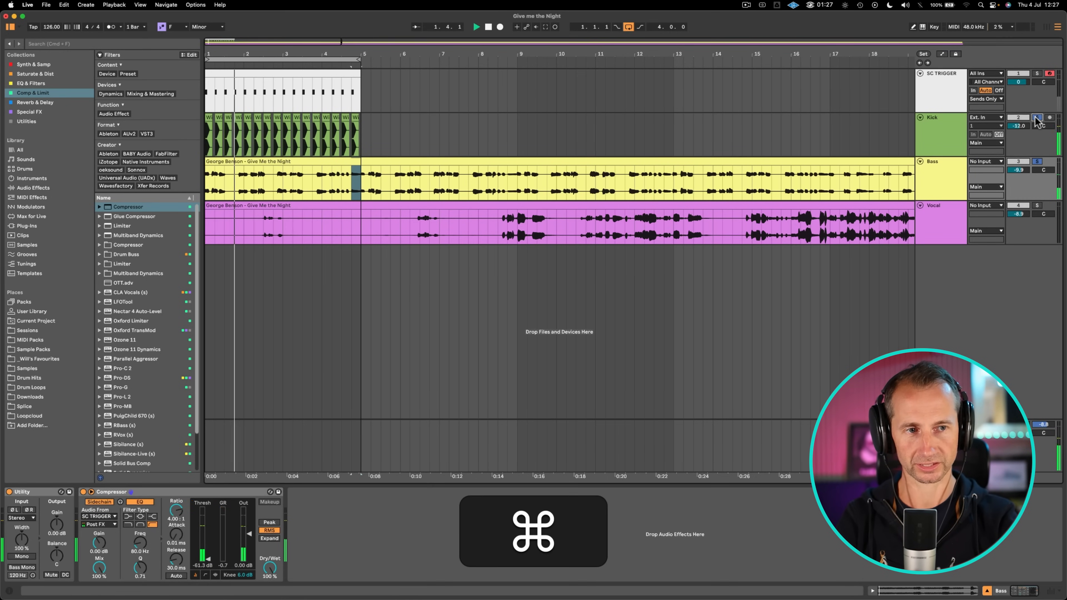
pyautogui.click(83, 492)
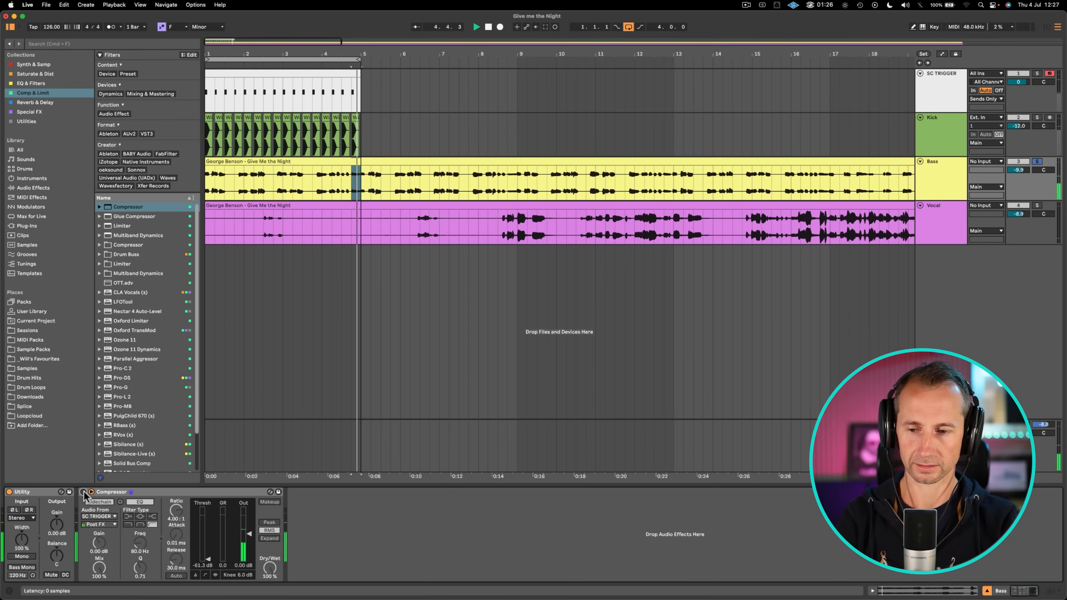
pyautogui.click(84, 492)
# Rename the Bass track's Compressor to SC COMP and copy the device.
pyautogui.click(110, 492)
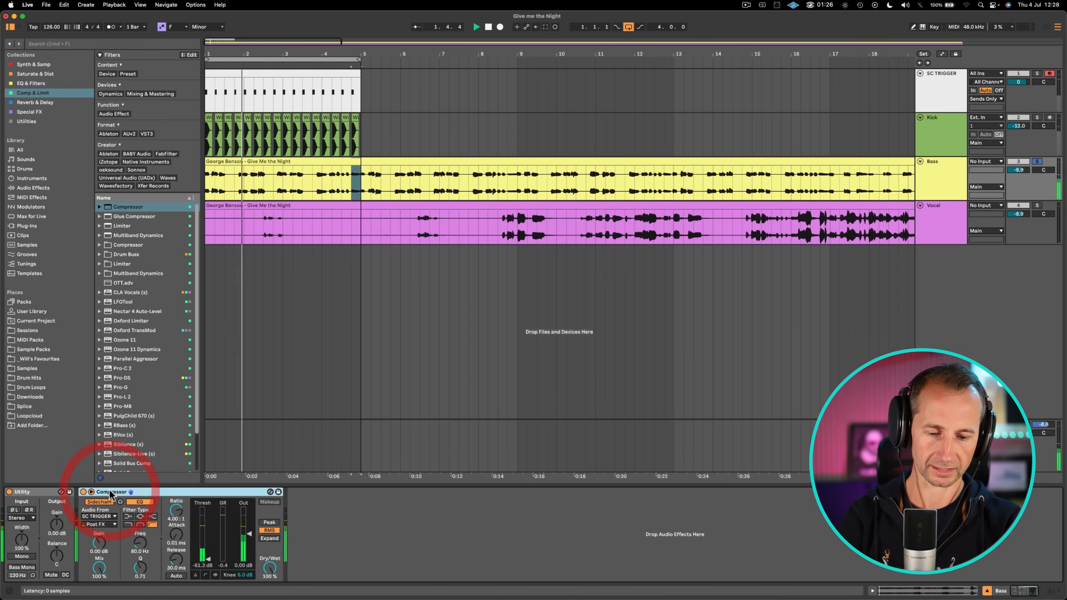
pyautogui.press('super+shift+r')
pyautogui.write('SC COMP')
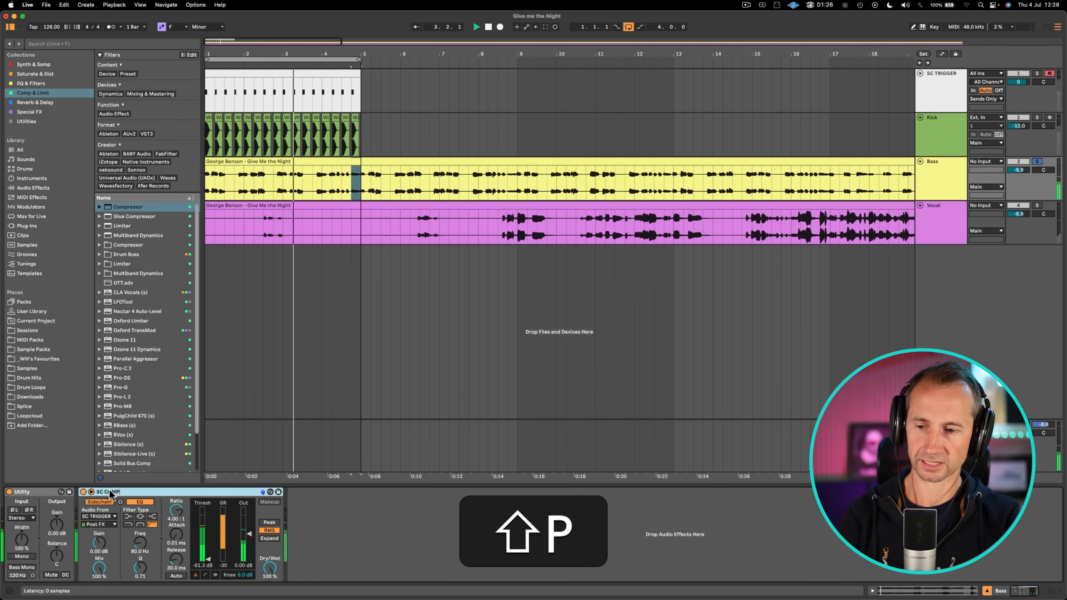
pyautogui.press('Return')
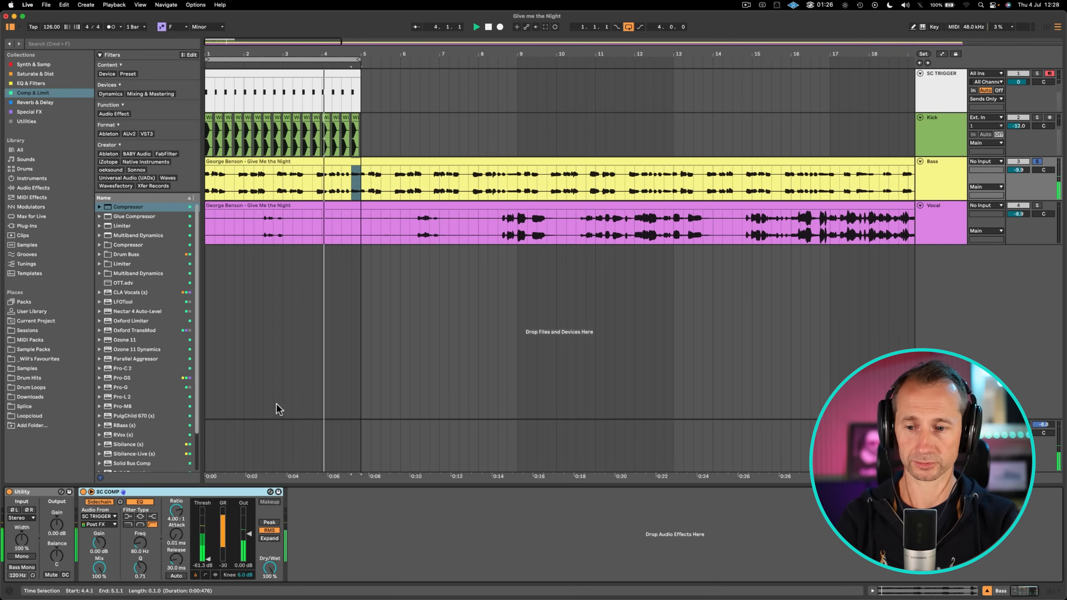
pyautogui.click(216, 497)
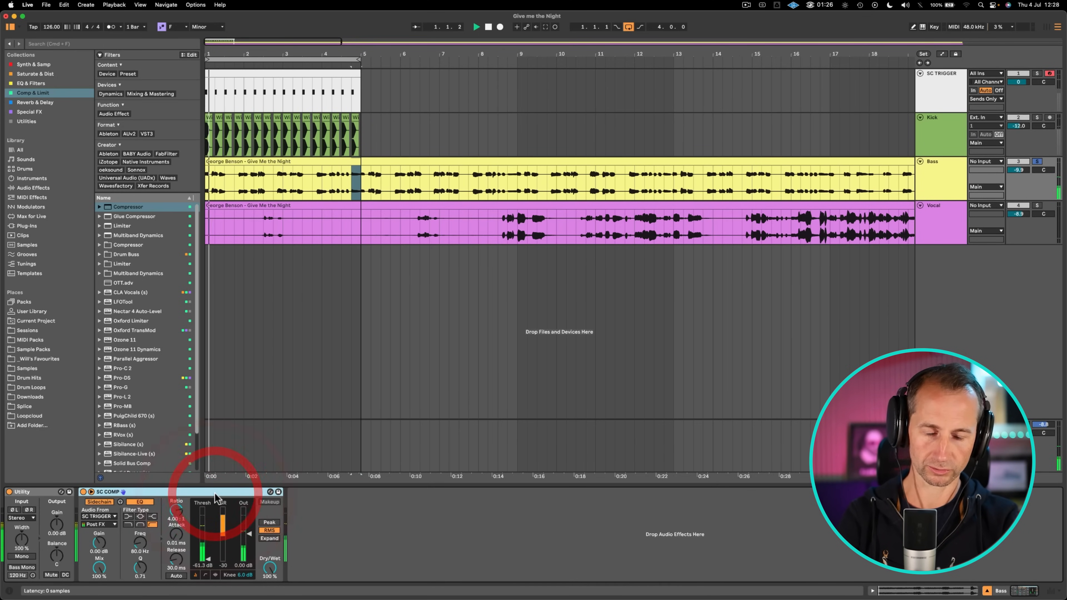
pyautogui.press('super+c')
pyautogui.press('space')
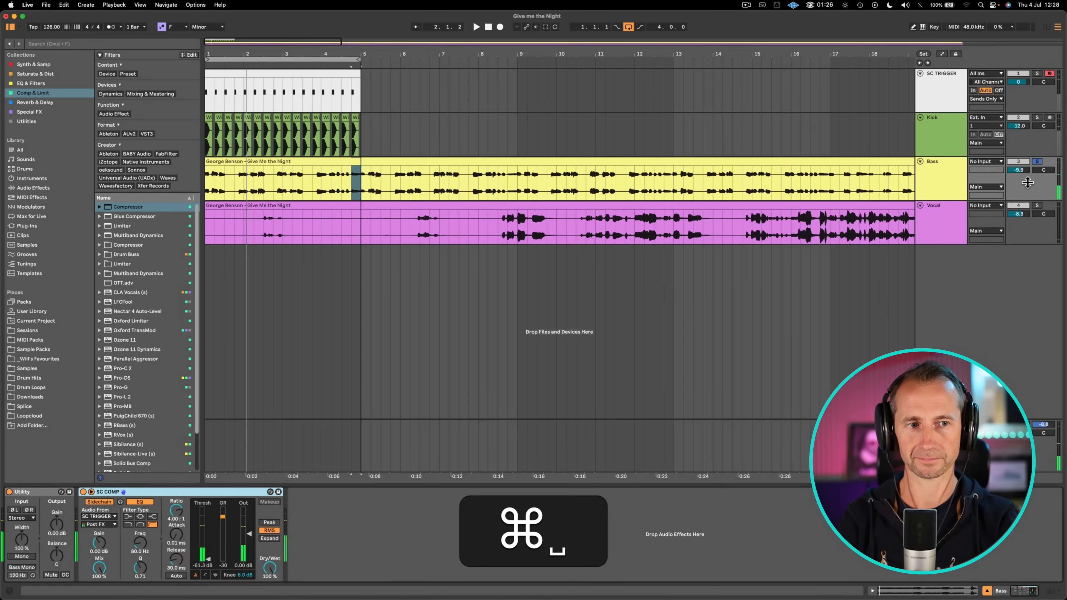
# Solo the Vocal track instead of Bass and audition the vocal from about bar 16 for a usable phrase.
pyautogui.click(1035, 163)
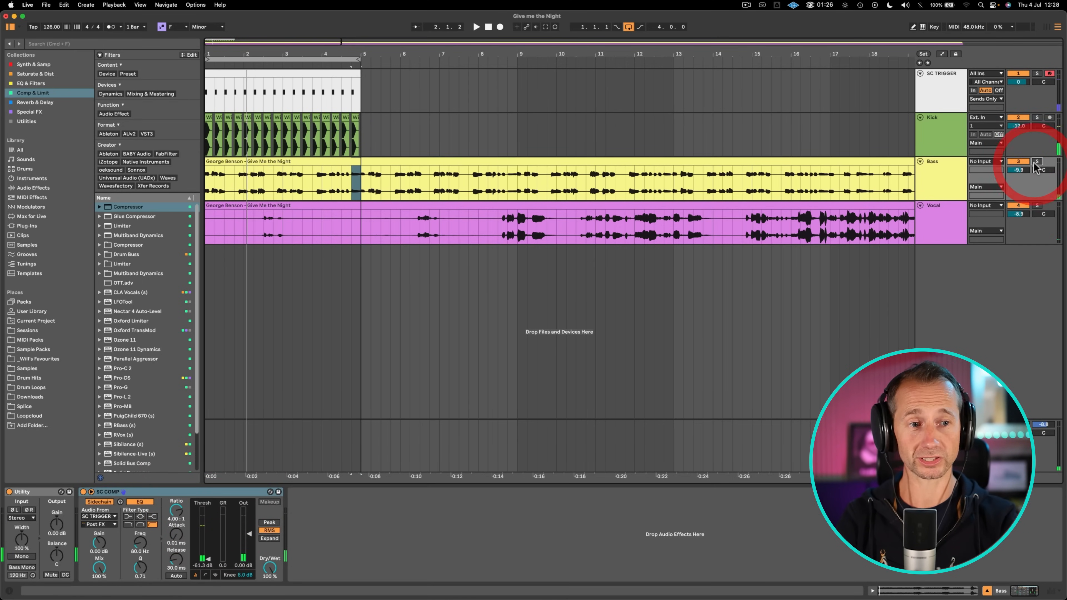
pyautogui.click(1037, 206)
pyautogui.moveTo(804, 57); pyautogui.dragTo(531, 58)
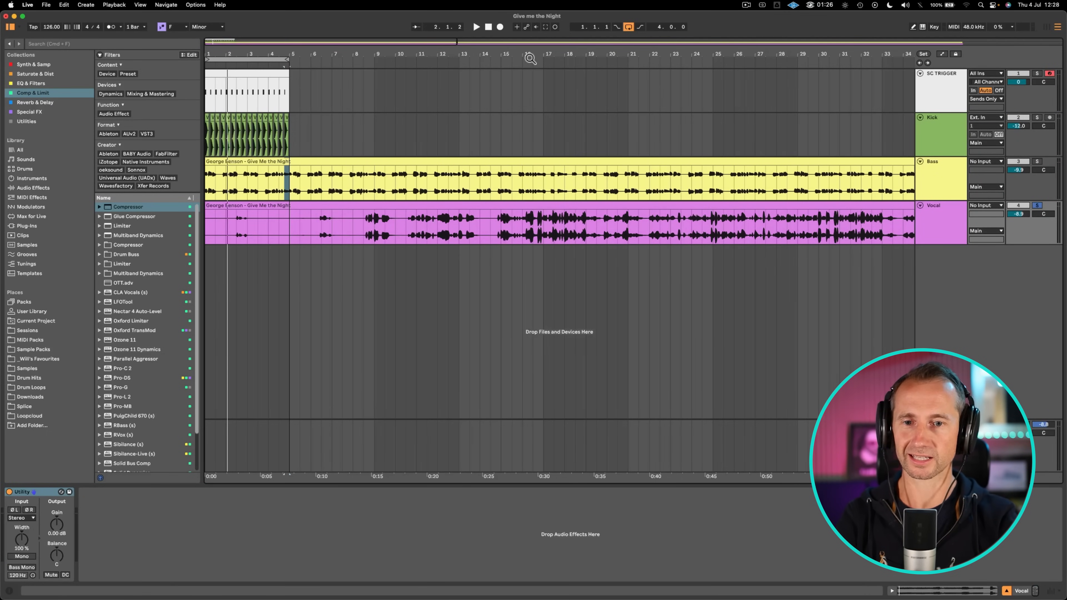
pyautogui.press('space')
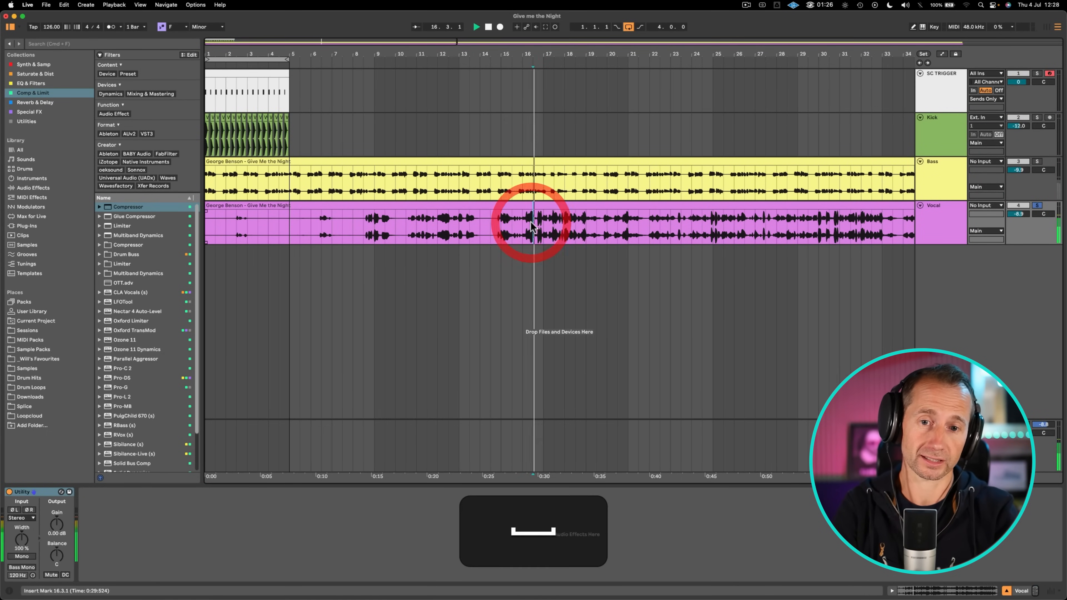
pyautogui.click(567, 233)
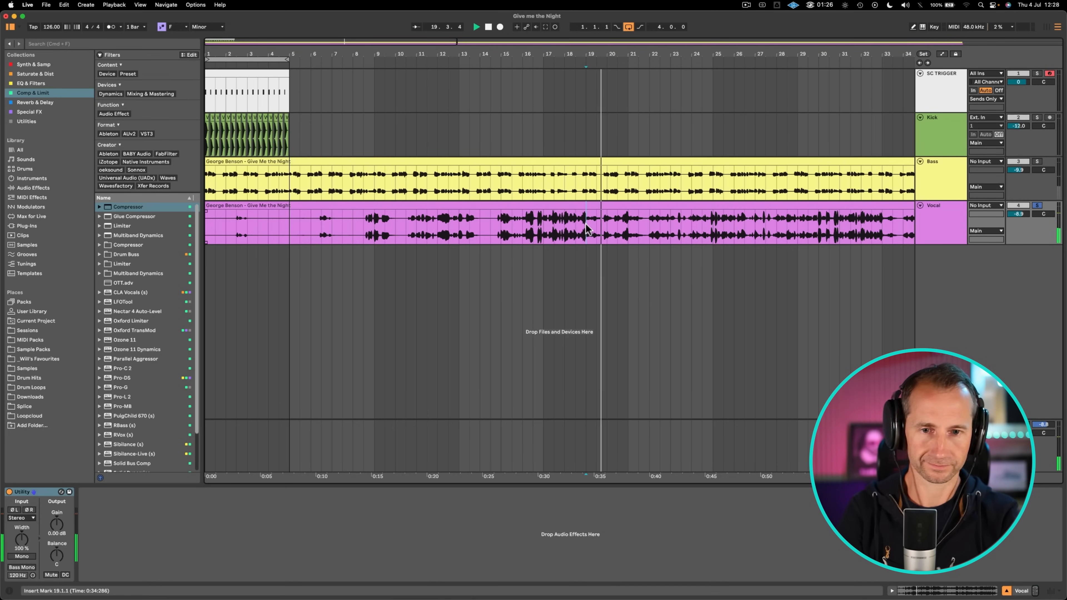
# Copy the four-bar vocal phrase from bar 19 to bar 23 and paste it at the start of the Vocal track.
pyautogui.press('m')
pyautogui.moveTo(587, 229); pyautogui.dragTo(639, 230)
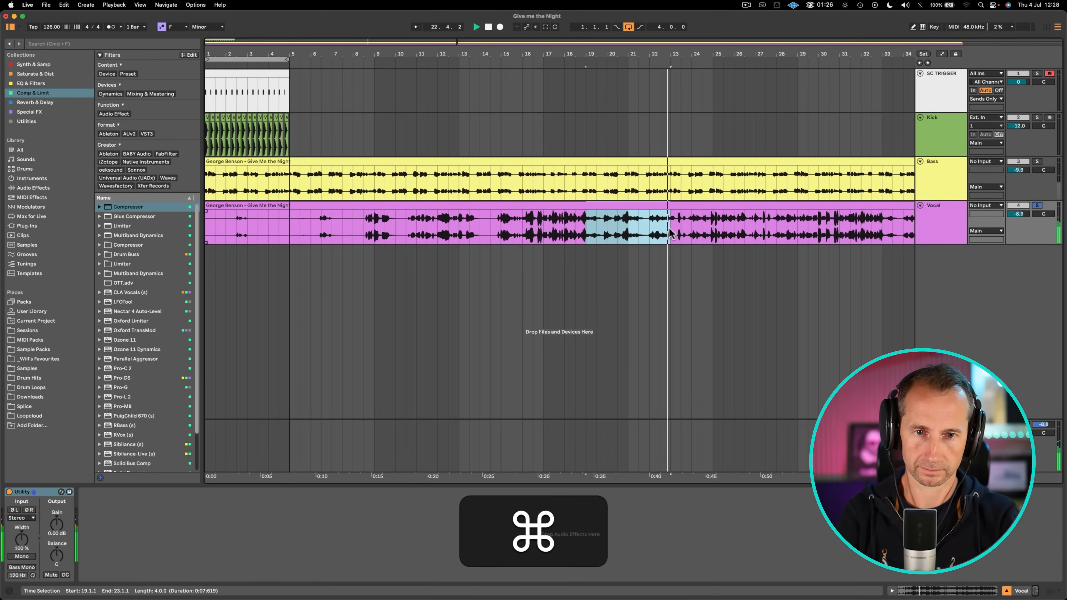
pyautogui.press('super+c')
pyautogui.press('space')
pyautogui.click(208, 223)
pyautogui.press('super+v')
pyautogui.press('super+v')
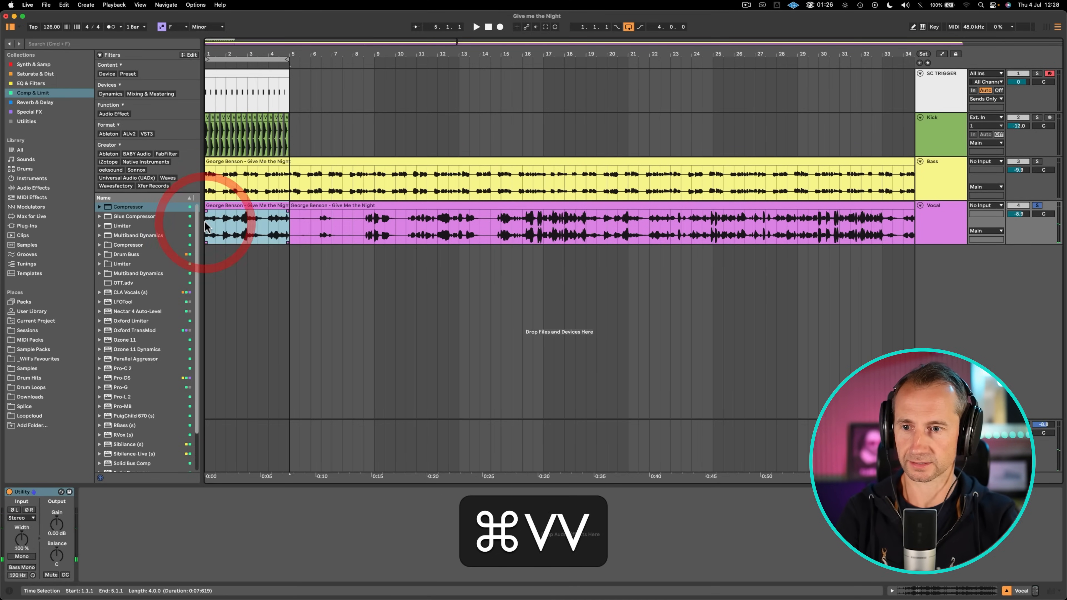
# Copy the one-beat vocal section from 2.4.1 to 3.1.1, paste it over the last beat of bar 4 and play it back.
pyautogui.click(207, 222)
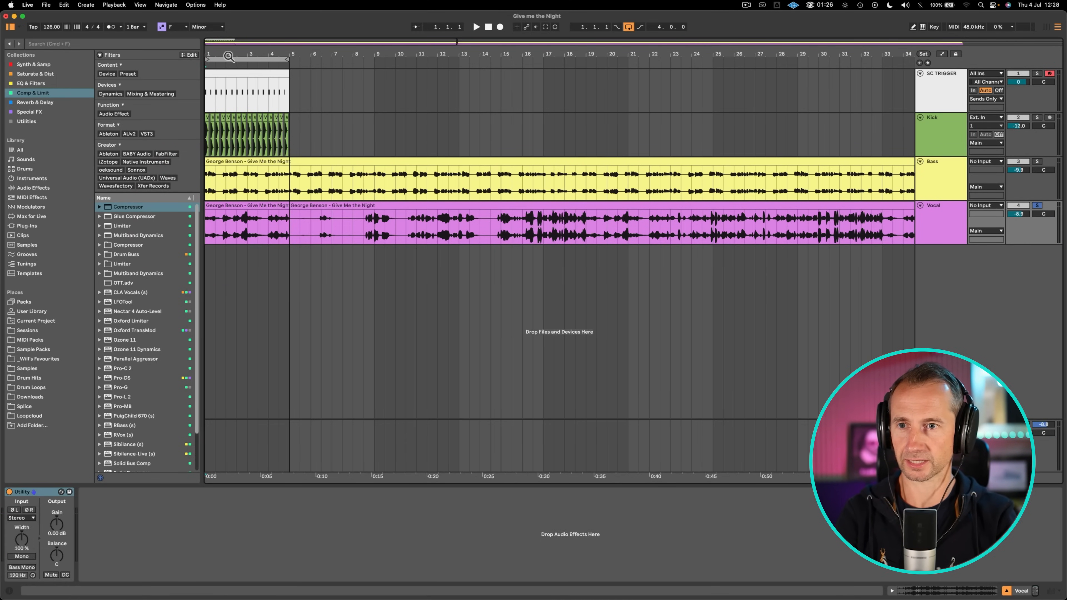
pyautogui.moveTo(229, 55); pyautogui.dragTo(283, 151)
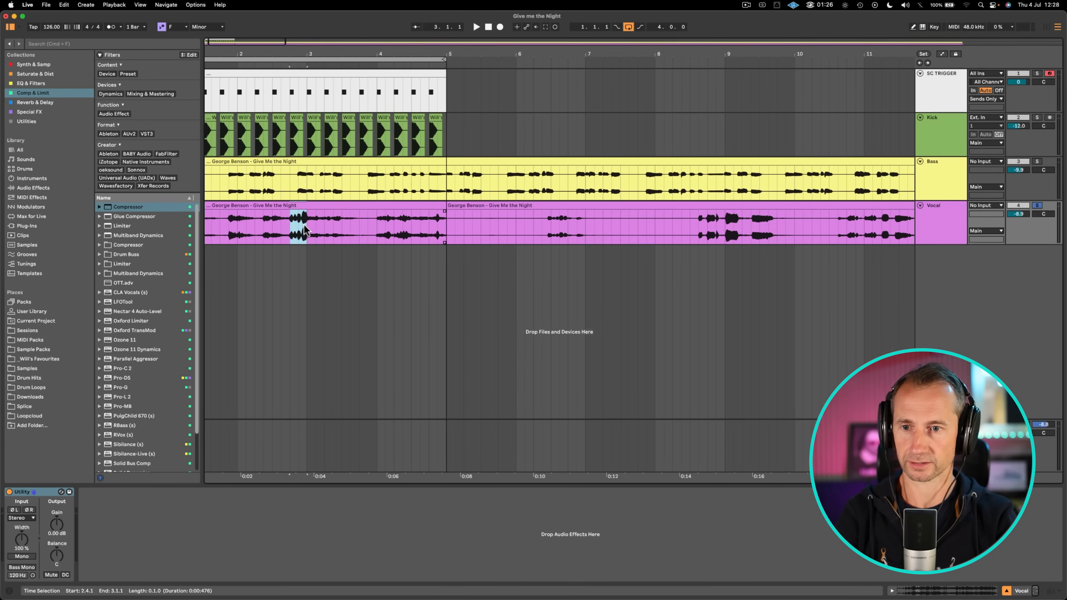
pyautogui.press('super+c')
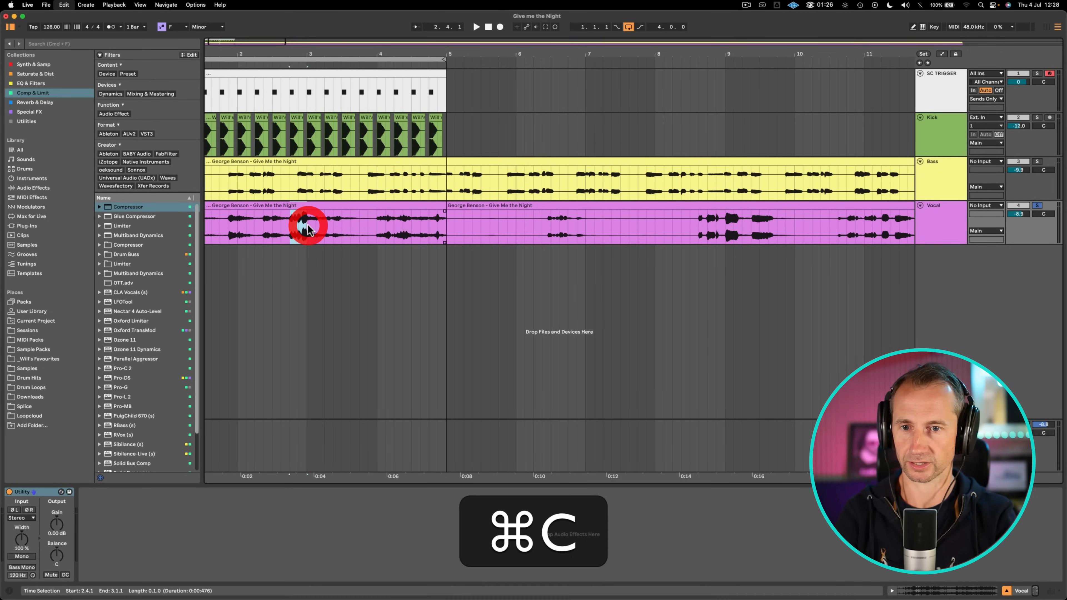
pyautogui.click(431, 225)
pyautogui.press('super+v')
pyautogui.click(384, 221)
pyautogui.press('space')
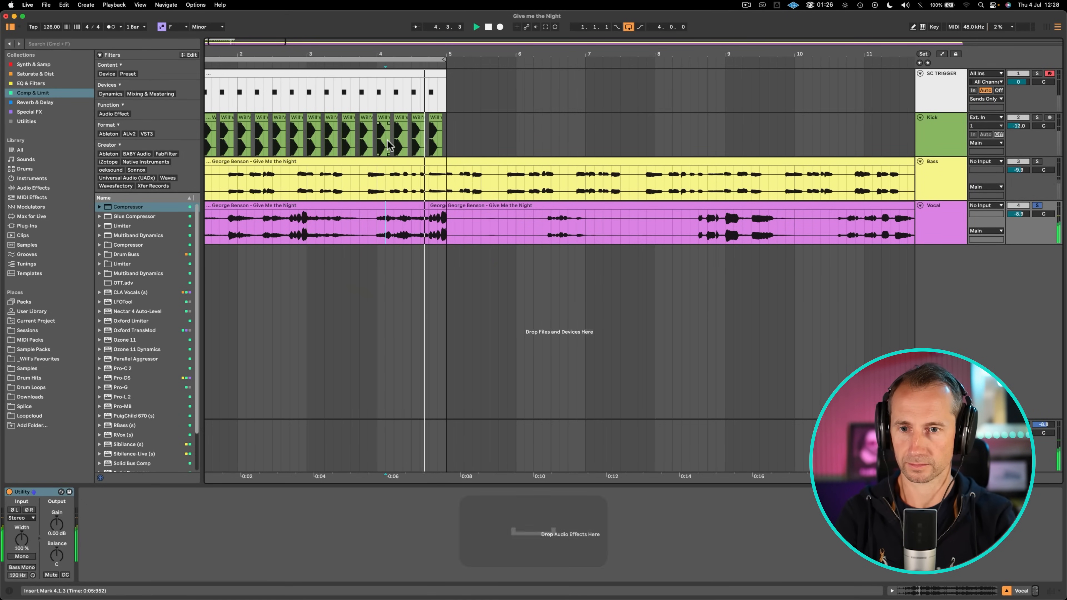
# Copy the SC COMP device from the Bass track and paste it after the Utility on the Vocal track.
pyautogui.moveTo(398, 54); pyautogui.dragTo(398, 17)
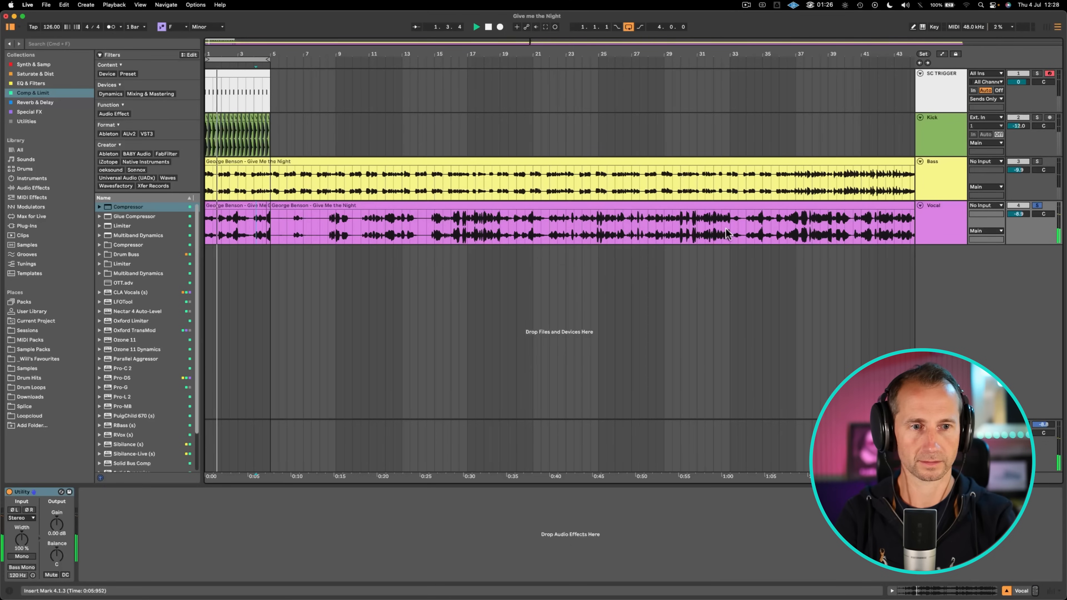
pyautogui.click(922, 223)
pyautogui.click(928, 181)
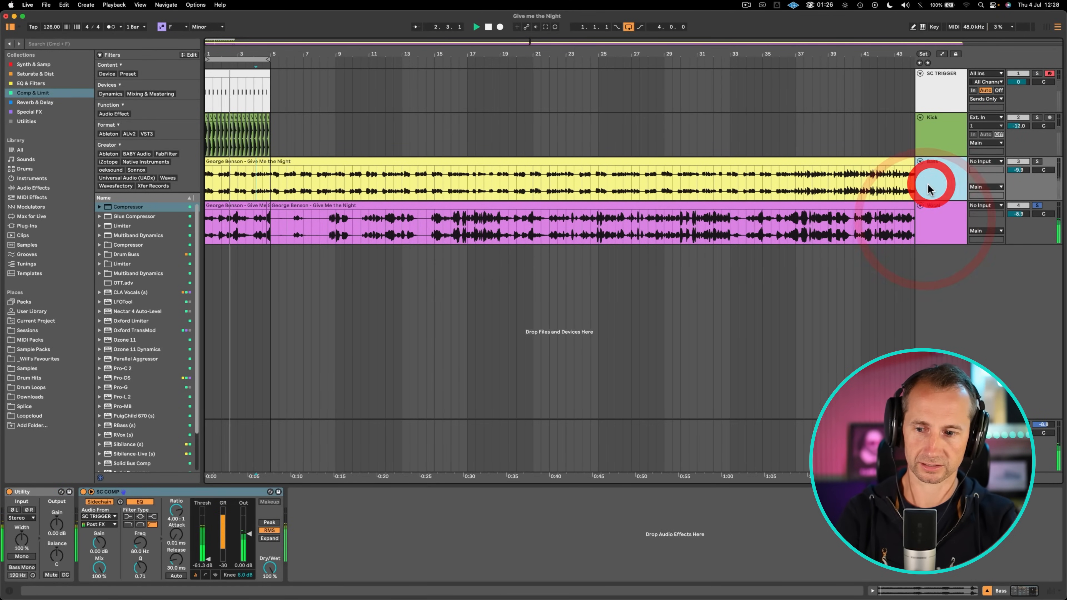
pyautogui.click(184, 492)
pyautogui.press('super+c')
pyautogui.click(941, 220)
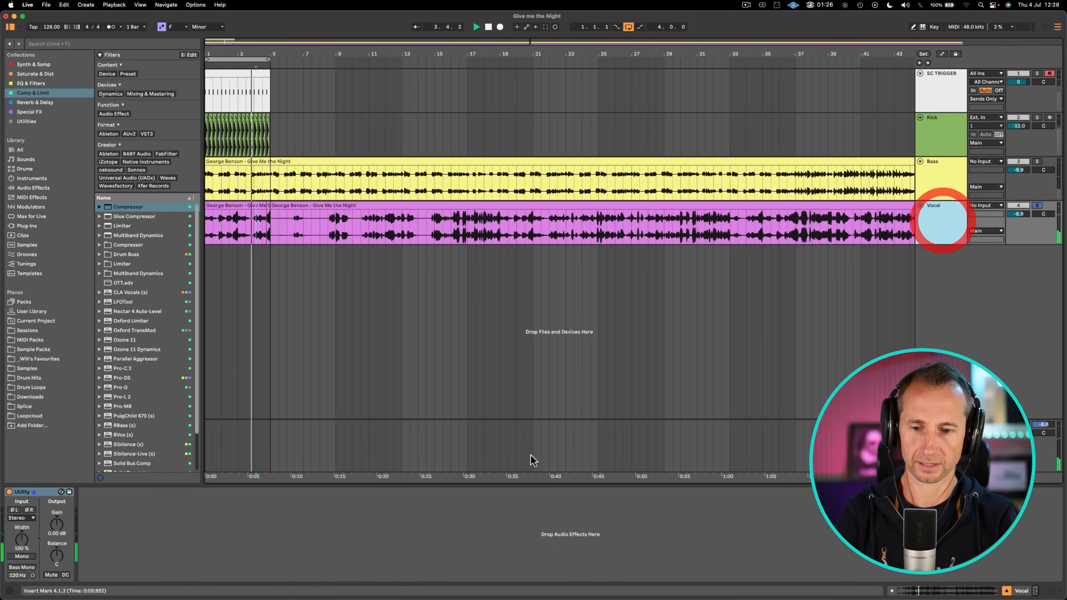
pyautogui.click(445, 530)
pyautogui.press('super+v')
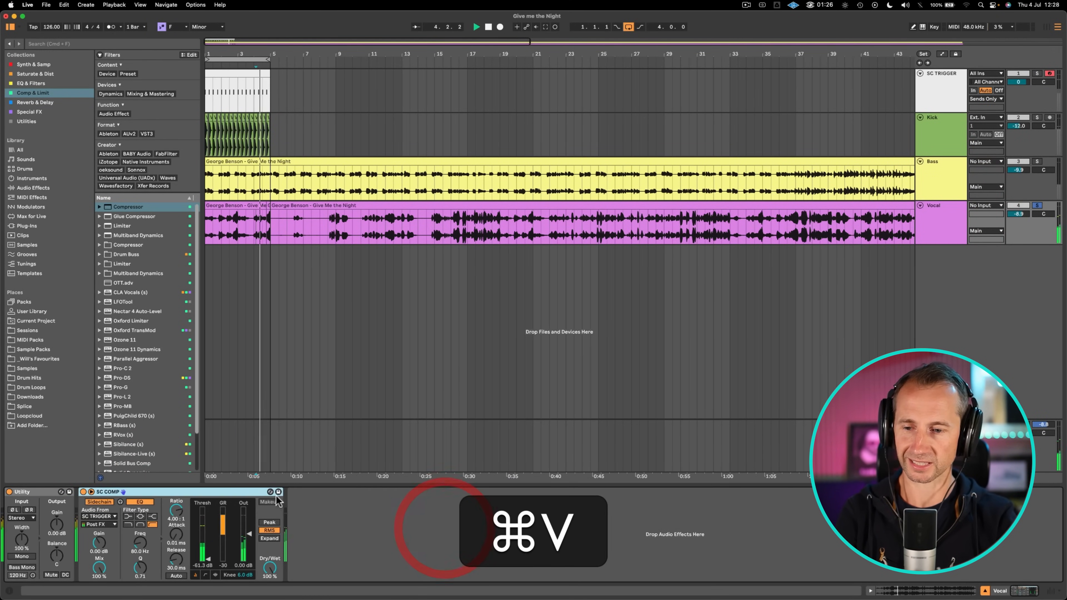
# Unsolo the Vocal track and save the project, leaving the Bass track selected.
pyautogui.click(1037, 205)
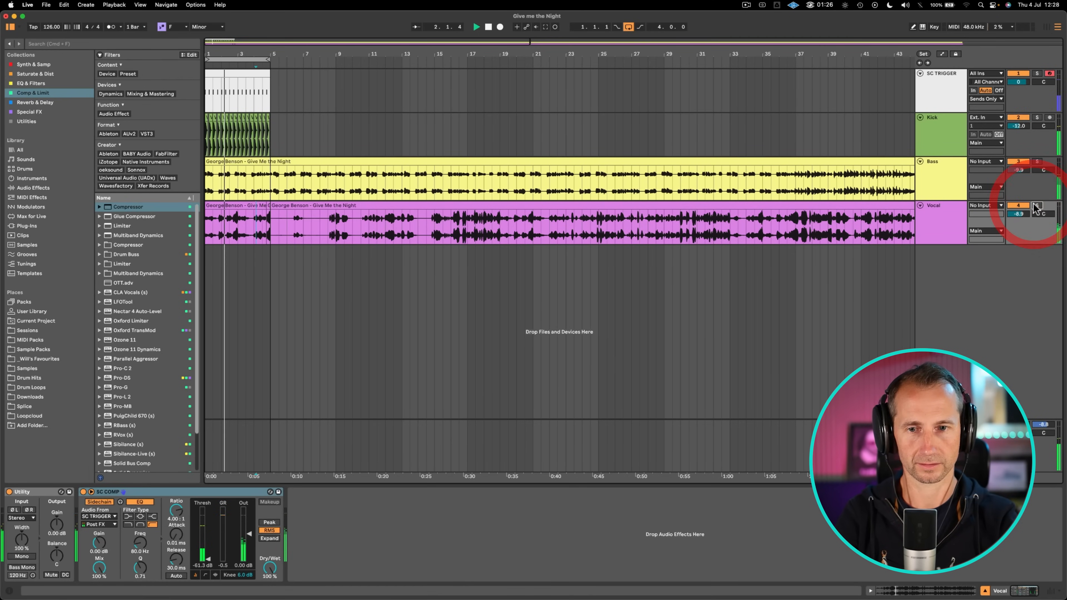
pyautogui.click(947, 186)
pyautogui.press('super+s')
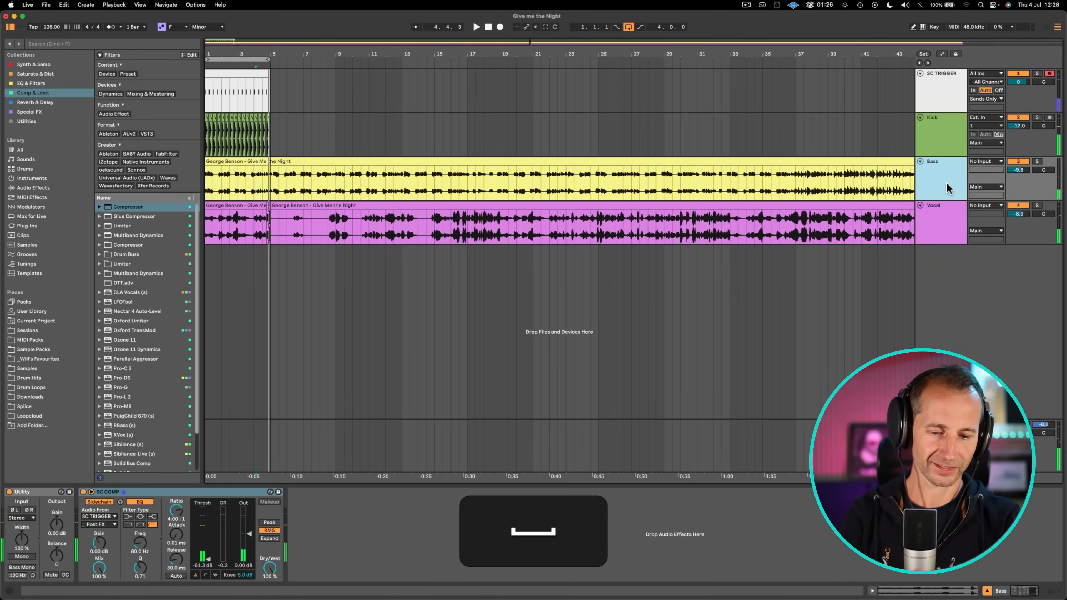
pyautogui.click(947, 187)
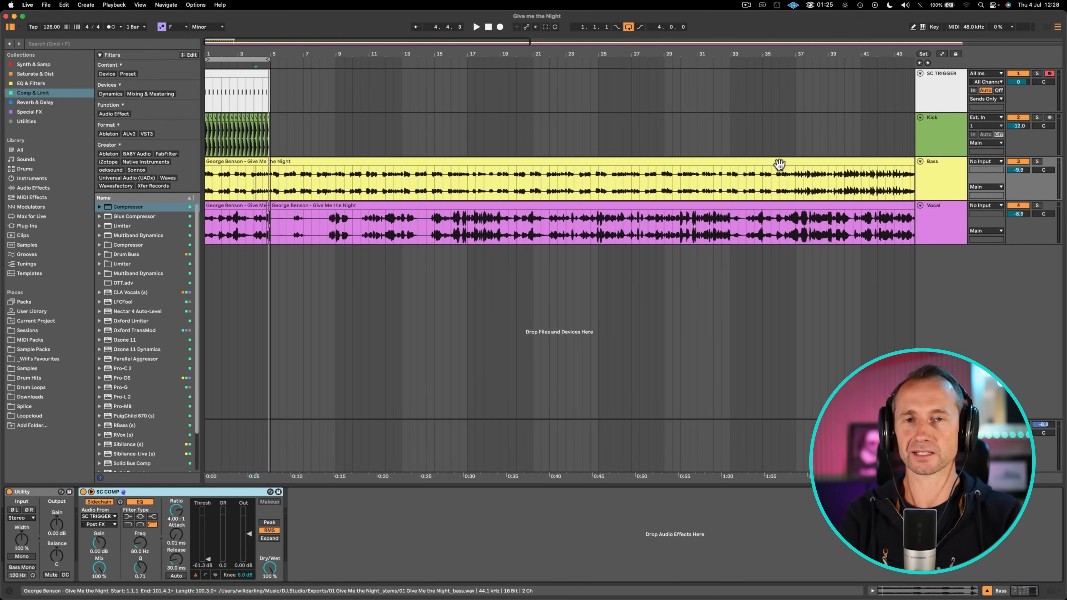
pyautogui.click(962, 191)
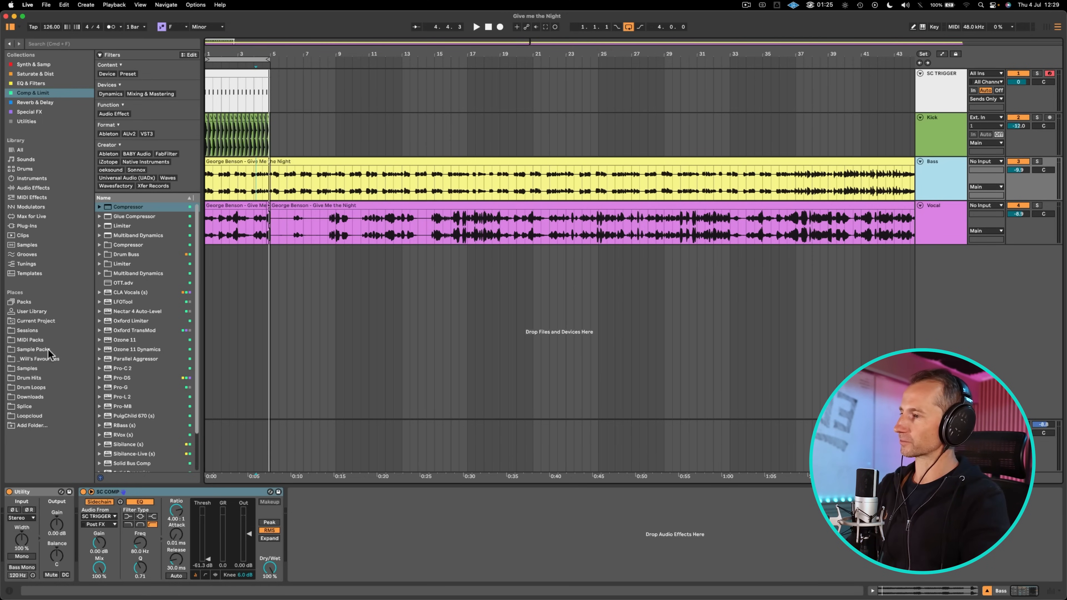
# Add Multiband Dynamics between the Utility and SC COMP on the Bass track.
pyautogui.moveTo(141, 273); pyautogui.dragTo(113, 483)
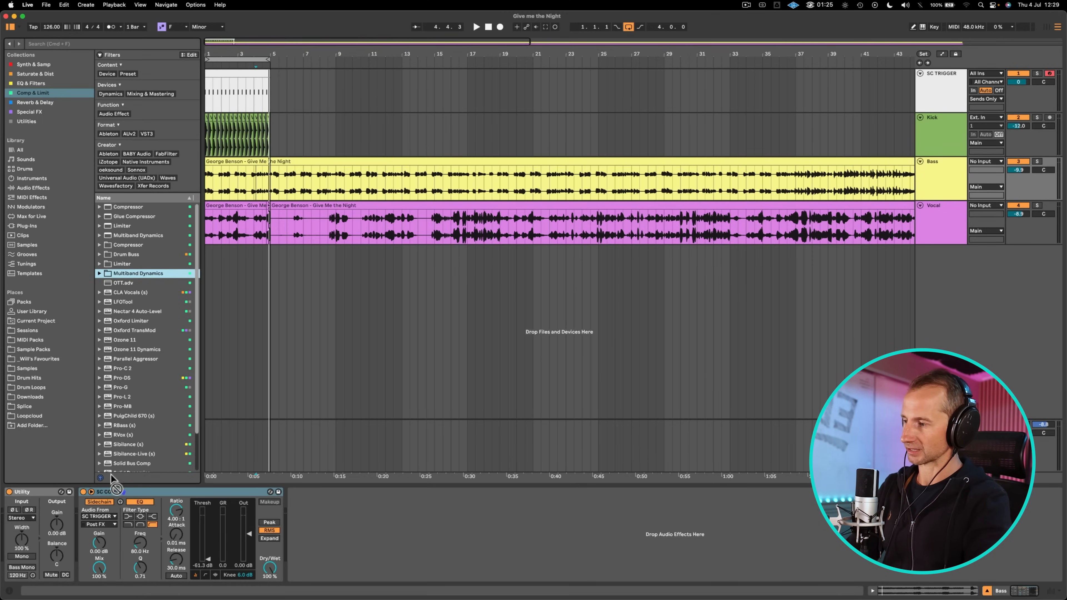
pyautogui.click(150, 274)
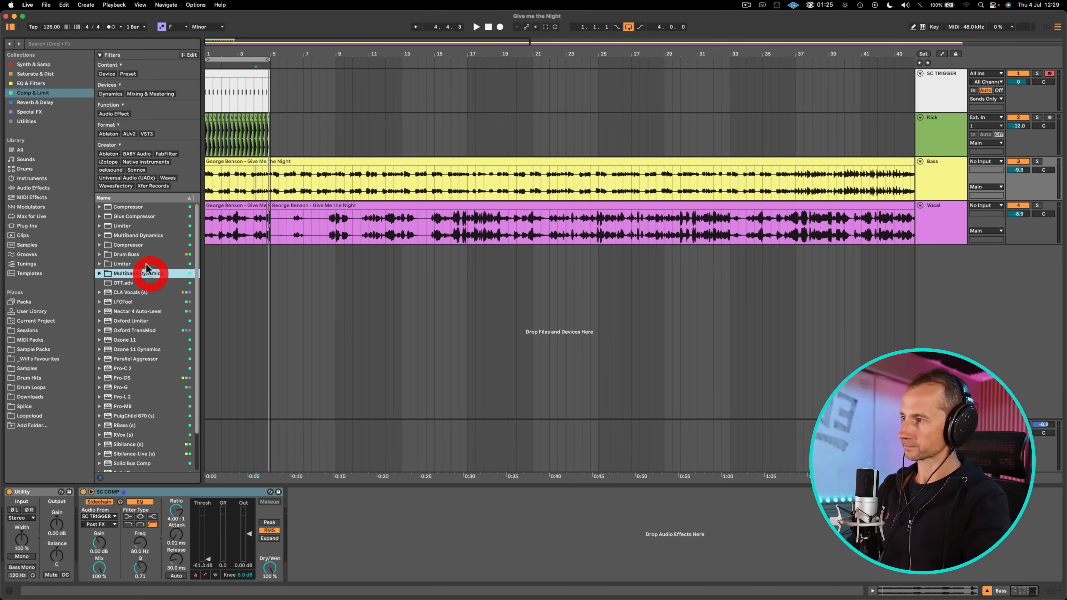
pyautogui.moveTo(142, 235); pyautogui.dragTo(79, 496)
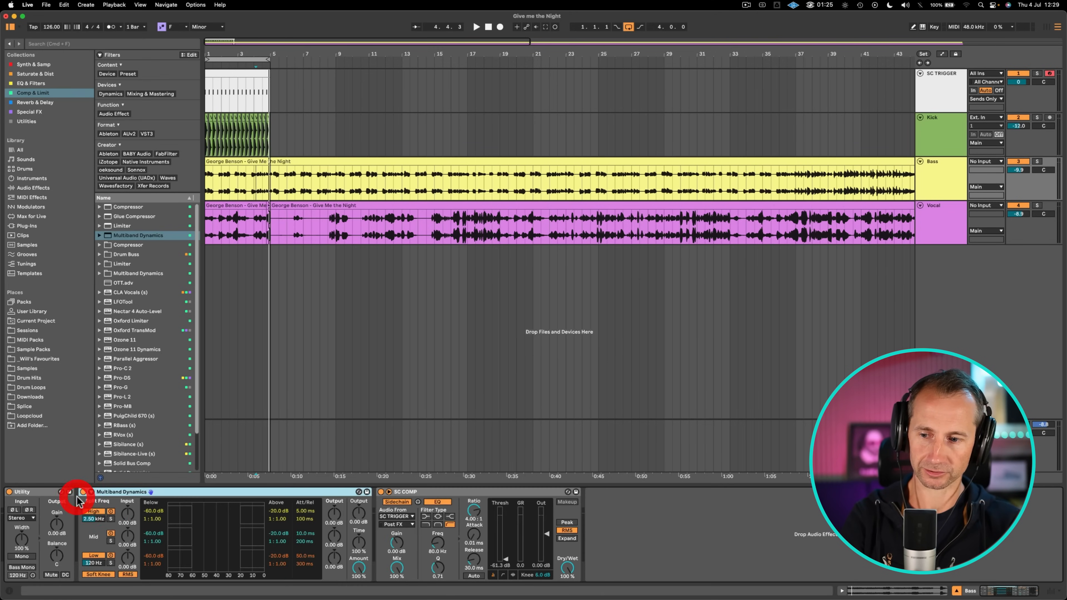
# Bypass SC COMP on the Bass track, then solo the track and start playback.
pyautogui.click(380, 493)
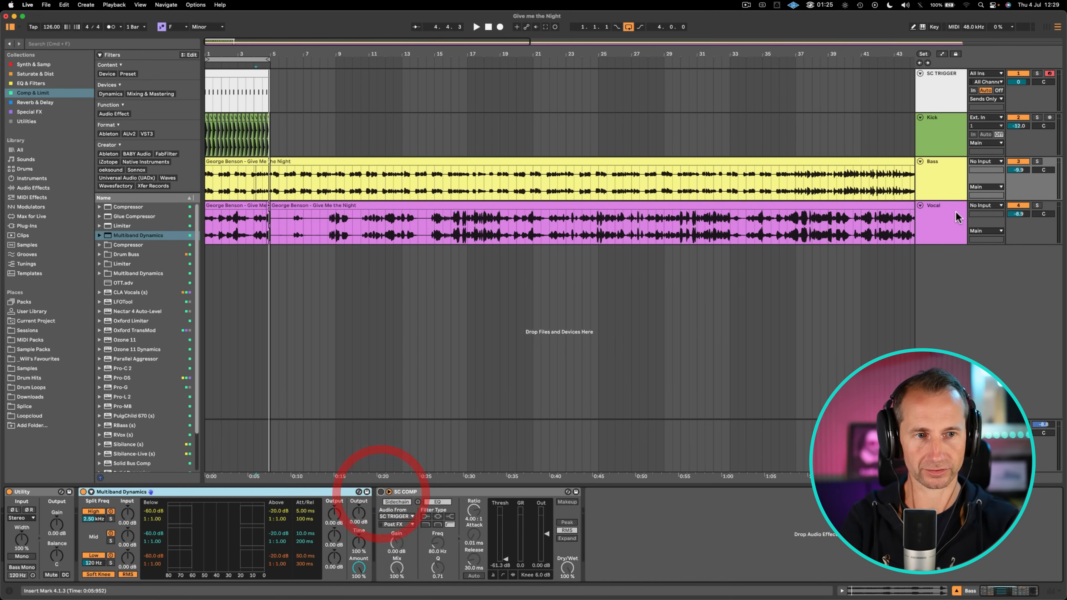
pyautogui.click(1037, 162)
pyautogui.click(948, 181)
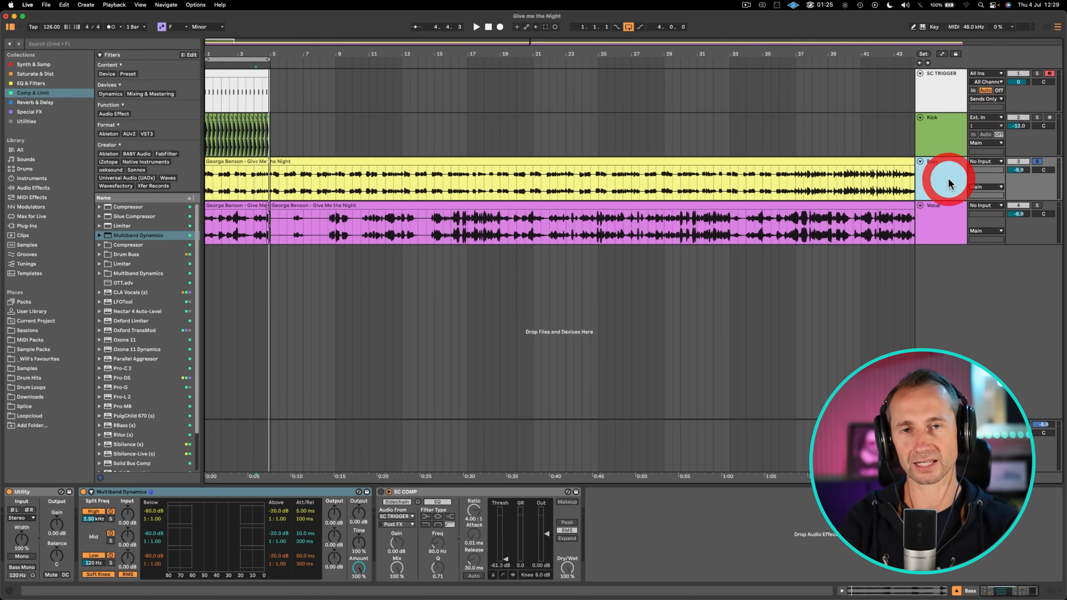
pyautogui.moveTo(219, 598)
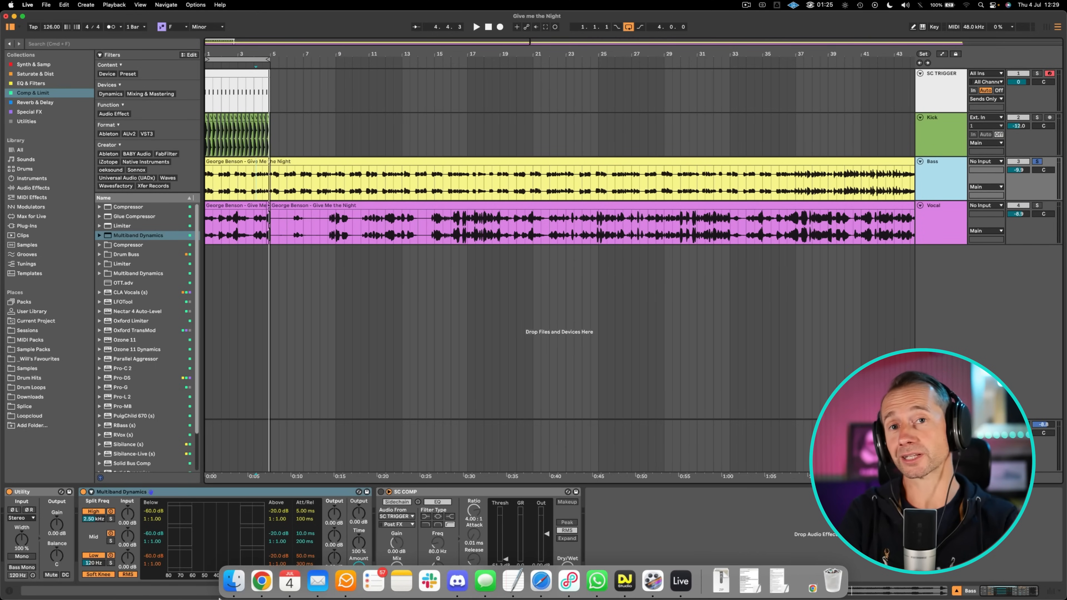
pyautogui.press('space')
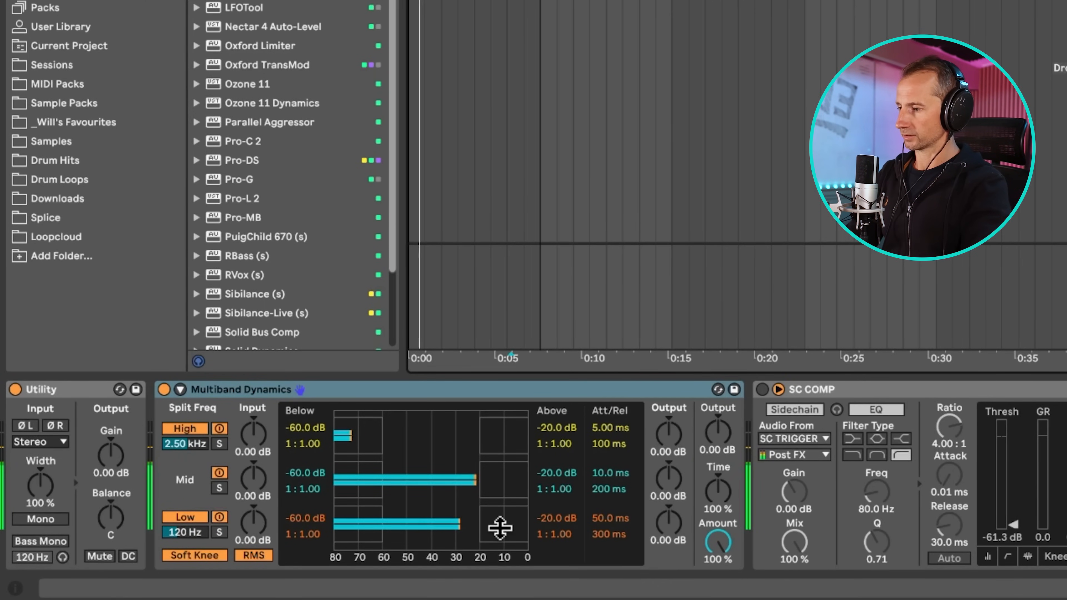
# On Multiband Dynamics, set the low band to -48.2 dB, 1:1.80, 18.7 dB output and the mid band to -43.5 dB, 1:1.49, 8.38 dB output.
pyautogui.moveTo(500, 528); pyautogui.dragTo(411, 524)
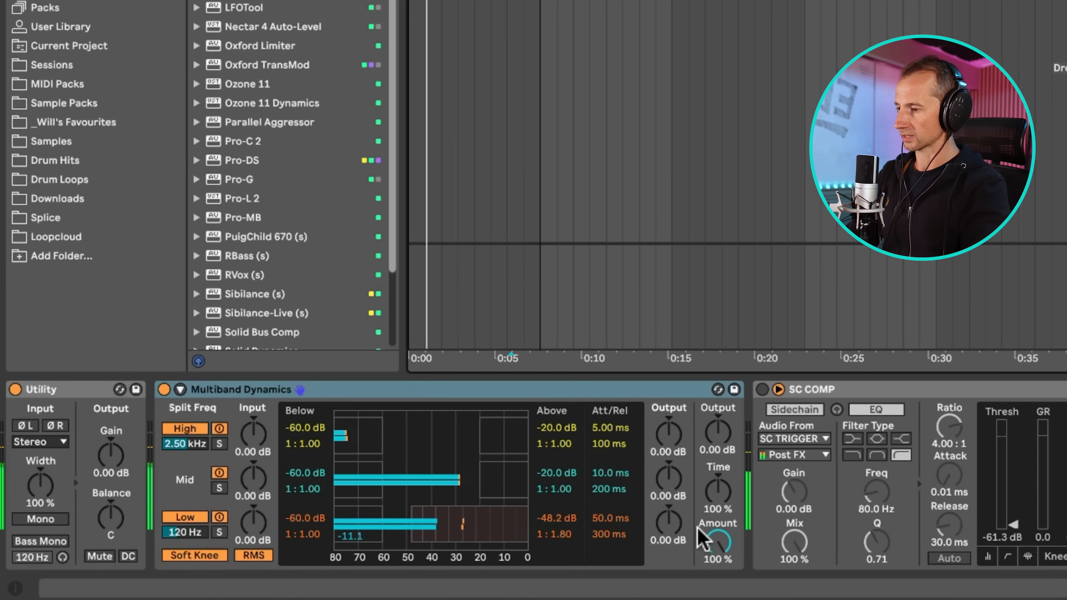
pyautogui.moveTo(668, 521)
pyautogui.mouseDown()
pyautogui.moveTo(668, 484)
pyautogui.moveTo(675, 525)
pyautogui.mouseUp()
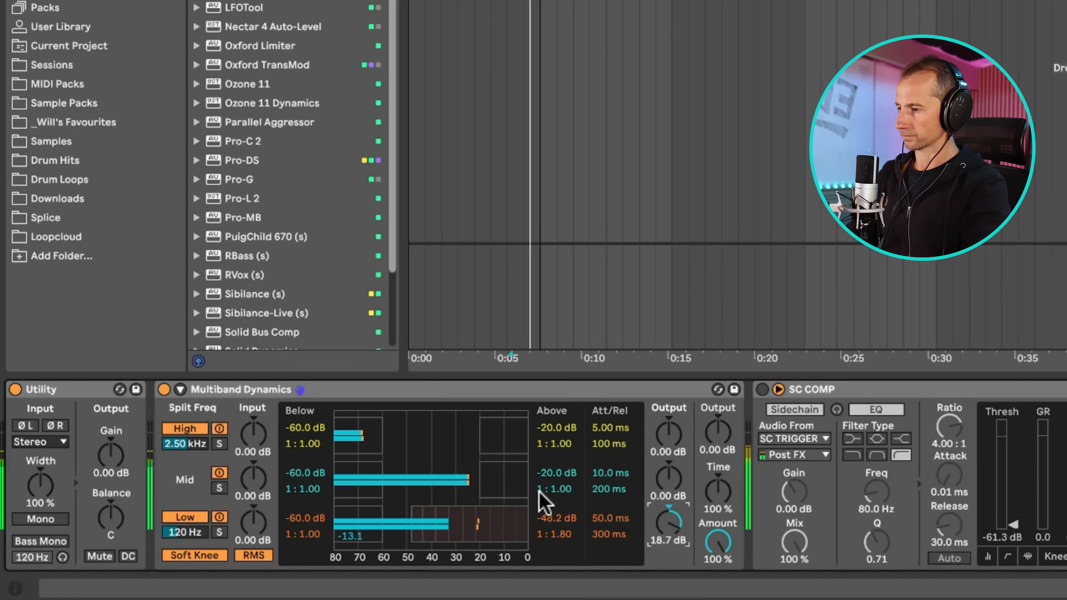
pyautogui.moveTo(480, 483); pyautogui.dragTo(422, 484)
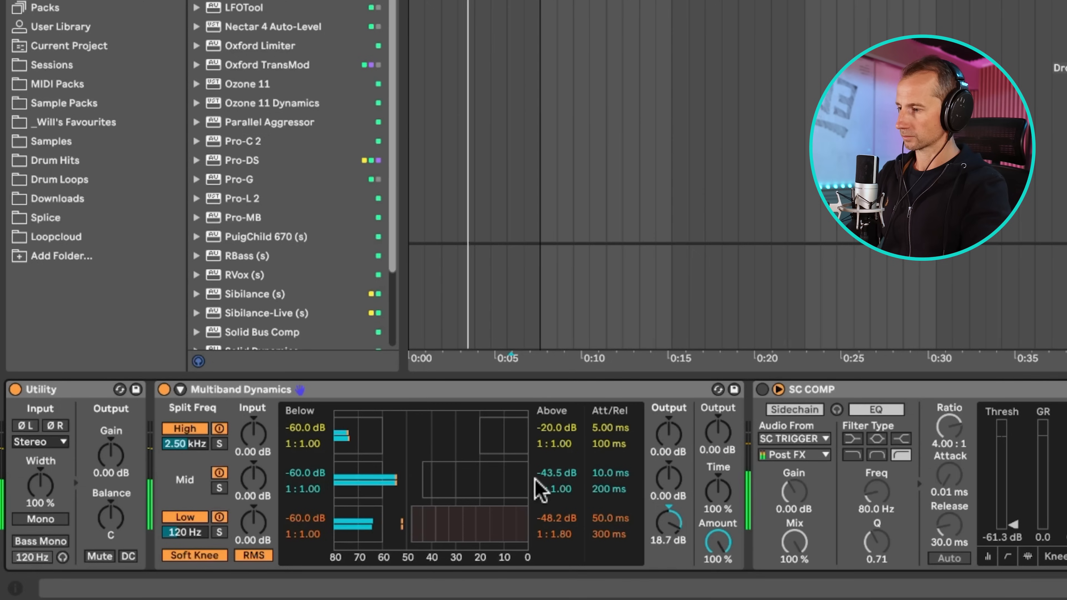
pyautogui.moveTo(582, 484); pyautogui.dragTo(582, 471)
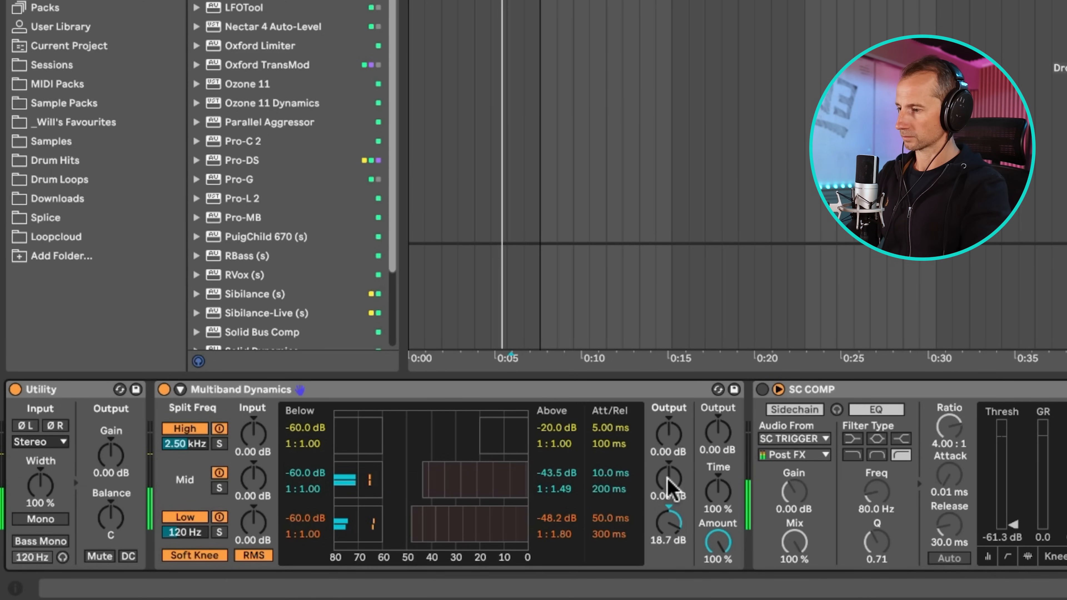
pyautogui.moveTo(668, 479); pyautogui.dragTo(668, 462)
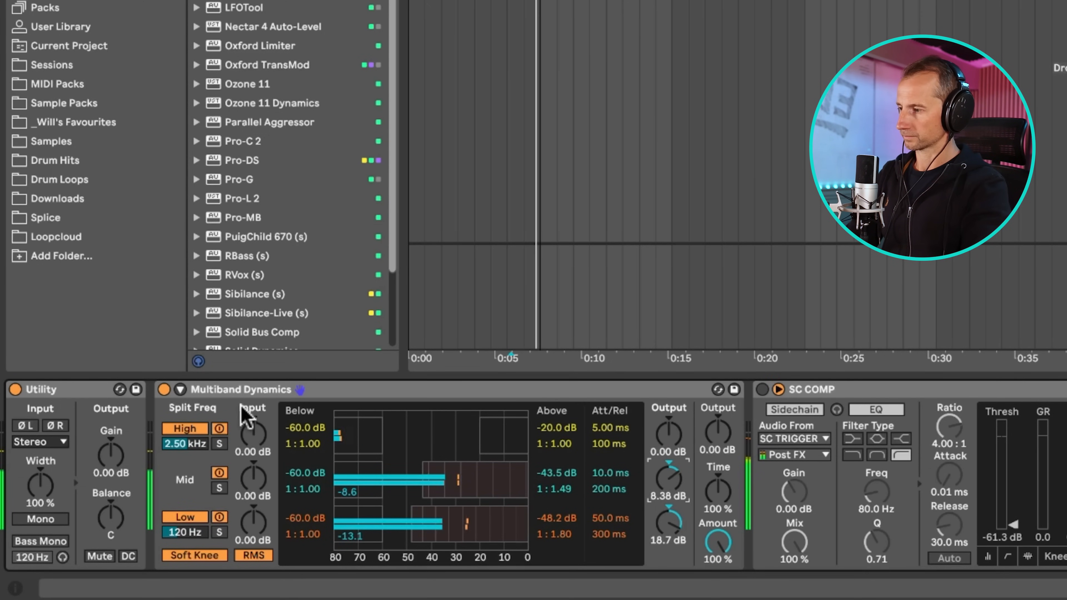
# Compare the bass with Multiband Dynamics bypassed and re-enabled, and collapse the device in the chain.
pyautogui.click(164, 390)
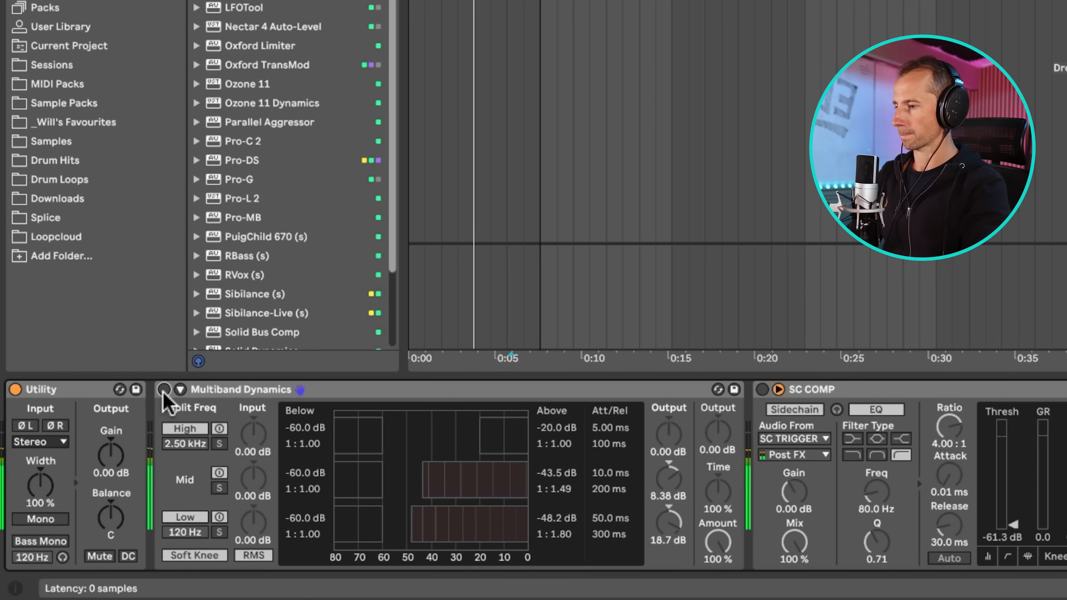
pyautogui.click(164, 390)
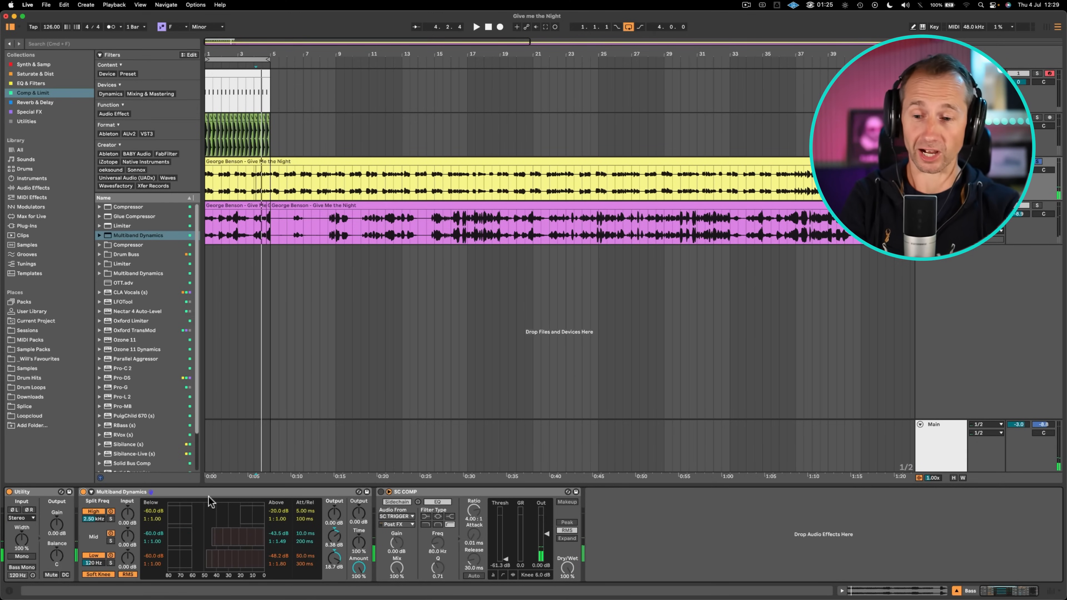
pyautogui.click(208, 497)
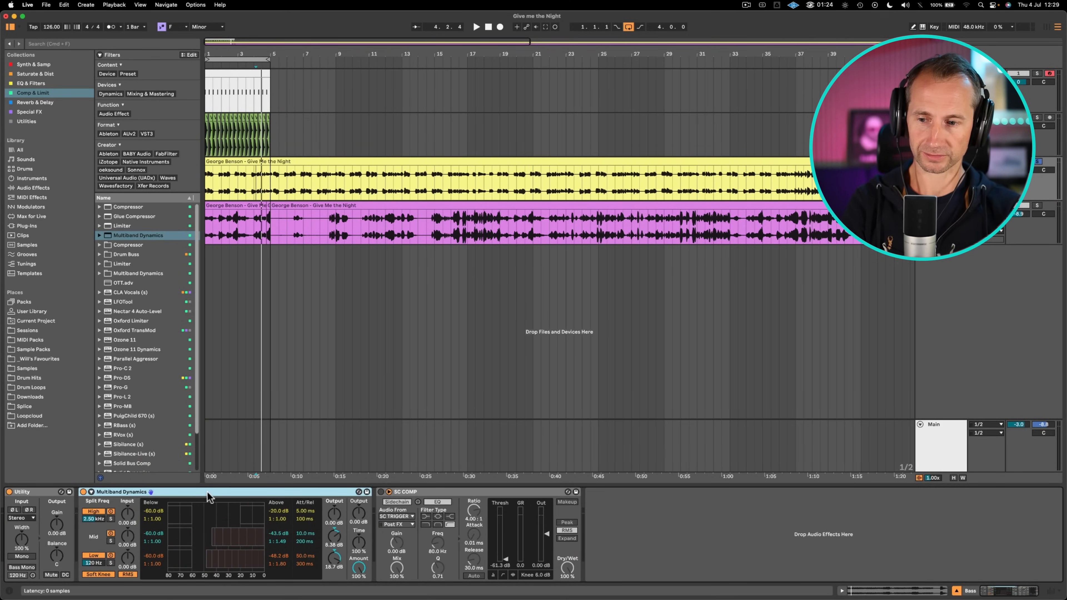
pyautogui.doubleClick(207, 497)
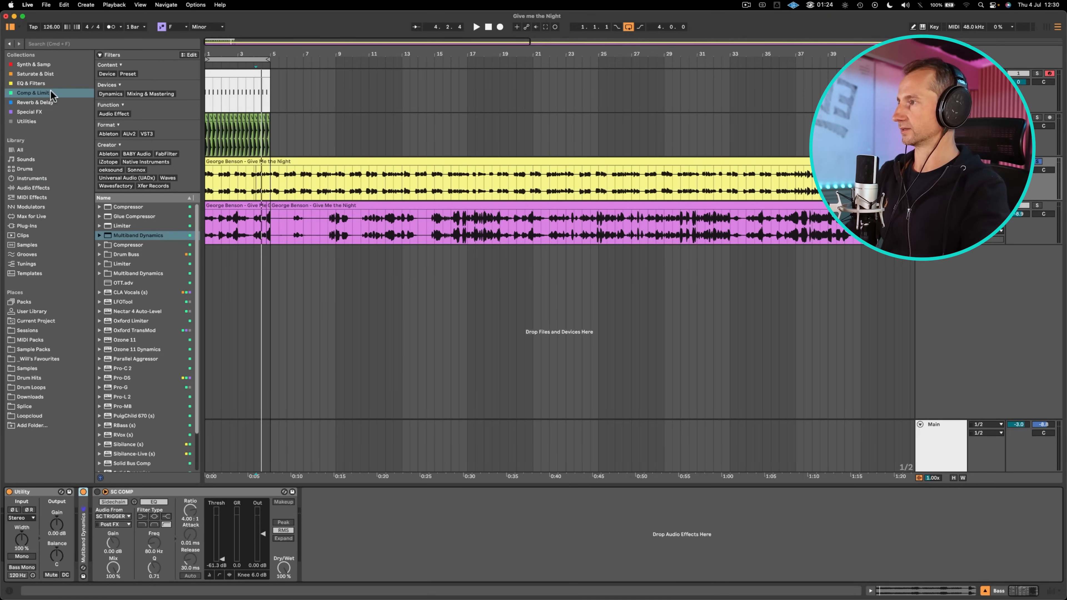
# Add Amp from the Saturate & Dist collection after Multiband Dynamics and raise its Dry/Wet to 78.6 % during playback.
pyautogui.click(45, 74)
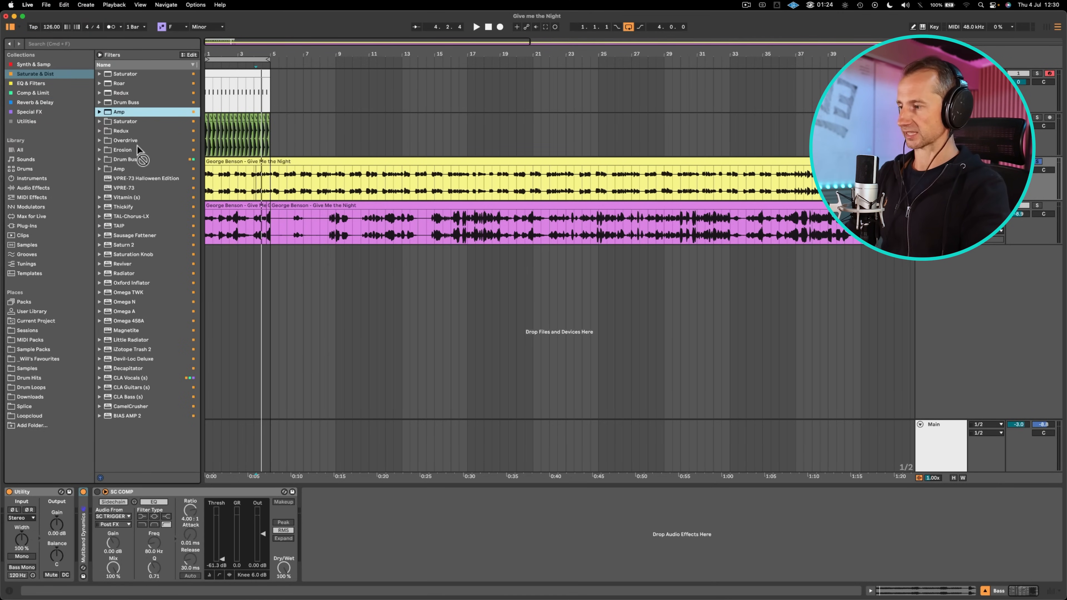
pyautogui.moveTo(115, 487); pyautogui.dragTo(103, 519)
pyautogui.click(237, 511)
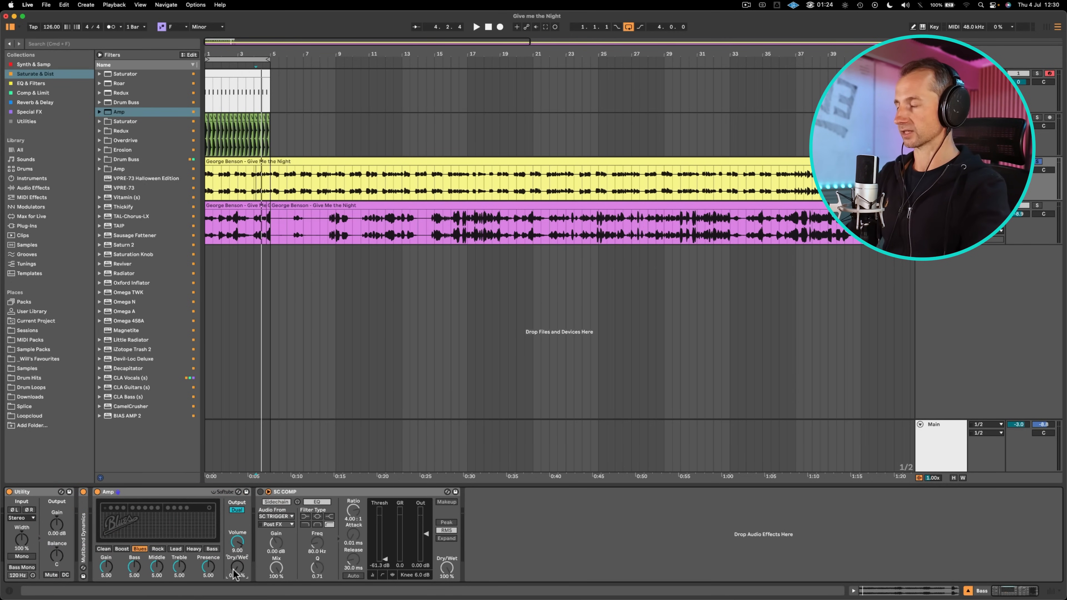
pyautogui.press('space')
pyautogui.moveTo(236, 575); pyautogui.dragTo(237, 561)
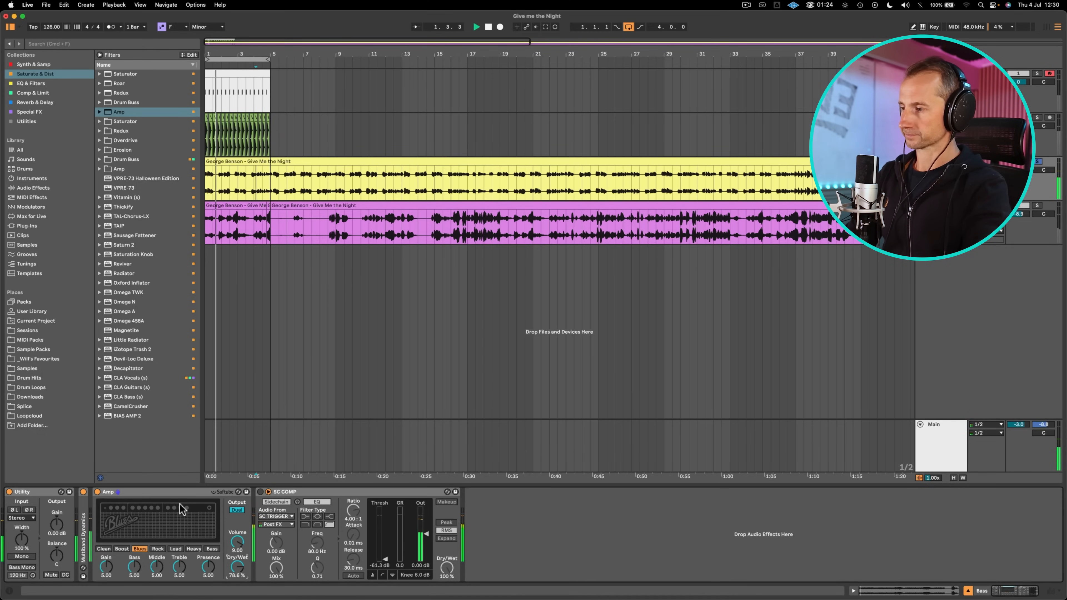
pyautogui.press('space')
# Group the Amp into an Audio Effect Rack and show the rack's chain list.
pyautogui.click(175, 492)
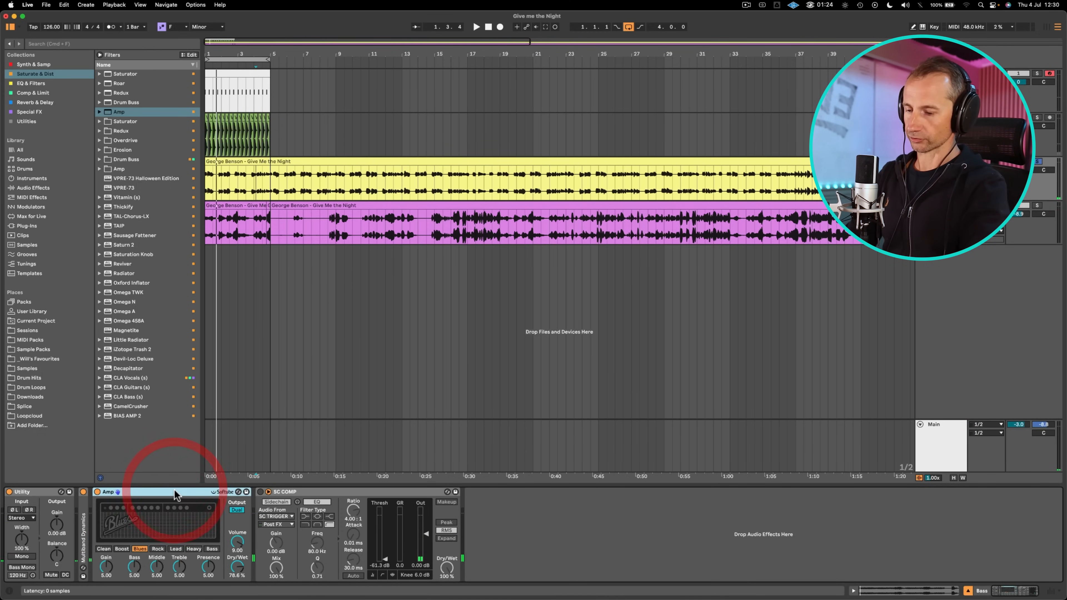
pyautogui.press('super+g')
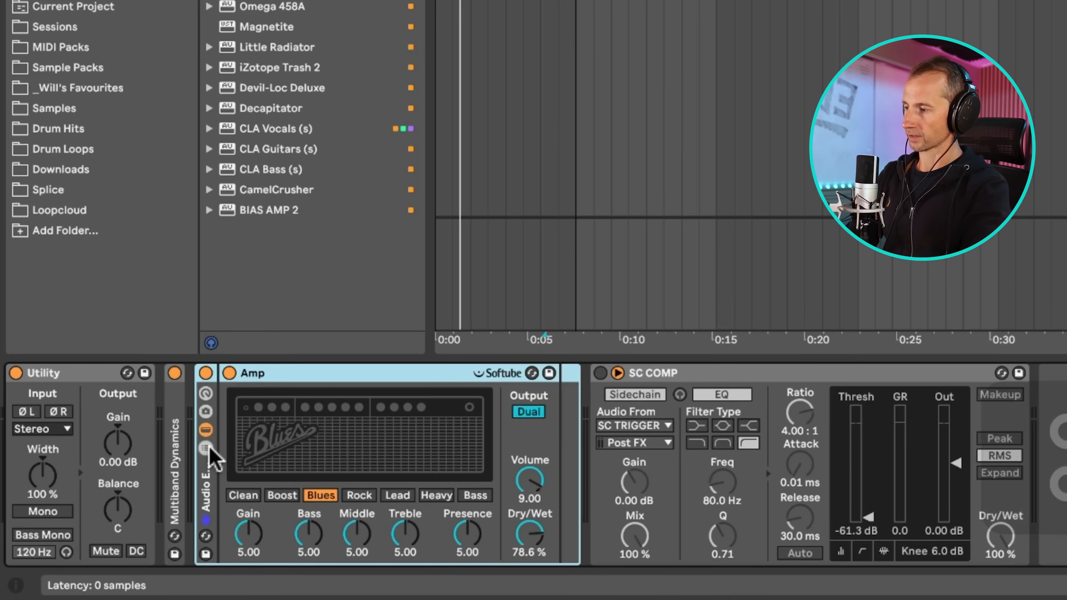
pyautogui.click(98, 526)
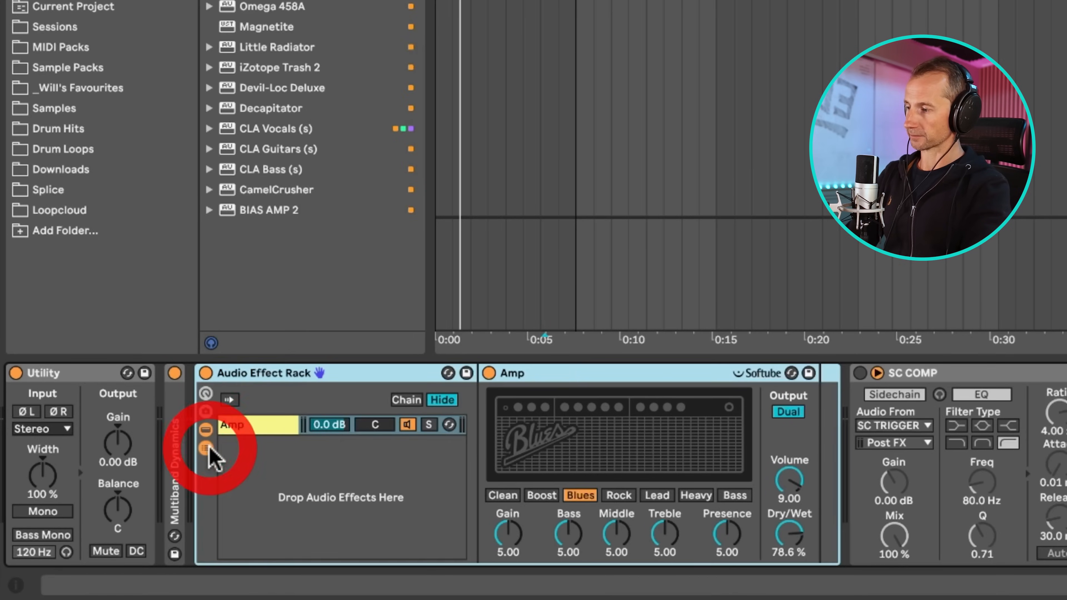
# Create a second chain in the rack, place it above the Amp chain and name it Dry.
pyautogui.rightClick(244, 454)
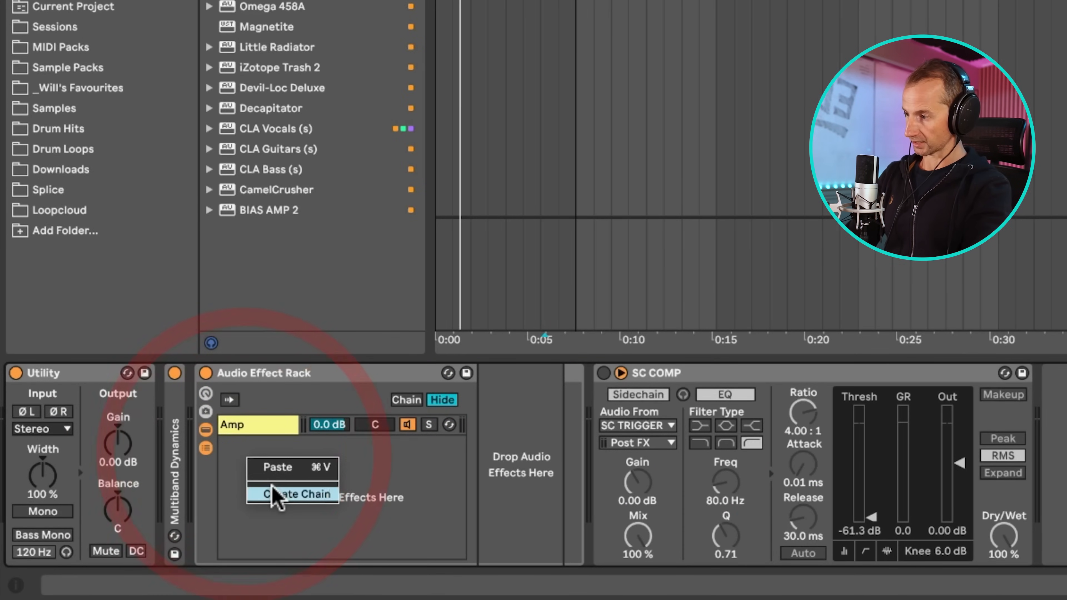
pyautogui.click(280, 493)
pyautogui.moveTo(268, 446); pyautogui.dragTo(251, 435)
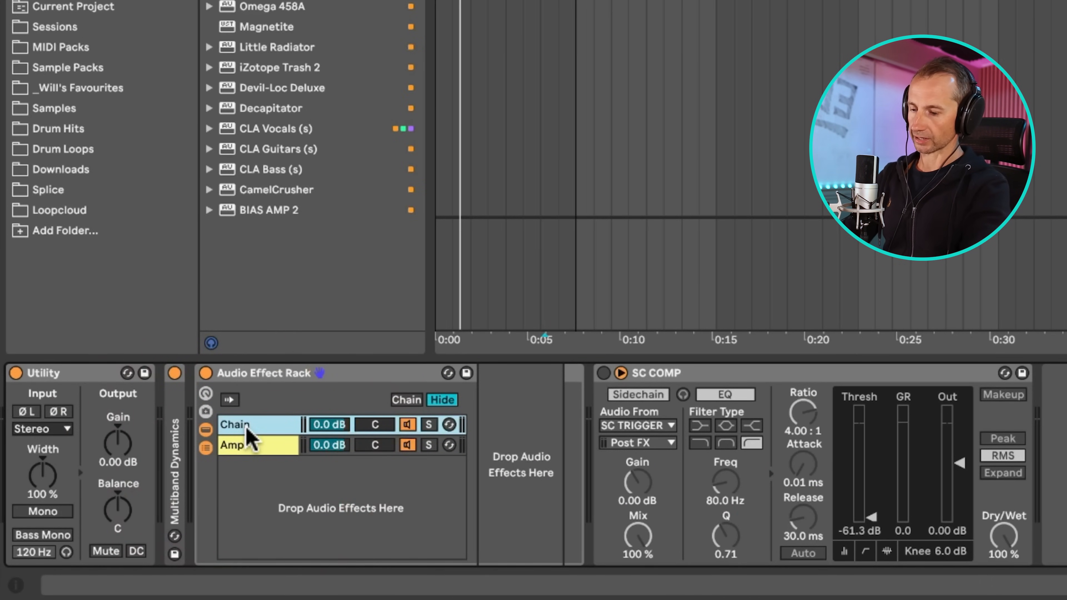
pyautogui.press('super+r')
pyautogui.write('Dry')
pyautogui.press('Return')
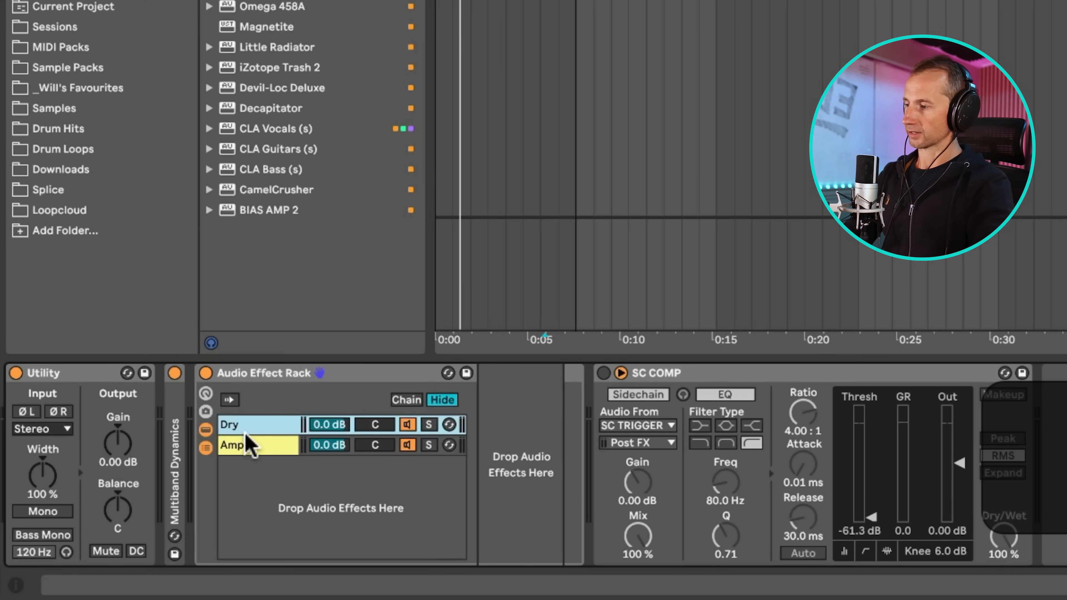
# On the soloed Amp chain, add EQ Eight after Amp with a low cut at 306 Hz and set Amp's Dry/Wet to 100 %.
pyautogui.click(250, 441)
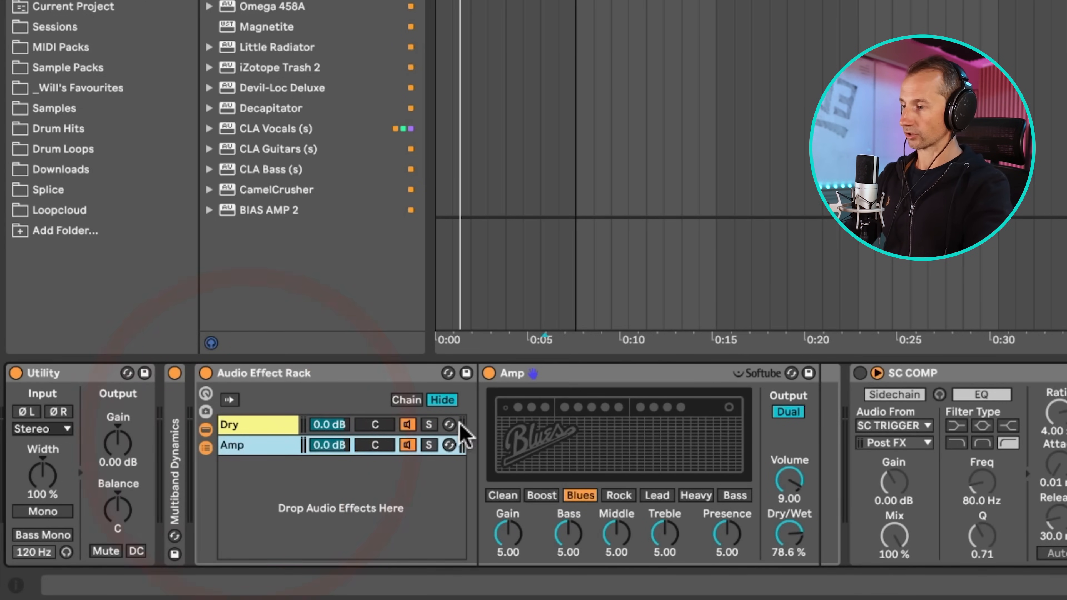
pyautogui.click(429, 445)
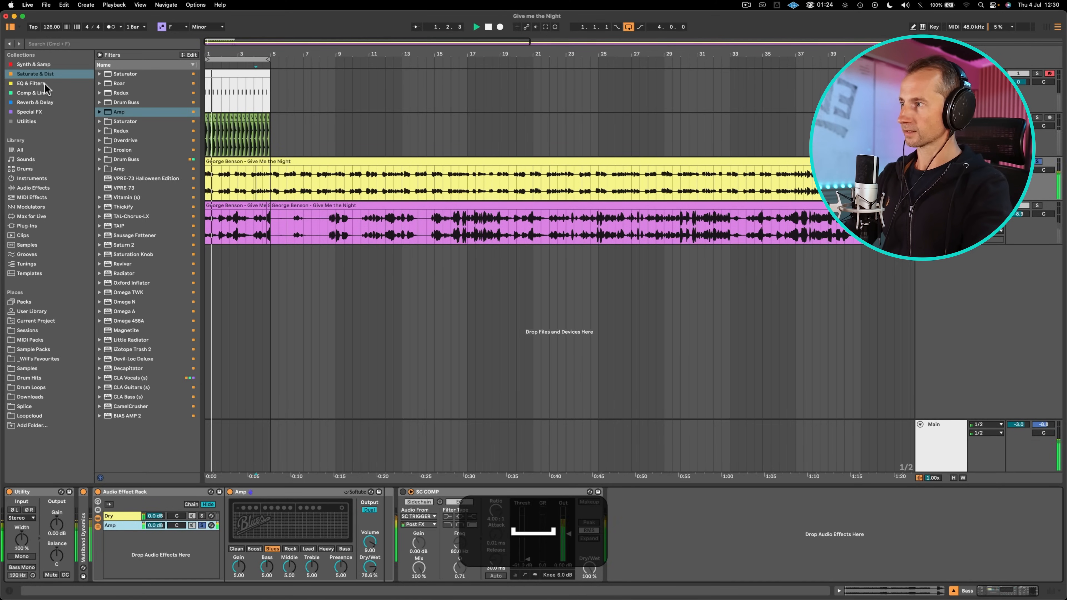
pyautogui.click(31, 83)
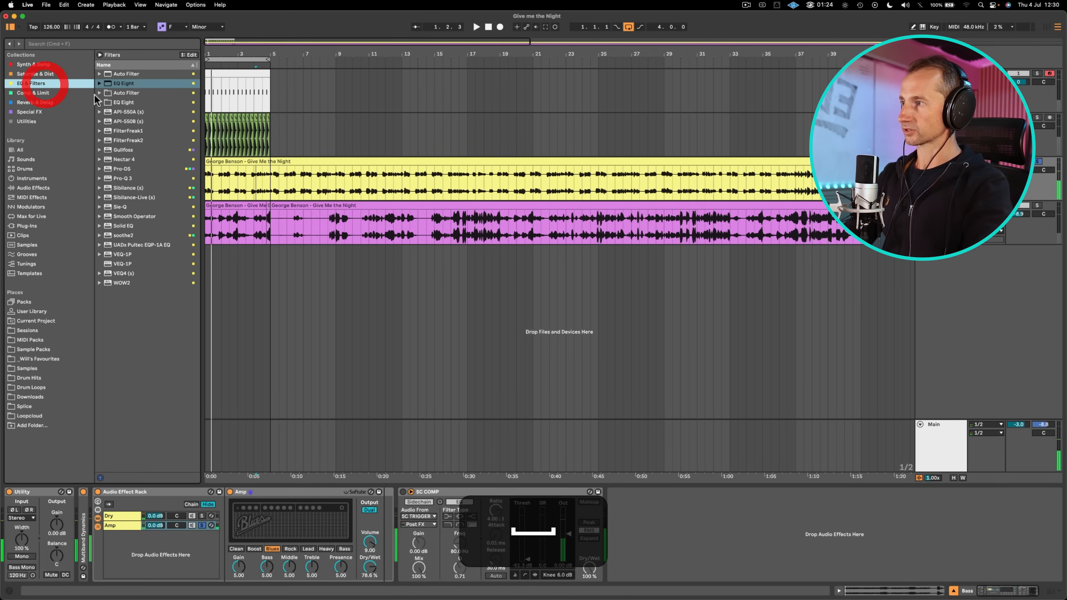
pyautogui.click(119, 83)
pyautogui.moveTo(316, 431); pyautogui.dragTo(397, 482)
pyautogui.press('space')
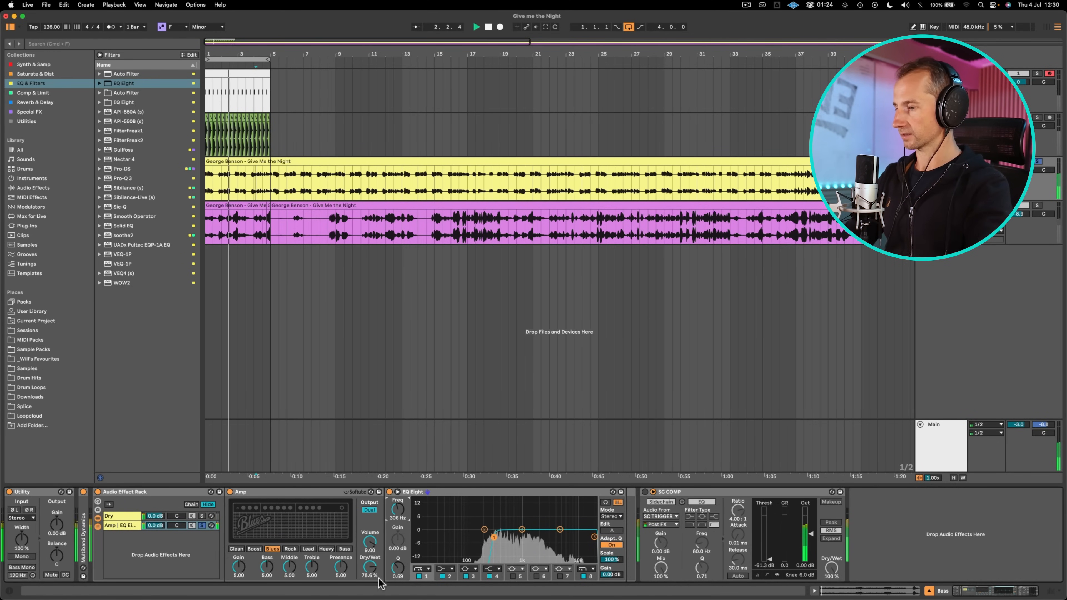
pyautogui.moveTo(369, 568); pyautogui.dragTo(370, 555)
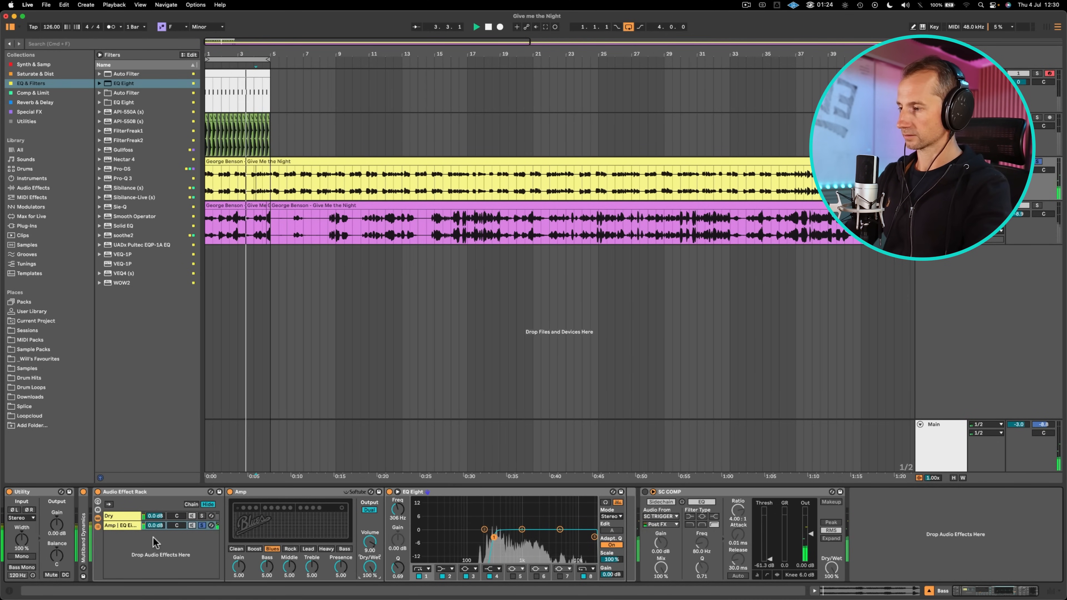
# Duplicate the Amp and EQ Eight chain and solo the copy for playback.
pyautogui.press('super+d')
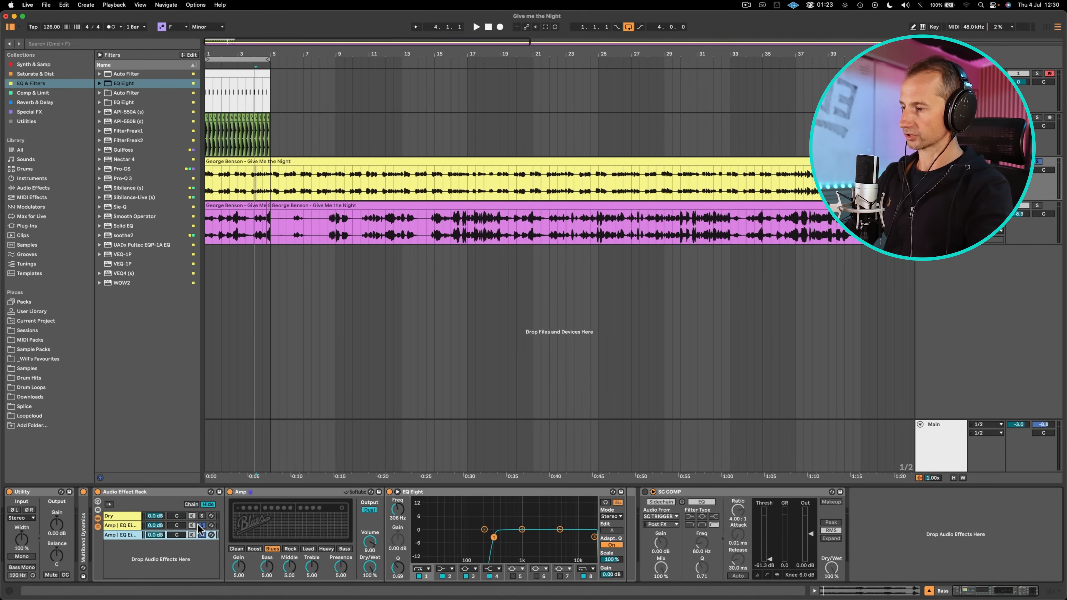
pyautogui.click(126, 535)
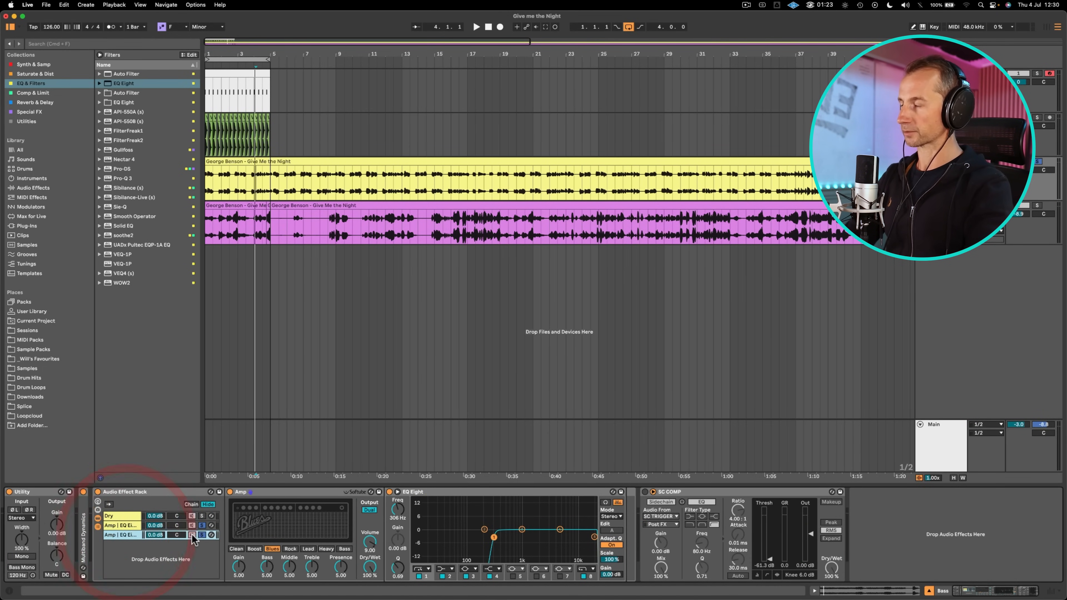
pyautogui.click(203, 533)
pyautogui.press('space')
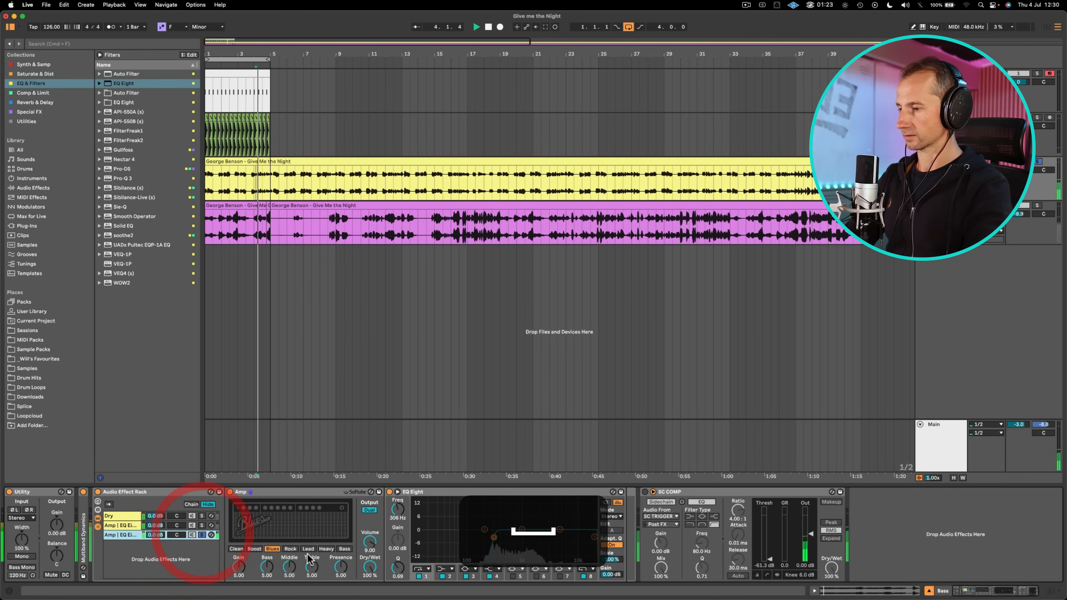
# Audition the Rock, Lead, Heavy and Bass models on the duplicated chain's Amp and select Clean.
pyautogui.click(290, 549)
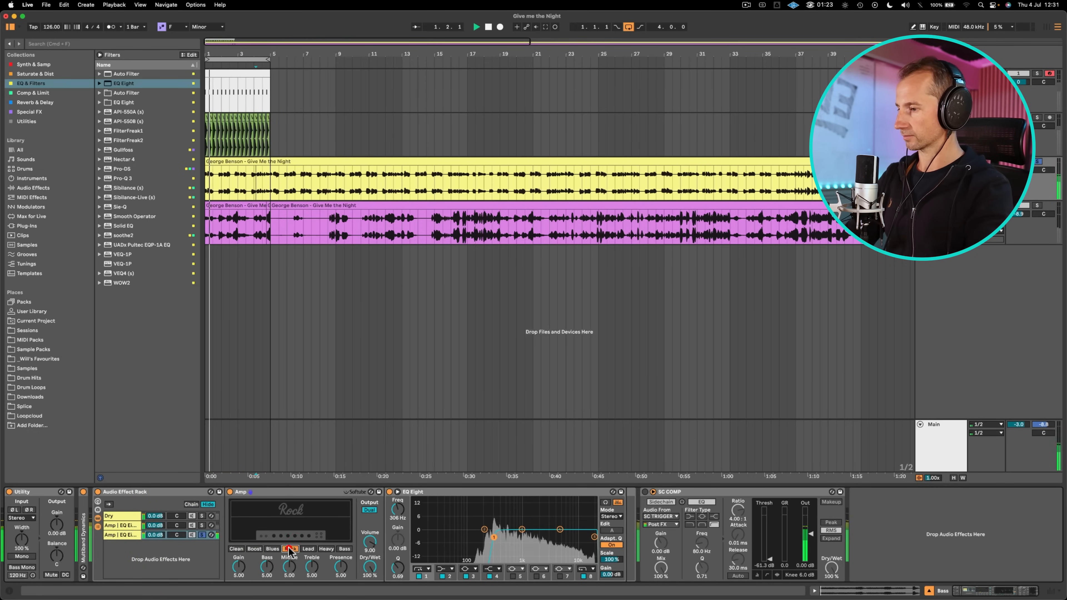
pyautogui.click(308, 549)
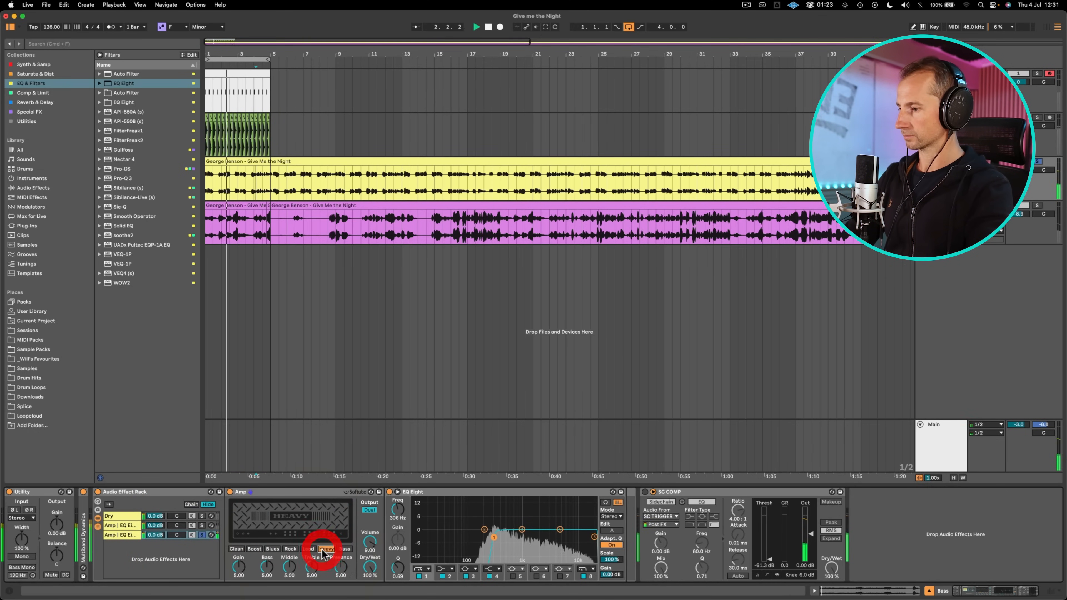
pyautogui.click(344, 548)
pyautogui.click(236, 549)
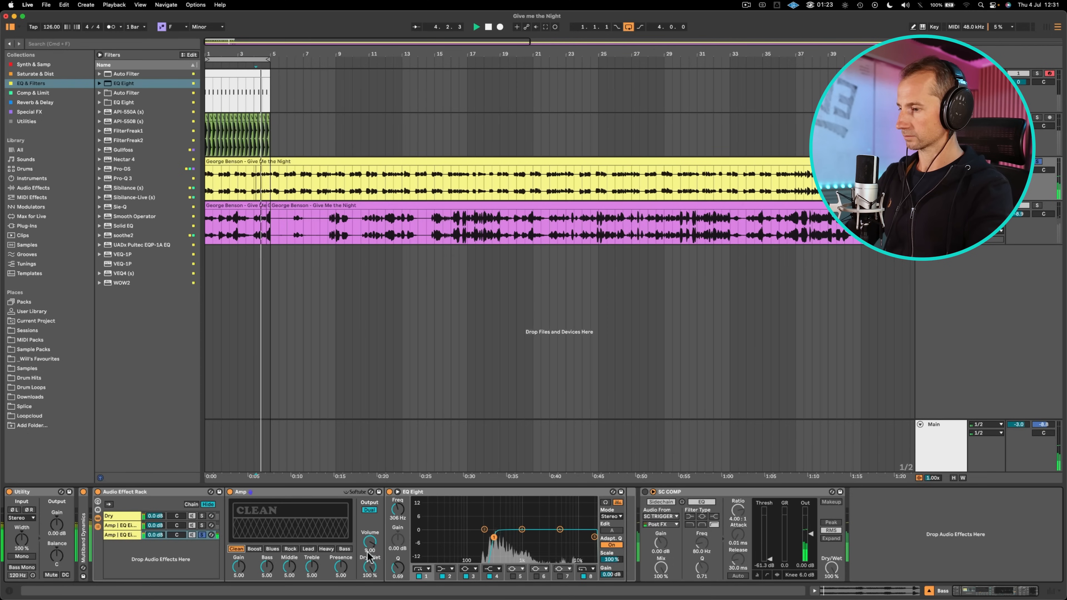
# Compare the Blues and Clean Amp chains by soloing them in turn, and leave both unsoloed.
pyautogui.click(201, 525)
pyautogui.click(202, 534)
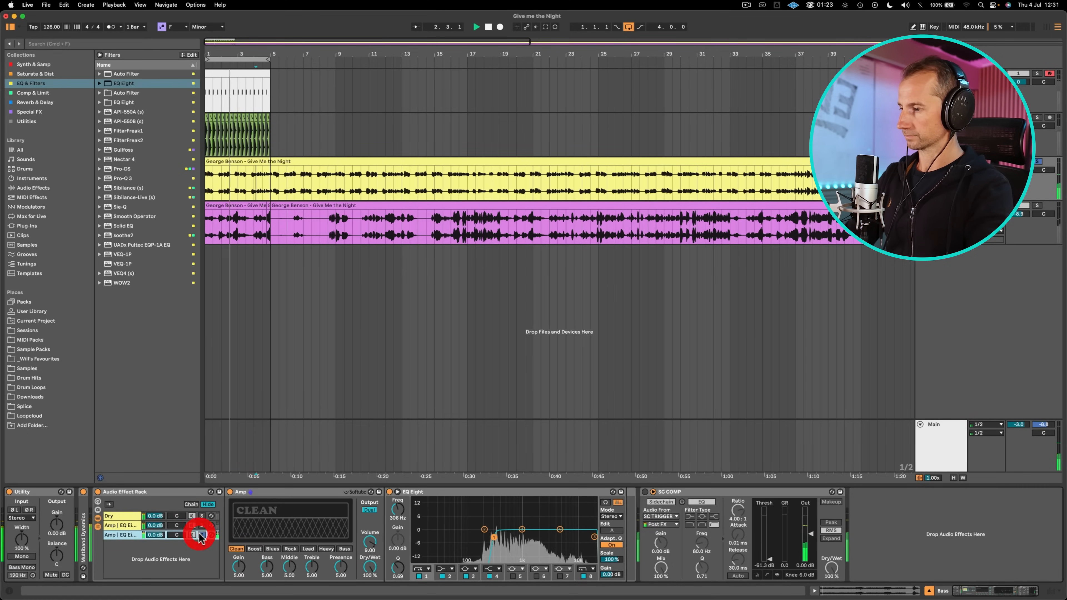
pyautogui.click(202, 534)
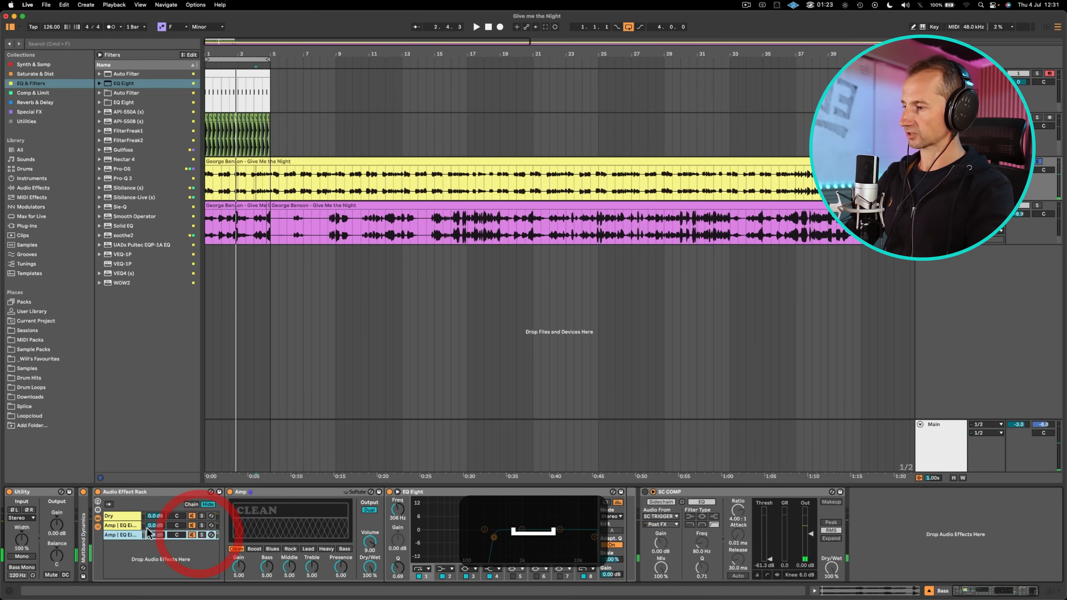
# Pan the Blues Amp chain to 50L and the Clean Amp chain to 50R.
pyautogui.click(127, 535)
pyautogui.click(126, 526)
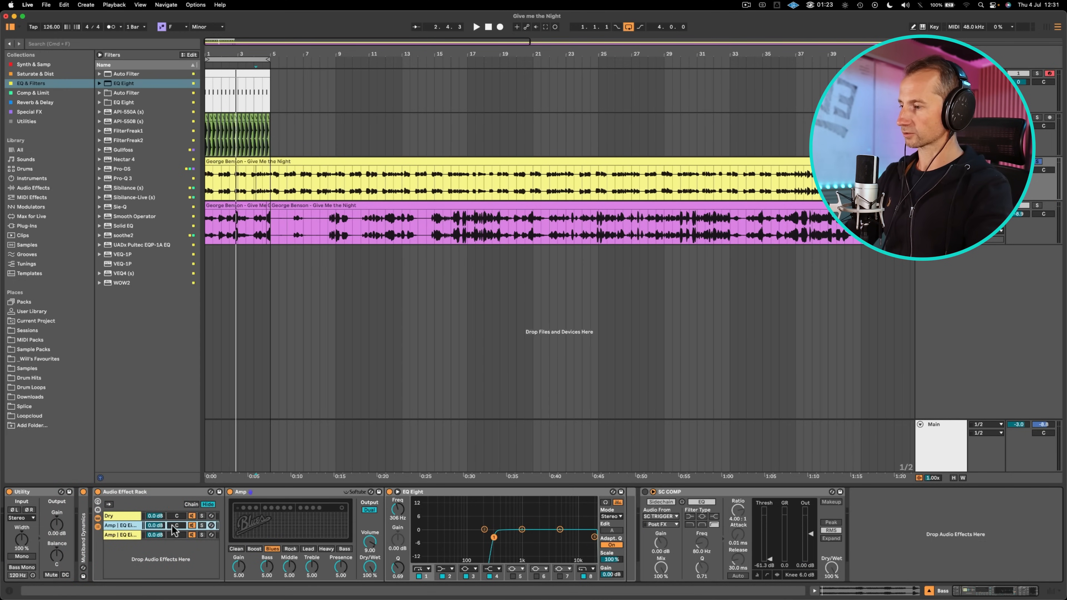
pyautogui.moveTo(180, 535); pyautogui.dragTo(181, 530)
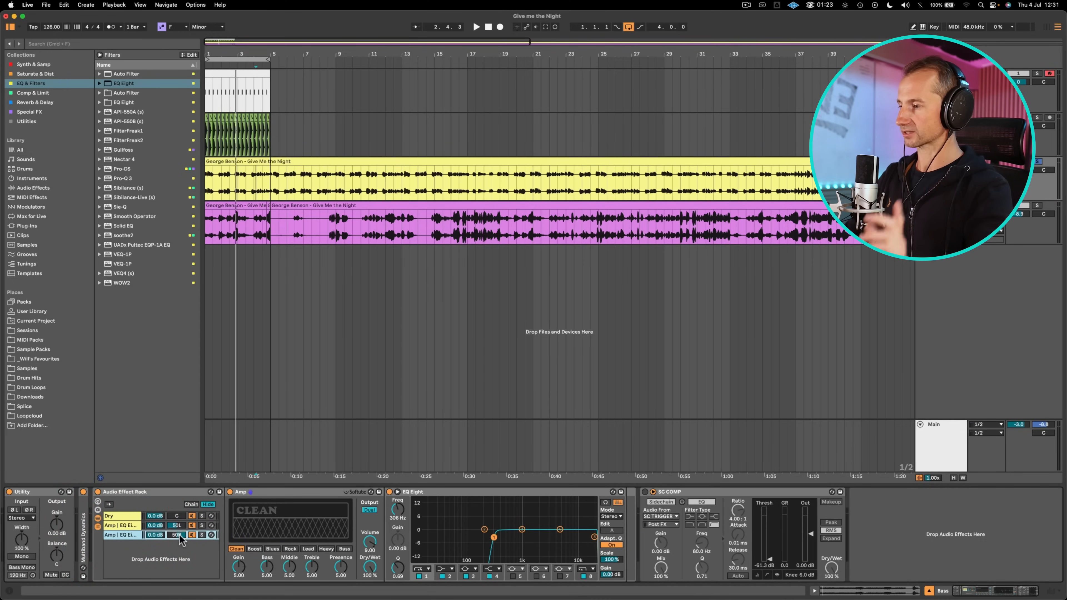
# Play back the full rack and solo the Dry chain to compare it with the panned Amp chains.
pyautogui.press('space')
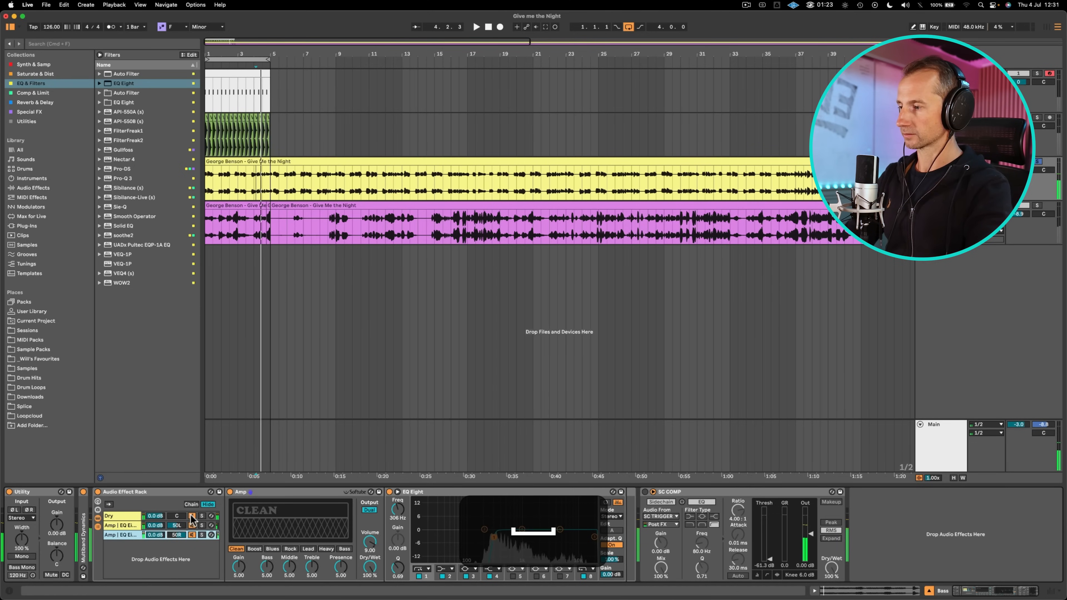
pyautogui.click(200, 516)
pyautogui.press('space')
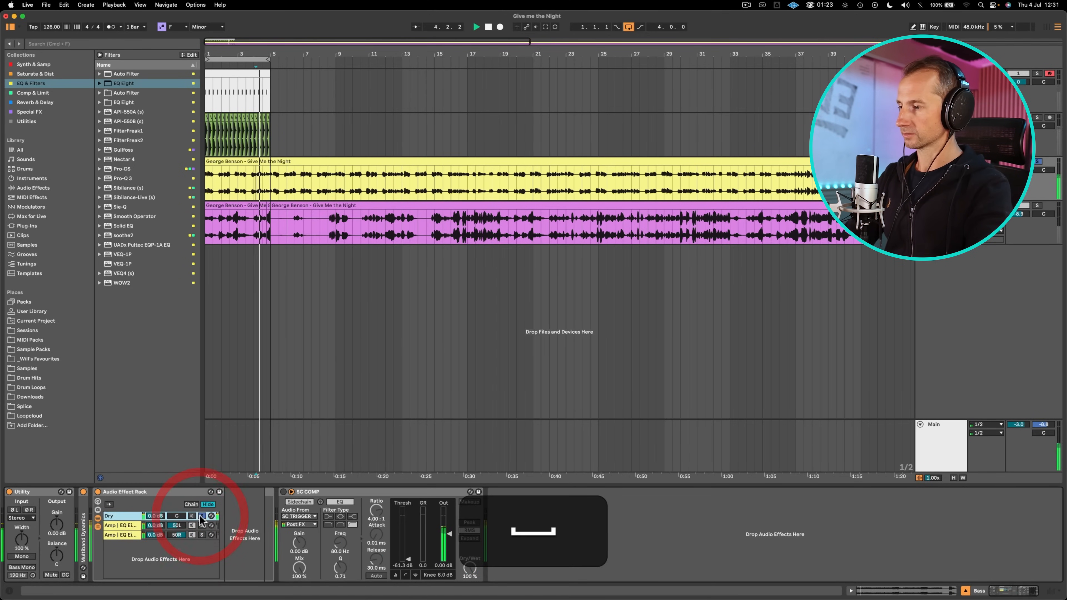
# Unsolo the Dry chain, play back the full bass rack and re-enable the SC COMP compressor.
pyautogui.click(201, 516)
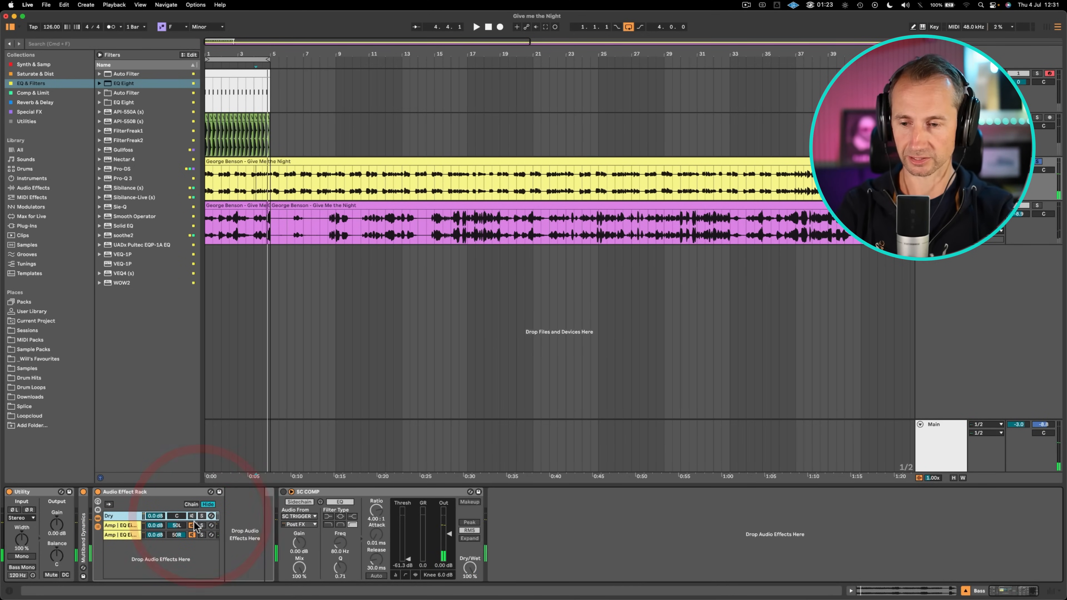
pyautogui.click(128, 531)
pyautogui.press('space')
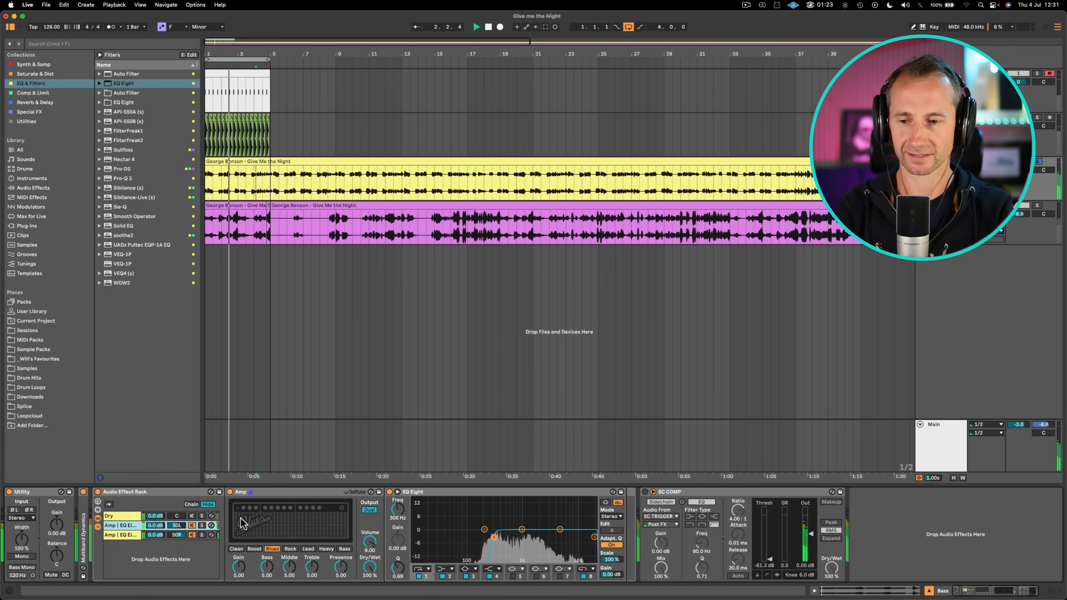
pyautogui.click(201, 516)
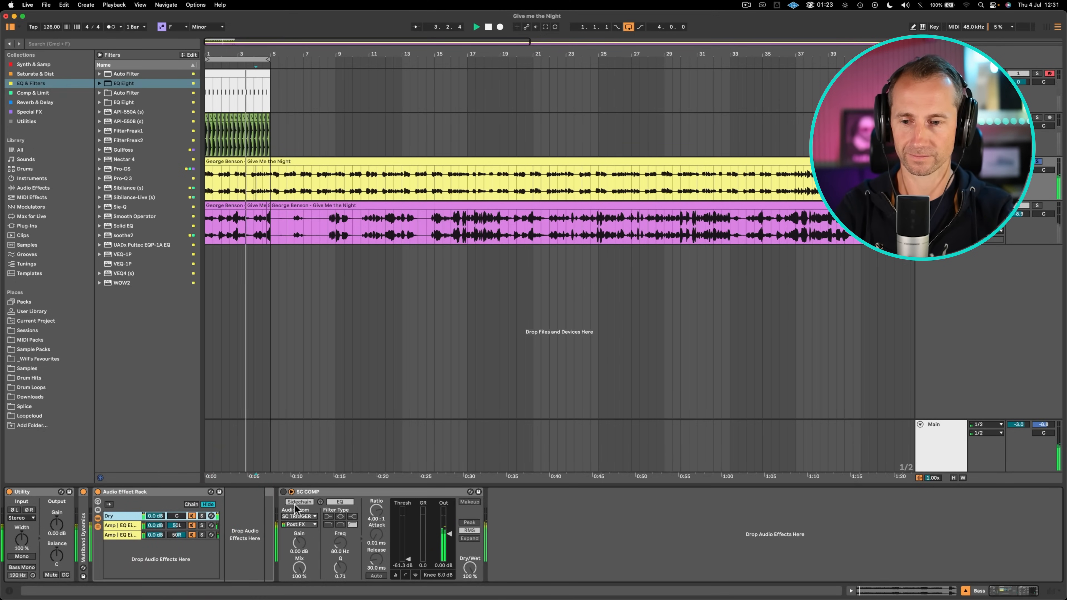
pyautogui.click(283, 492)
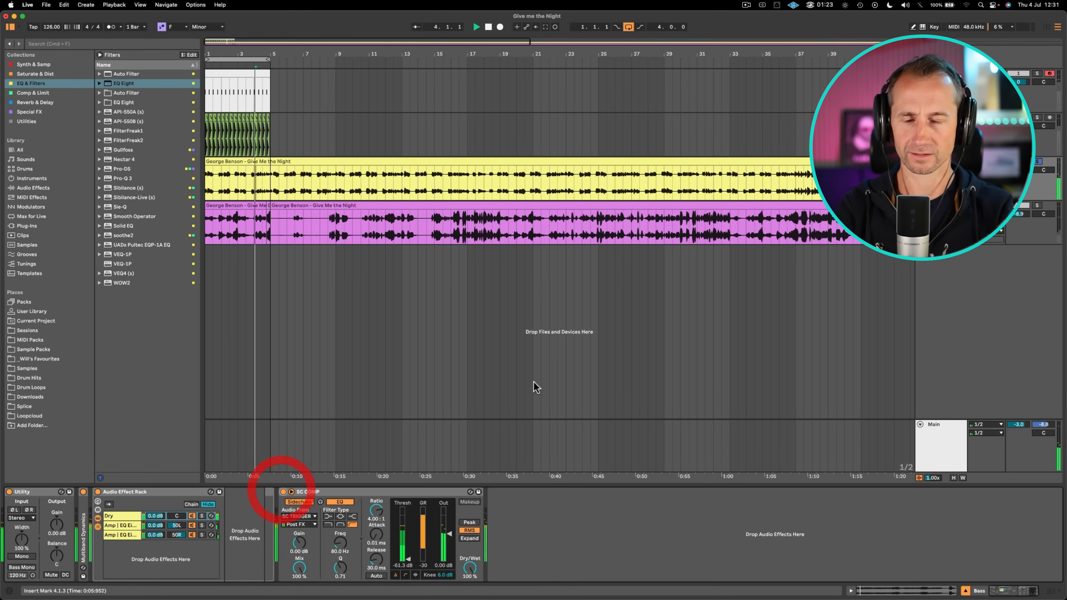
# Solo the Kick alongside the Bass, compare playback with the Audio Effect Rack bypassed and enabled, and save the set.
pyautogui.keyDown('super'); pyautogui.click(1038, 117); pyautogui.keyUp('super')
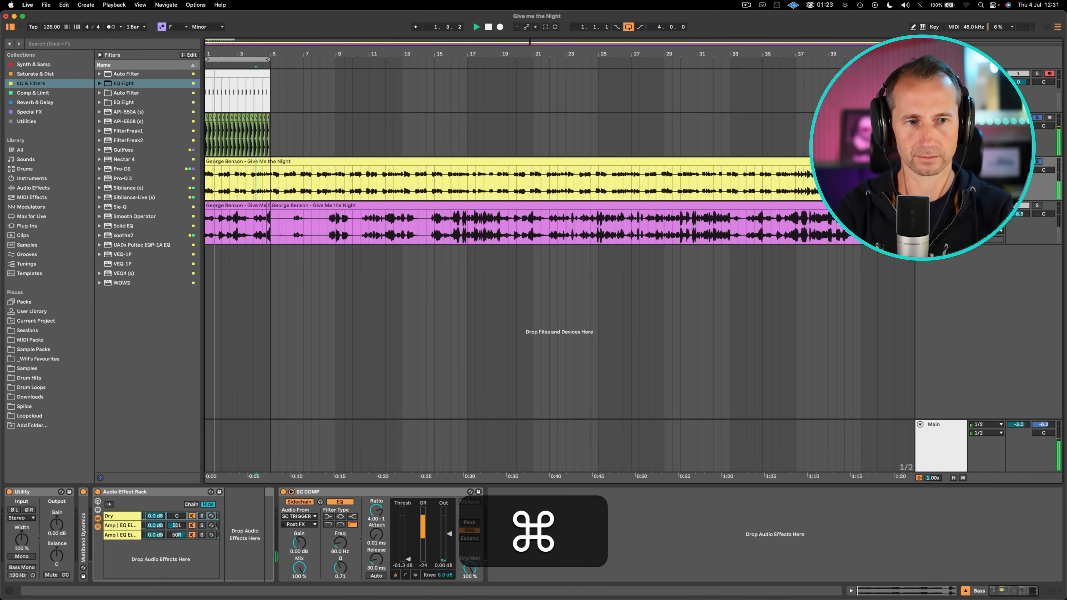
pyautogui.click(941, 161)
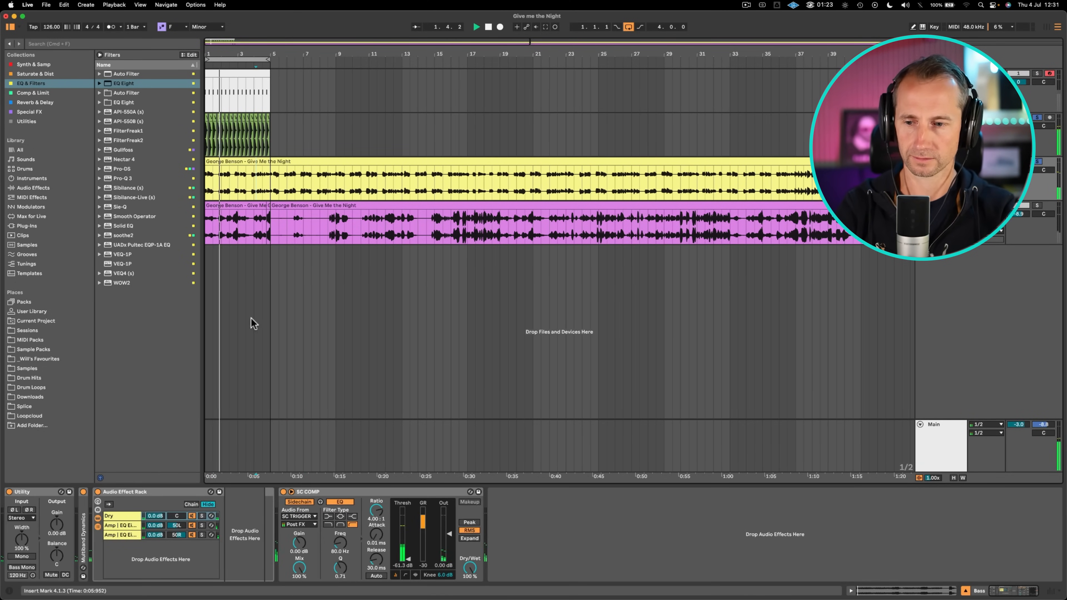
pyautogui.click(98, 492)
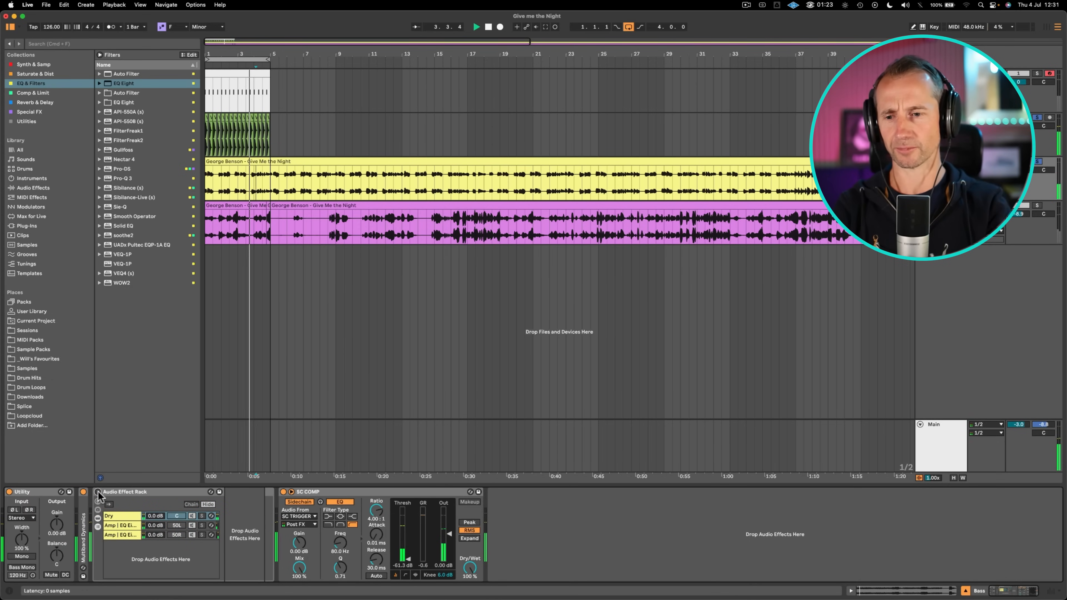
pyautogui.click(97, 492)
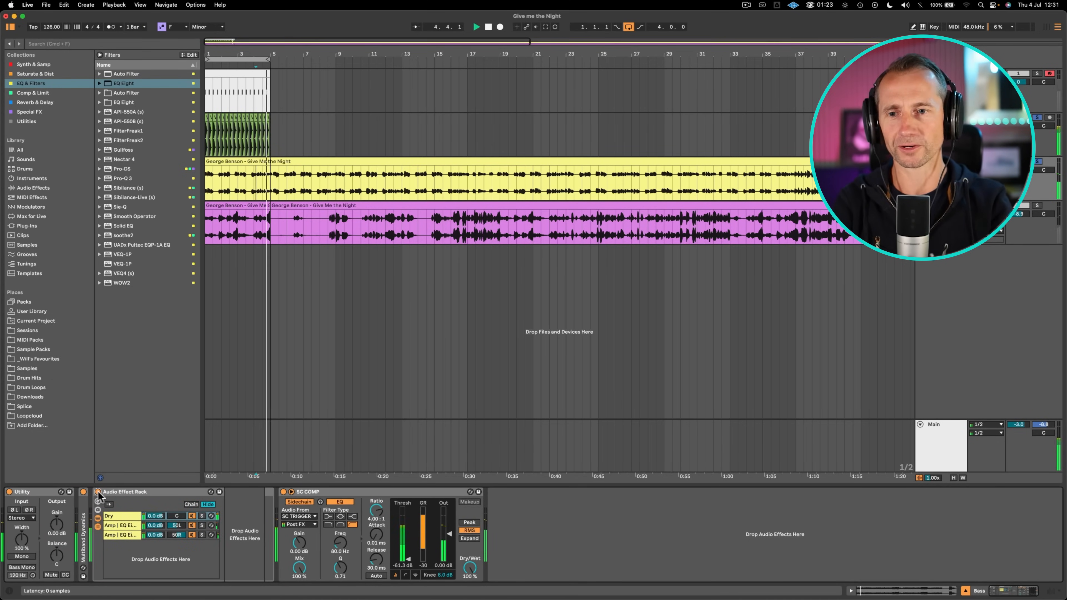
pyautogui.press('space')
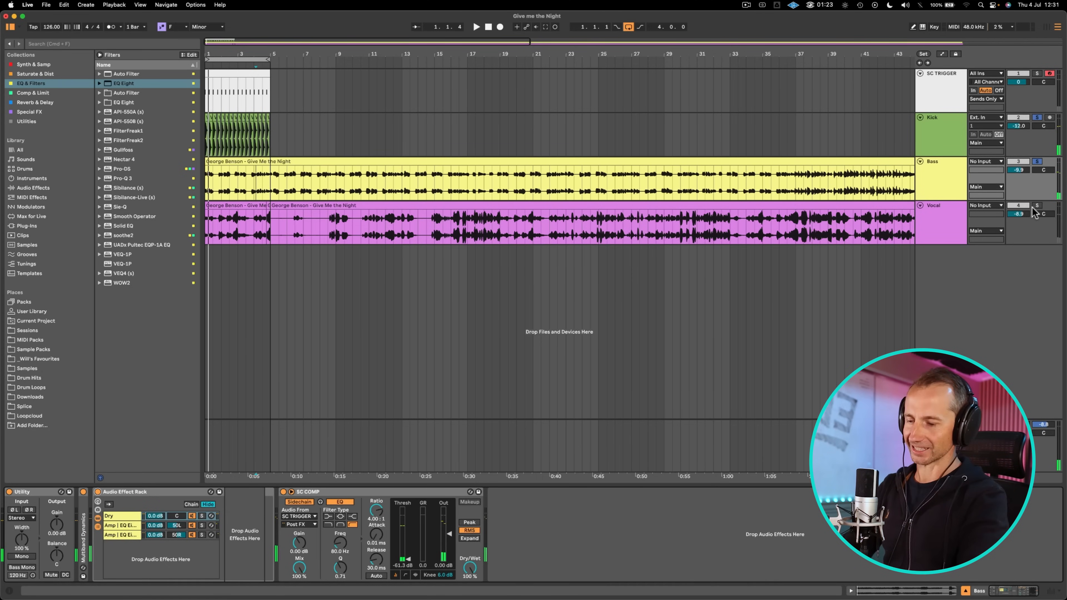
pyautogui.press('super+s')
# Insert a new MIDI track below the Kick track and name it Drums.
pyautogui.click(926, 127)
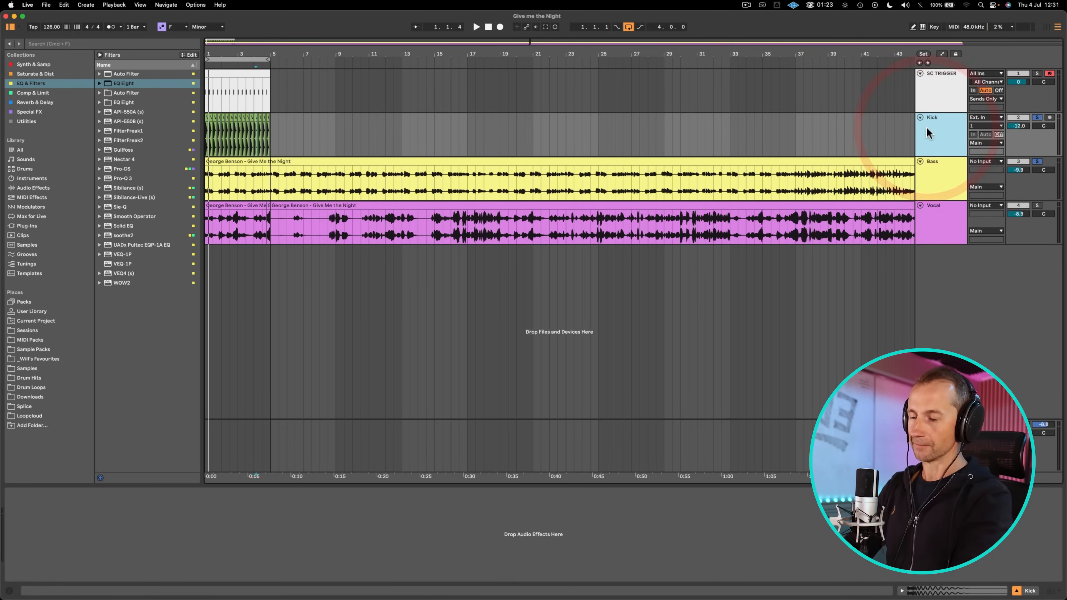
pyautogui.press('shift+super+t')
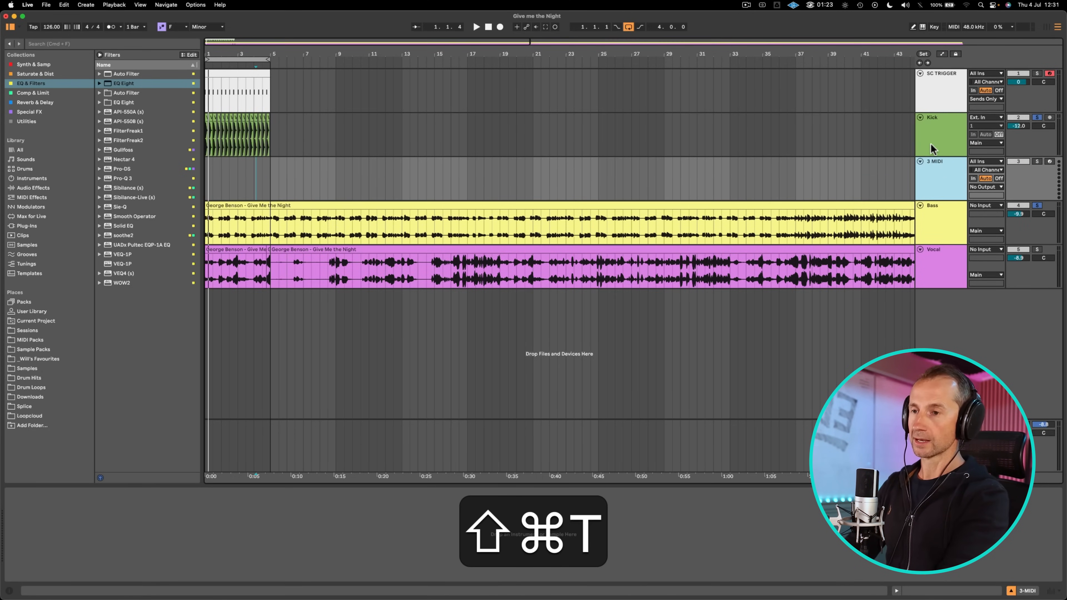
pyautogui.press('super+r')
pyautogui.write('Drums')
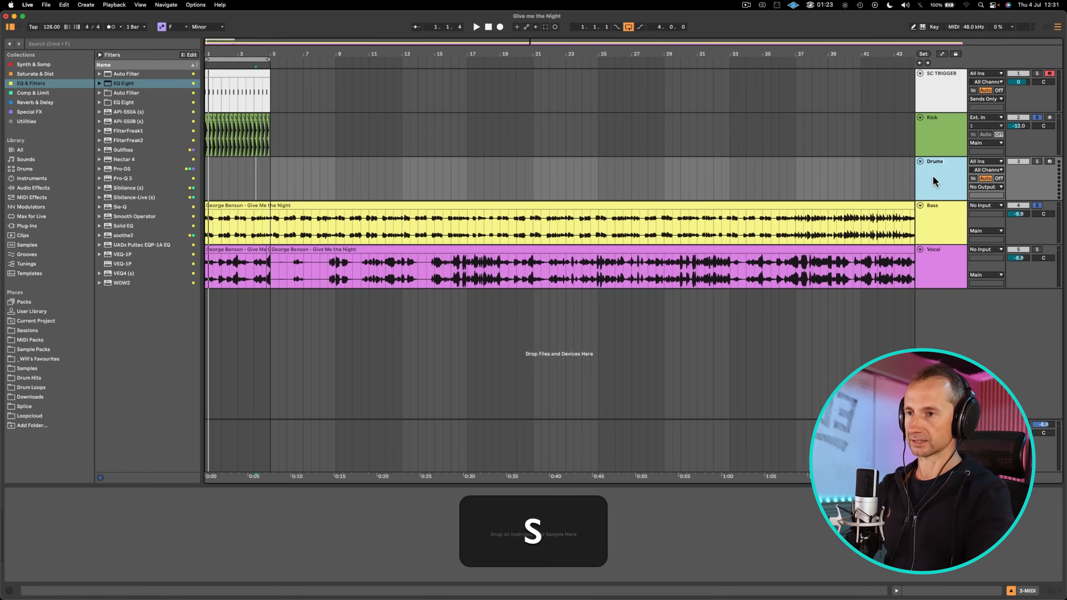
pyautogui.press('Return')
# Colour the Drums track the same green as the Kick track and save the set.
pyautogui.rightClick(933, 177)
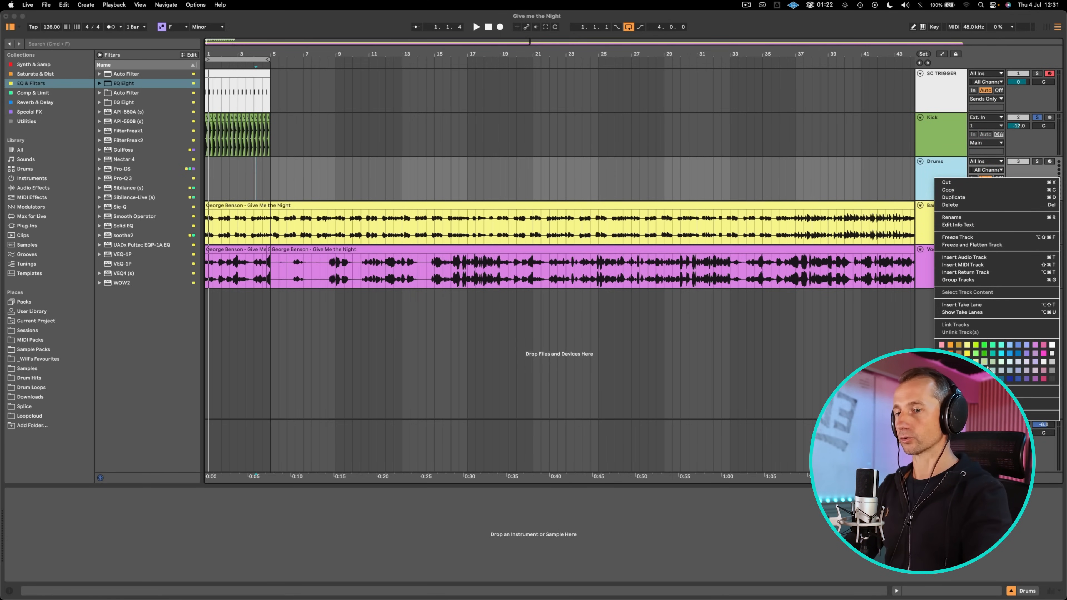
pyautogui.click(984, 361)
pyautogui.press('super+s')
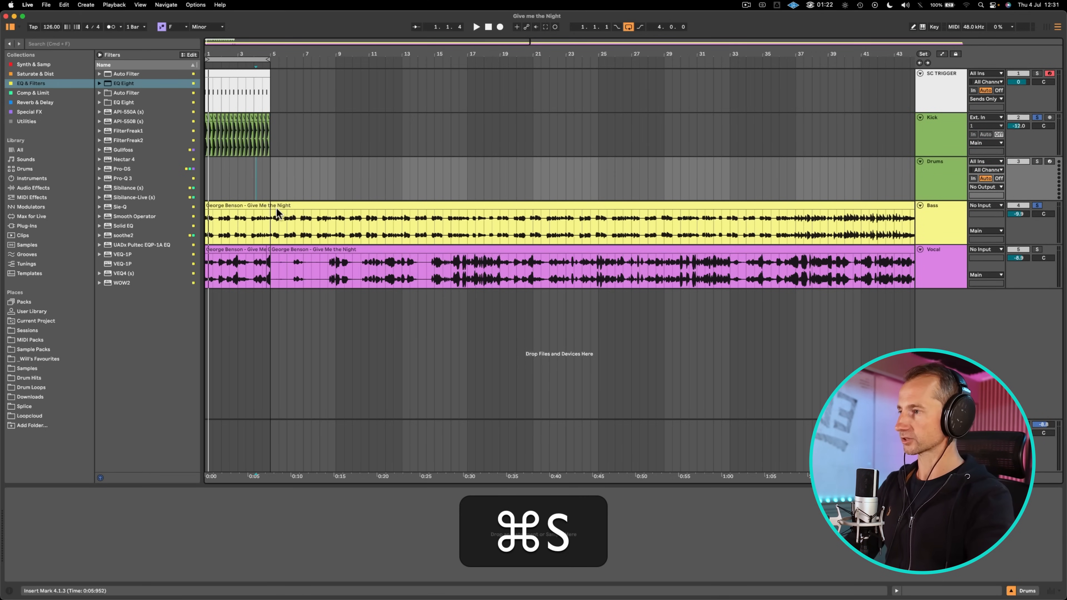
# Create an empty four-bar MIDI clip at the start of the Drums track and name it Drums.
pyautogui.click(273, 186)
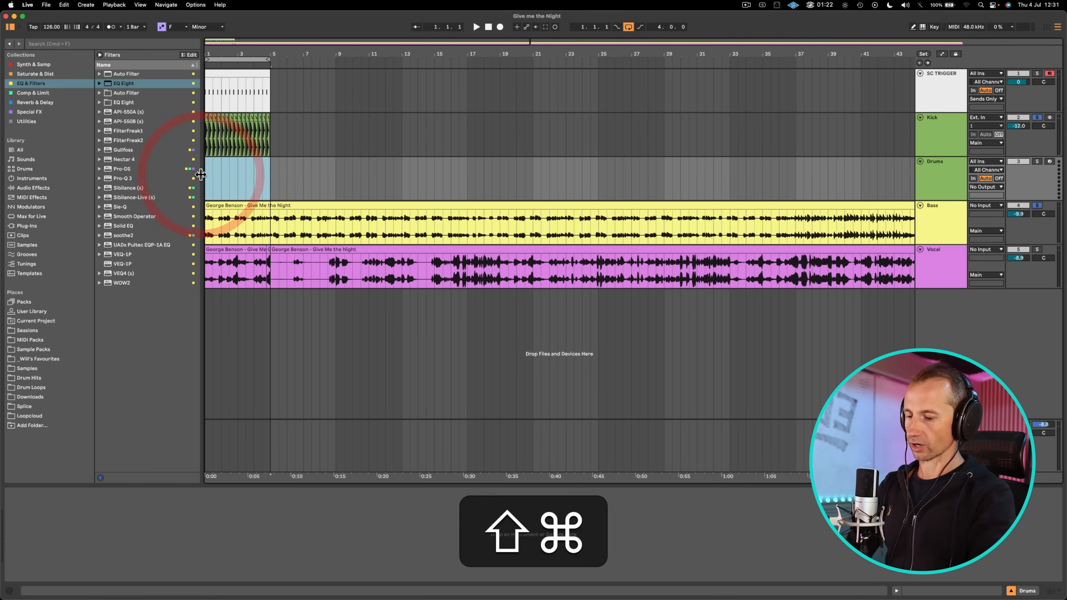
pyautogui.press('super+shift+m')
pyautogui.press('super+r')
pyautogui.write('D')
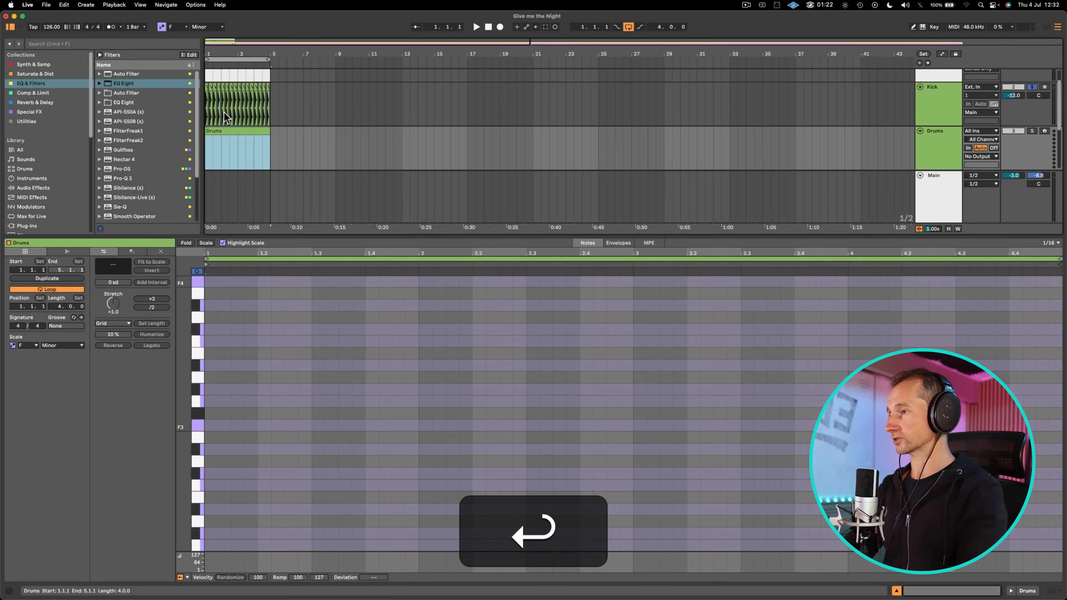
pyautogui.hotkey('shift', 'Tab')
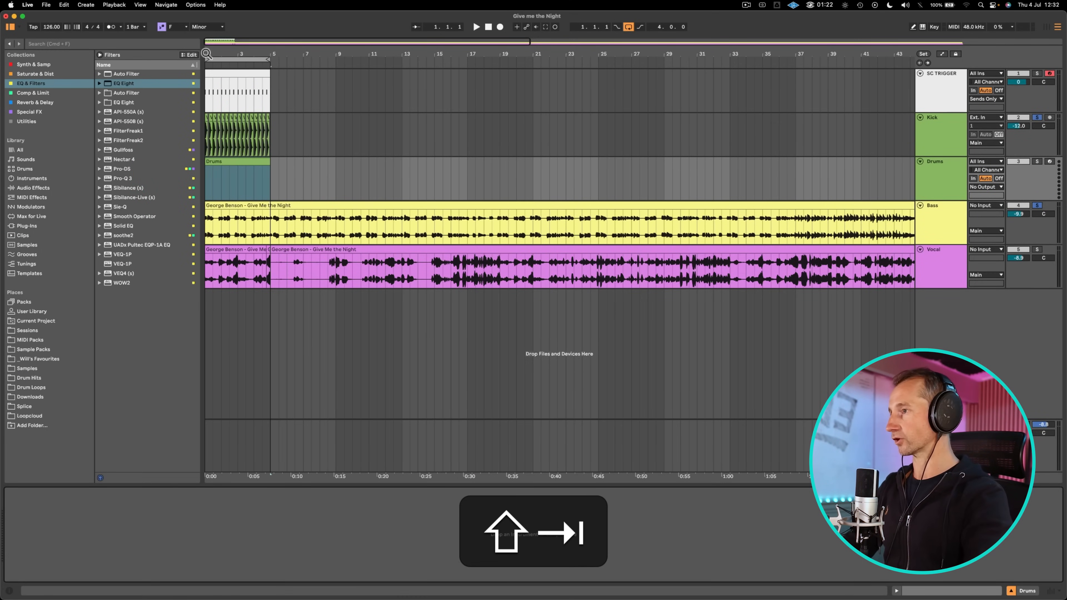
pyautogui.moveTo(212, 54); pyautogui.dragTo(212, 101)
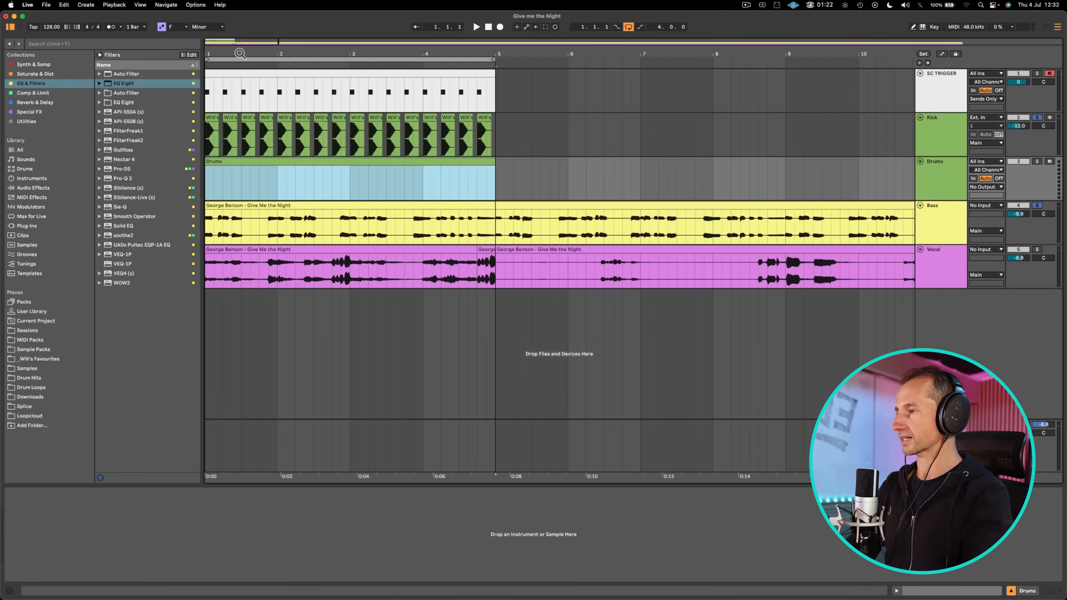
# Browse the Drum Hits folder, collapsing Hi Hats (Closed) and expanding the Claps folder.
pyautogui.click(42, 377)
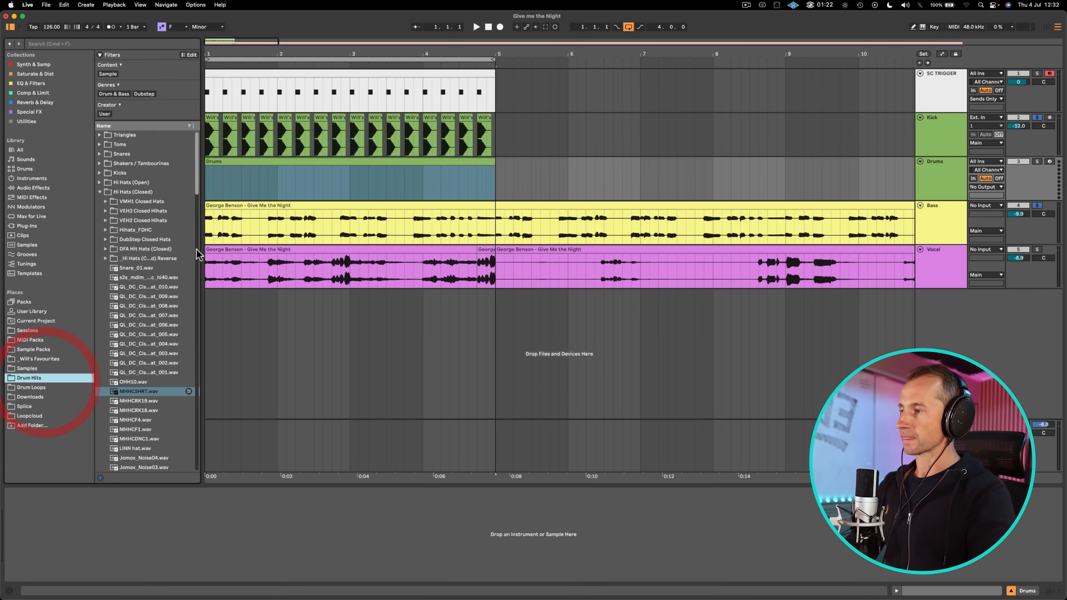
pyautogui.press('Left')
pyautogui.press('Left')
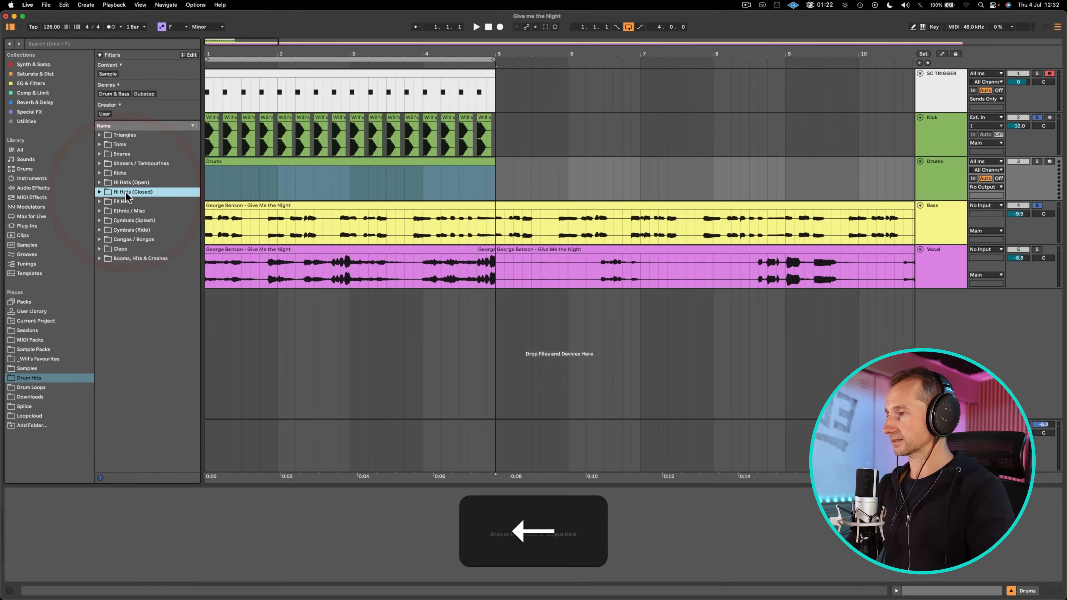
pyautogui.press('Down')
pyautogui.press('Down')
pyautogui.press('Down')
pyautogui.press('Down')
pyautogui.press('Down')
pyautogui.press('Down')
pyautogui.press('Right')
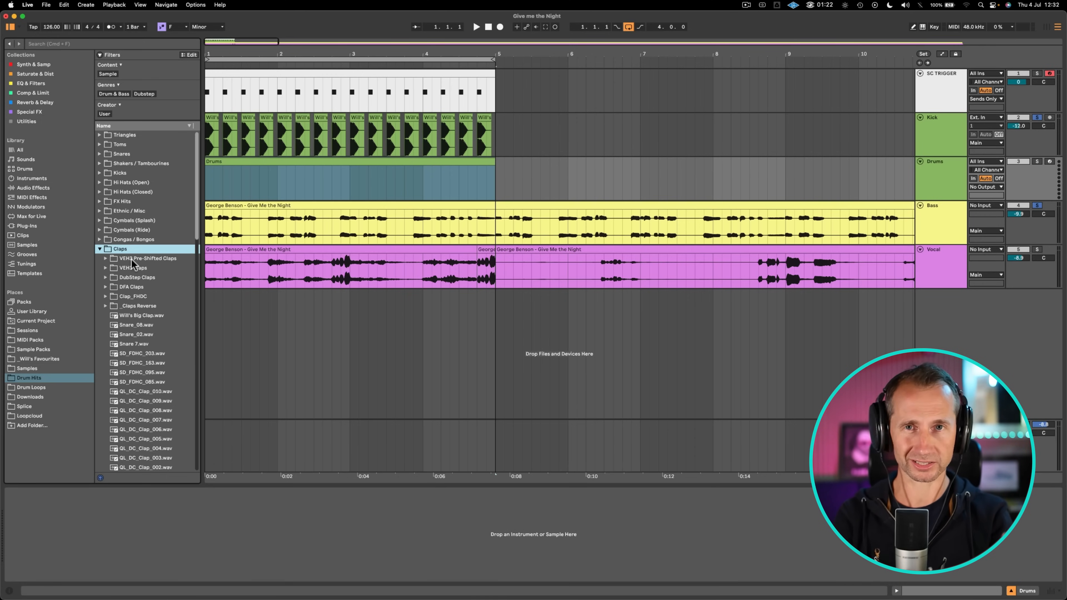
# Look through the VEH3 Claps and VEH3 Pre-Shifted Claps folders and audition a clap sample.
pyautogui.click(132, 267)
pyautogui.press('Right')
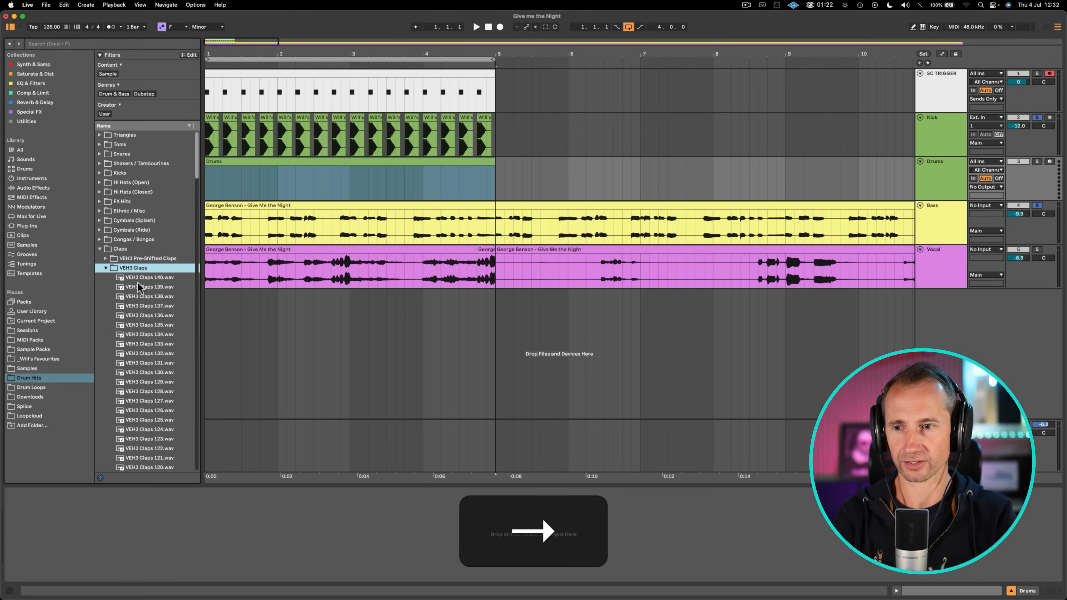
pyautogui.press('Down')
pyautogui.press('Down')
pyautogui.press('Down')
pyautogui.click(138, 257)
pyautogui.press('Right')
pyautogui.press('Down')
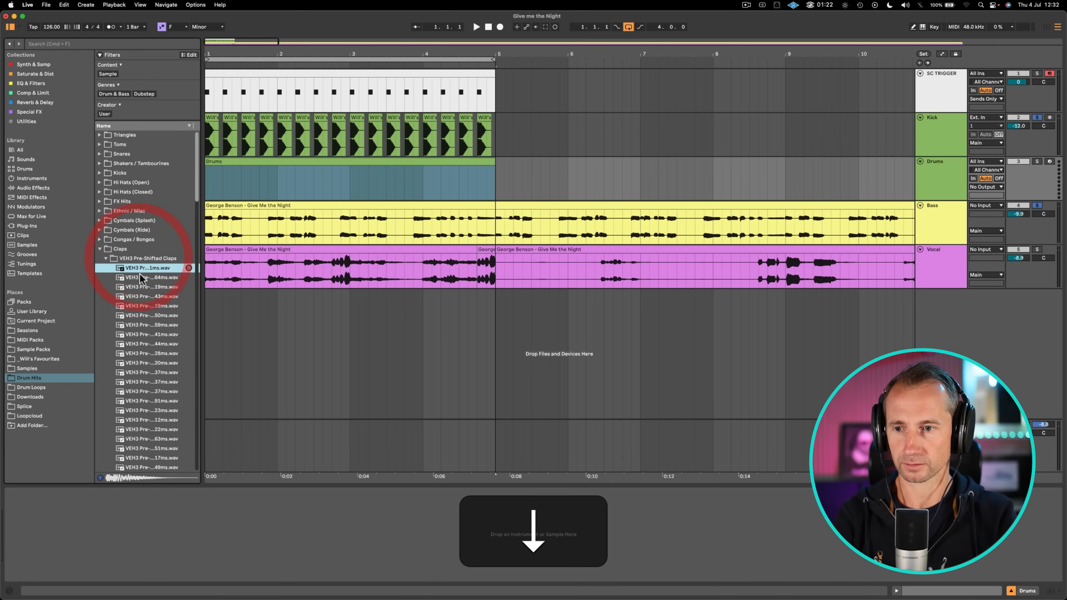
# Load an empty Drum Rack from the Synth & Samp collection onto the Drums track.
pyautogui.click(247, 187)
pyautogui.click(929, 172)
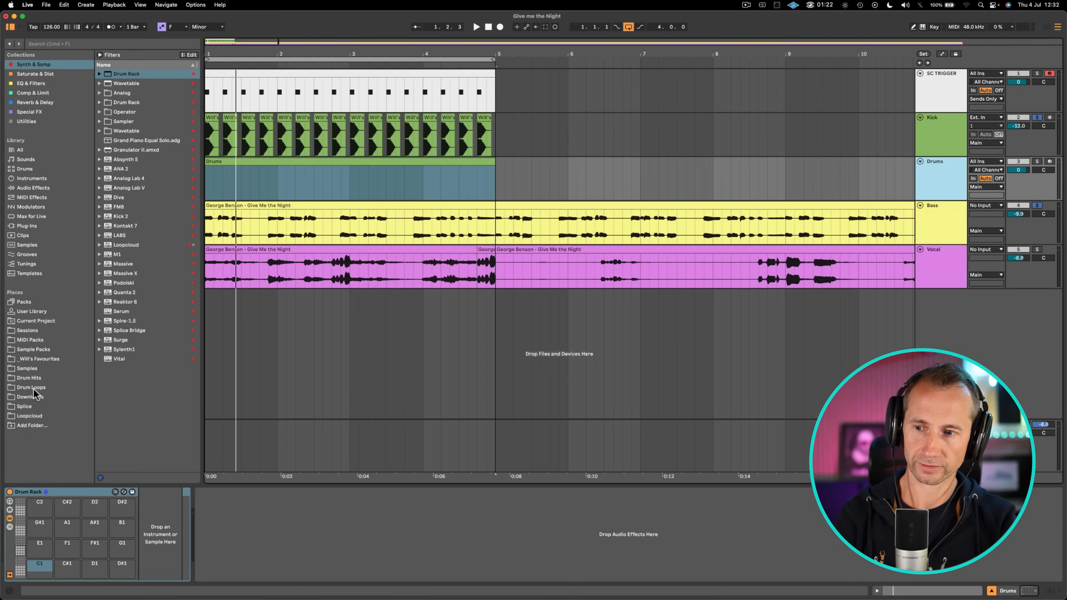
# Audition the pre-shifted claps in the Samples folder and load VEH3 Pre-Shifted Claps 5 -21ms onto the Drum Rack's C1 pad.
pyautogui.click(30, 369)
pyautogui.click(122, 165)
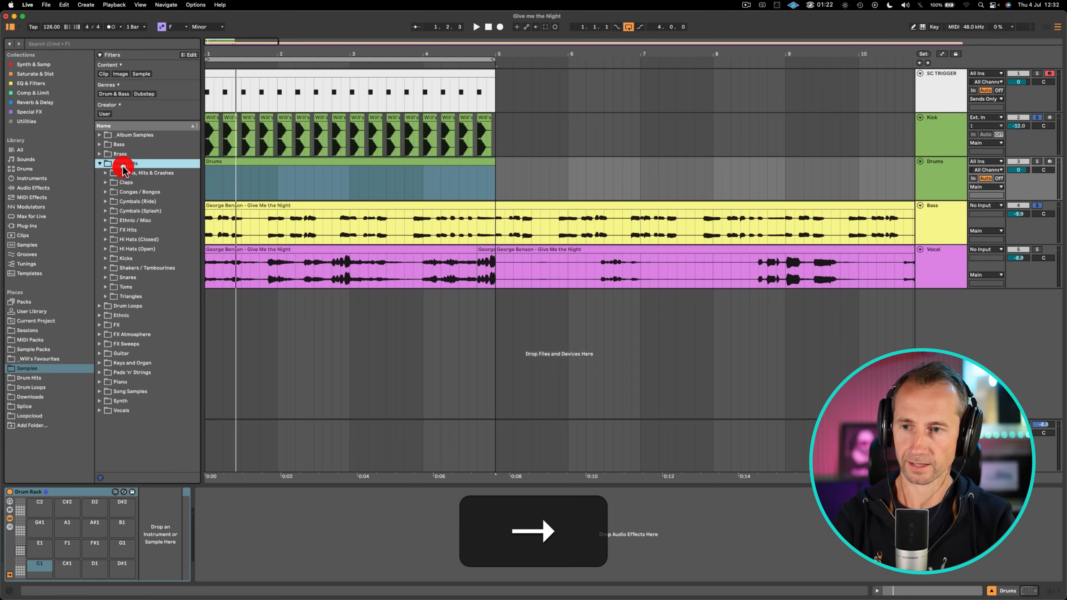
pyautogui.click(133, 183)
pyautogui.click(136, 229)
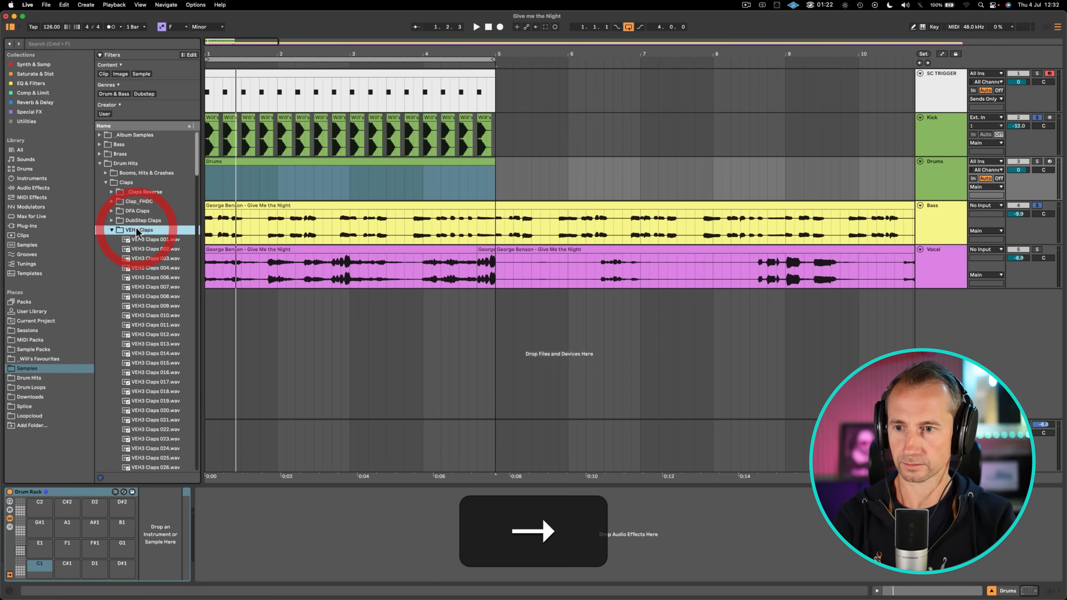
pyautogui.press('Left')
pyautogui.press('Down')
pyautogui.press('Right')
pyautogui.press('Down')
pyautogui.press('Down')
pyautogui.press('Down')
pyautogui.press('Down')
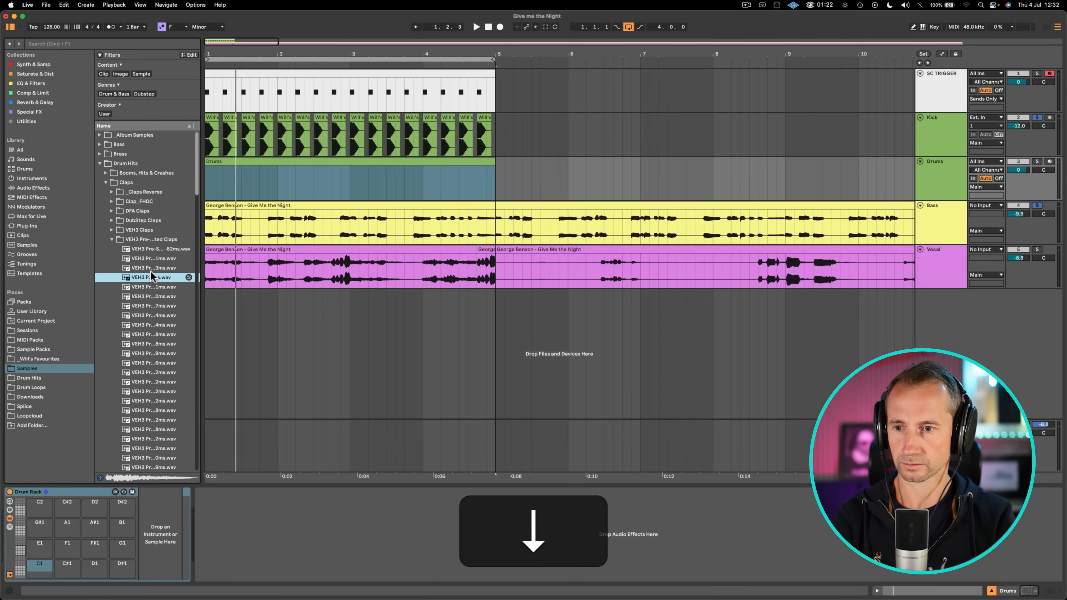
pyautogui.moveTo(152, 286); pyautogui.dragTo(42, 574)
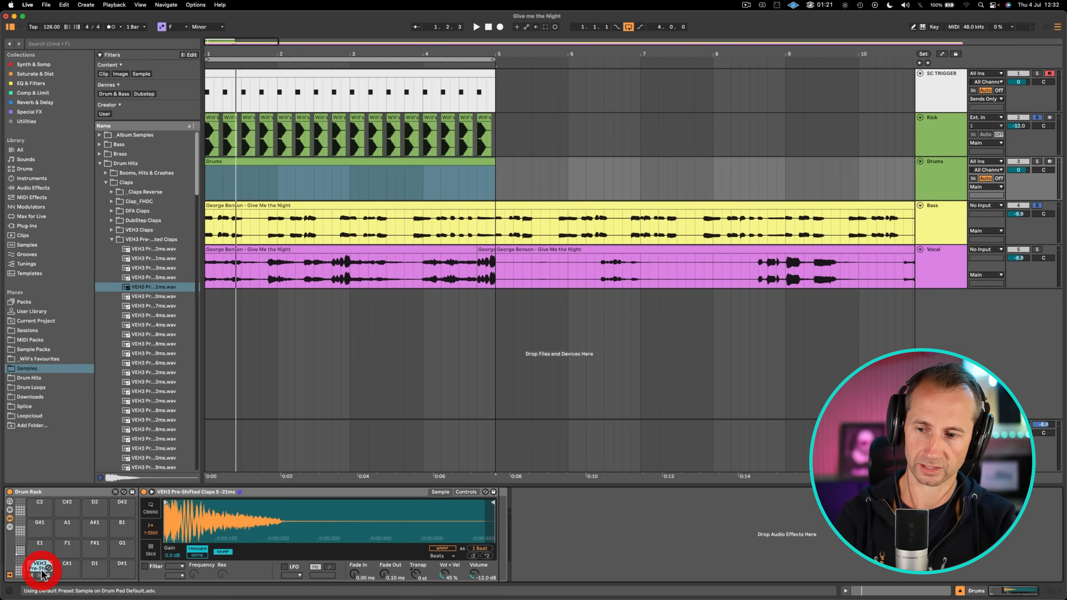
# Add a clap note at 1.2 in the Drums clip and show the Drum Rack's chain list.
pyautogui.doubleClick(226, 158)
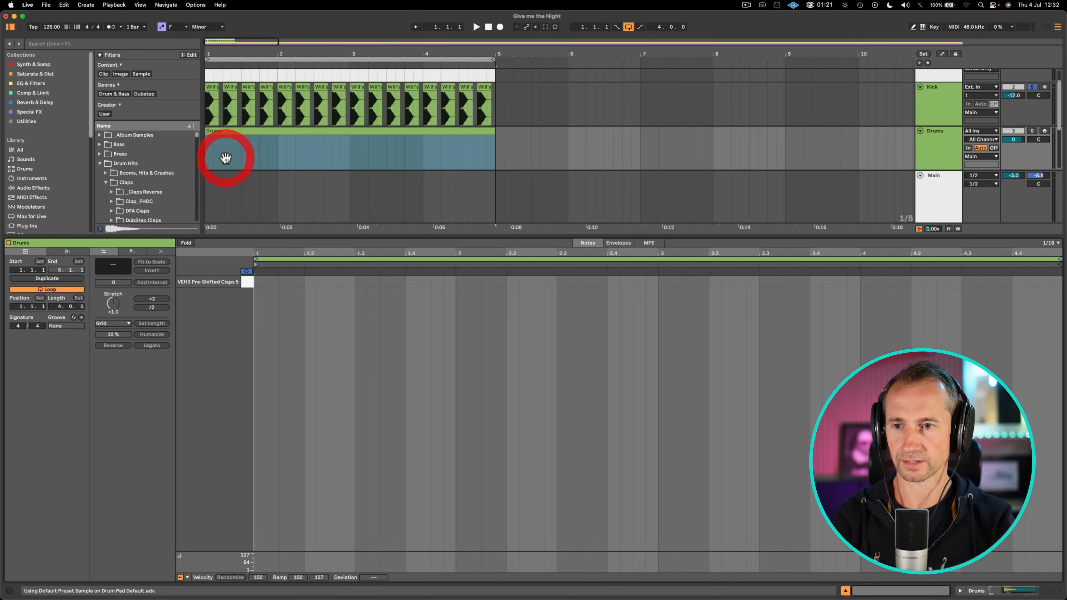
pyautogui.doubleClick(309, 277)
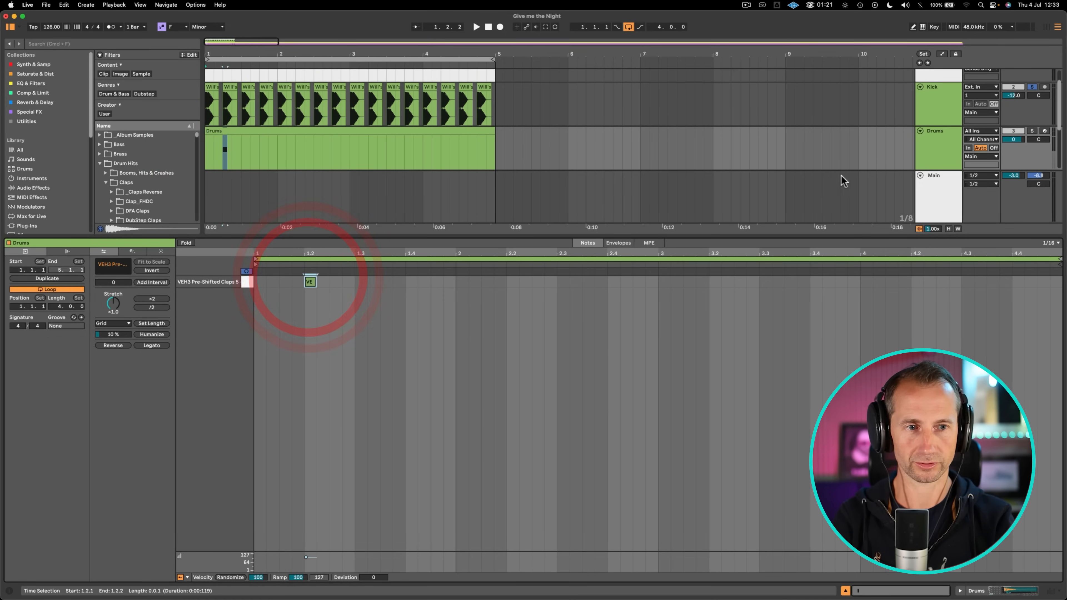
pyautogui.hotkey('shift', 'Tab')
pyautogui.click(9, 529)
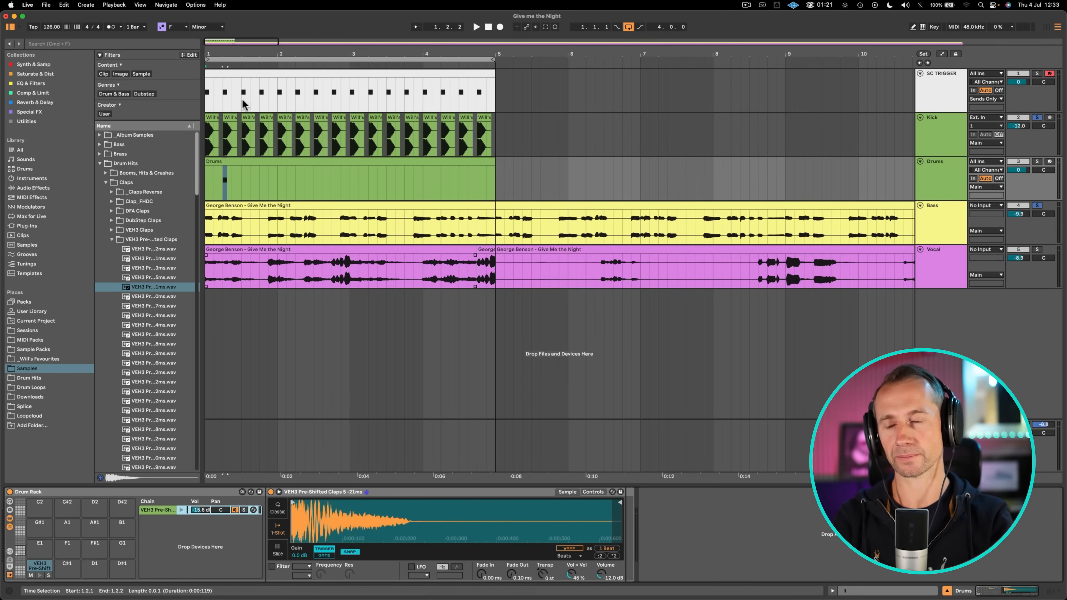
# Open the Drums clip and play it back to check the clap note.
pyautogui.doubleClick(242, 171)
pyautogui.press('space')
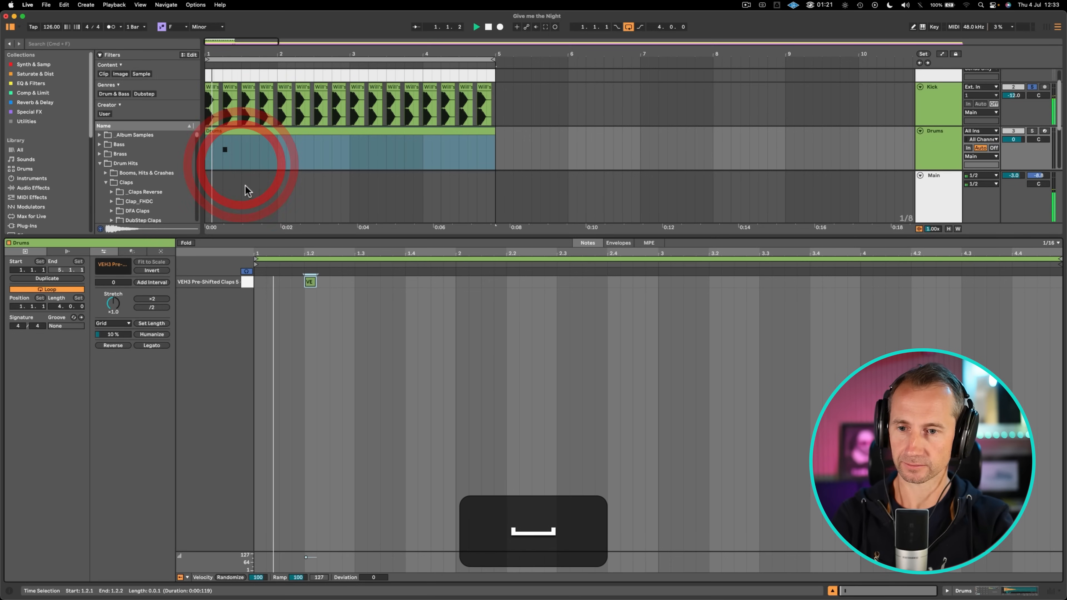
pyautogui.hotkey('shift', 'Tab')
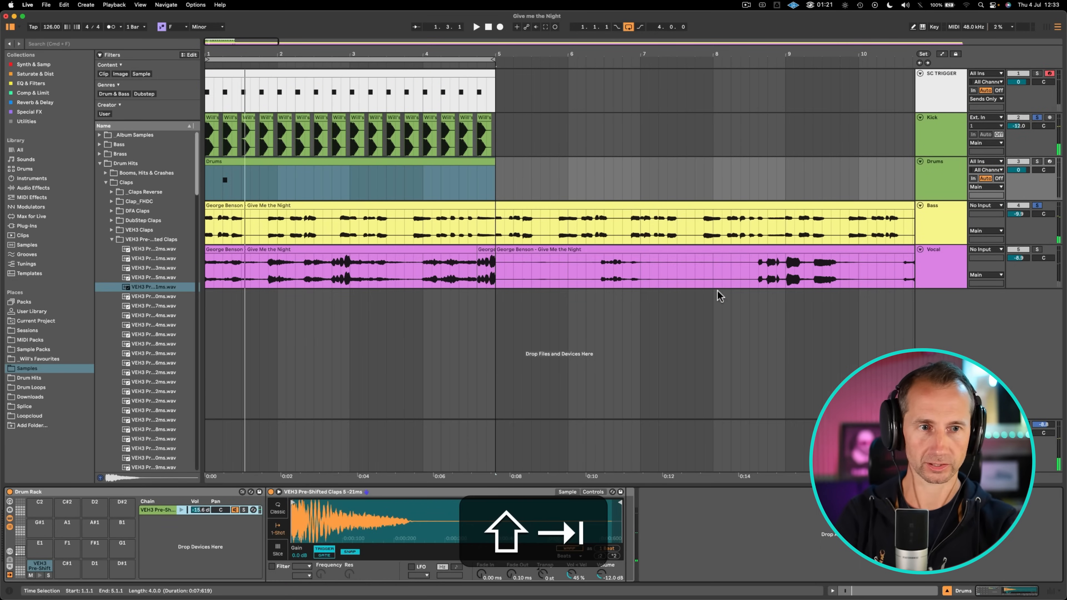
# Clear the Kick and Bass solos and raise the clap chain's volume in the Drum Rack during playback.
pyautogui.click(1038, 116)
pyautogui.press('space')
pyautogui.press('space')
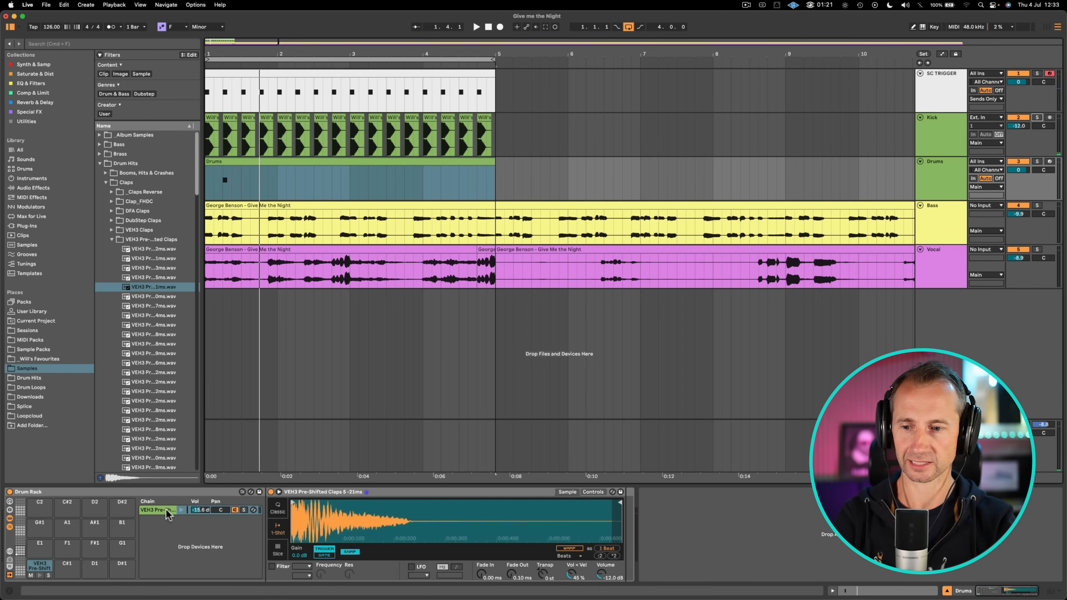
pyautogui.press('space')
pyautogui.moveTo(201, 510); pyautogui.dragTo(201, 489)
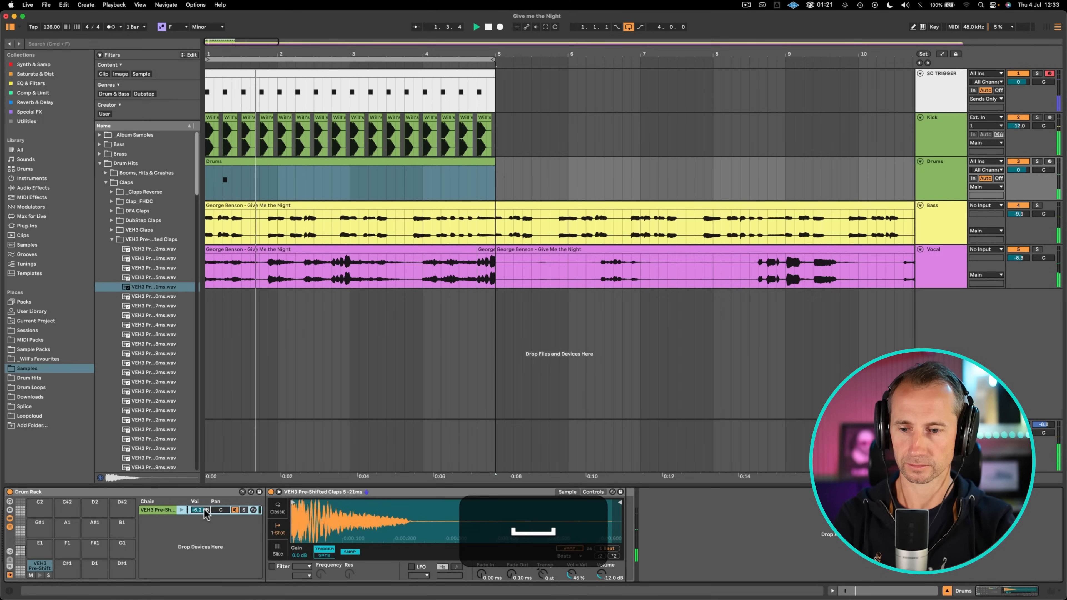
# Open the Drums clip's notes, select the clap at 1.2 and play the clip back.
pyautogui.doubleClick(235, 175)
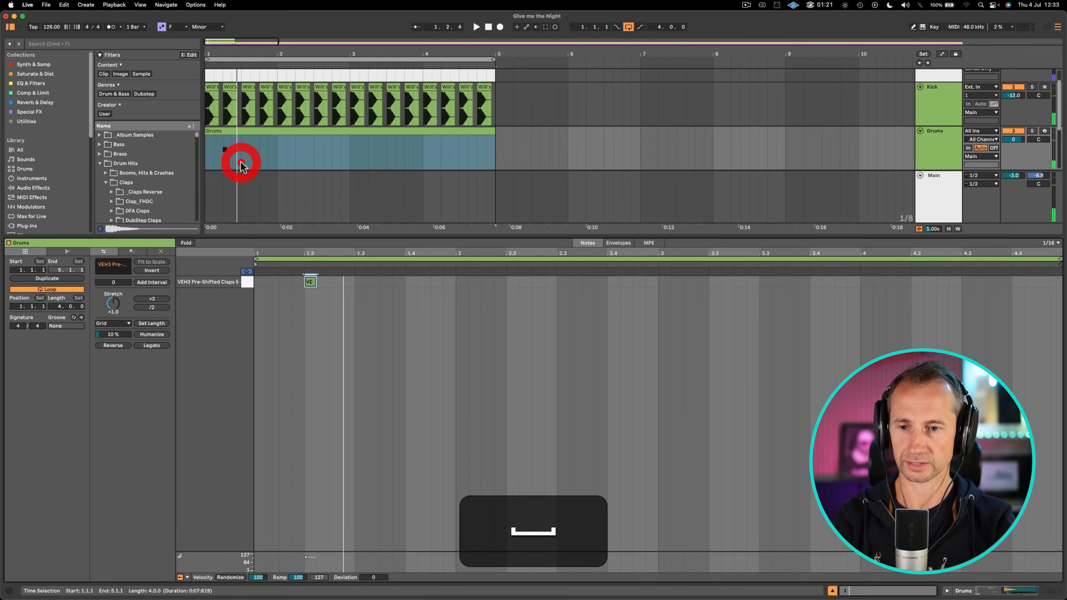
pyautogui.moveTo(284, 258); pyautogui.dragTo(458, 320)
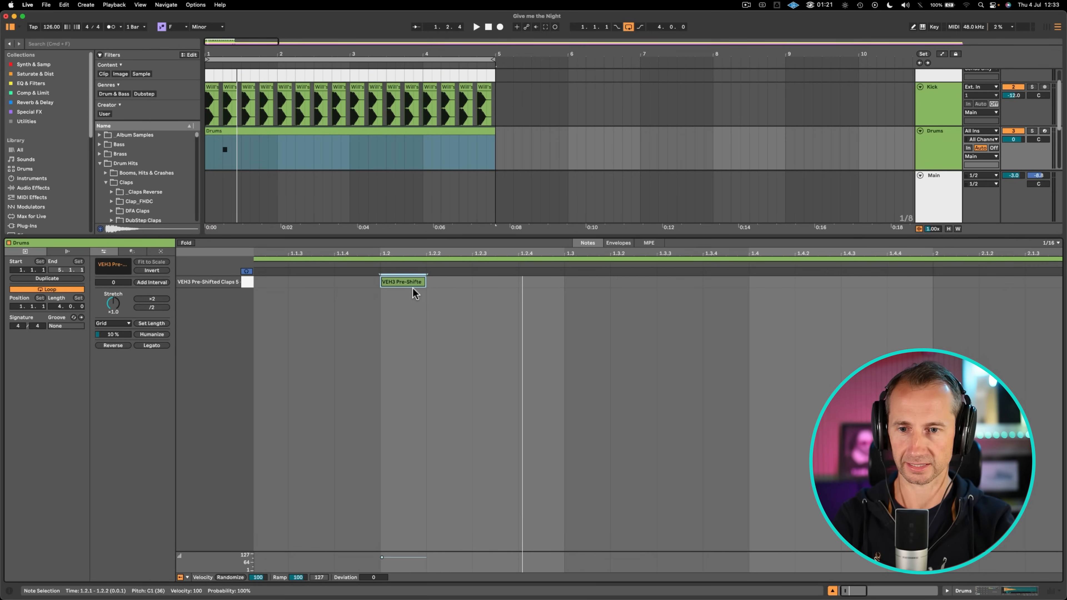
pyautogui.click(403, 281)
pyautogui.moveTo(402, 283); pyautogui.dragTo(405, 223)
pyautogui.press('space')
pyautogui.press('space')
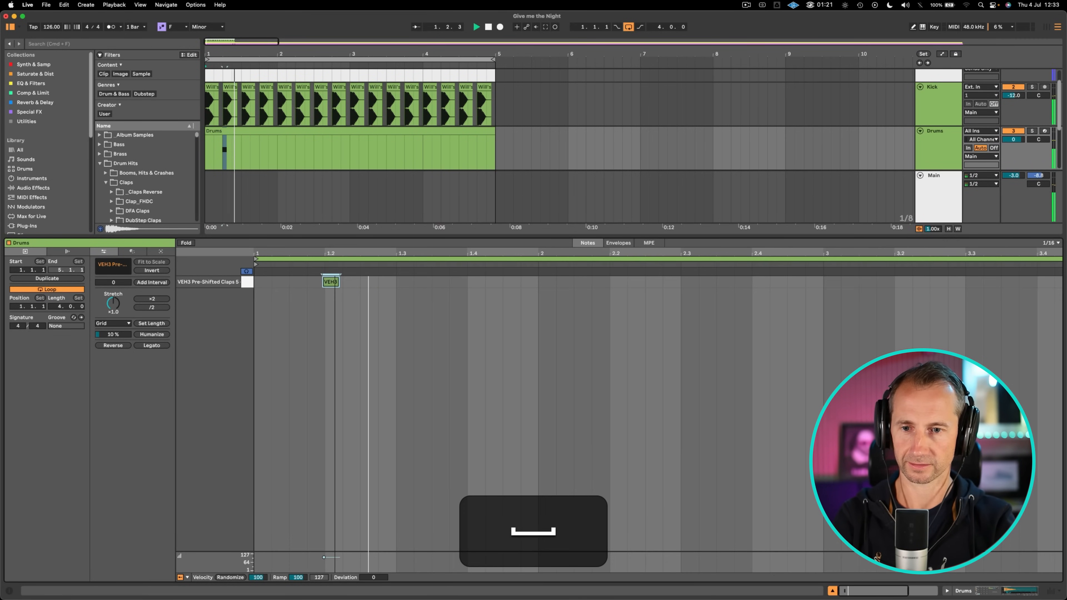
pyautogui.press('space')
# Duplicate the first half bar of the Drums clip until its clap pattern fills all four bars.
pyautogui.click(186, 281)
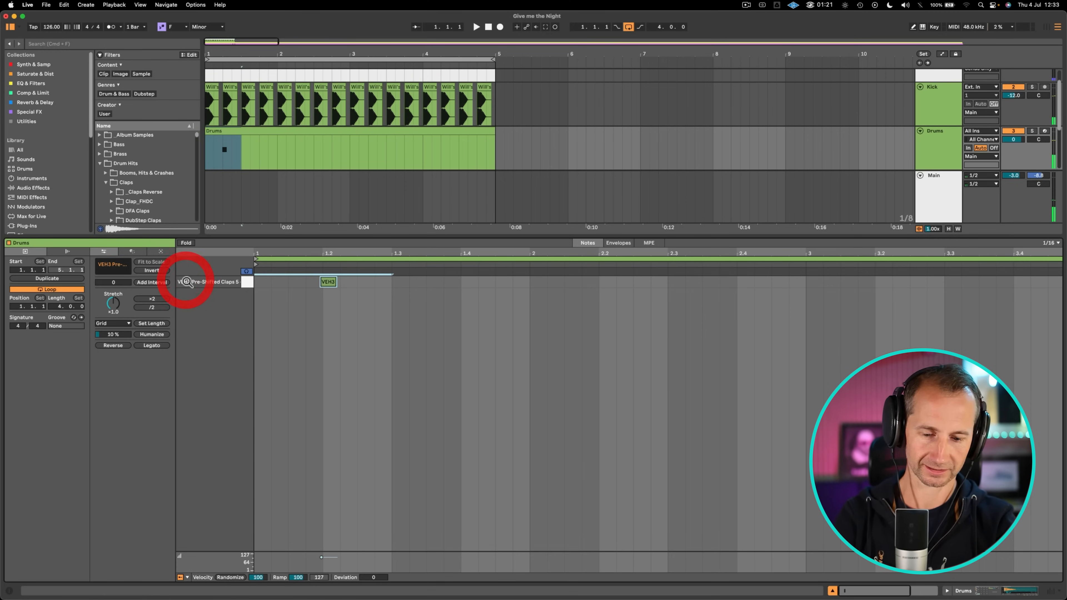
pyautogui.press('super+d')
pyautogui.press('super+d')
pyautogui.press('super+d')
pyautogui.press('super+d')
pyautogui.press('super+space')
pyautogui.press('super+d')
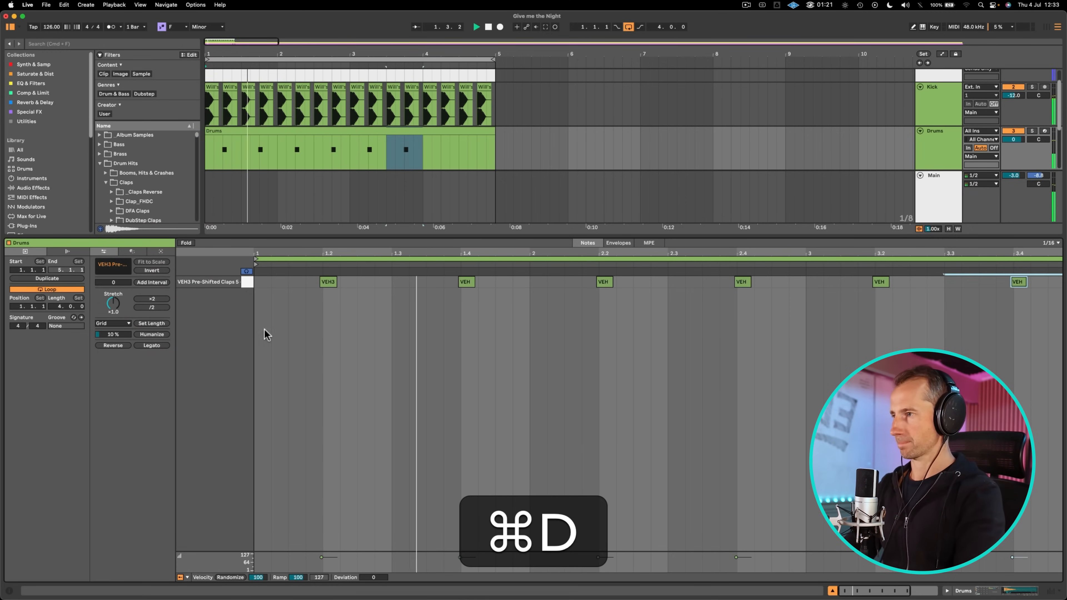
pyautogui.press('super+d')
pyautogui.press('super+d')
# Insert a Glue Compressor between Utility and SC COMP on the Vocal track.
pyautogui.press('shift+super+Tab')
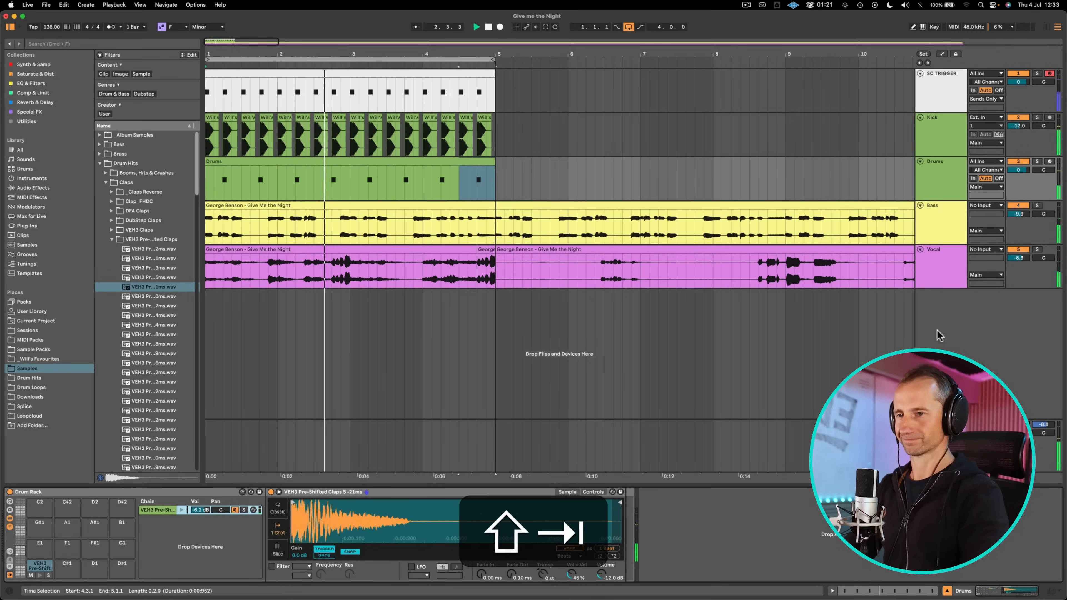
pyautogui.click(952, 262)
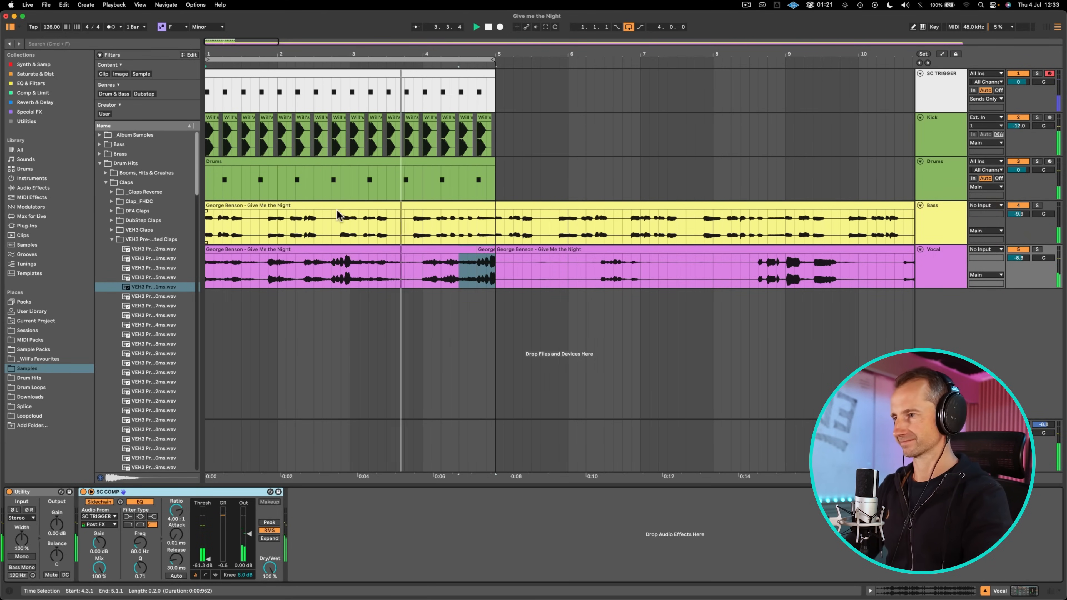
pyautogui.click(41, 92)
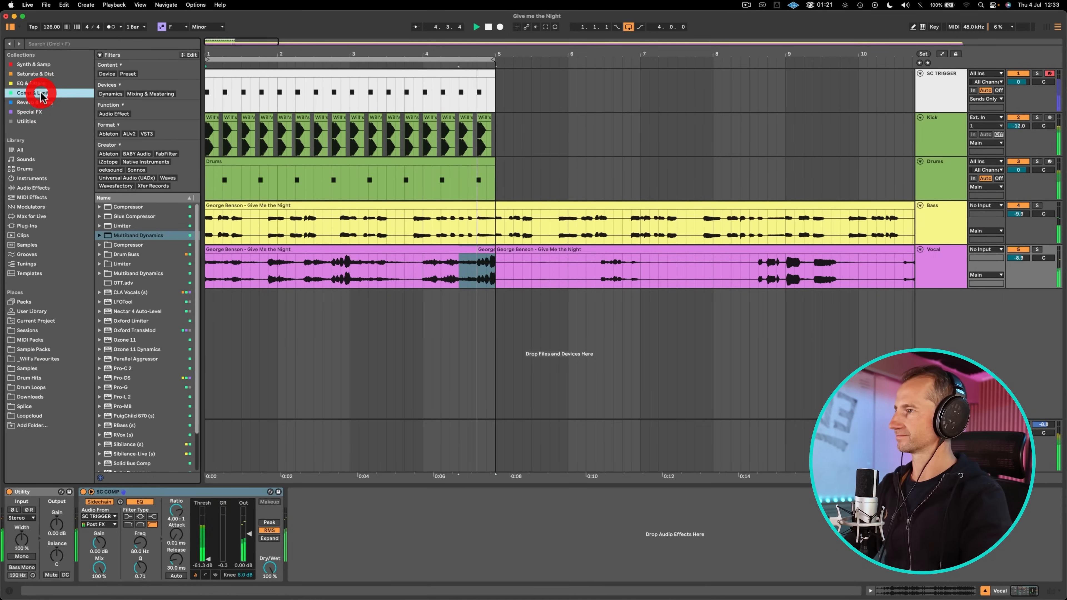
pyautogui.moveTo(135, 216)
pyautogui.mouseDown()
pyautogui.moveTo(245, 336)
pyautogui.moveTo(116, 511)
pyautogui.moveTo(79, 513)
pyautogui.mouseUp()
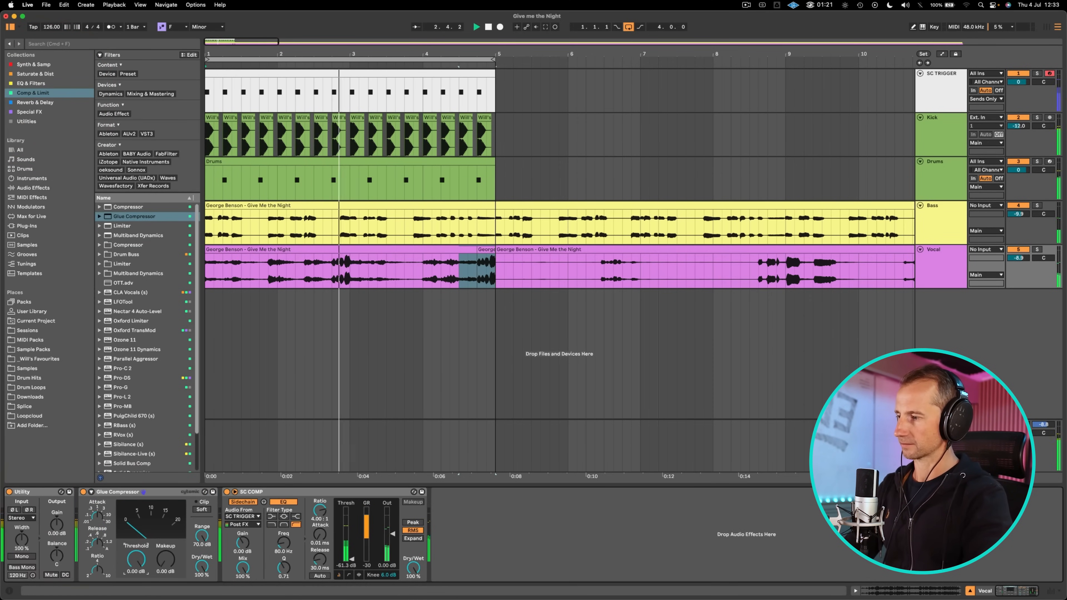
# Enable Soft clipping on the Vocal Glue Compressor, lower its threshold and raise the makeup gain to about 11 dB.
pyautogui.click(202, 510)
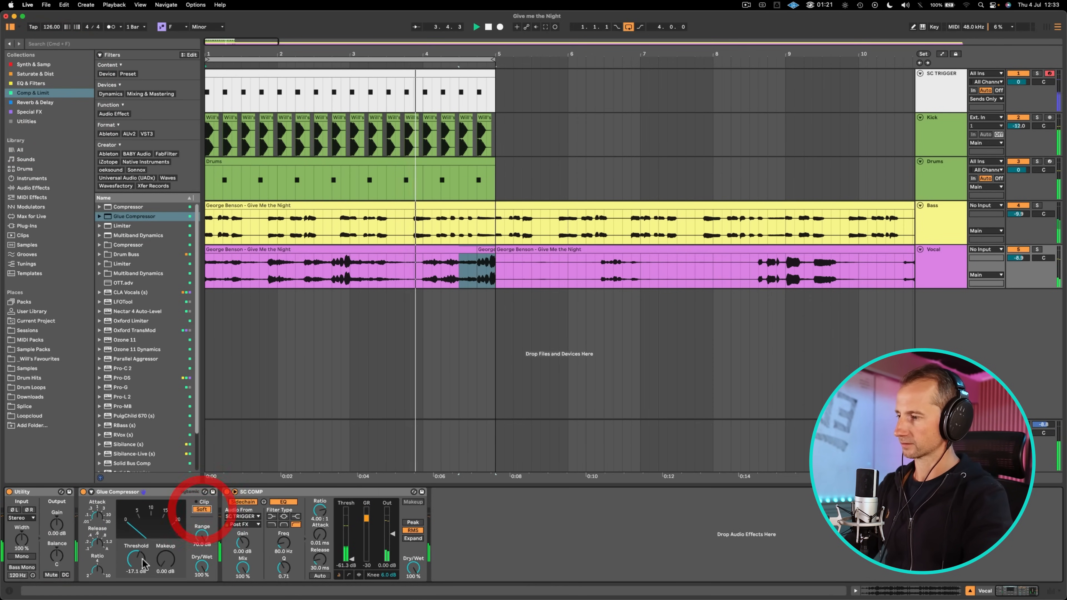
pyautogui.moveTo(136, 559); pyautogui.dragTo(165, 542)
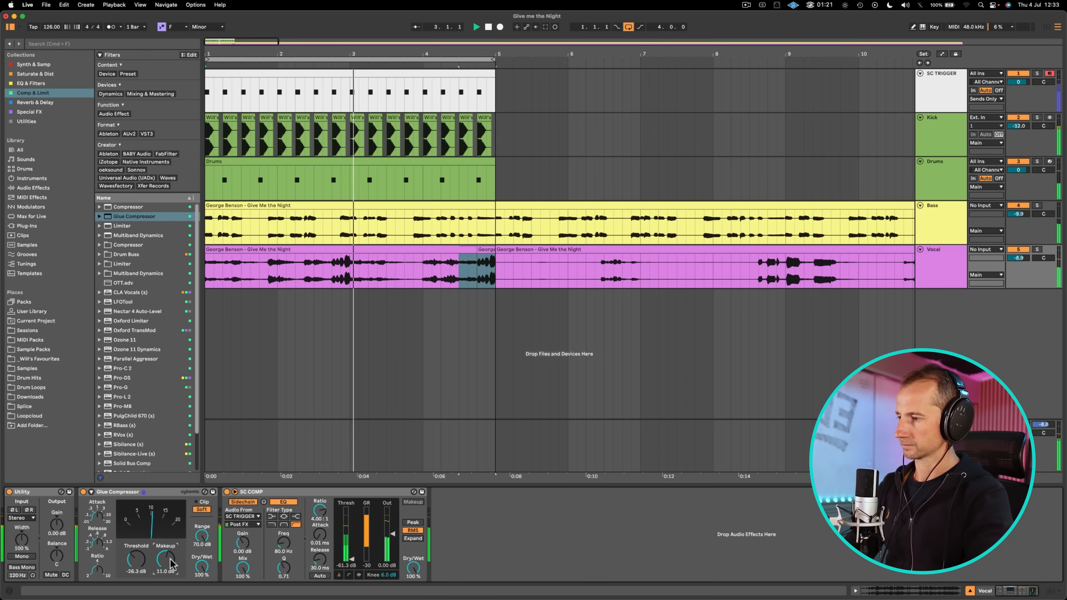
pyautogui.doubleClick(154, 495)
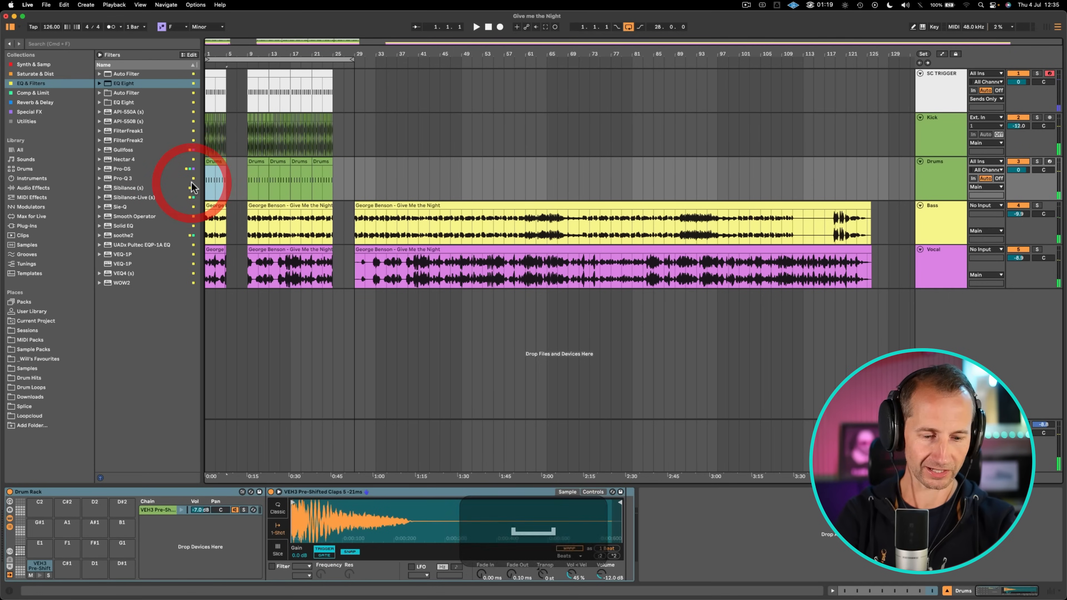
# Loop the first four bars and open the Hi Hats (Open) folder of the Drum Hits place for the Drums track.
pyautogui.press('super+l')
pyautogui.click(932, 174)
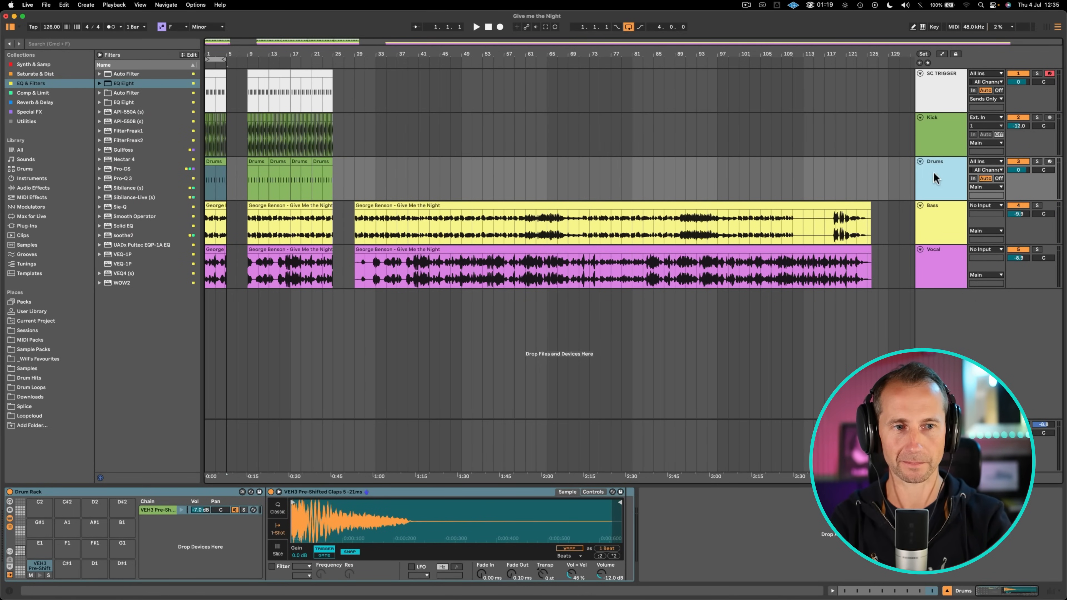
pyautogui.click(29, 380)
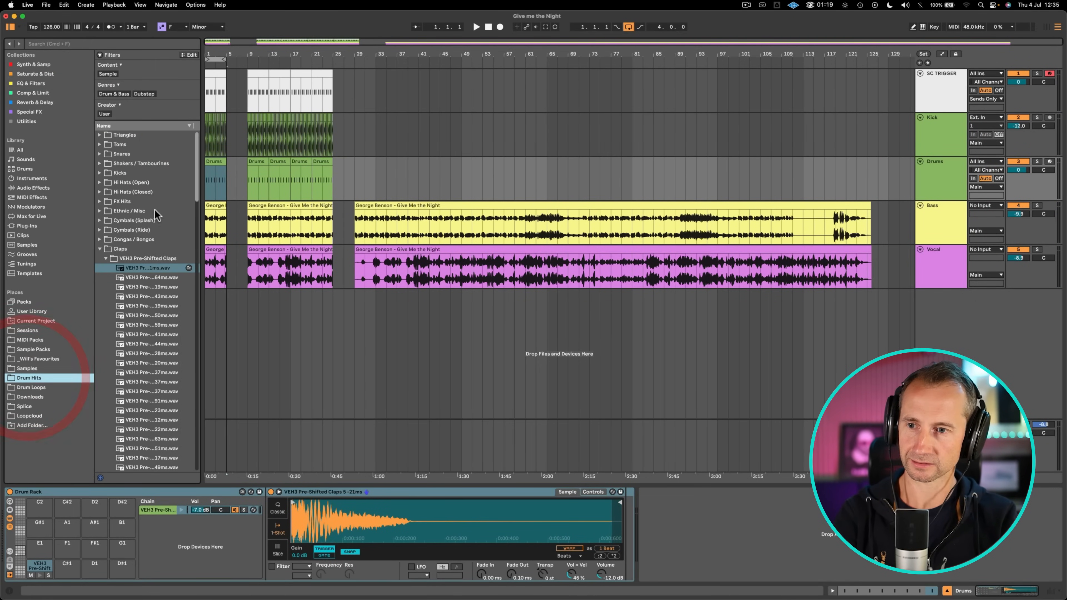
pyautogui.click(143, 229)
pyautogui.press('Up')
pyautogui.press('Up')
pyautogui.press('Up')
pyautogui.press('Up')
pyautogui.press('Up')
pyautogui.press('Right')
pyautogui.press('Down')
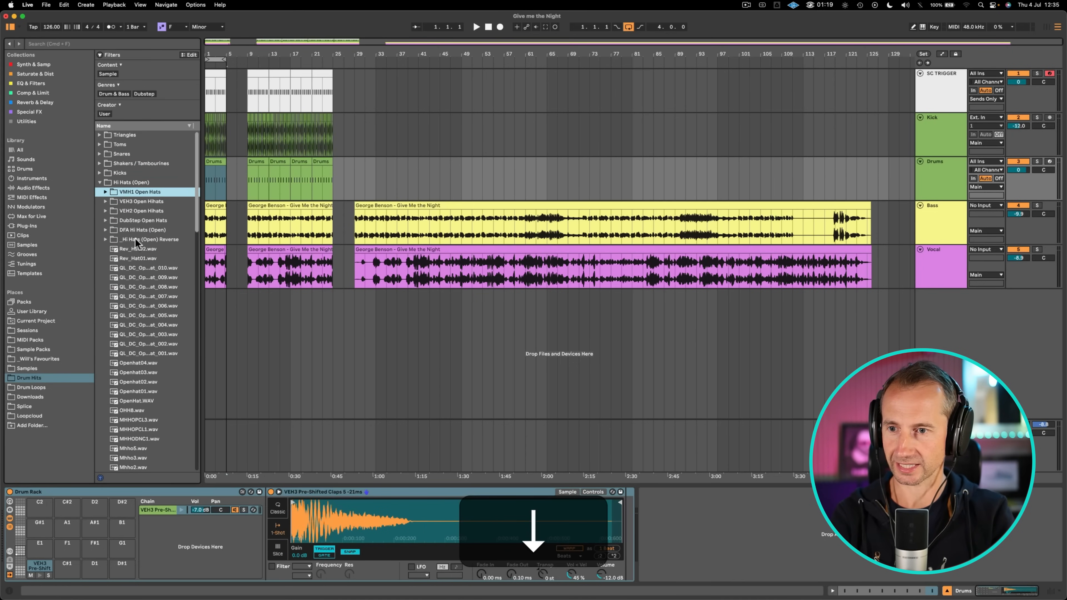
# Audition the VEH2 Open Hihats samples and load number 127 onto the Drum Rack's C#1 pad.
pyautogui.press('Down')
pyautogui.press('Down')
pyautogui.press('Right')
pyautogui.press('Down')
pyautogui.press('Down')
pyautogui.press('Up')
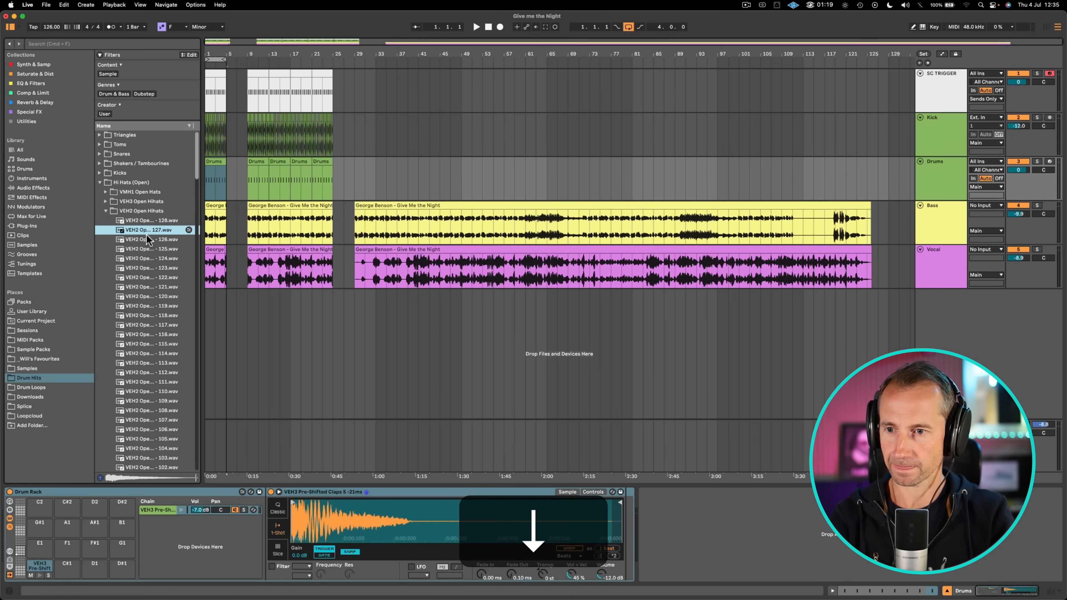
pyautogui.moveTo(145, 230); pyautogui.dragTo(67, 565)
# Add an open hi-hat note at 1.1.3 in the bar 9 Drums clip and repeat it on every offbeat across the clip.
pyautogui.doubleClick(257, 161)
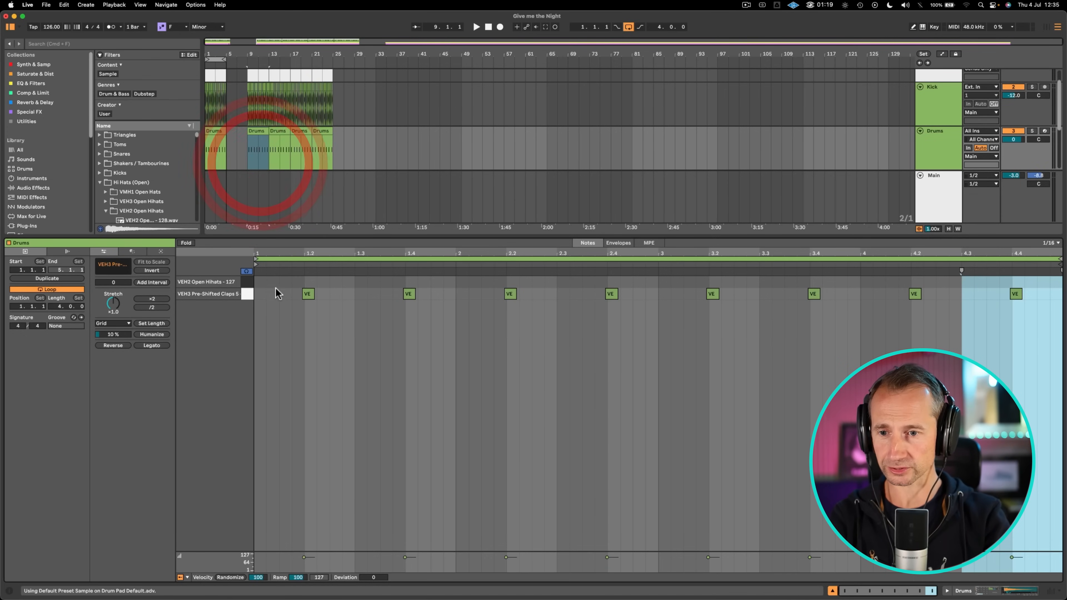
pyautogui.doubleClick(284, 282)
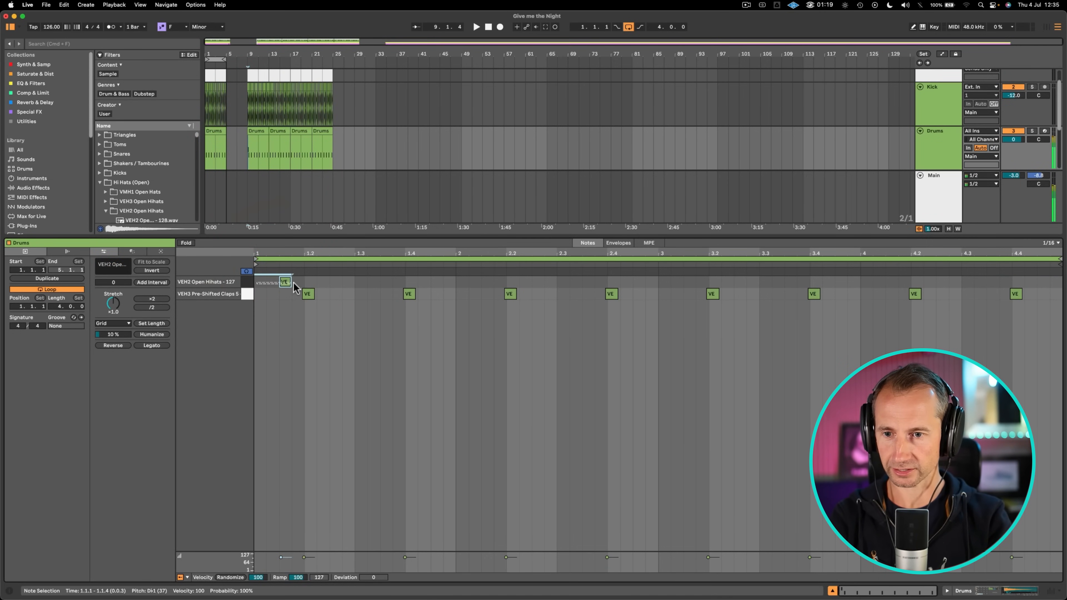
pyautogui.press('super+d')
pyautogui.press('super+d')
pyautogui.press('super+d')
pyautogui.press('super+d')
pyautogui.press('super+d')
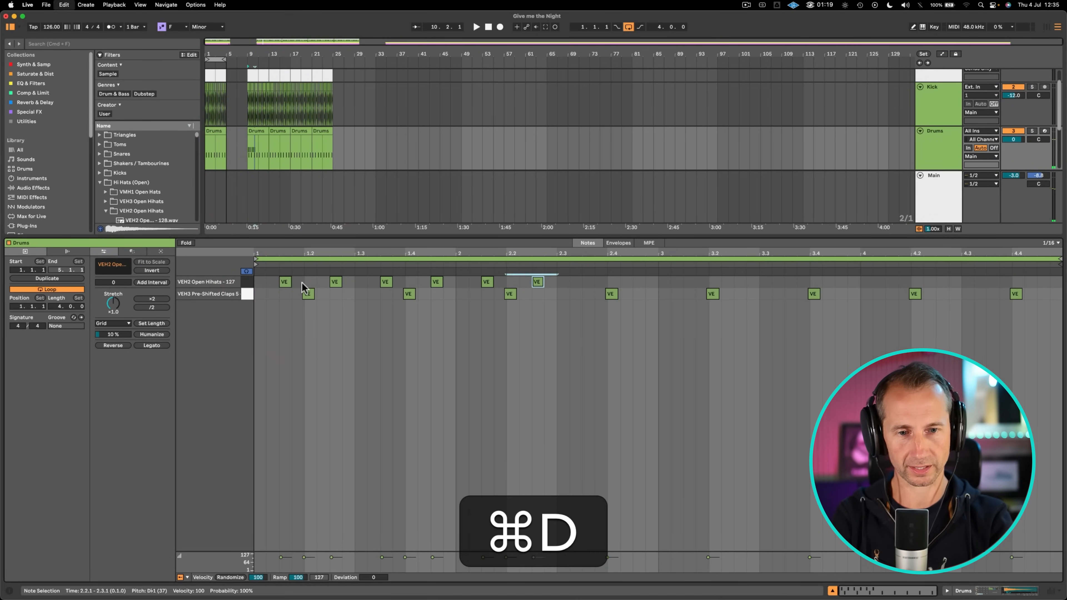
pyautogui.press('shift+super+d')
# Set the open hi-hat chain's volume to -7.7 dB and move the bar 9 Drums clip to bar 1.
pyautogui.hotkey('shift', 'Tab')
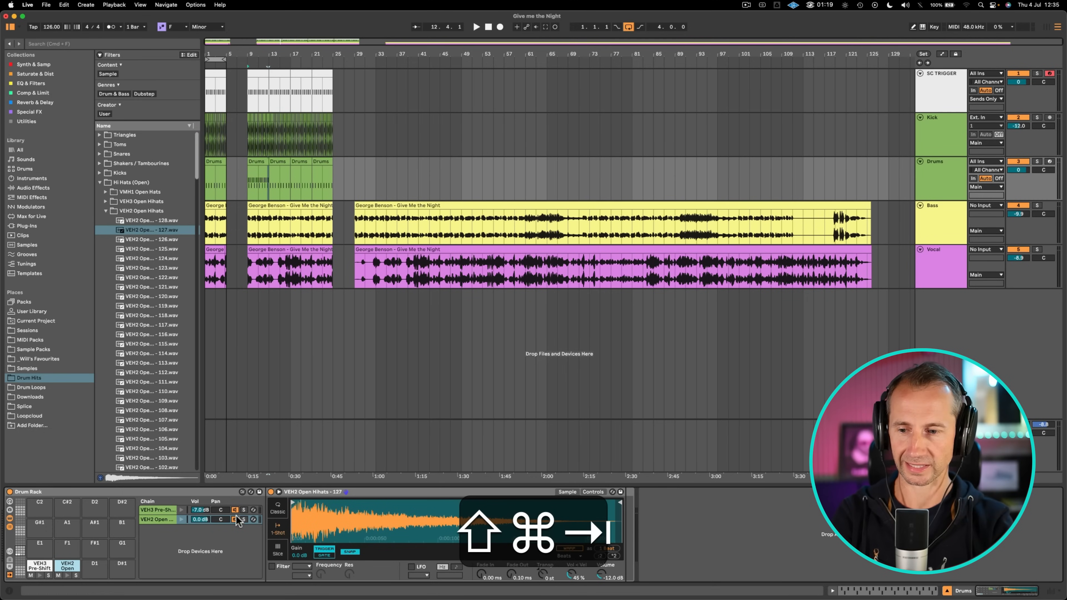
pyautogui.press('space')
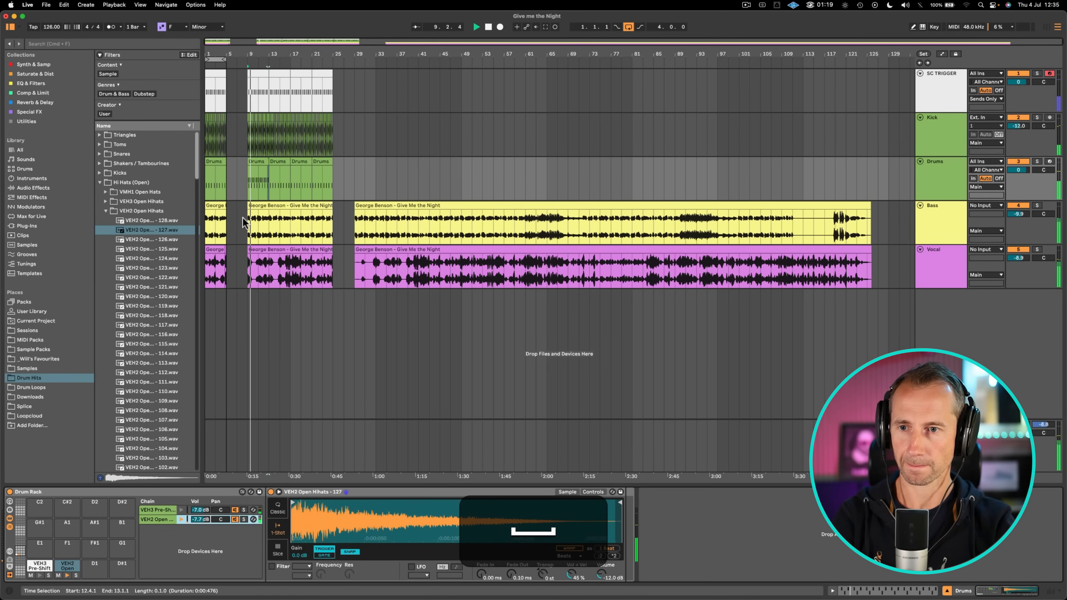
pyautogui.moveTo(254, 171); pyautogui.dragTo(221, 168)
pyautogui.press('space')
pyautogui.press('space')
# Bypass the Kick track's EQ Eight and loop the Drums clip's first four bars during playback.
pyautogui.click(9, 492)
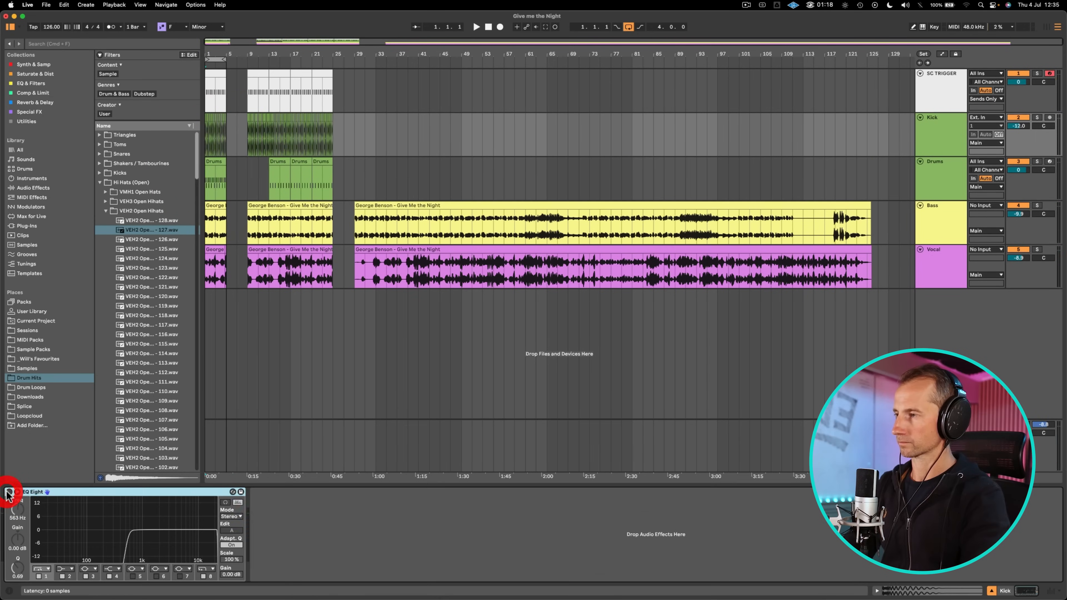
pyautogui.press('space')
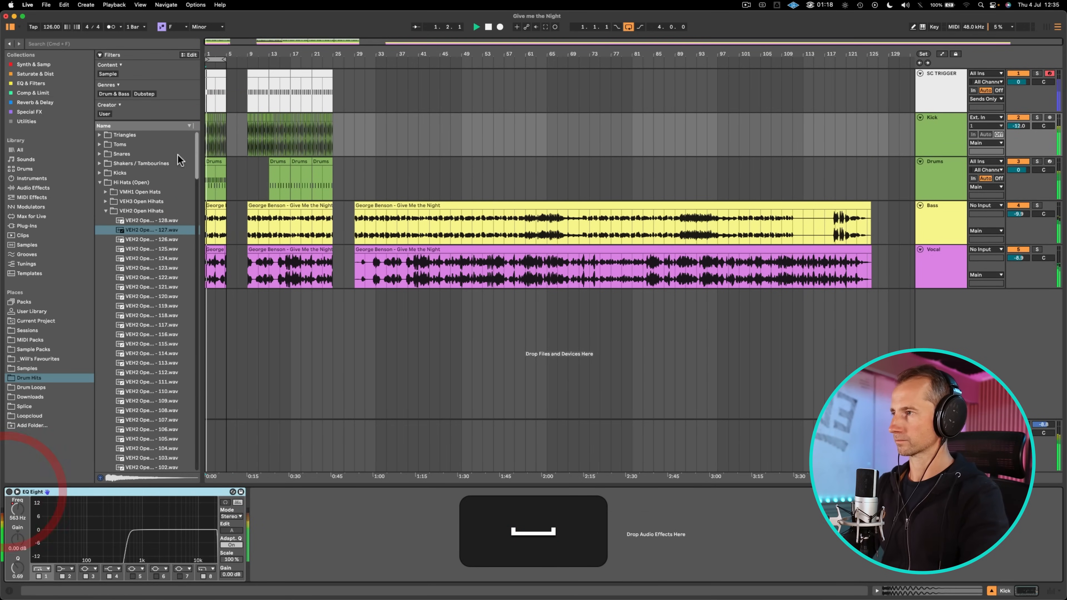
pyautogui.moveTo(215, 54); pyautogui.dragTo(246, 54)
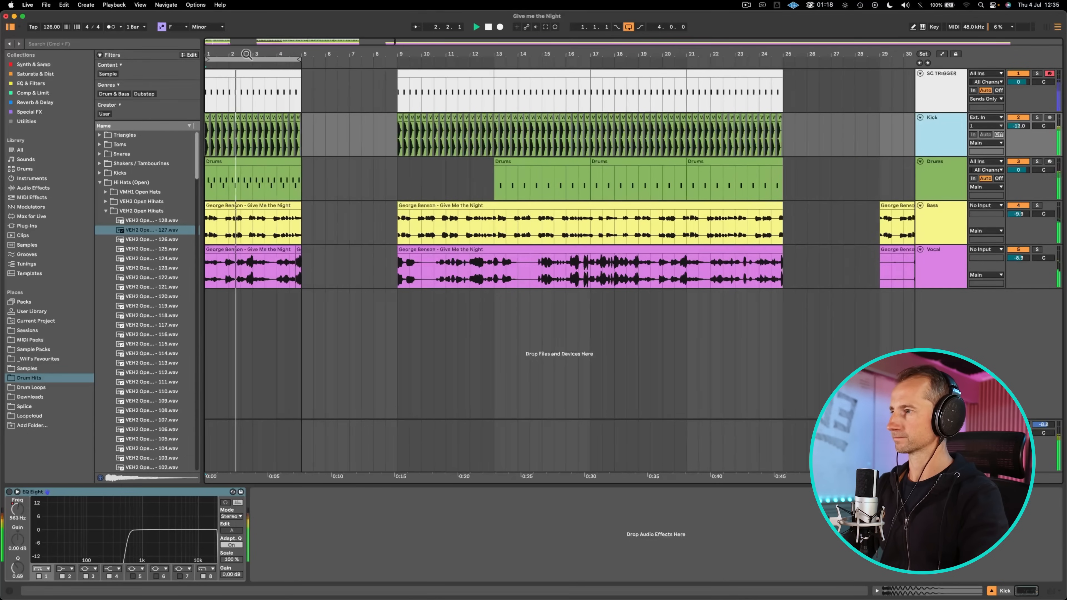
pyautogui.moveTo(299, 175); pyautogui.dragTo(188, 178)
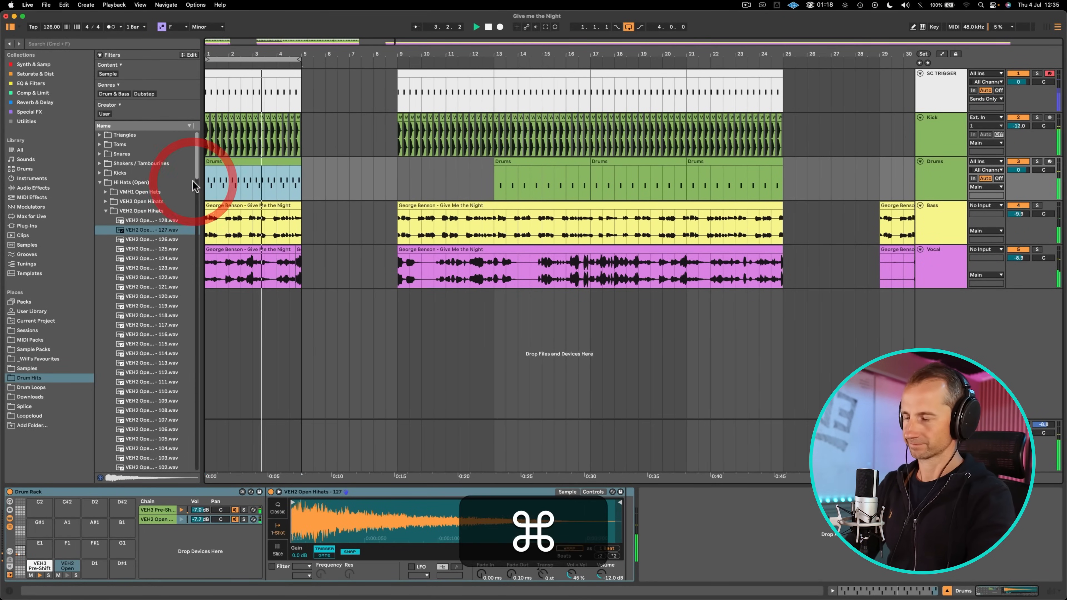
pyautogui.press('super+l')
pyautogui.moveTo(216, 55); pyautogui.dragTo(216, 82)
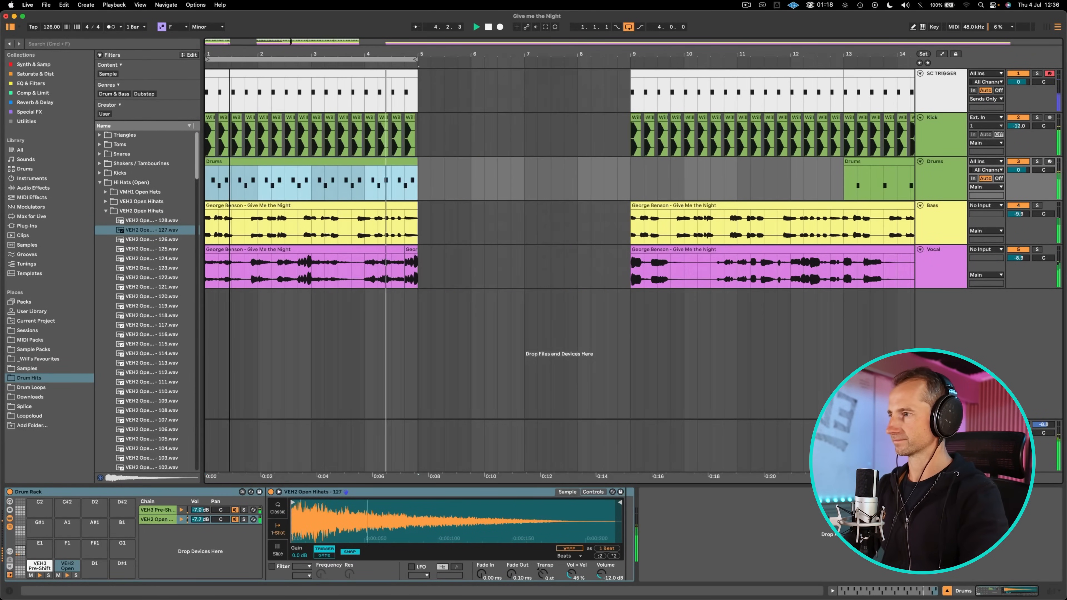
pyautogui.press('space')
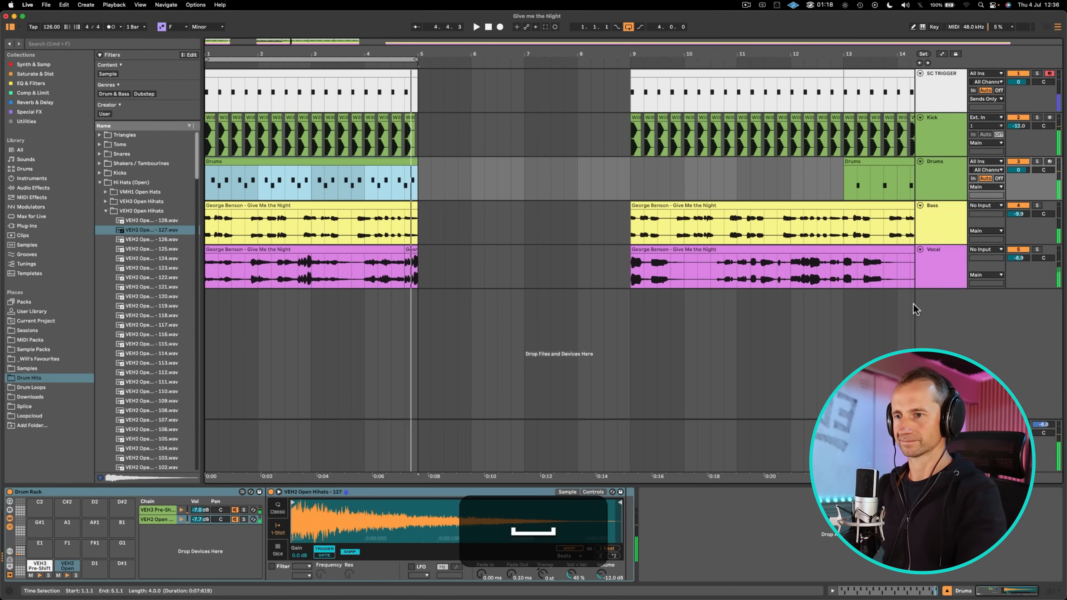
# Add an audio track below Vocal and open the House / Techno folder of the Drum Loops place.
pyautogui.click(932, 276)
pyautogui.press('super+t')
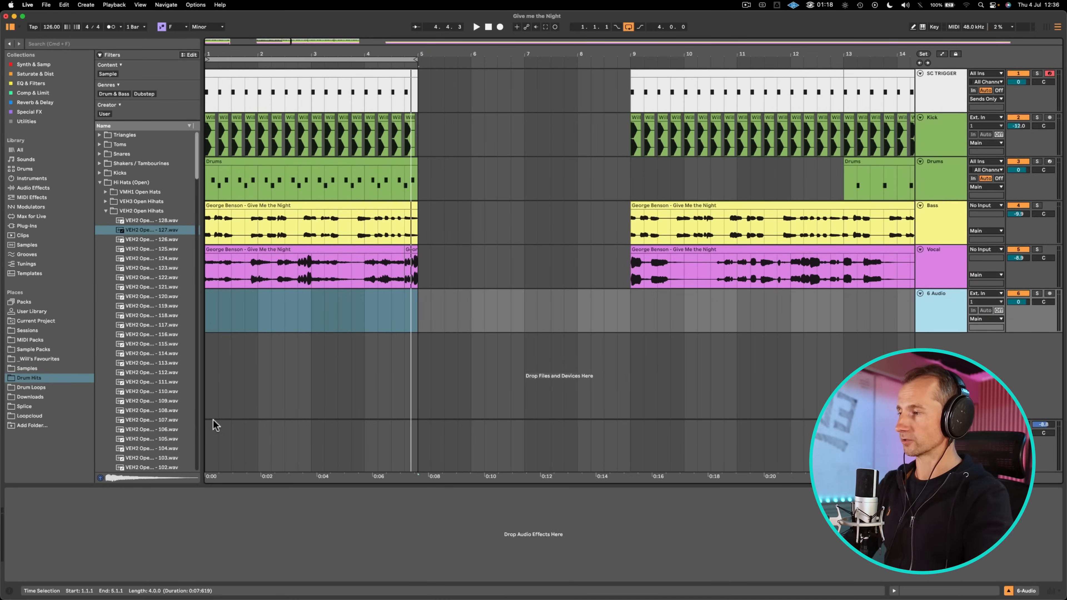
pyautogui.click(34, 388)
pyautogui.click(140, 152)
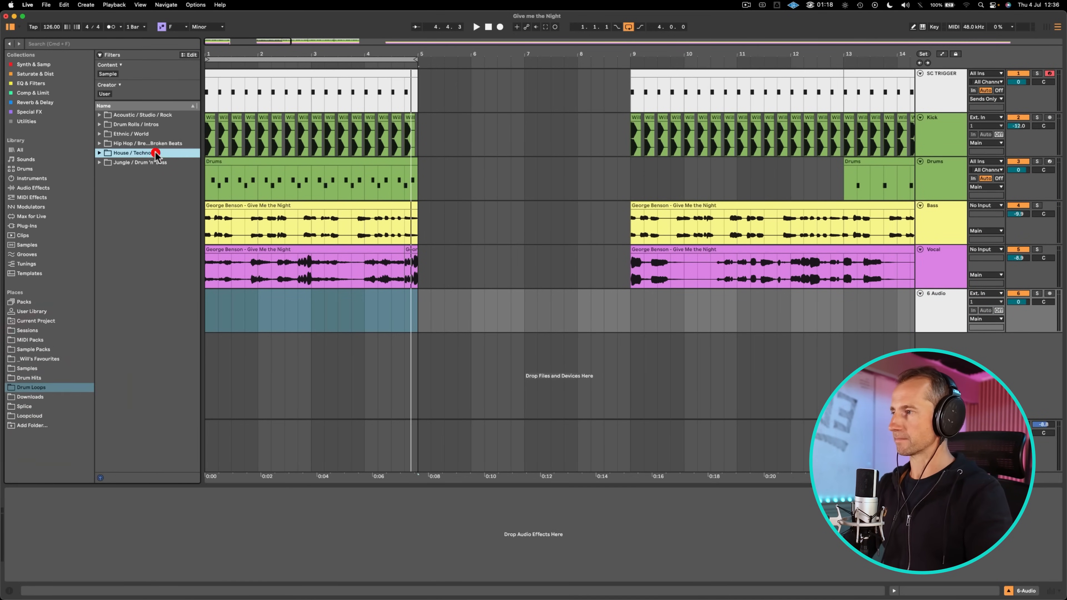
pyautogui.press('Right')
pyautogui.press('Left')
pyautogui.click(134, 158)
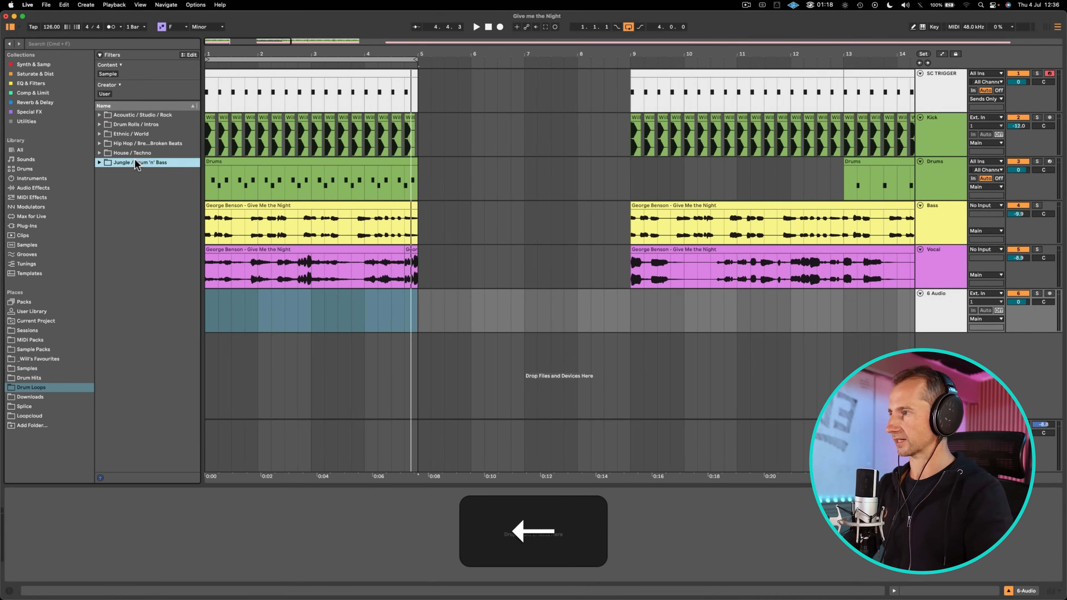
pyautogui.press('Up')
pyautogui.press('Right')
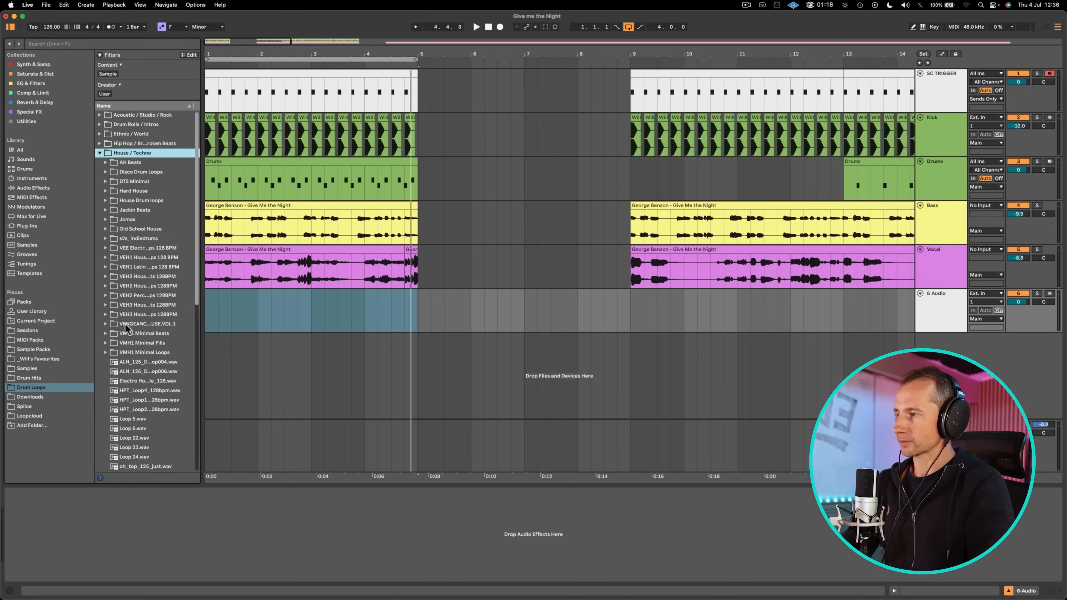
# Open the last VEH3 128 BPM house loops folder and preview several of its loops, including 002, 010 and 042.
pyautogui.click(125, 316)
pyautogui.press('Right')
pyautogui.press('Down')
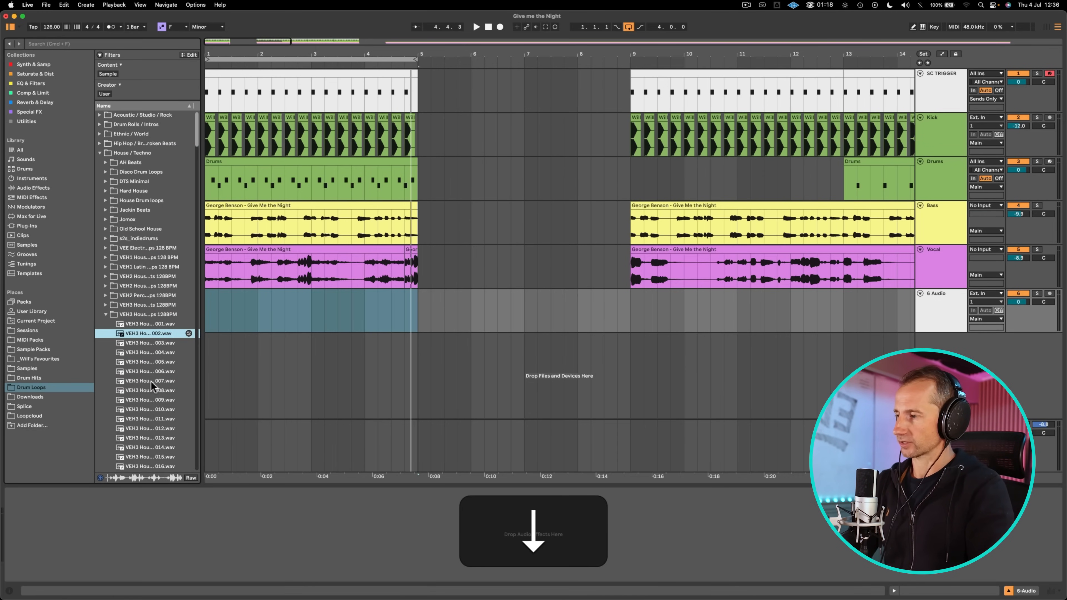
pyautogui.click(156, 410)
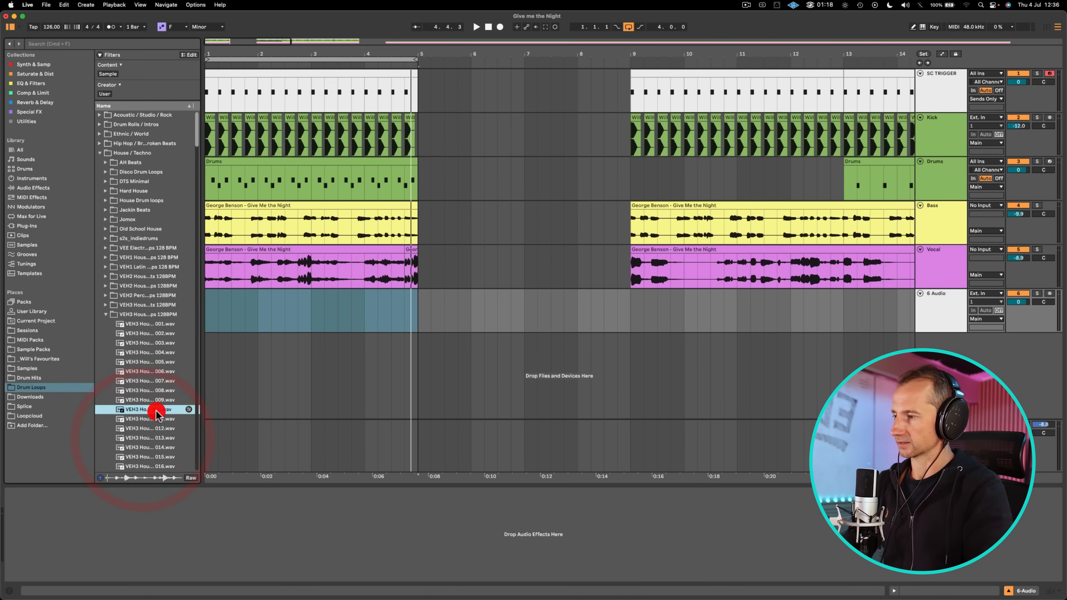
pyautogui.scroll(-10, 151, 337)
pyautogui.click(143, 269)
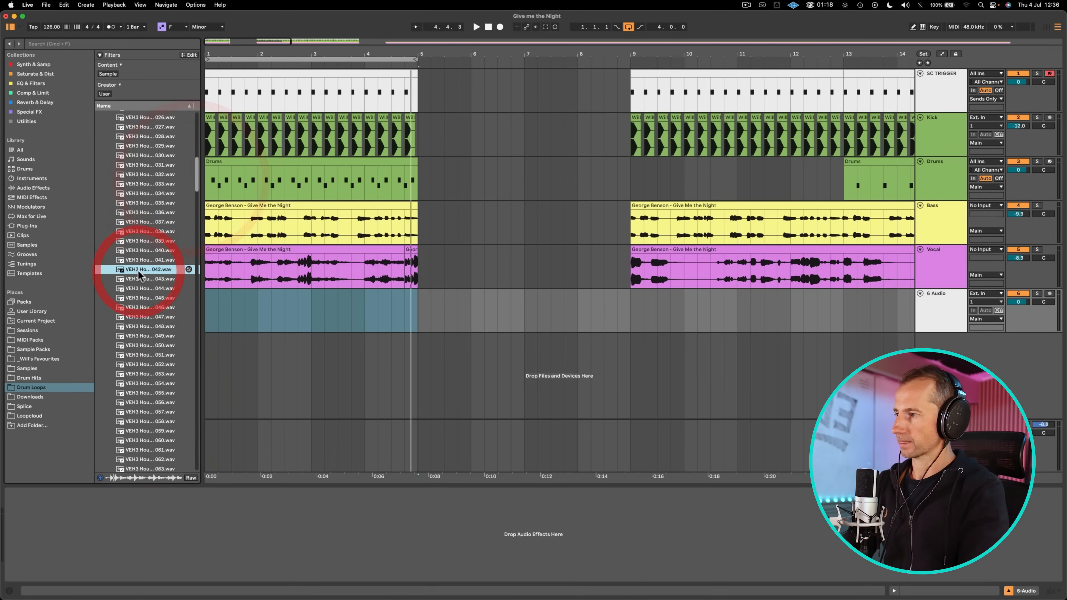
# Audition VEH3 house loops 042 through 050 one after another while the arrangement's first four bars play.
pyautogui.click(211, 188)
pyautogui.press('space')
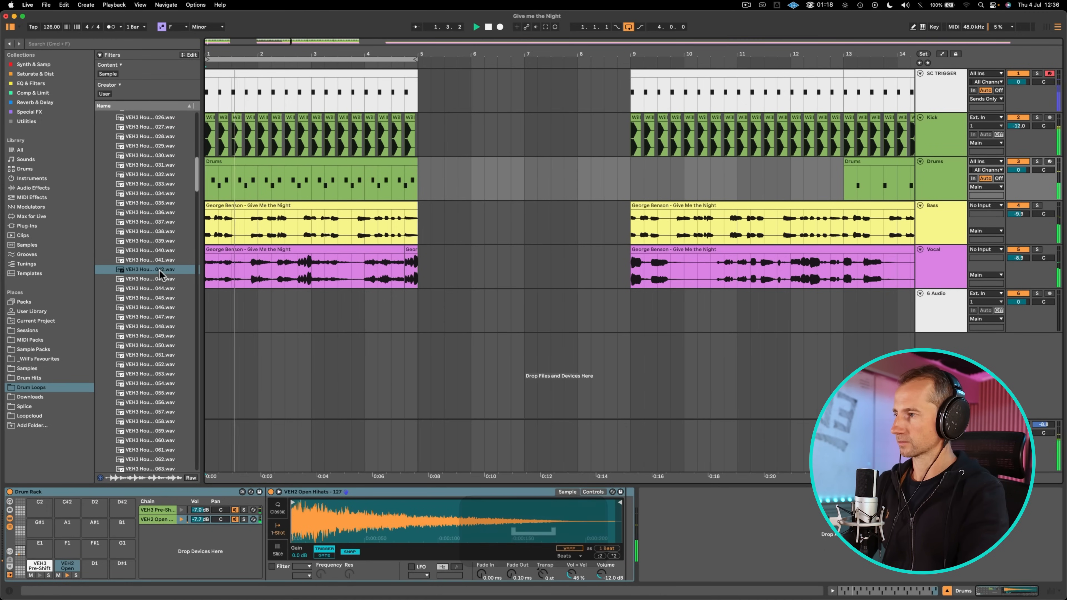
pyautogui.click(159, 270)
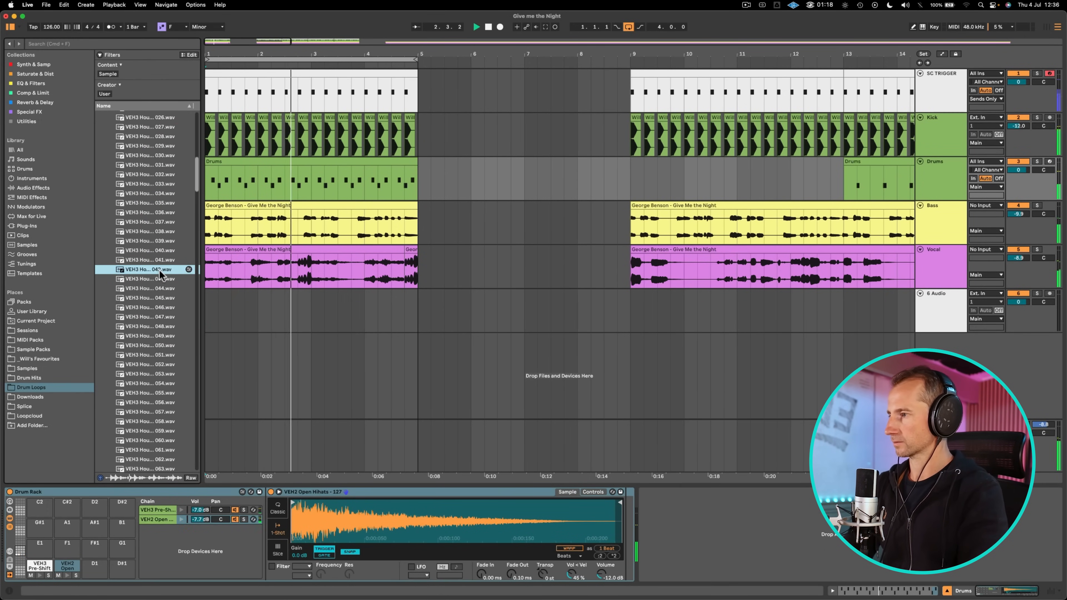
pyautogui.press('Down')
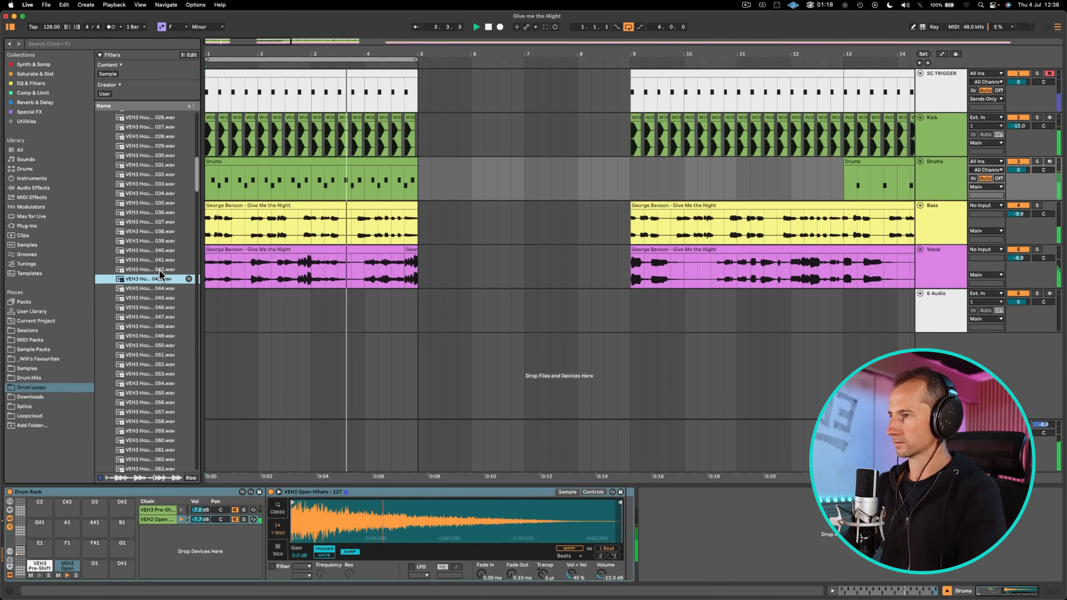
pyautogui.press('Down')
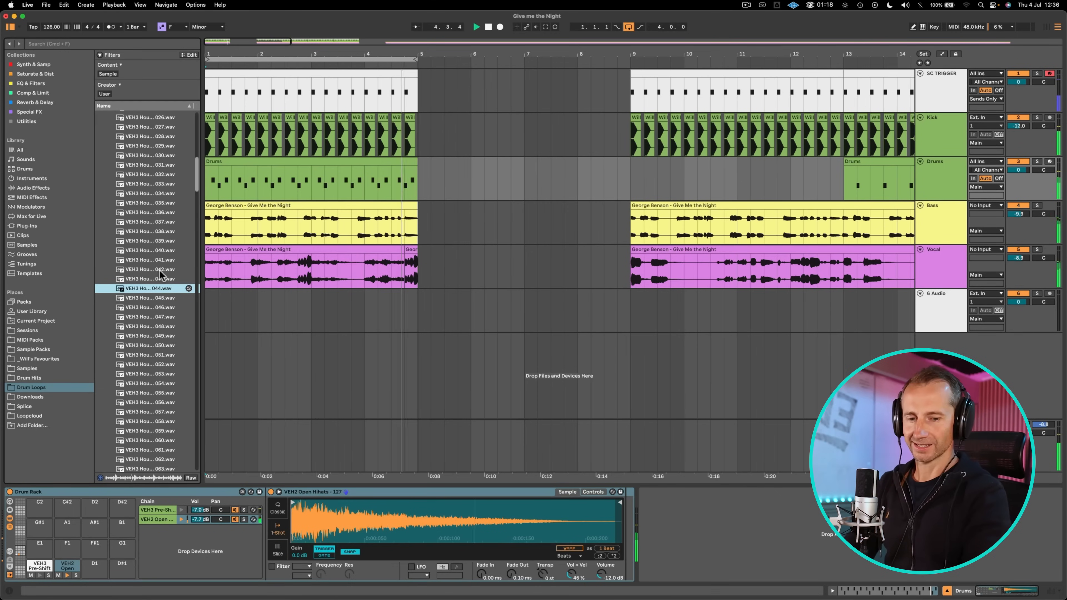
pyautogui.press('Down')
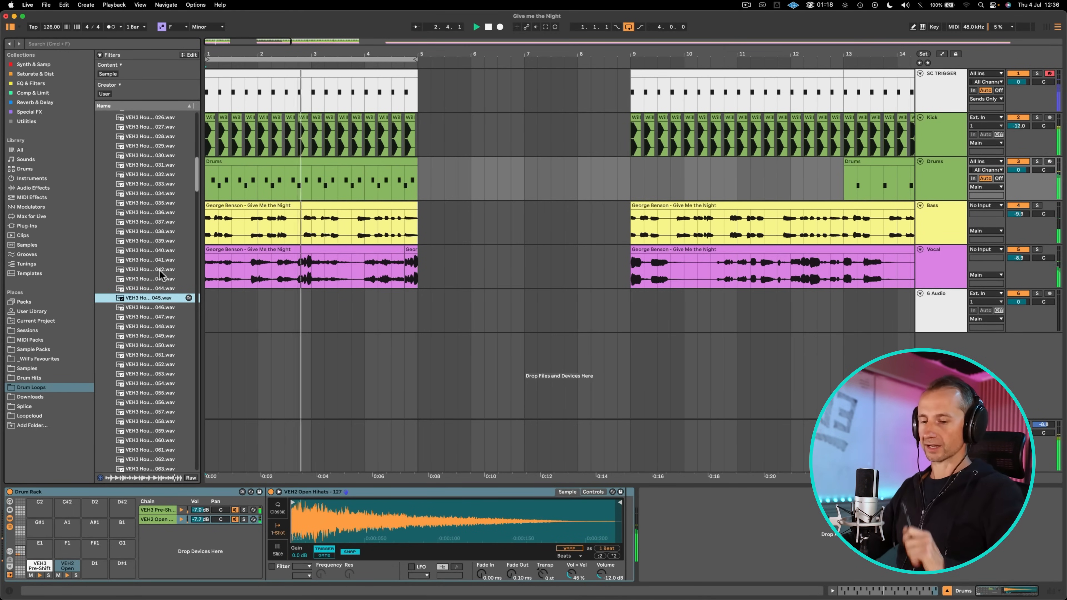
pyautogui.press('Down')
pyautogui.press('Down')
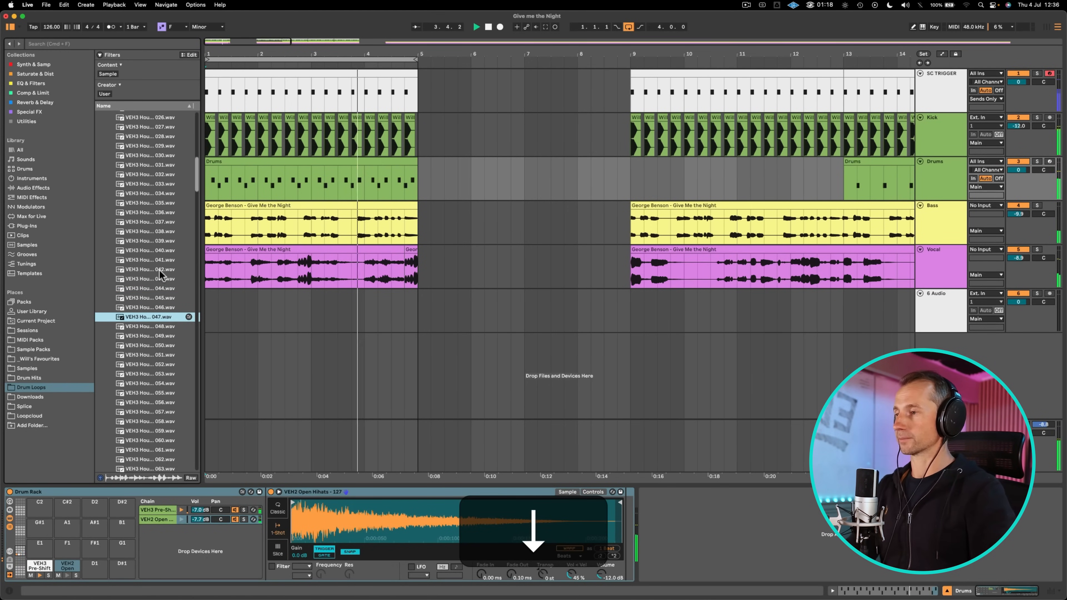
pyautogui.press('Down')
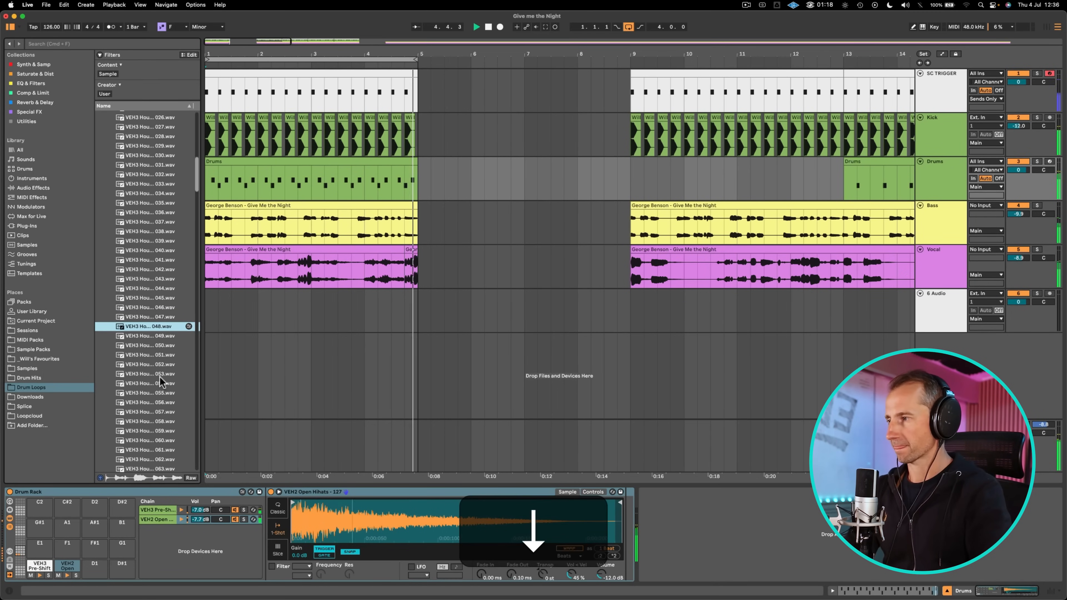
pyautogui.press('Down')
pyautogui.press('Down')
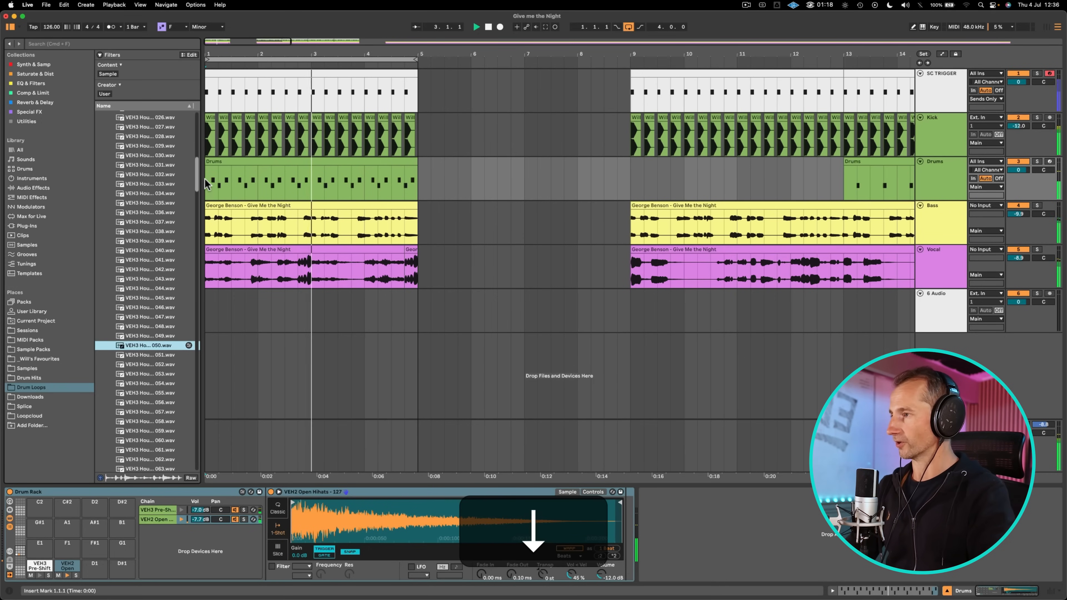
# Find the loop VEH3 Houseloops 128BPM 182 and place it at bar 1 on the new audio track below Vocal.
pyautogui.scroll(-10, 160, 261)
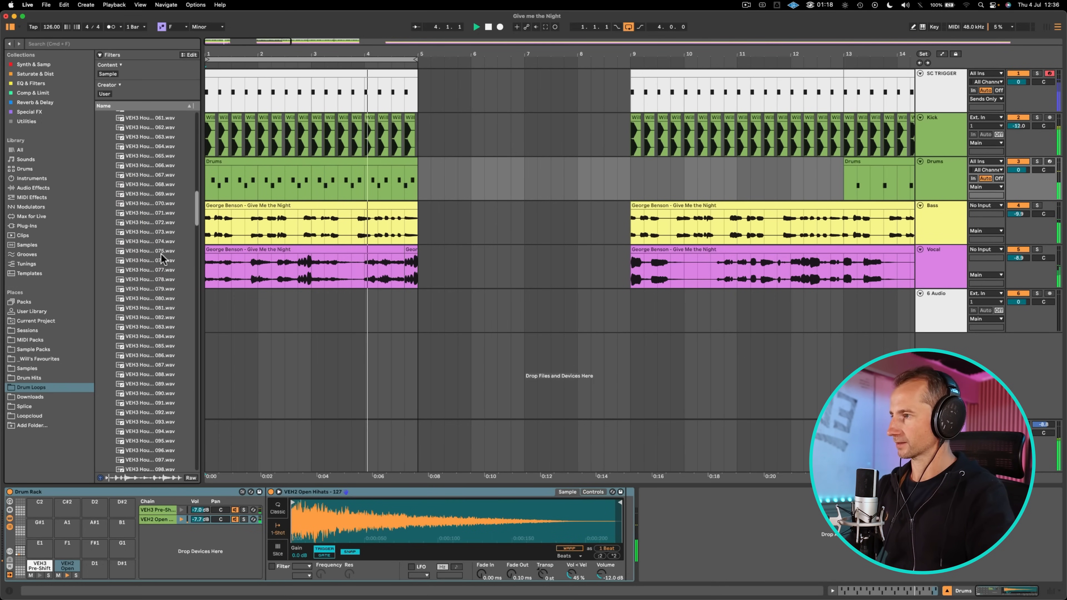
pyautogui.click(150, 251)
pyautogui.scroll(-20, 160, 295)
pyautogui.click(152, 389)
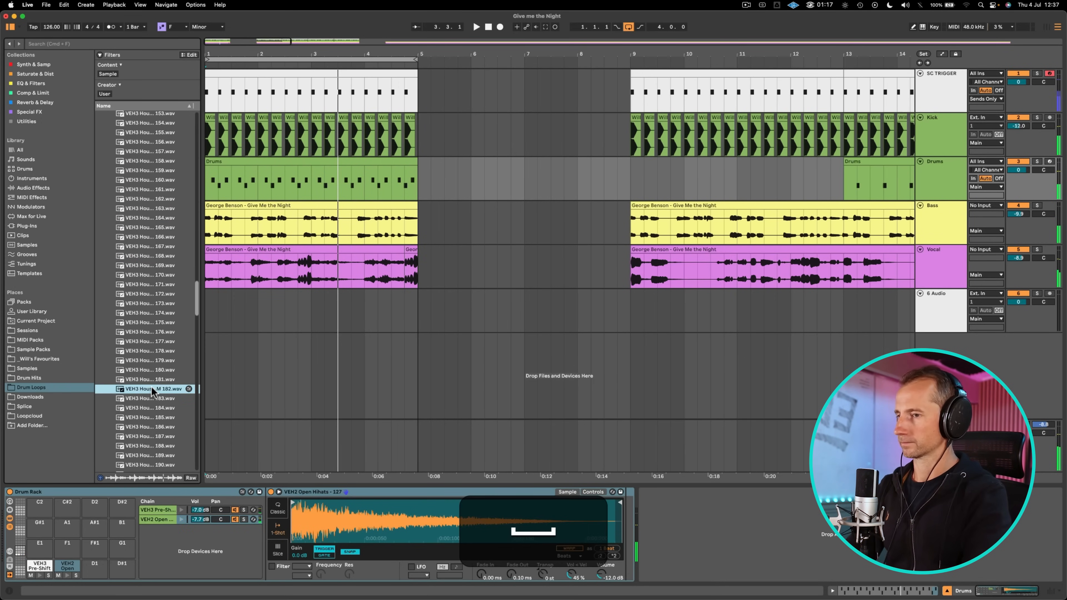
pyautogui.moveTo(171, 372); pyautogui.dragTo(220, 317)
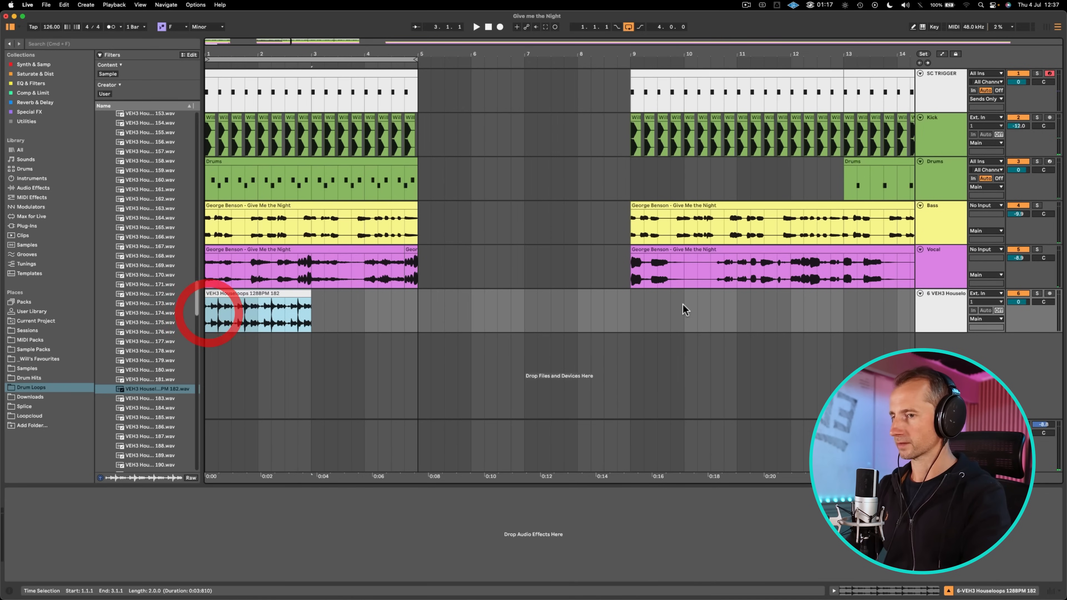
# With the house loop track soloed, set its volume to -6.5 dB and extend the loop clip to bar 5.
pyautogui.click(1040, 292)
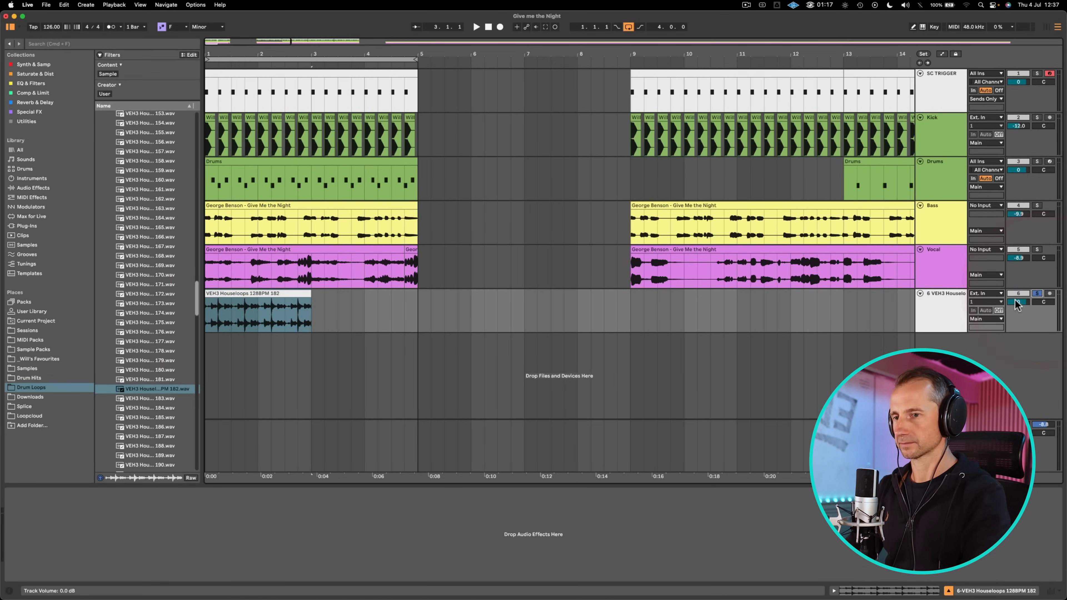
pyautogui.moveTo(1019, 301); pyautogui.dragTo(1019, 310)
pyautogui.press('space')
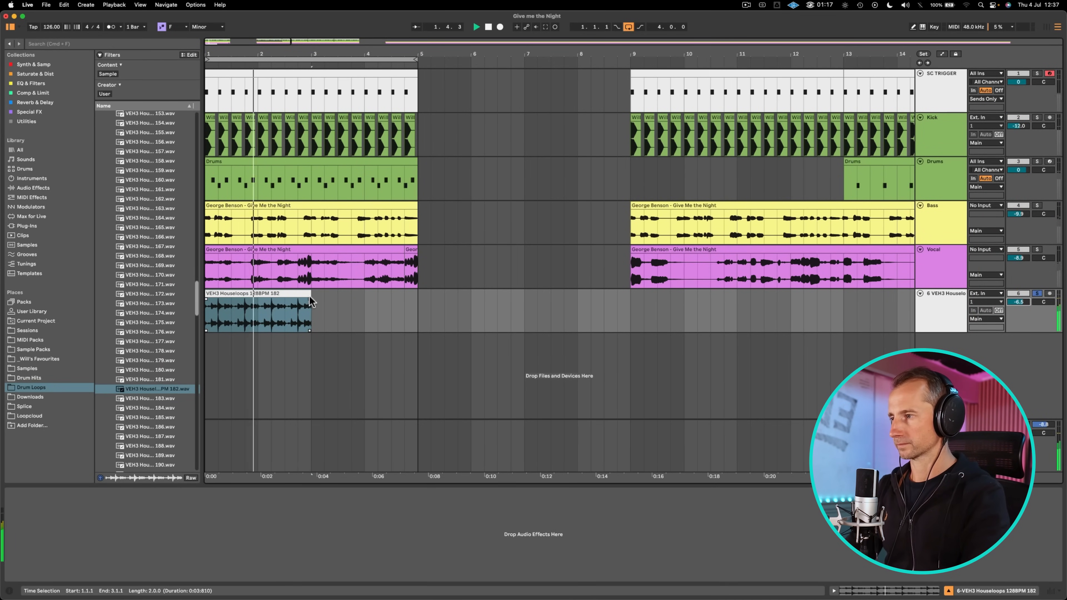
pyautogui.moveTo(311, 308); pyautogui.dragTo(410, 308)
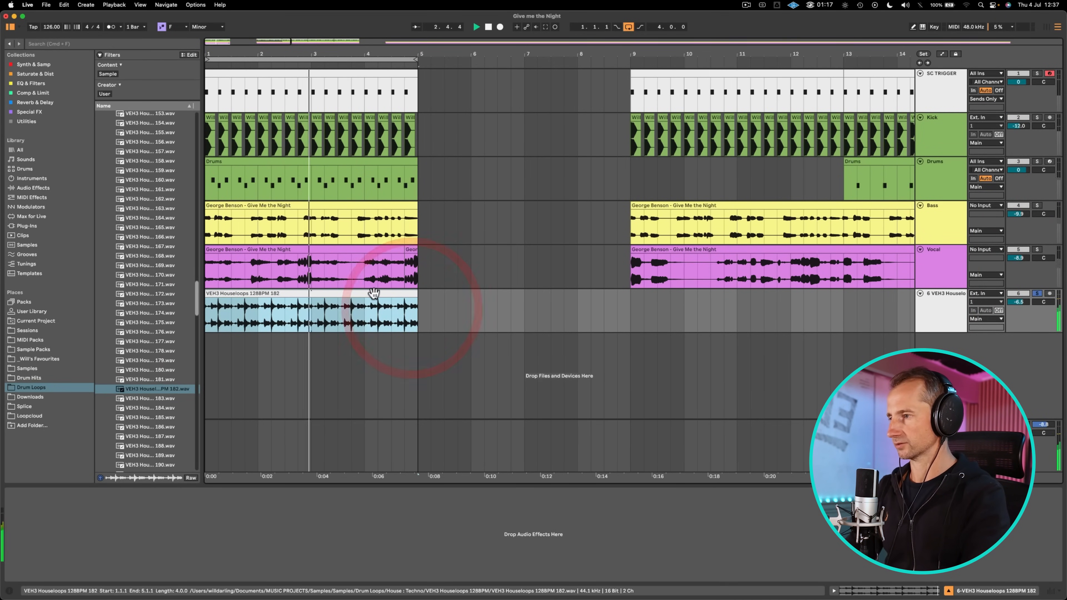
# Change the warp mode in the house loop clip's sample view and return to the arrangement.
pyautogui.doubleClick(374, 306)
pyautogui.click(115, 269)
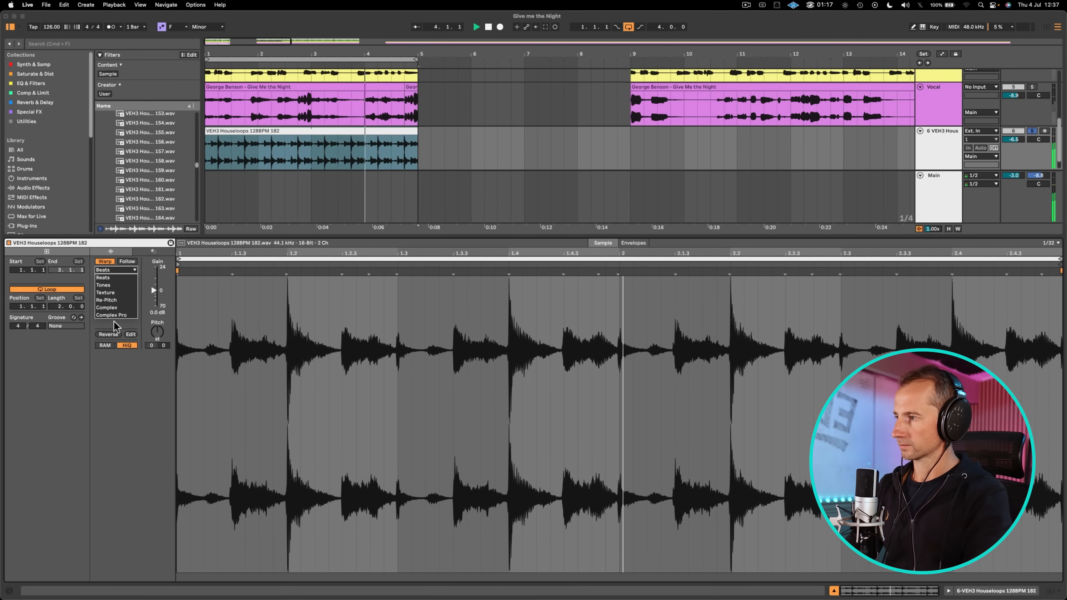
pyautogui.click(115, 325)
pyautogui.hotkey('shift', 'Tab')
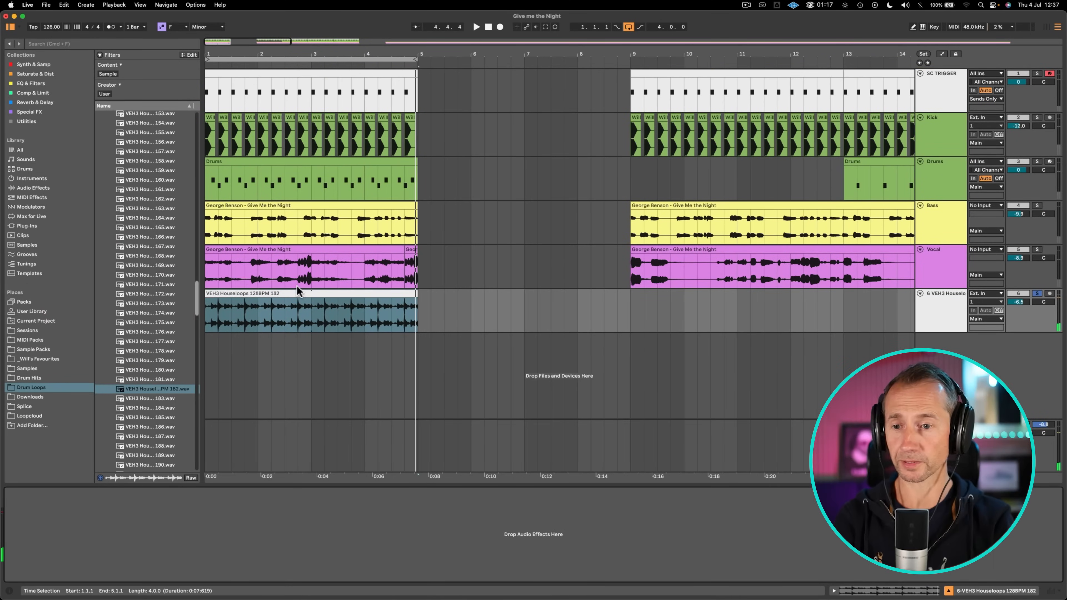
pyautogui.click(262, 310)
pyautogui.click(272, 311)
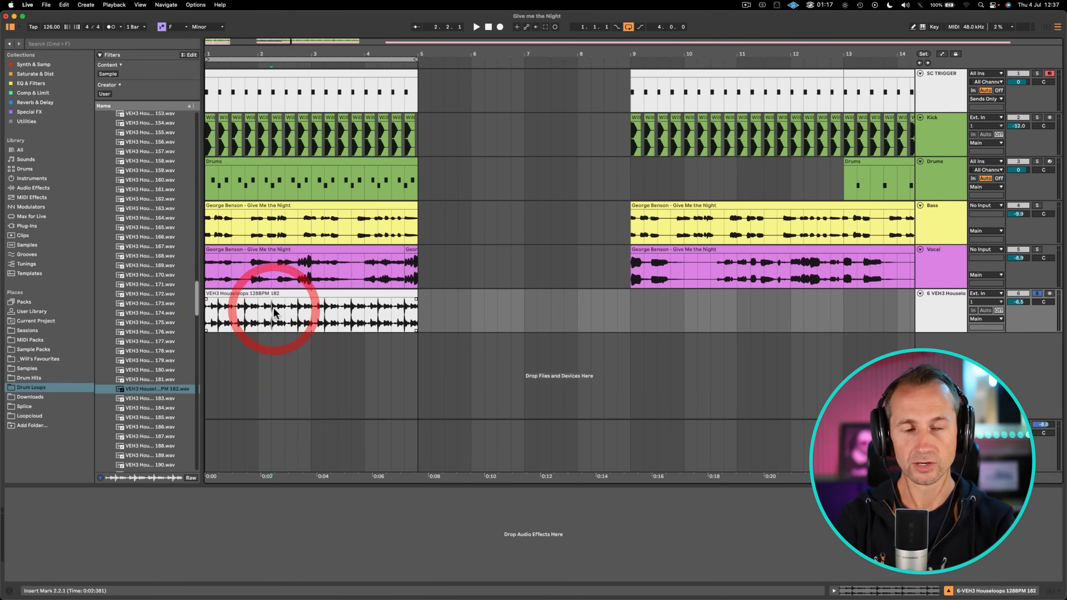
# Copy the SC COMP sidechain compressor from the Bass track to the VEH3 house loop track.
pyautogui.click(946, 232)
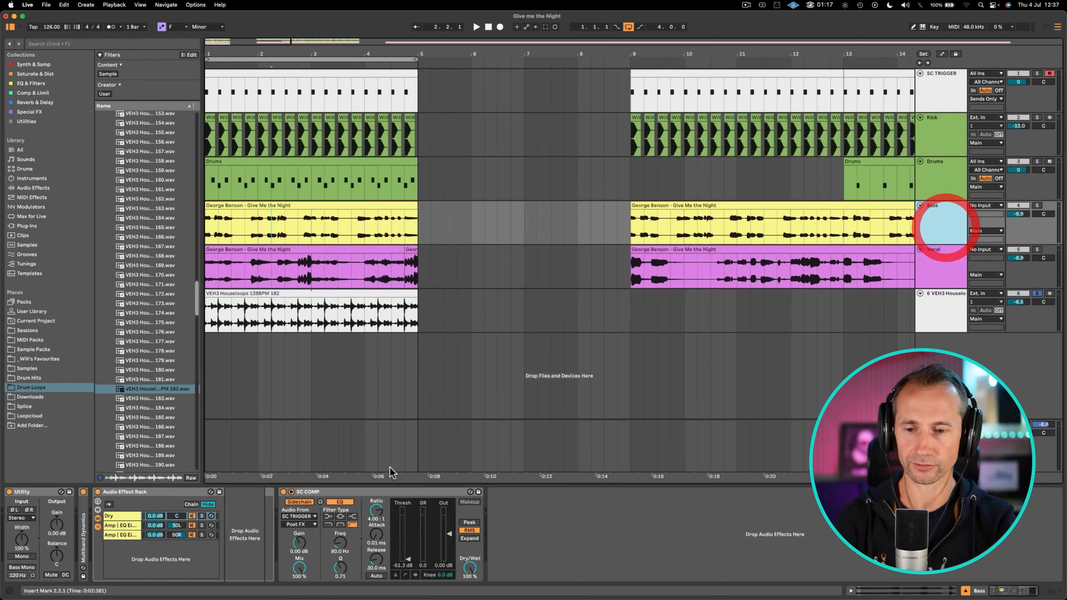
pyautogui.click(355, 491)
pyautogui.press('super+c')
pyautogui.click(931, 300)
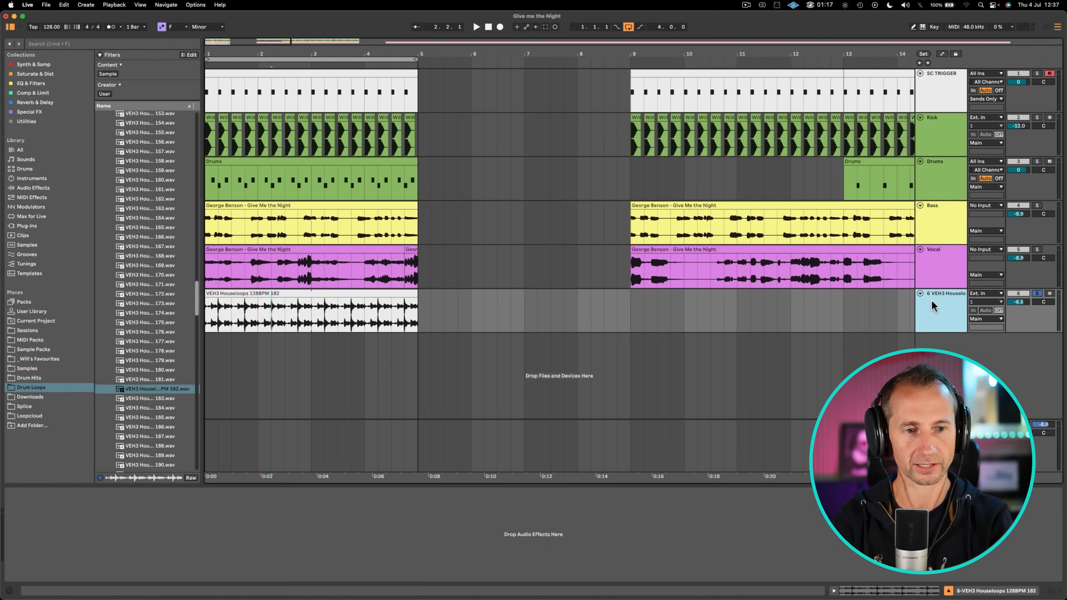
pyautogui.click(262, 553)
pyautogui.press('super+v')
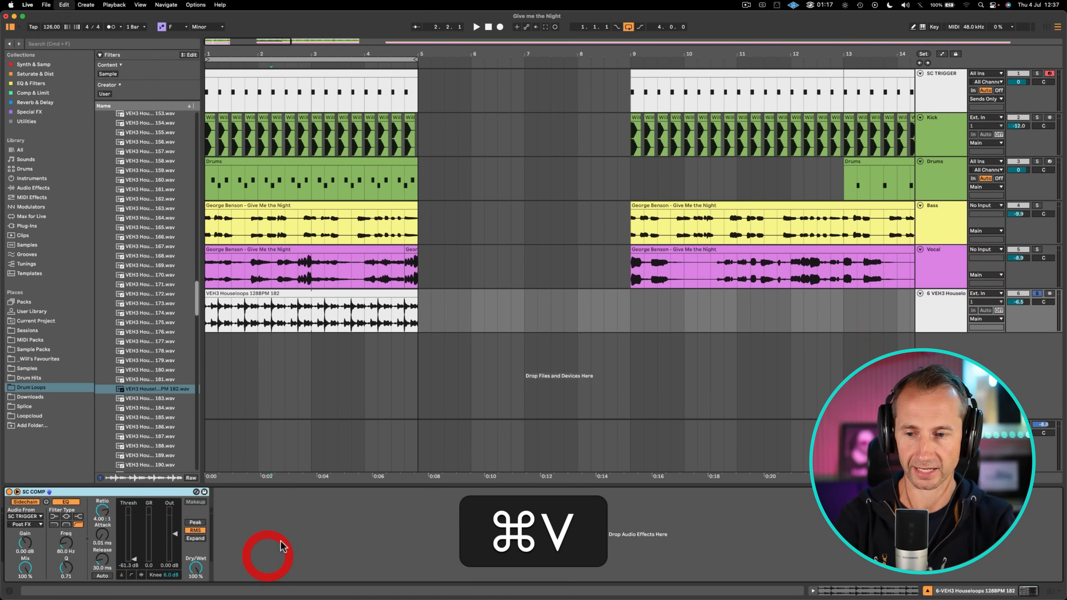
# Add EQ Eight after SC COMP on the soloed house loop track and cut the lows below 271 Hz during playback.
pyautogui.click(1036, 293)
pyautogui.press('space')
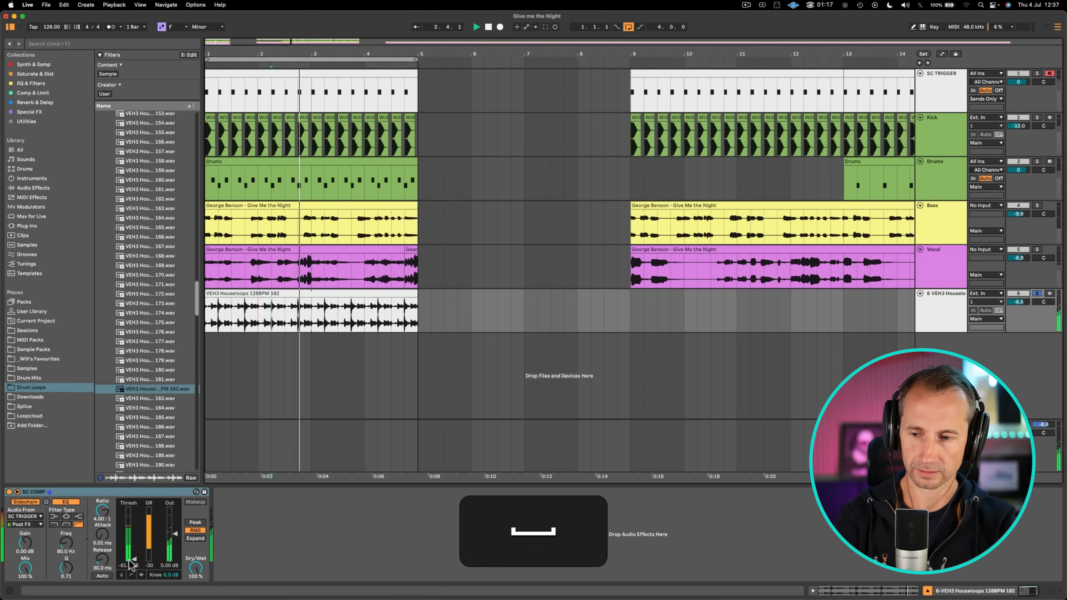
pyautogui.click(32, 83)
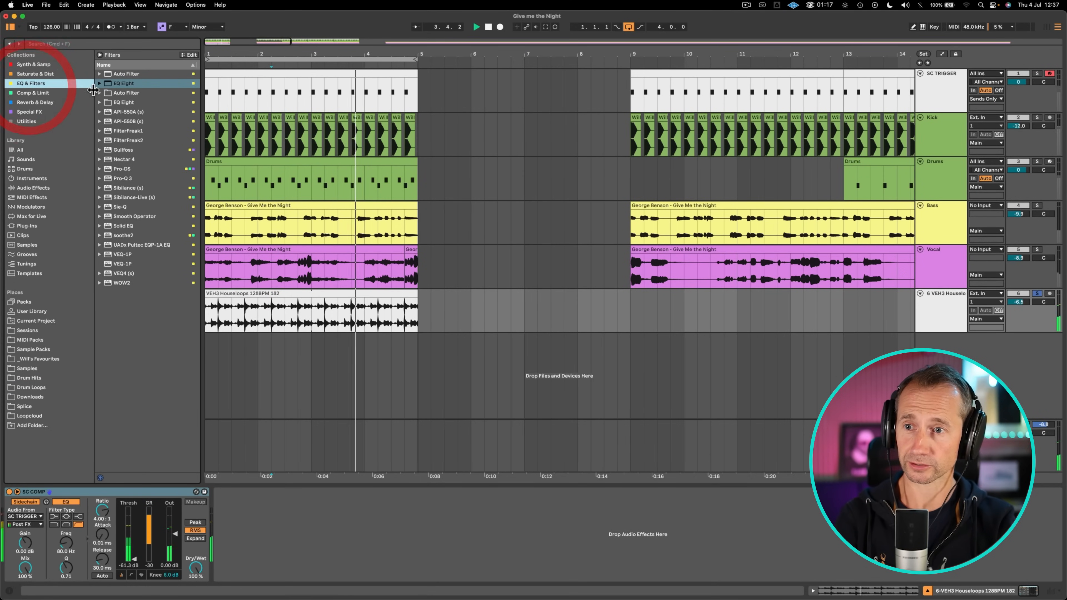
pyautogui.moveTo(124, 83); pyautogui.dragTo(289, 537)
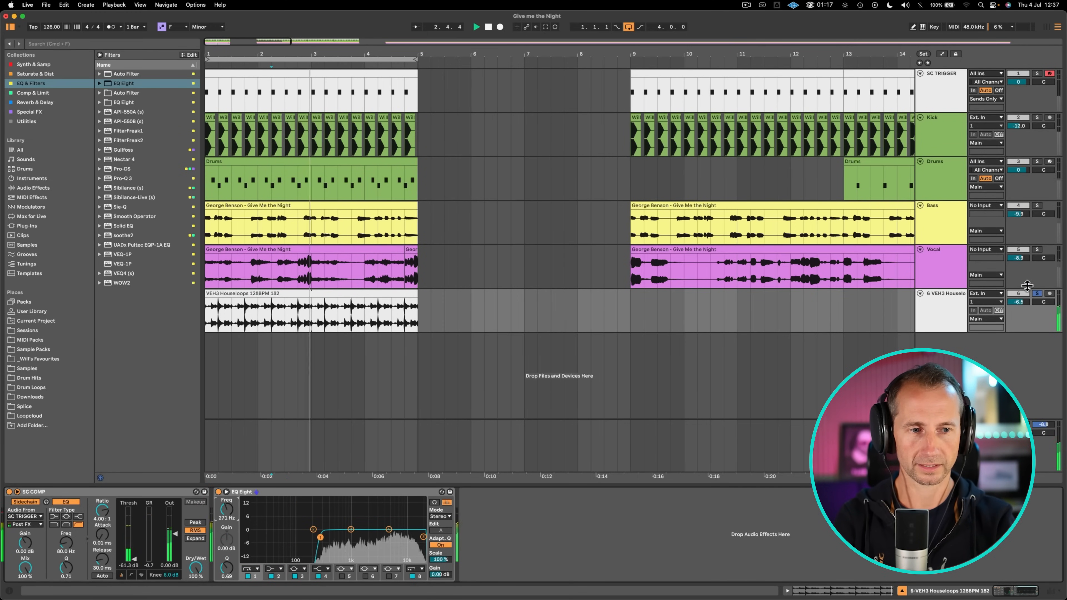
# Unsolo the house loop track, set its volume to -6.7 dB against the full mix and save the set.
pyautogui.click(1037, 294)
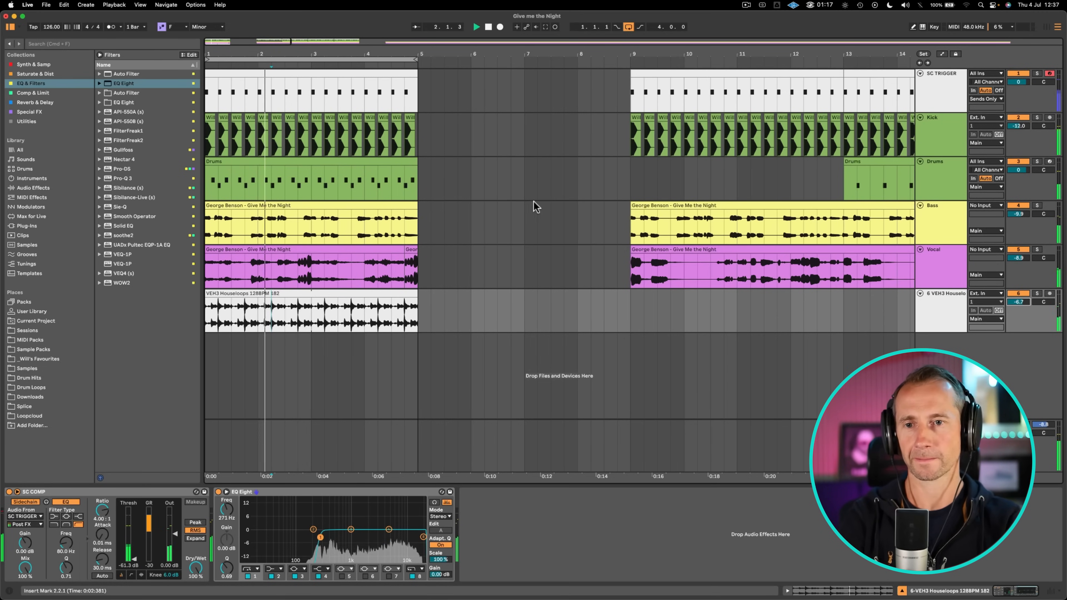
pyautogui.press('space')
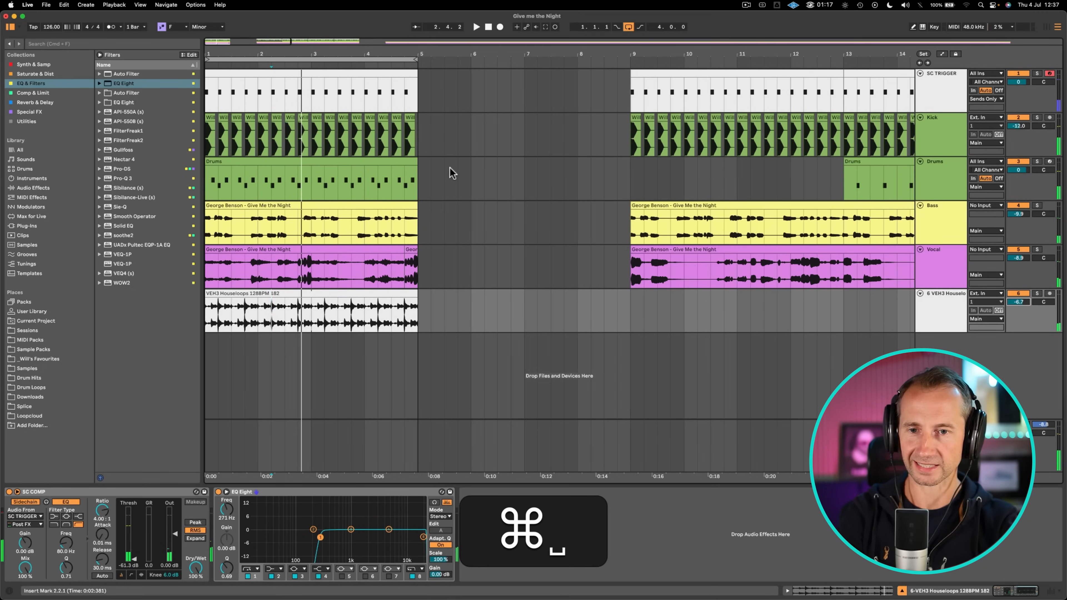
pyautogui.press('super+s')
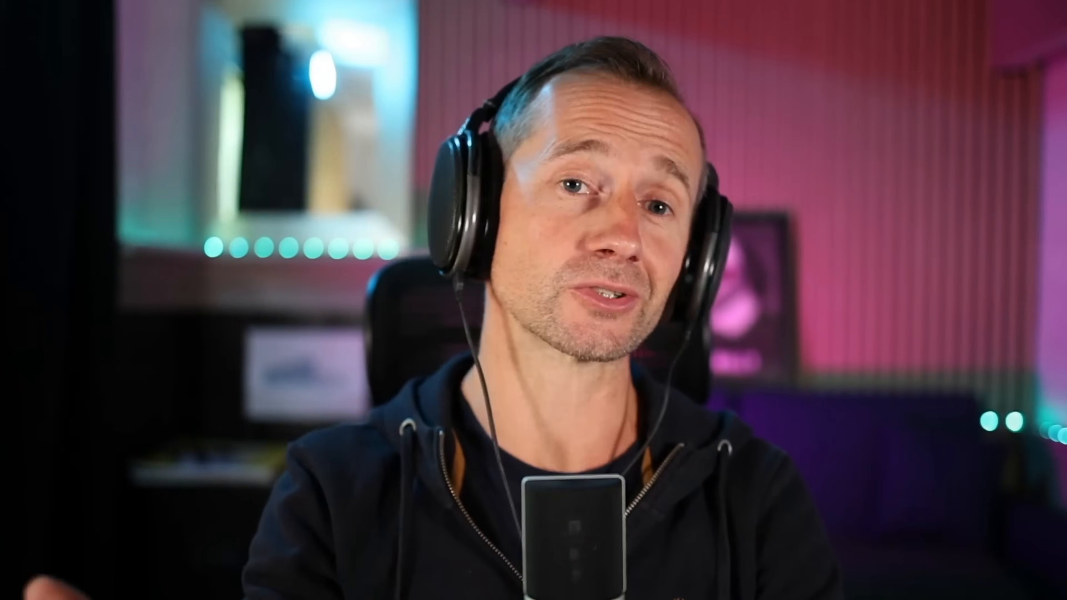
# Listen to the Give me the night melody clip in solo from bar 1 across the four-bar loop.
pyautogui.click(312, 338)
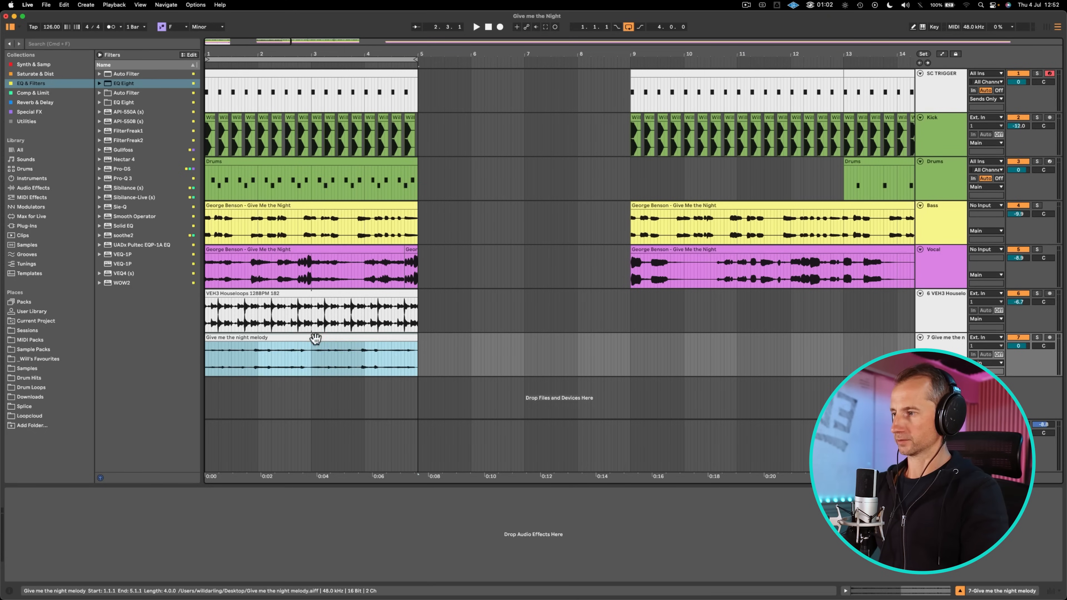
pyautogui.click(207, 355)
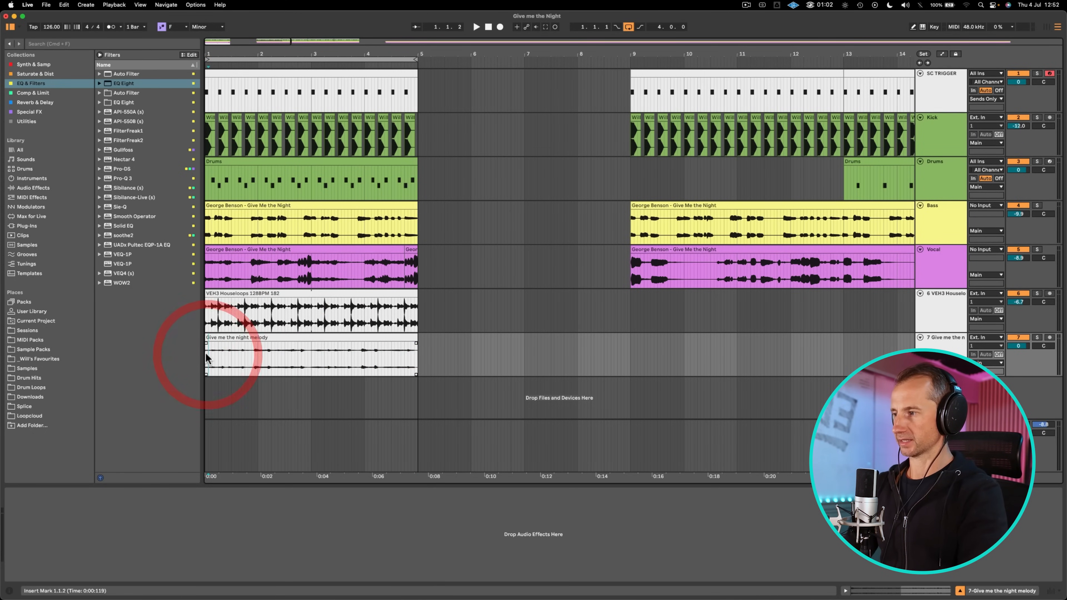
pyautogui.click(206, 354)
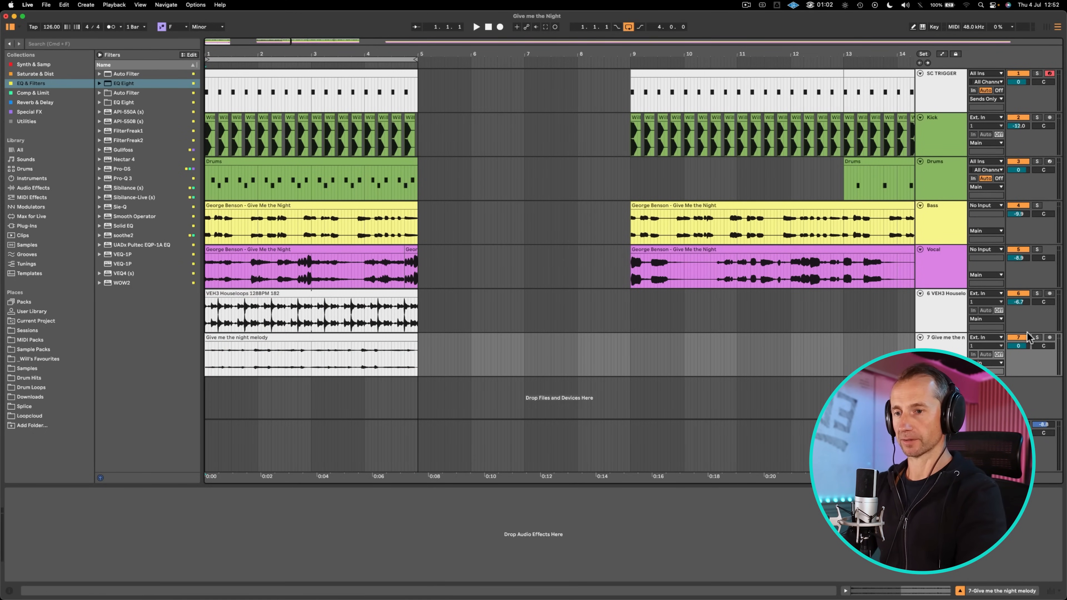
pyautogui.press('space')
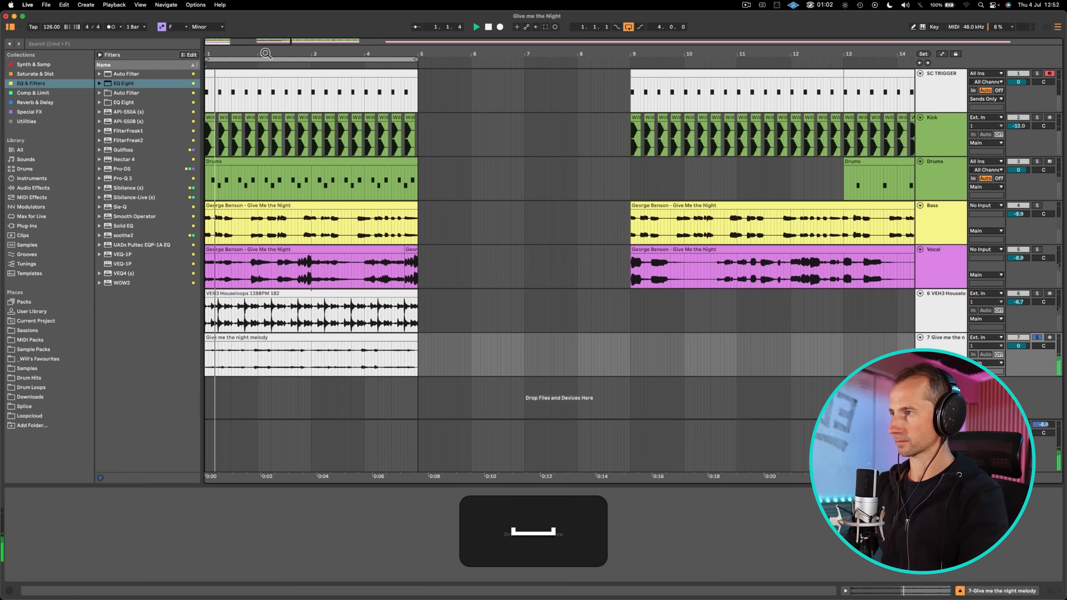
pyautogui.moveTo(263, 54); pyautogui.dragTo(235, 54)
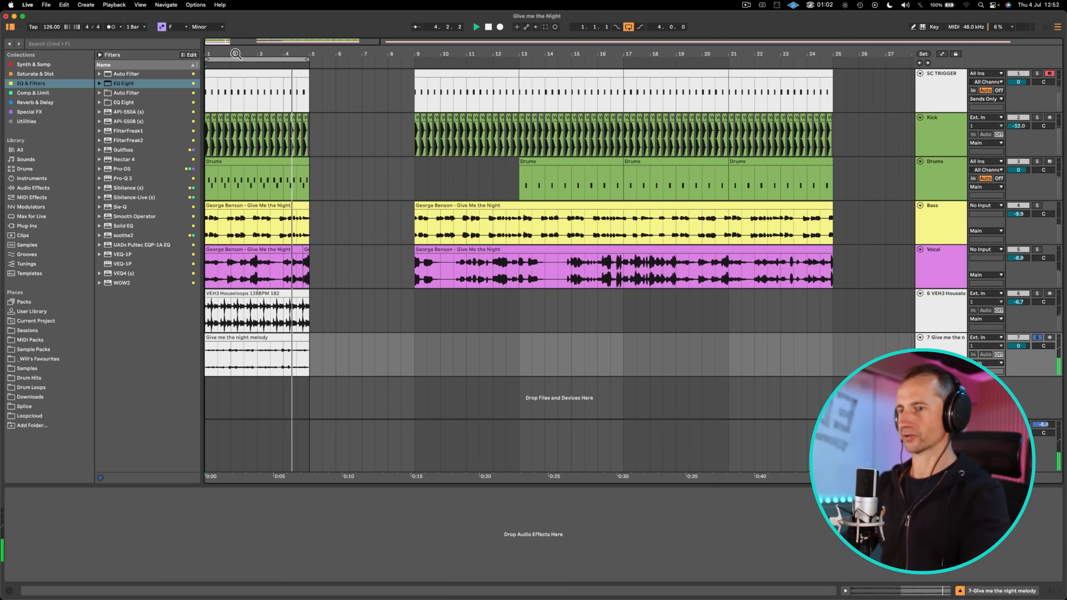
pyautogui.press('space')
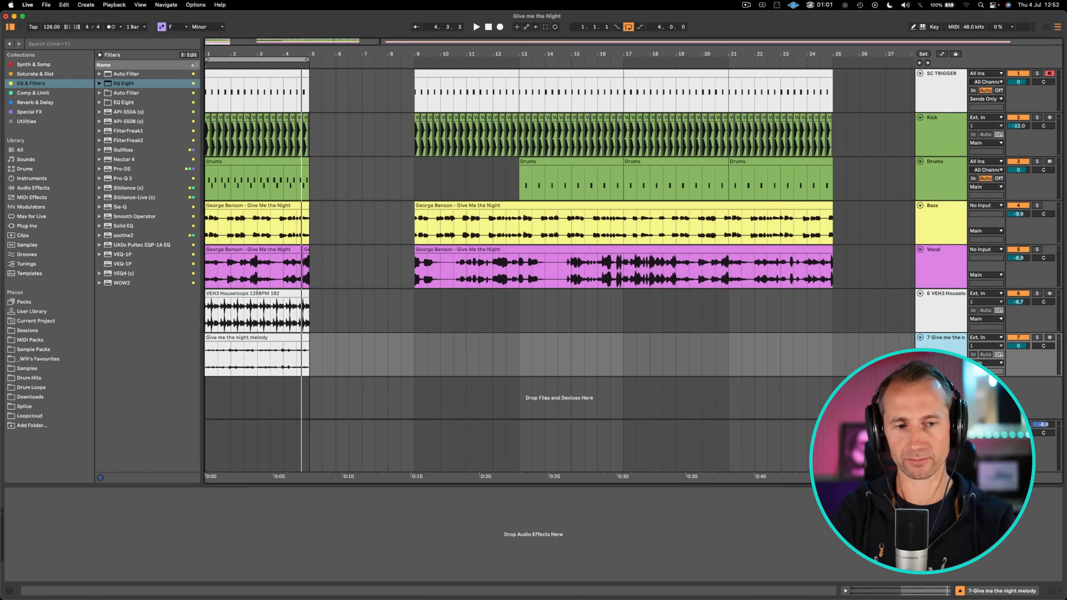
# Copy the SC COMP sidechain compressor from the Bass track to the Give me the night melody track.
pyautogui.click(943, 231)
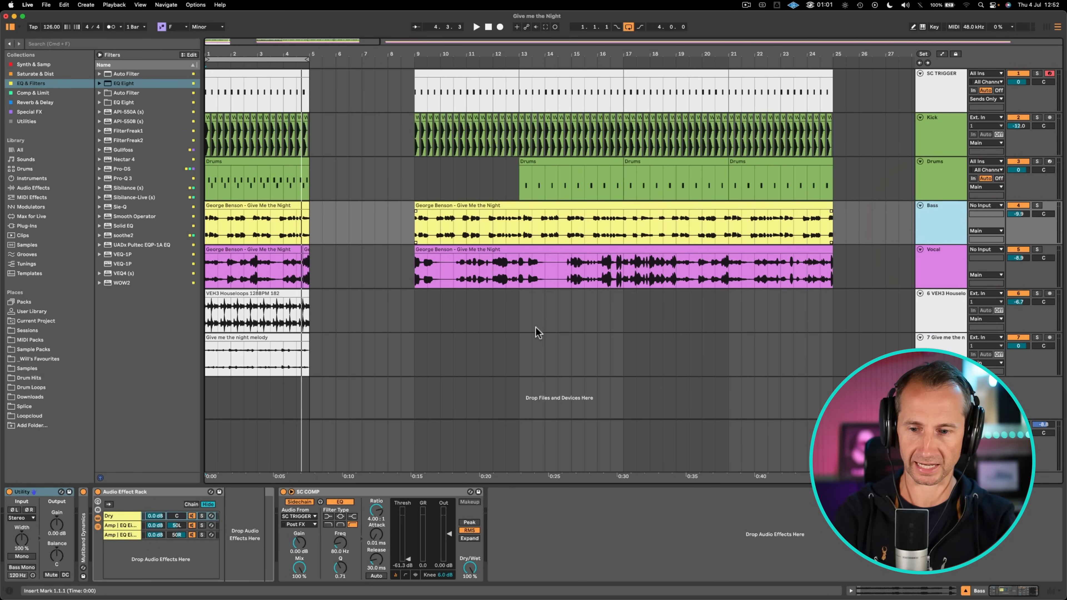
pyautogui.click(370, 497)
pyautogui.press('super+c')
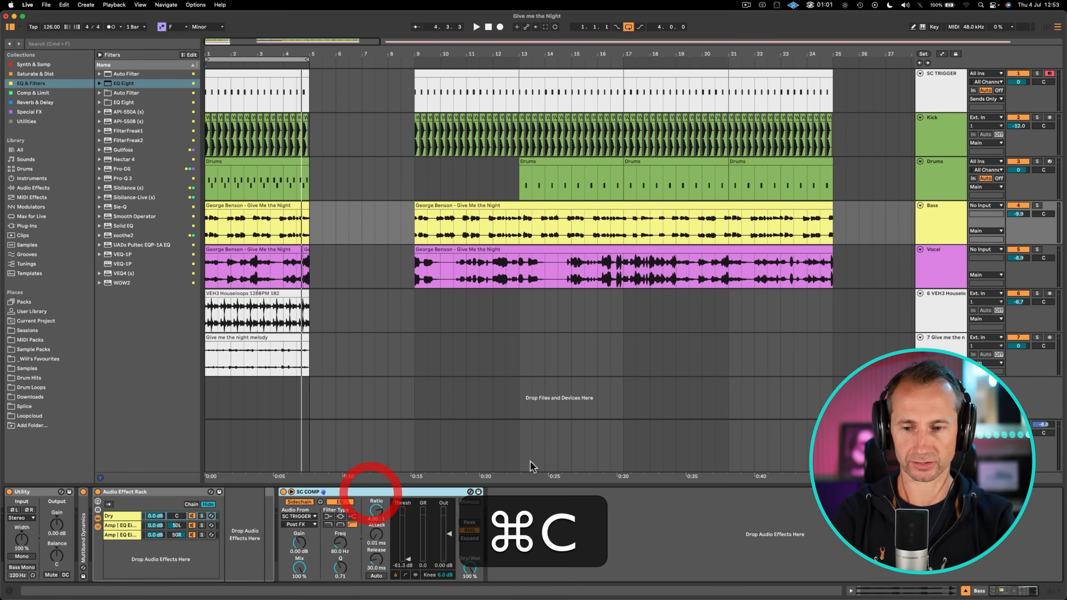
pyautogui.click(935, 342)
pyautogui.click(430, 507)
pyautogui.press('super+v')
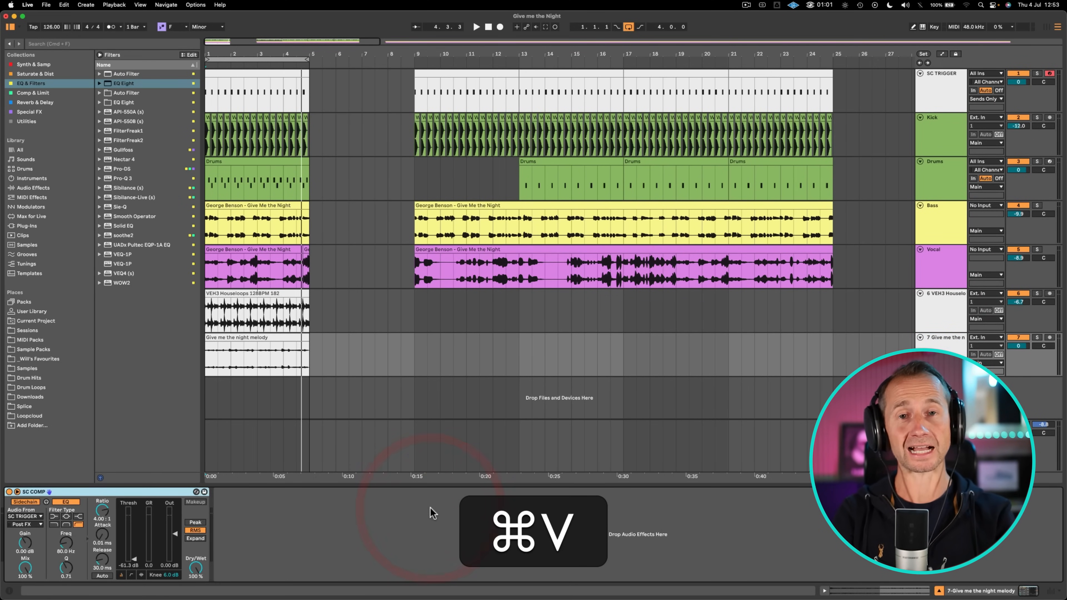
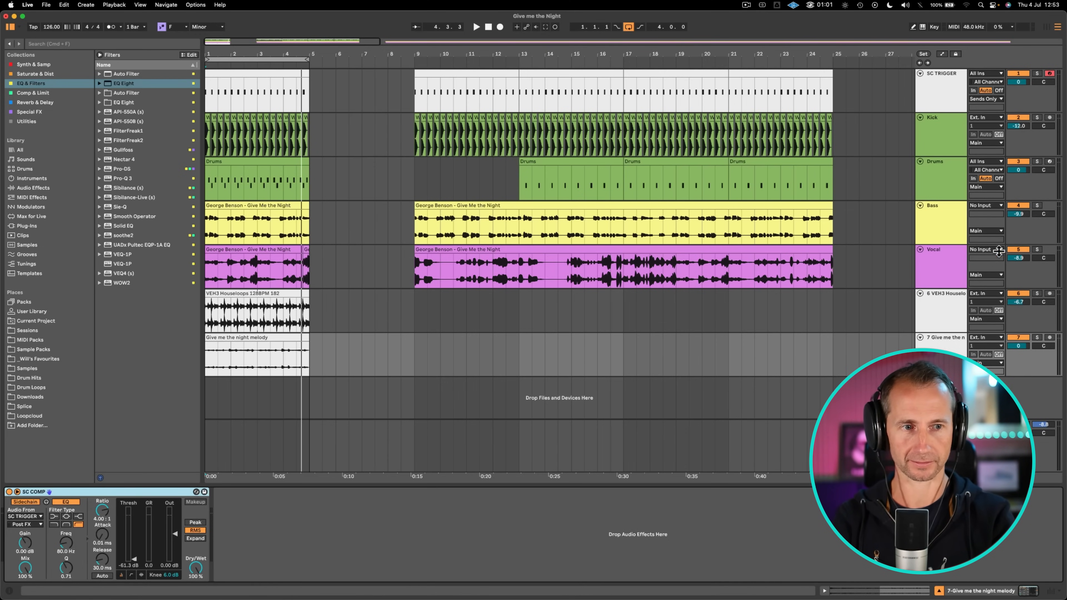
# Solo the Bass and Kick tracks, play the loop and add the melody track to the solo group.
pyautogui.click(1038, 206)
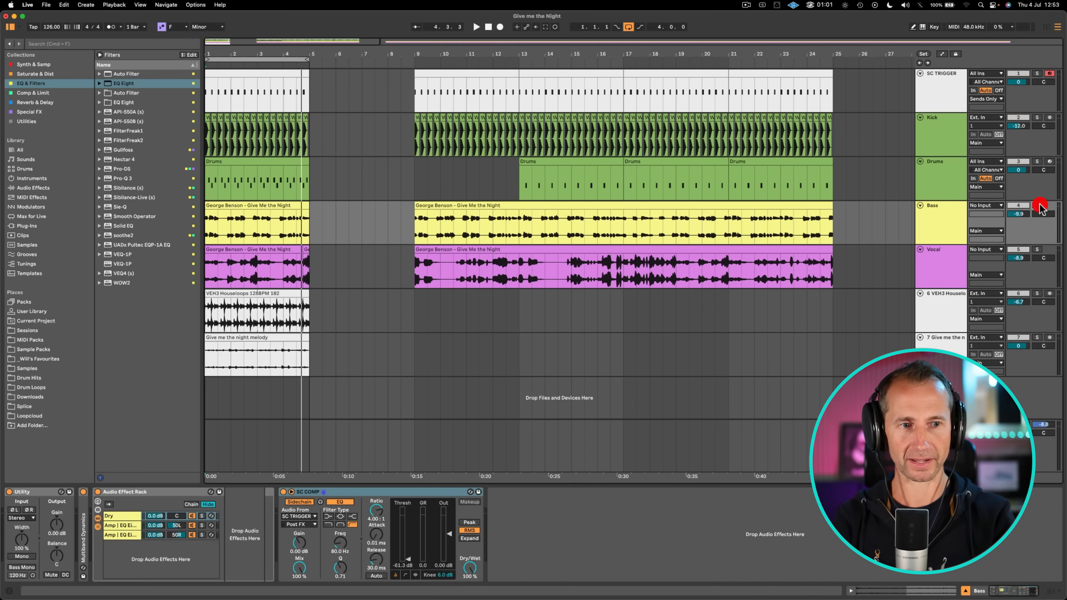
pyautogui.keyDown('super'); pyautogui.click(1038, 119); pyautogui.keyUp('super')
pyautogui.press('space')
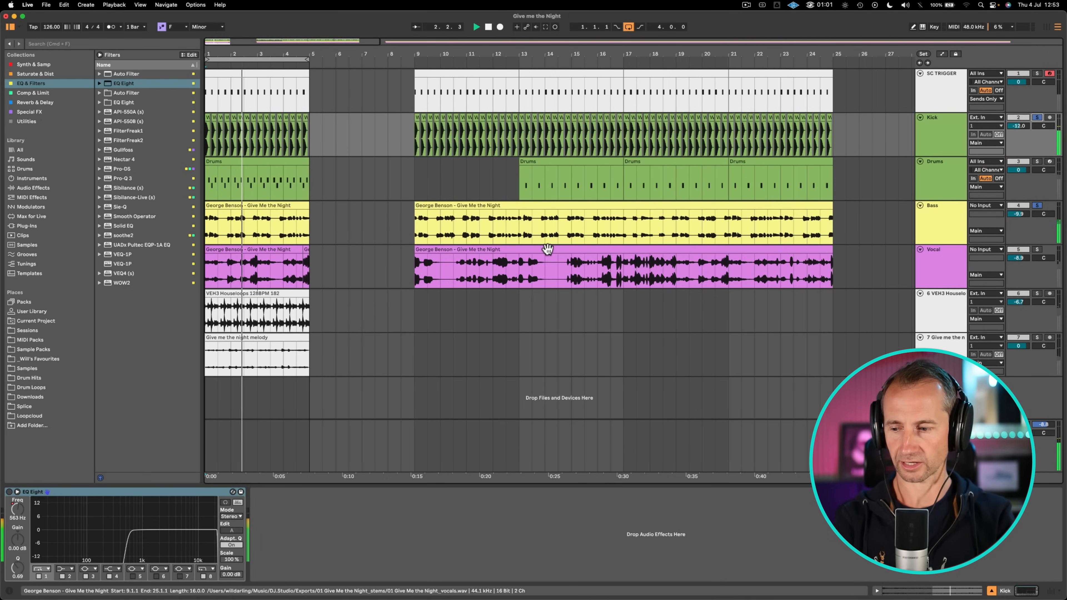
pyautogui.click(946, 344)
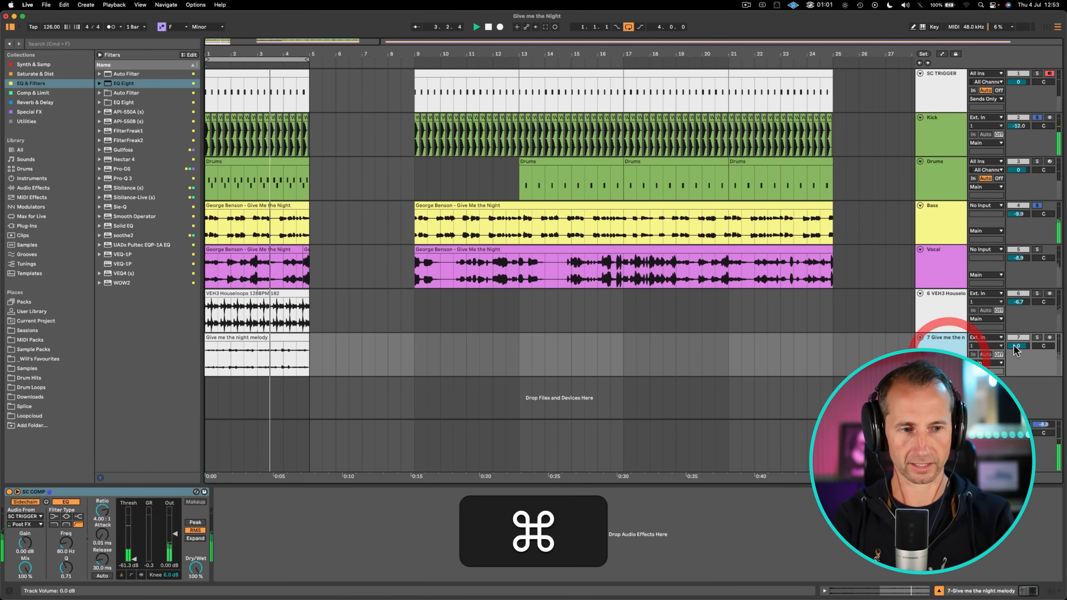
pyautogui.keyDown('super'); pyautogui.click(1037, 338); pyautogui.keyUp('super')
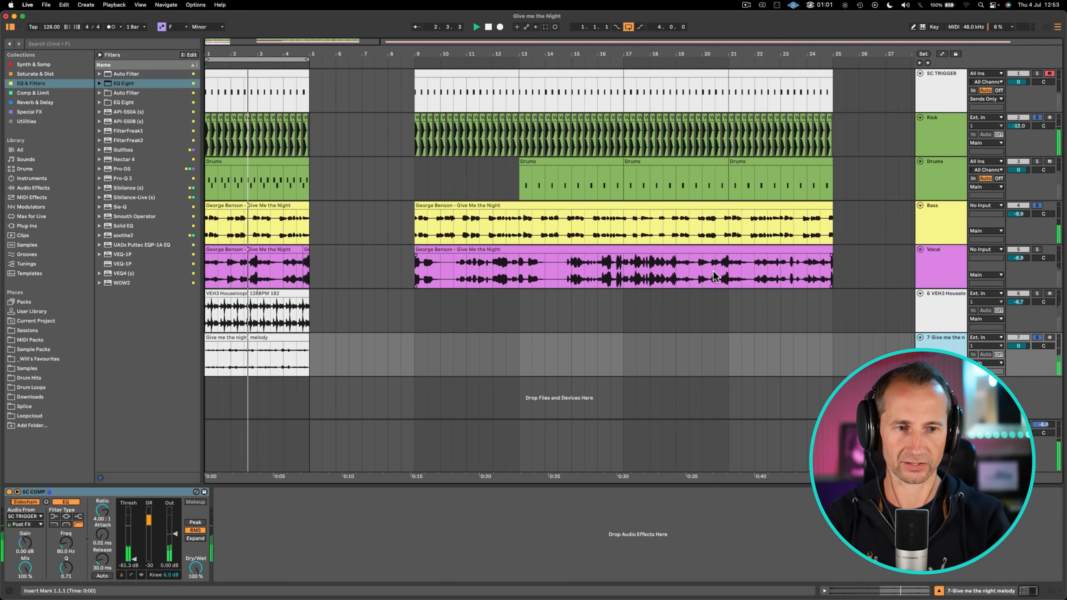
# Add the Vocal track to the soloed kick, bass and melody, listen to the combination and stop playback.
pyautogui.click(935, 271)
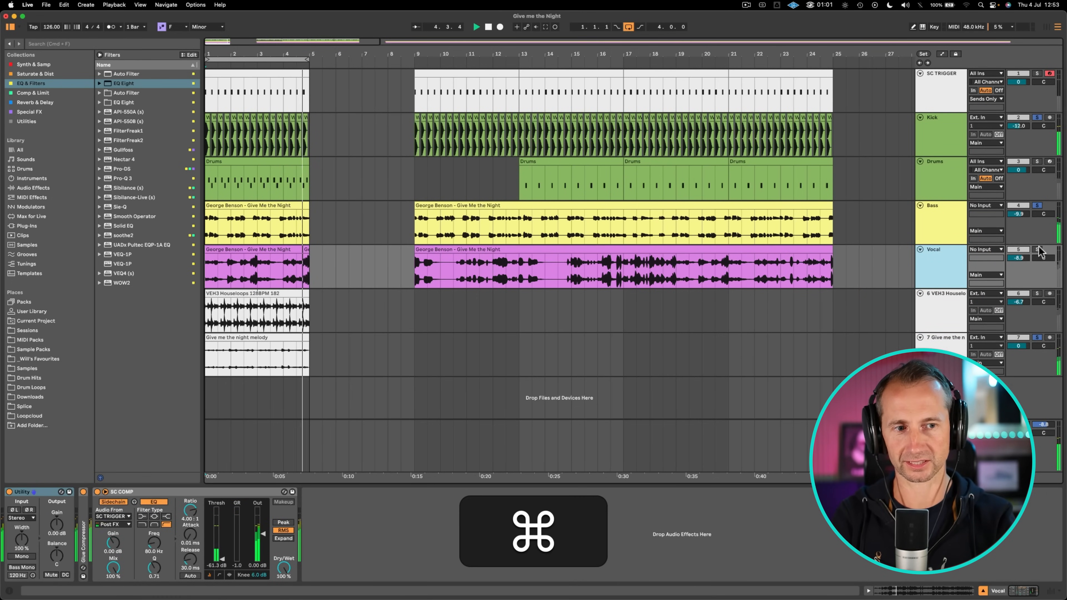
pyautogui.click(1037, 249)
pyautogui.click(953, 271)
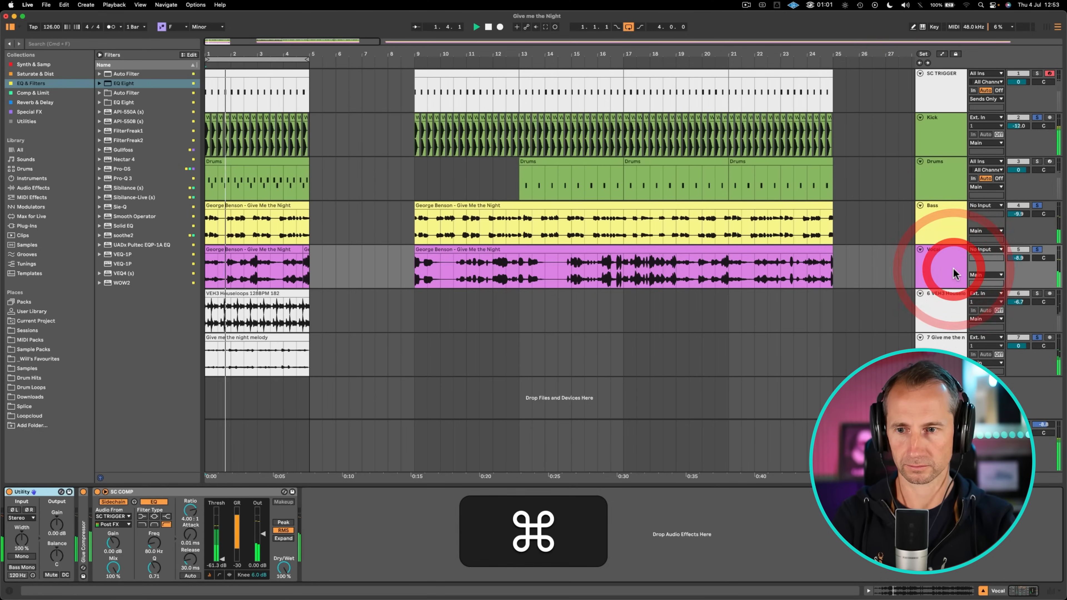
pyautogui.press('space')
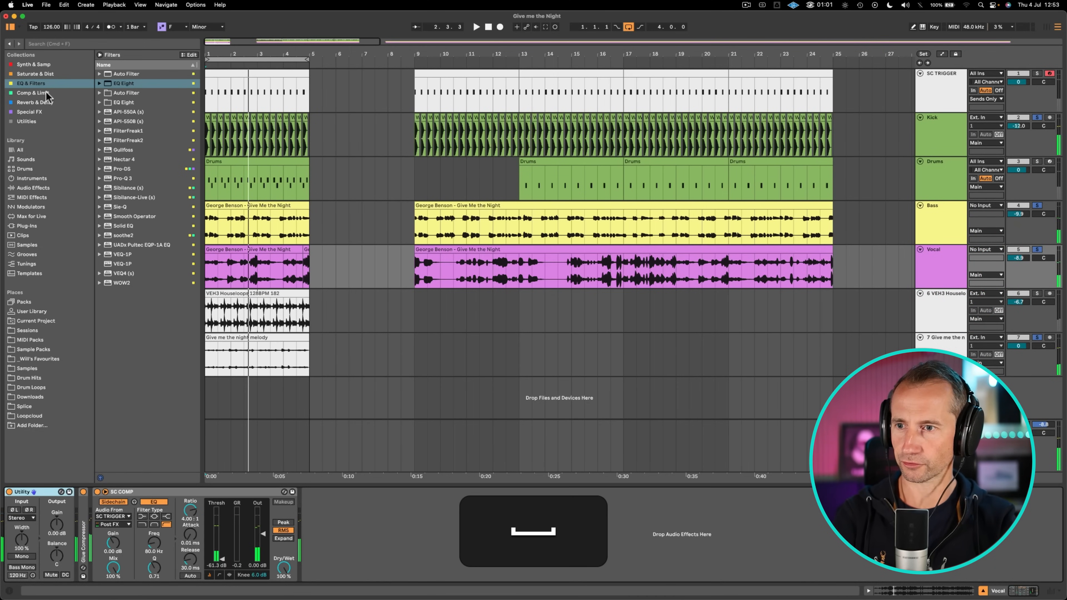
# Add Little AlterBoy from the Special FX collection after SC COMP on the Vocal track and set its pitch to -12.0.
pyautogui.click(46, 94)
pyautogui.click(29, 110)
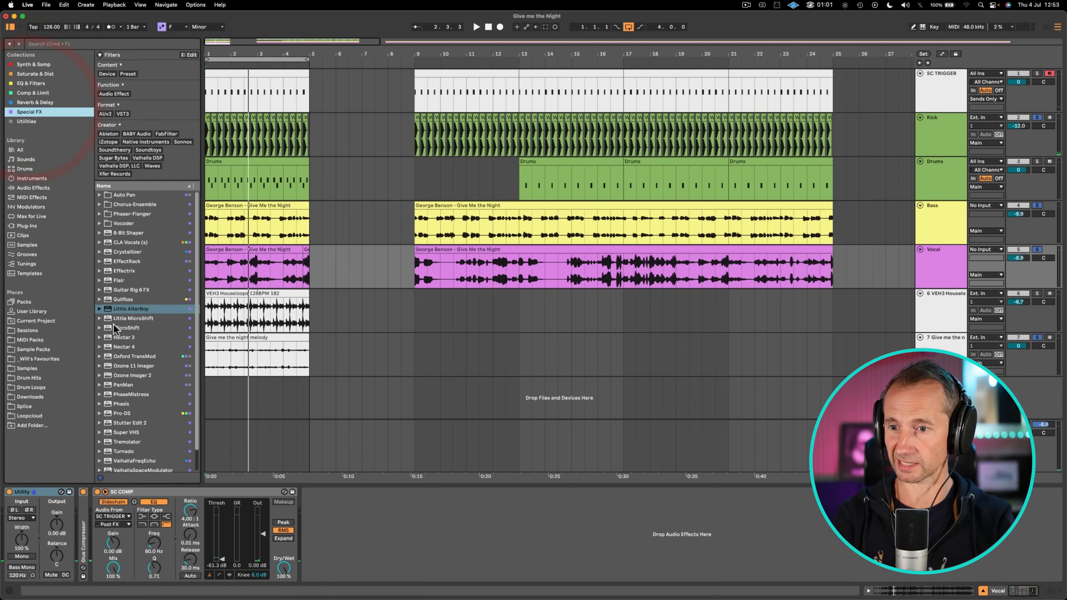
pyautogui.moveTo(253, 254); pyautogui.dragTo(251, 252)
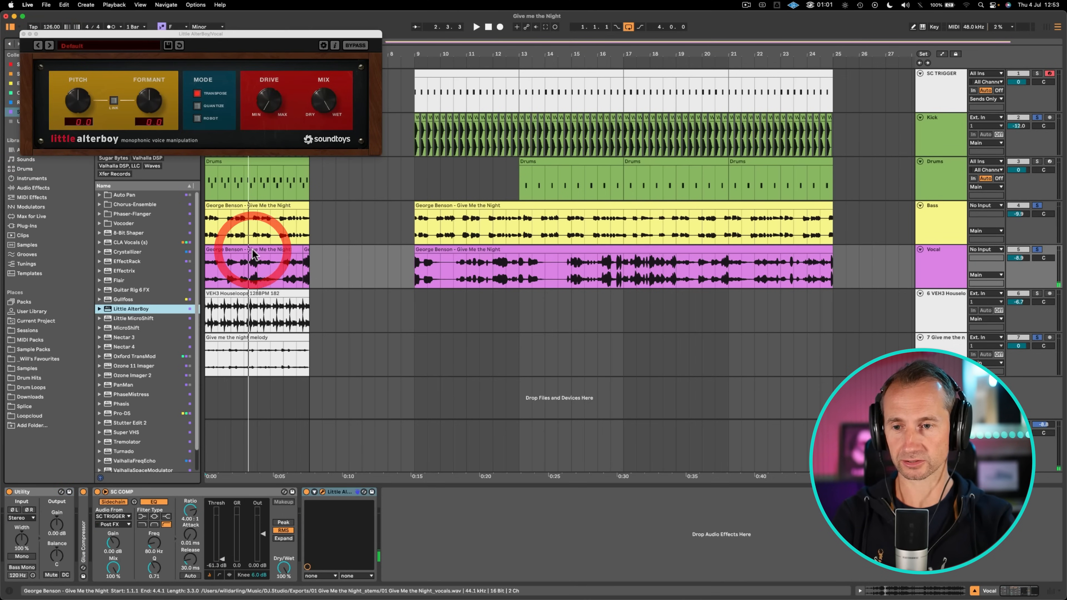
pyautogui.moveTo(75, 112); pyautogui.dragTo(80, 317)
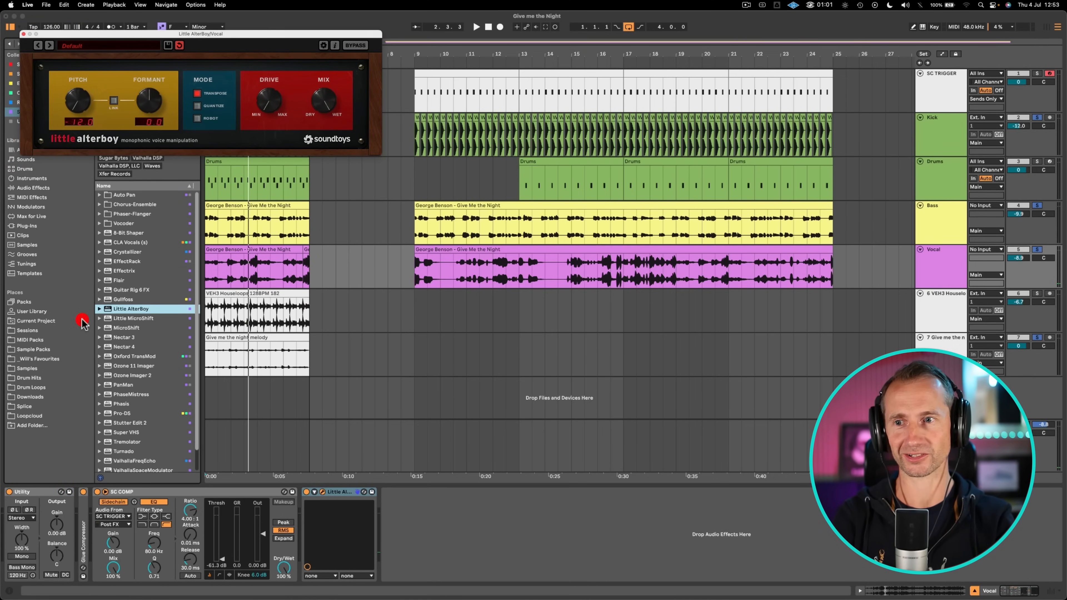
# Set the vocal Little AlterBoy's formant to -12.0 and its mix to about halfway during playback, then close the plug-in window.
pyautogui.press('space')
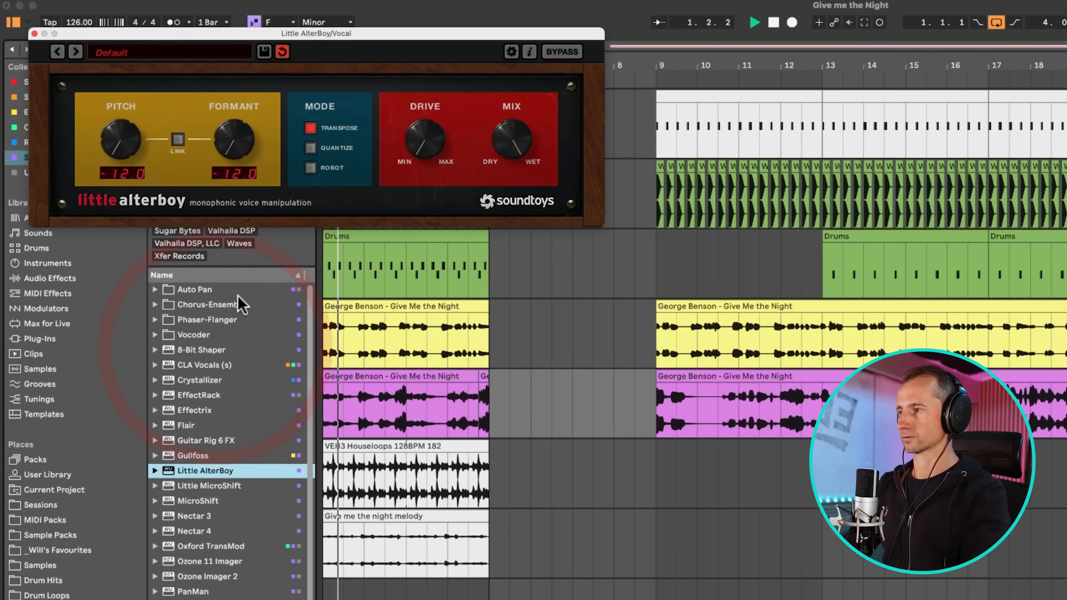
pyautogui.moveTo(191, 135); pyautogui.dragTo(252, 176)
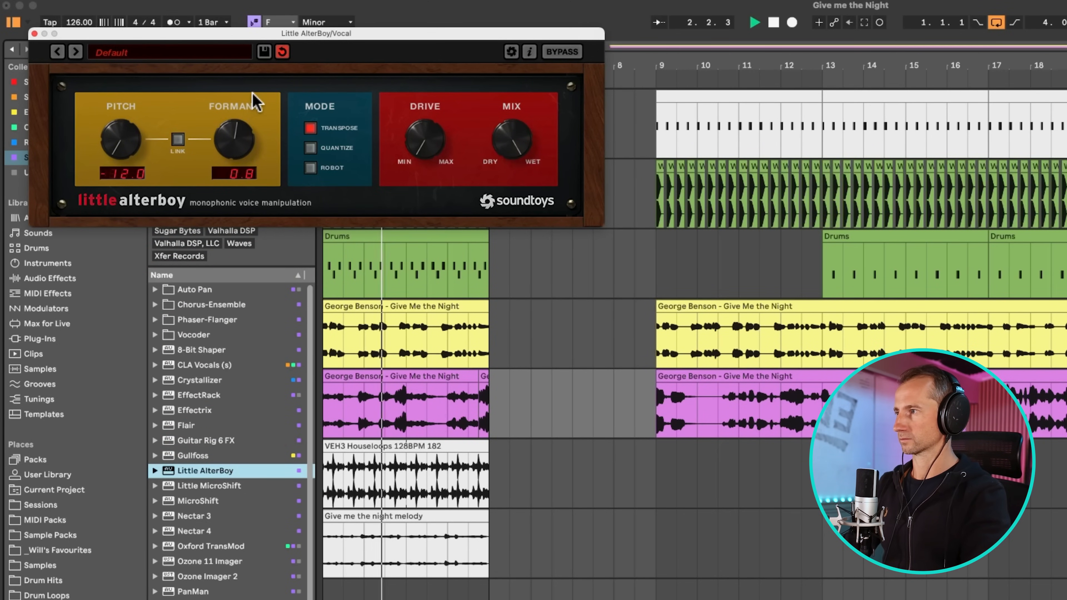
pyautogui.click(270, 482)
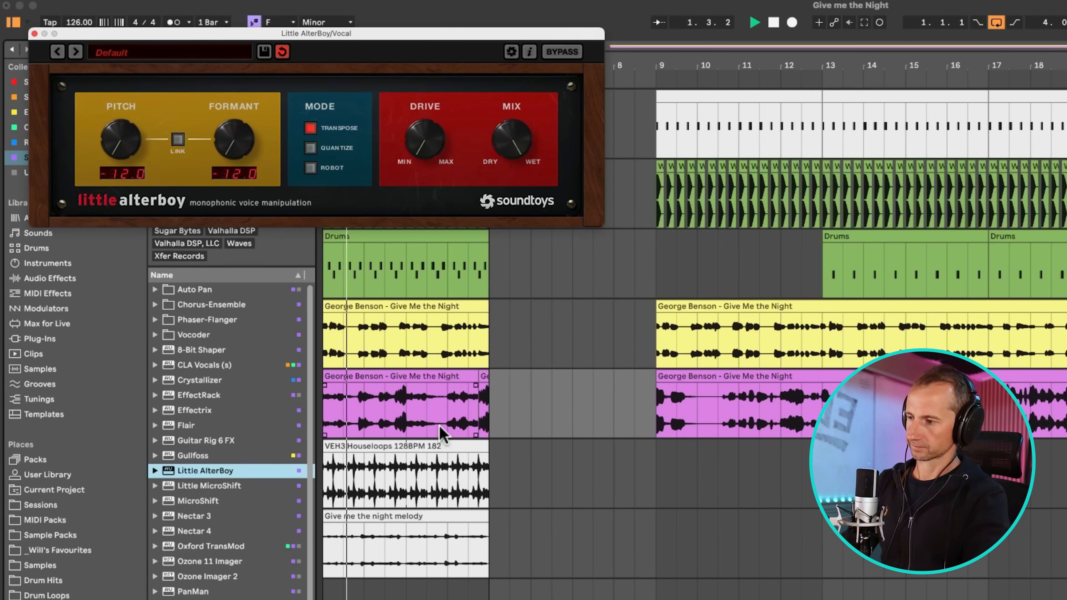
pyautogui.moveTo(492, 174)
pyautogui.mouseDown()
pyautogui.moveTo(505, 222)
pyautogui.moveTo(507, 186)
pyautogui.mouseUp()
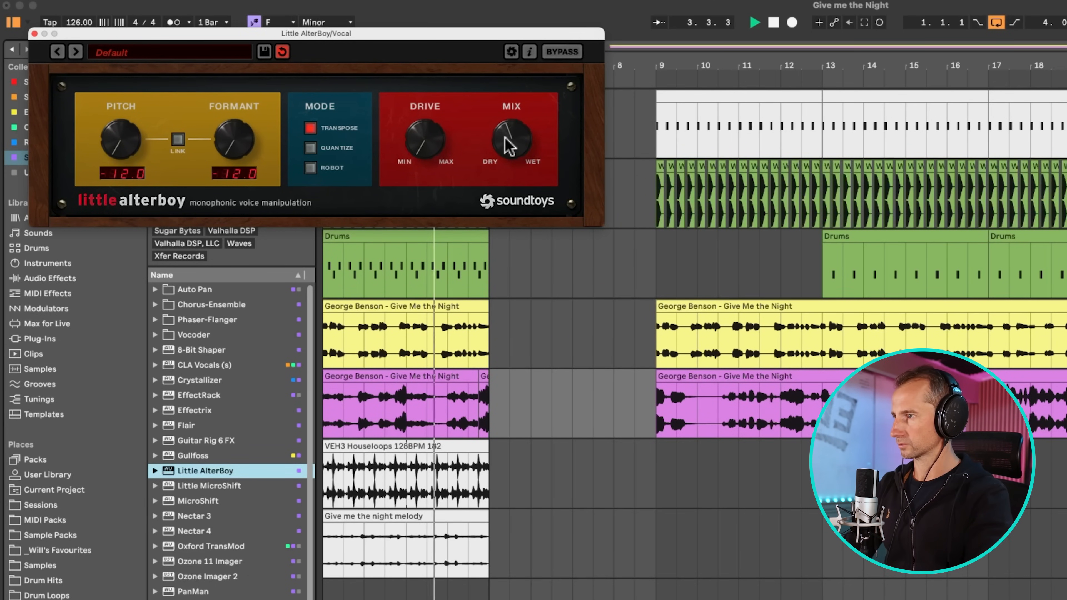
pyautogui.press('space')
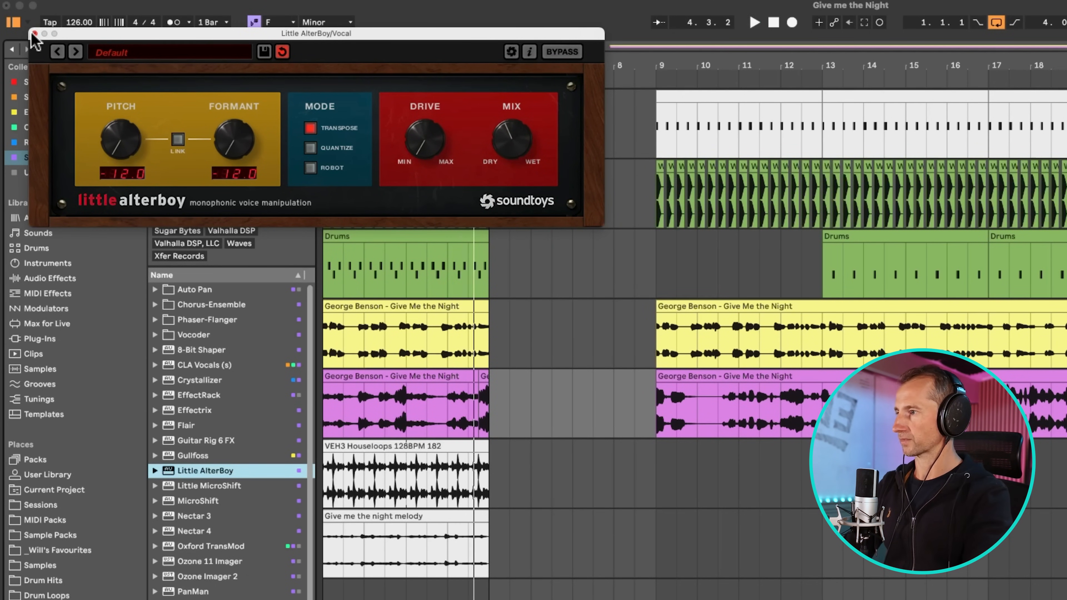
pyautogui.click(33, 34)
# Solo only the Bass track and loop its four-bar section from bar 1 to bar 5.
pyautogui.click(937, 225)
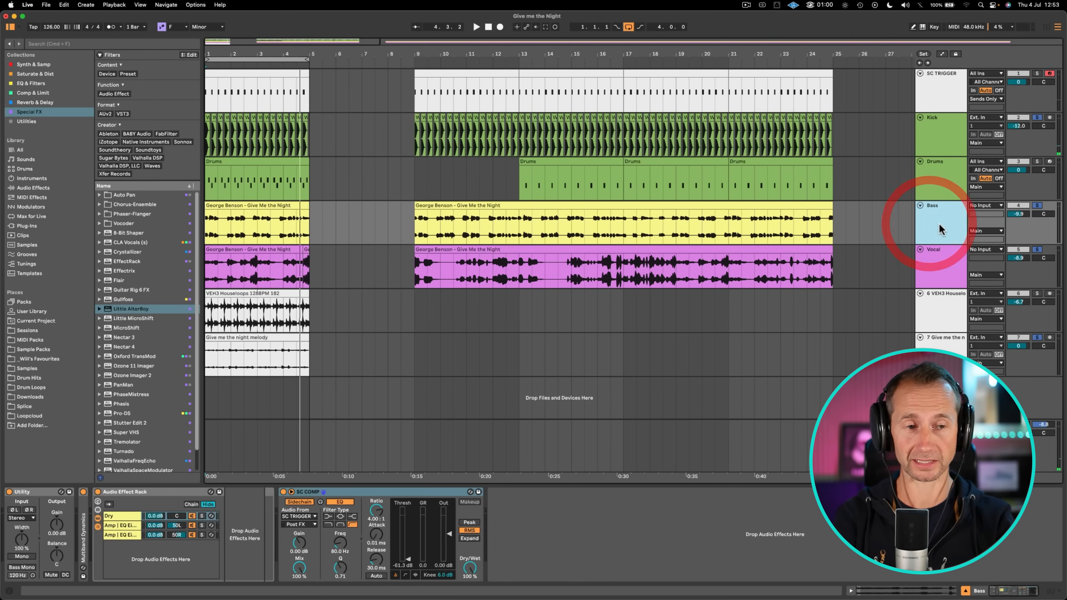
pyautogui.click(1037, 205)
pyautogui.click(926, 230)
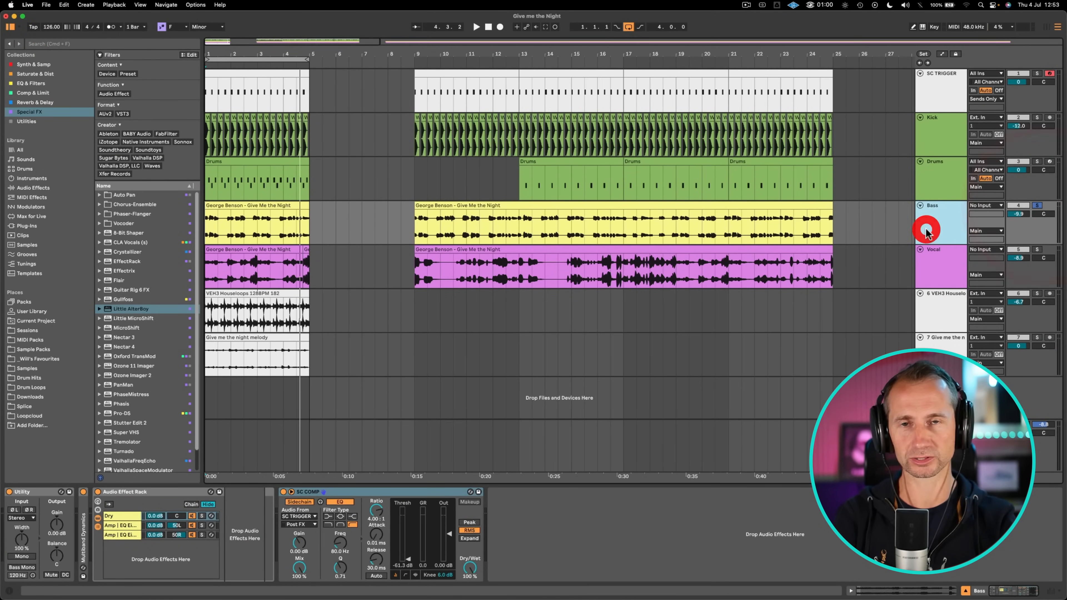
pyautogui.moveTo(308, 220); pyautogui.dragTo(203, 215)
pyautogui.press('super+l')
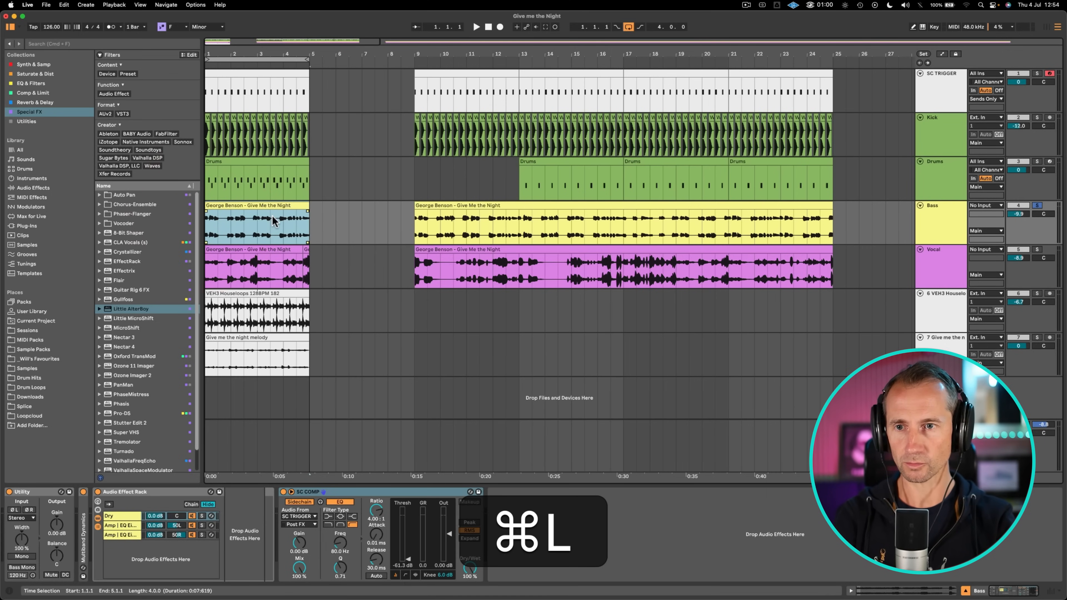
# Create and solo a new chain in the Bass track's Audio Effect Rack, insert Little AlterBoy there and set its pitch to -12.0.
pyautogui.click(127, 567)
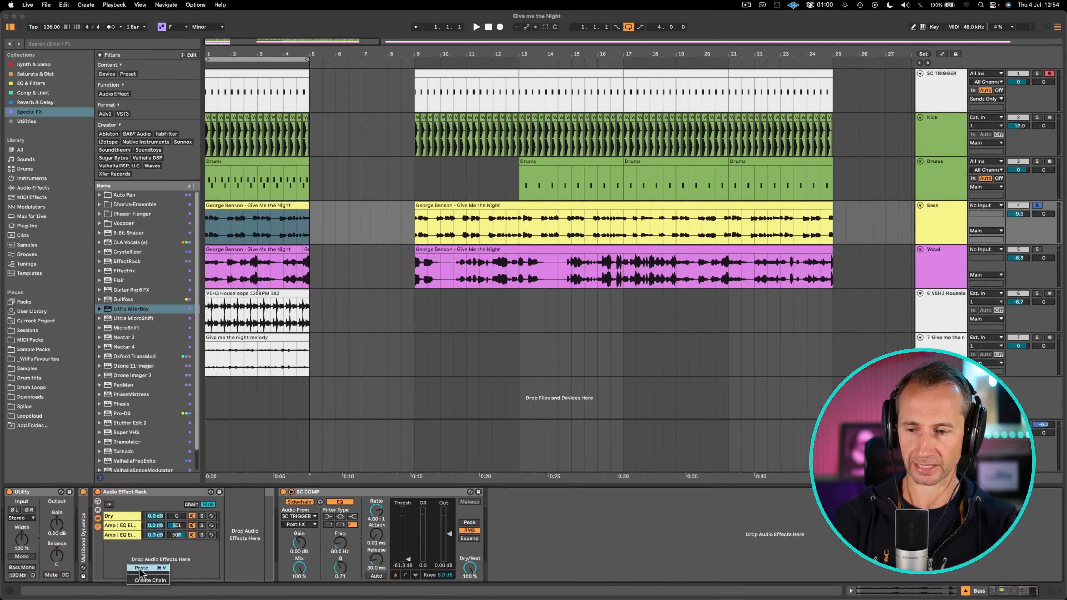
pyautogui.click(138, 582)
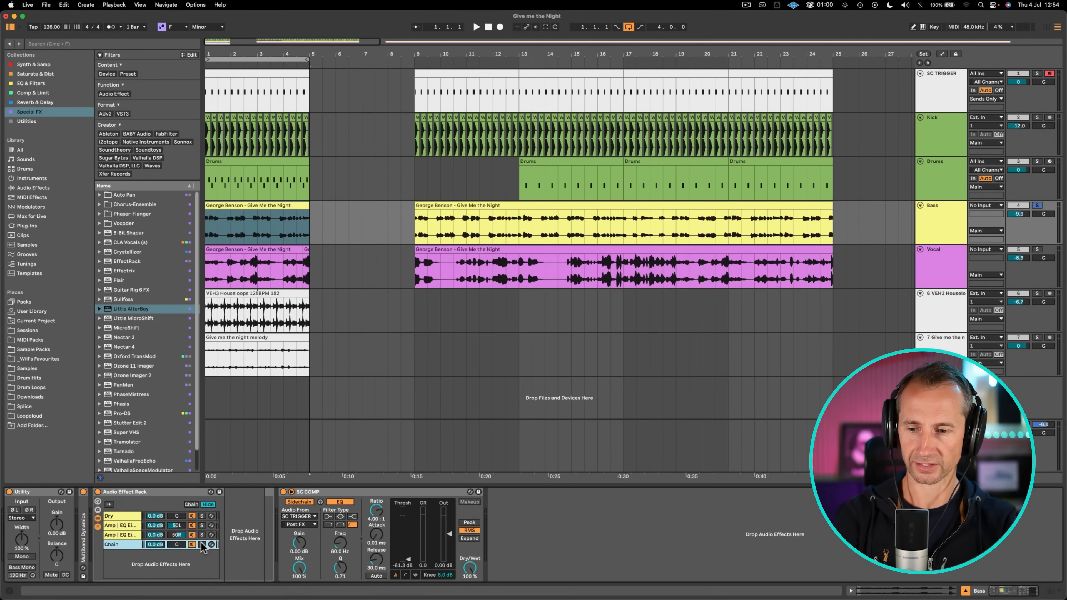
pyautogui.click(130, 549)
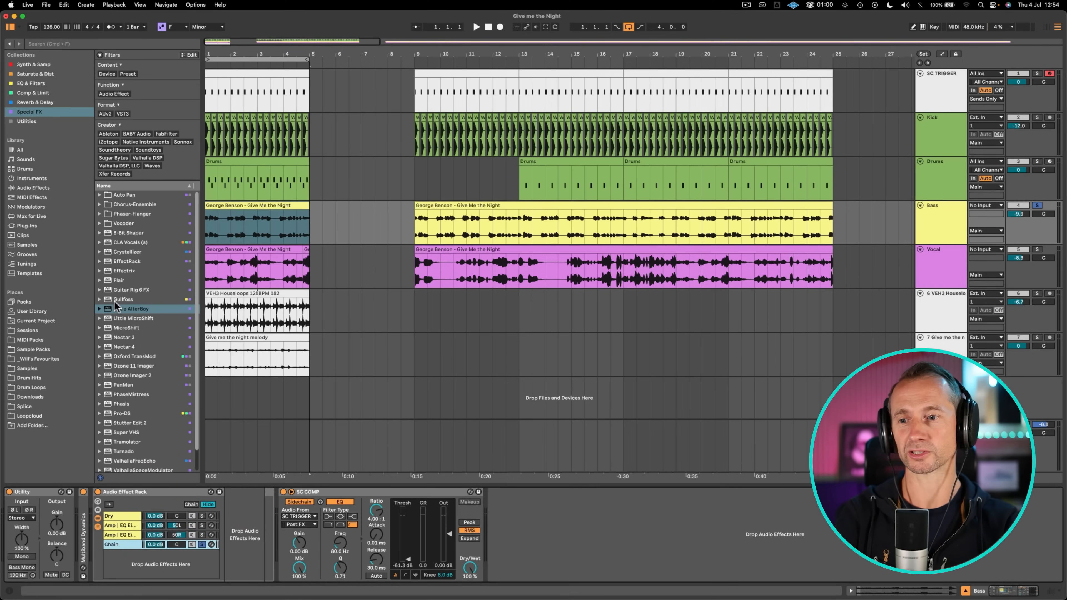
pyautogui.moveTo(124, 314); pyautogui.dragTo(256, 511)
pyautogui.click(86, 107)
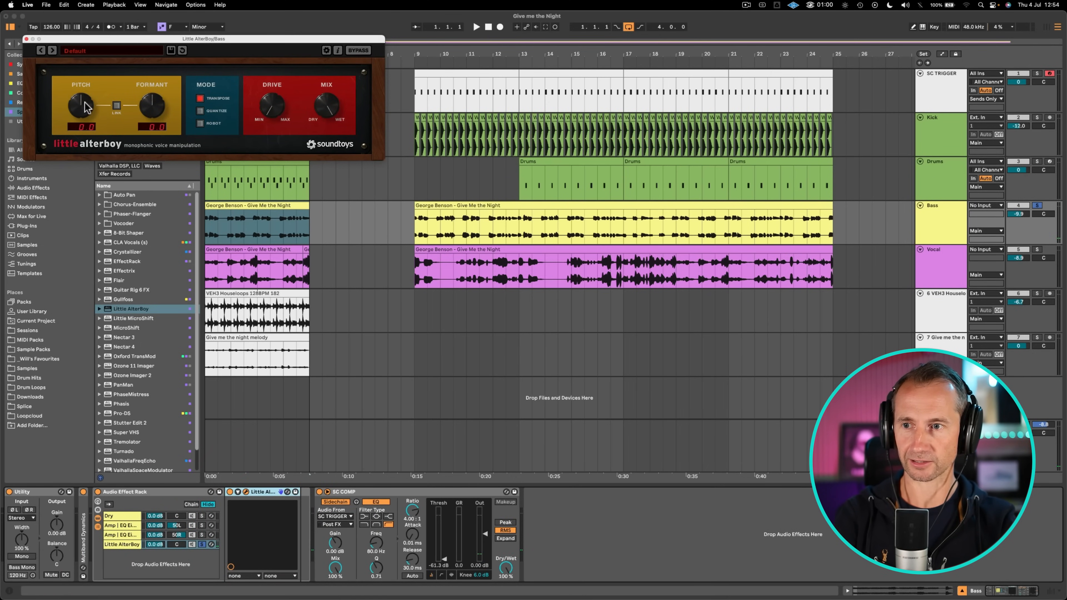
# Compare the soloed Little AlterBoy bass chain with the effect bypassed and active during playback.
pyautogui.click(202, 544)
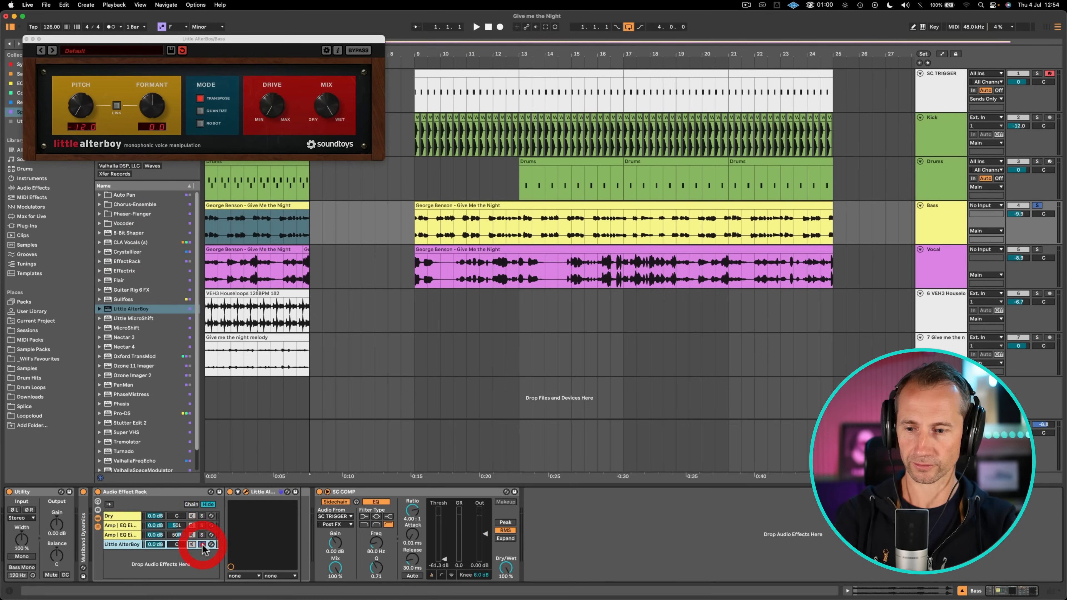
pyautogui.click(230, 492)
pyautogui.press('space')
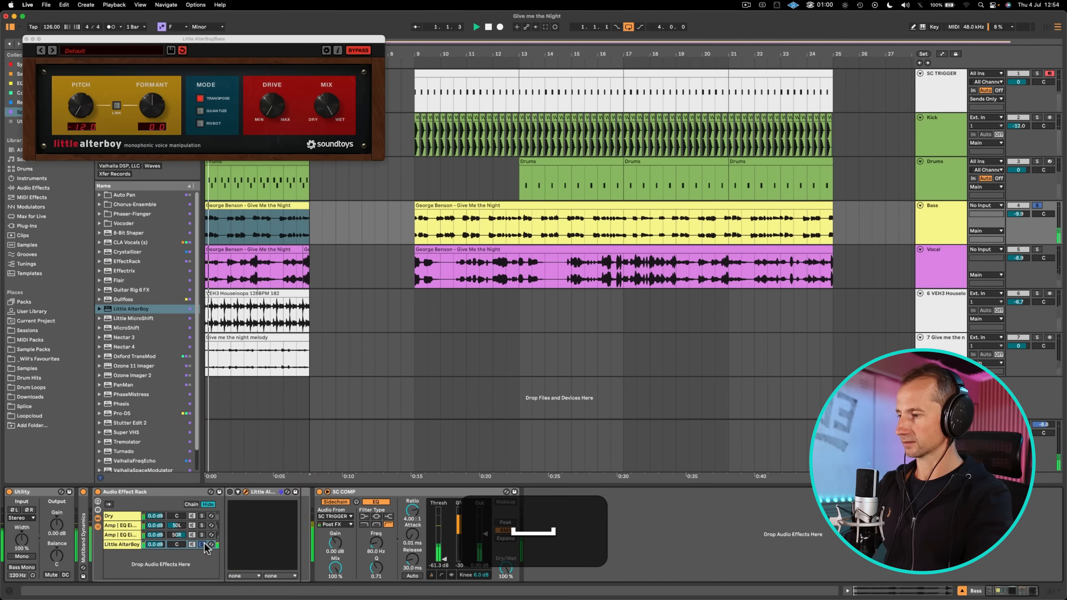
pyautogui.click(230, 492)
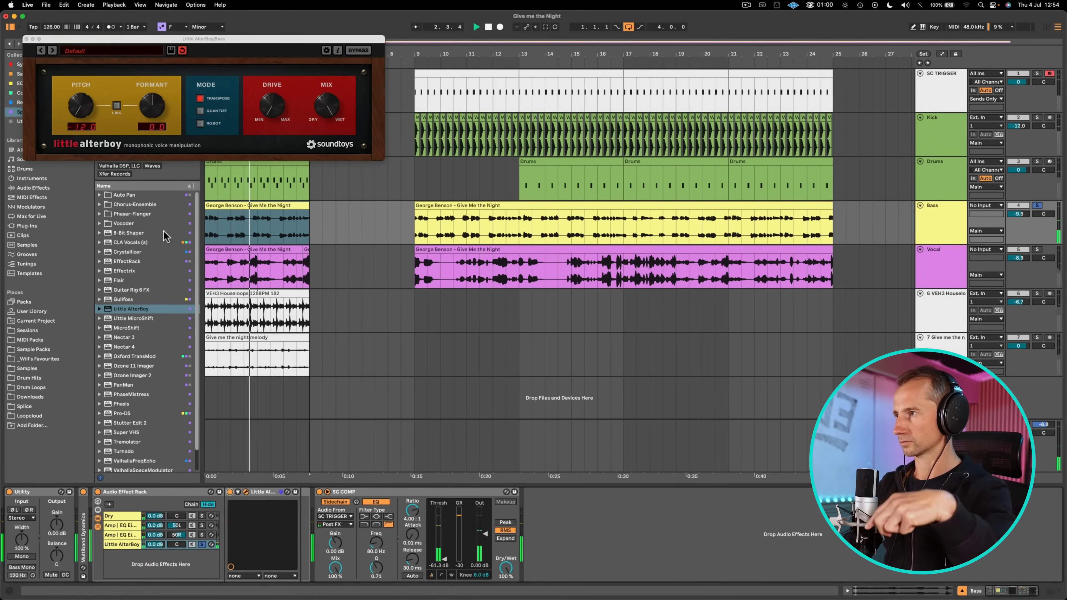
# Set the bass Little AlterBoy's formant to -12.0 and unsolo its rack chain.
pyautogui.moveTo(150, 106); pyautogui.dragTo(140, 243)
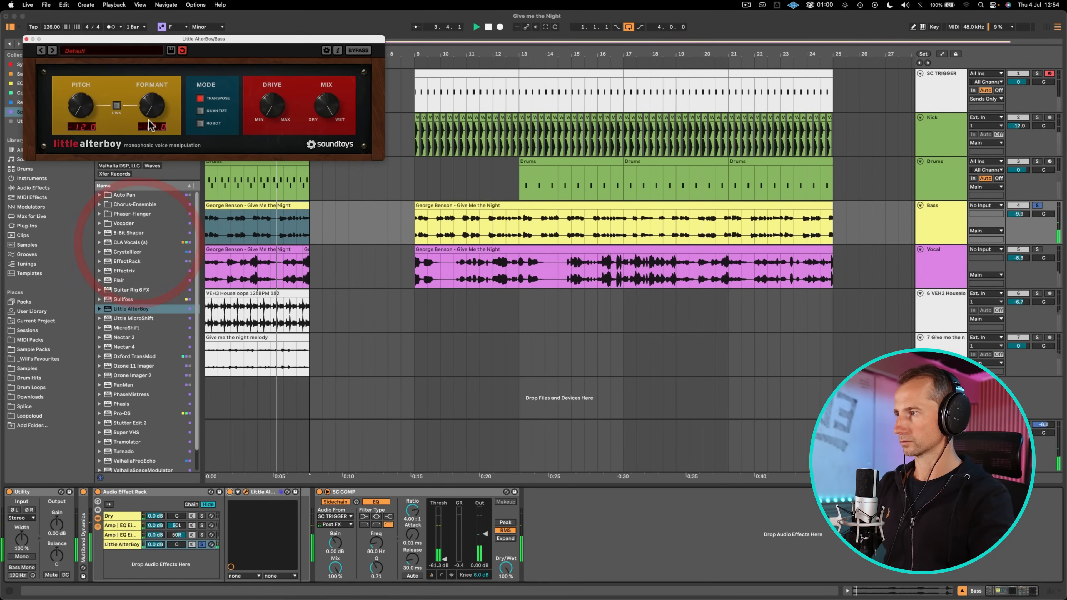
pyautogui.click(230, 492)
pyautogui.click(230, 492)
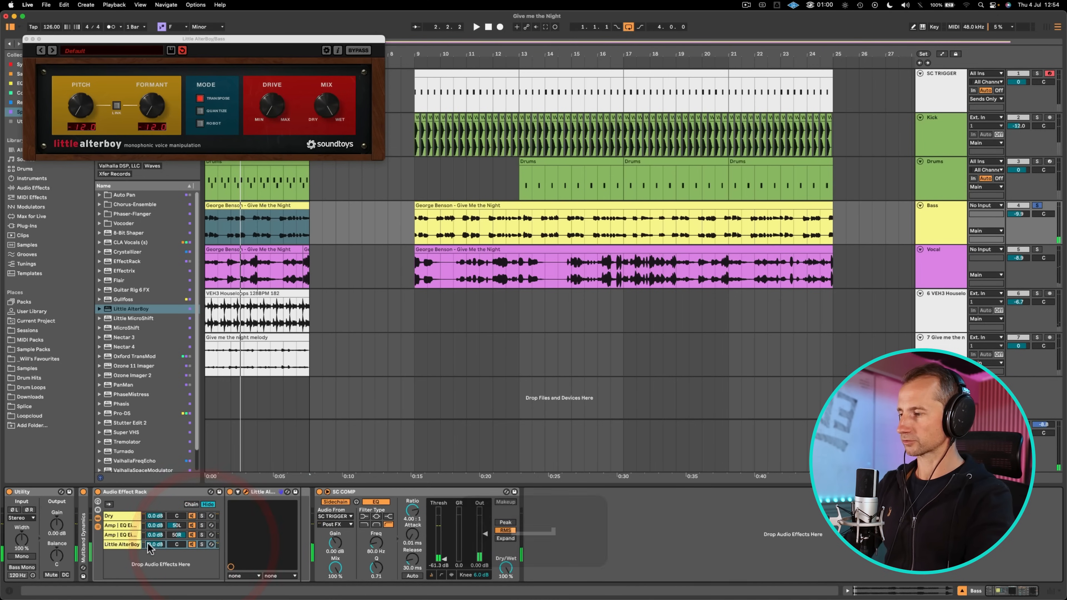
# Blend the Little AlterBoy chain up from silence to 2.0 dB during playback, comparing formant 0.0 with -12.0 and keeping -12.0.
pyautogui.moveTo(155, 545); pyautogui.dragTo(155, 580)
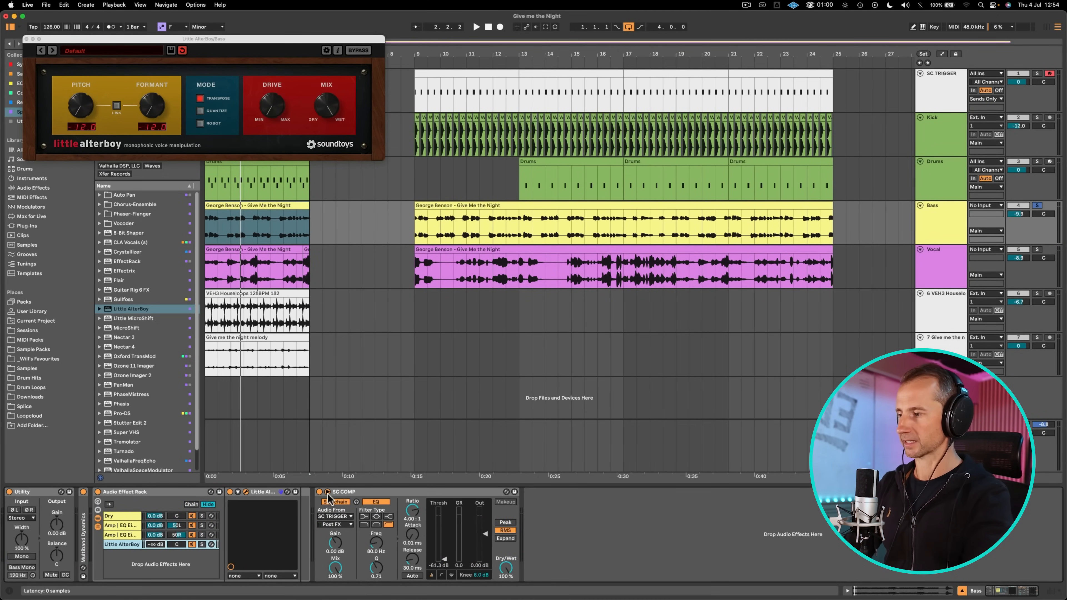
pyautogui.press('space')
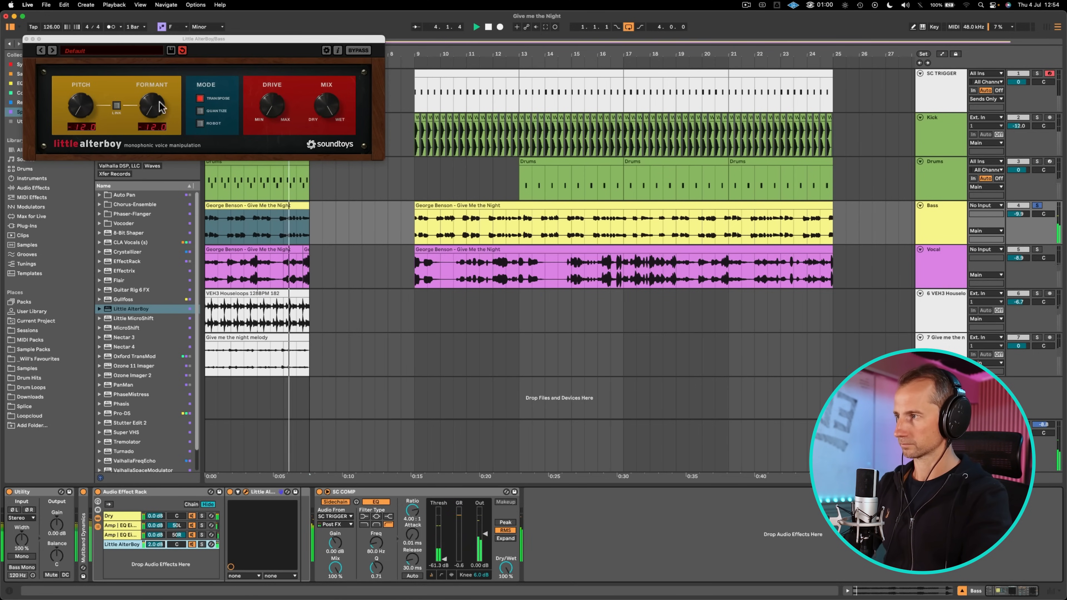
pyautogui.moveTo(161, 107); pyautogui.dragTo(168, 77)
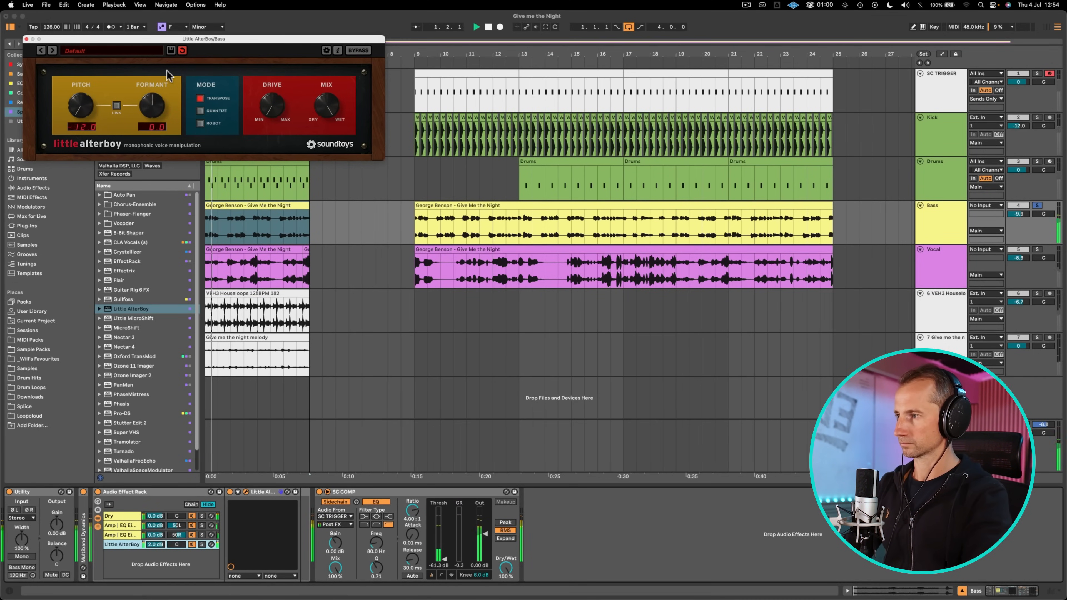
pyautogui.click(164, 310)
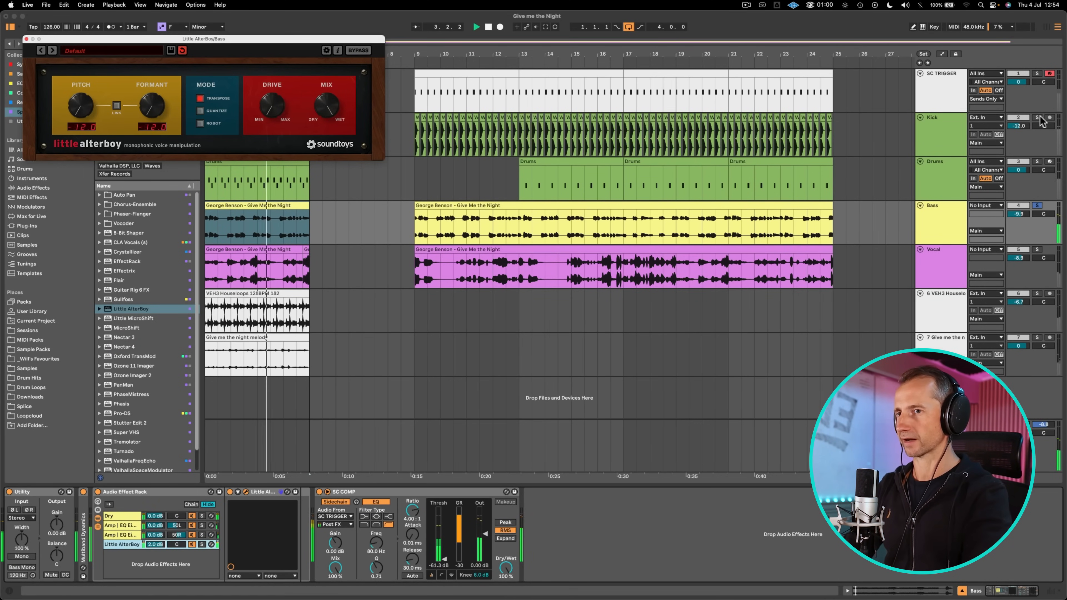
# Unsolo the Bass track to hear it with the full mix and close its Little AlterBoy plug-in window.
pyautogui.click(1037, 205)
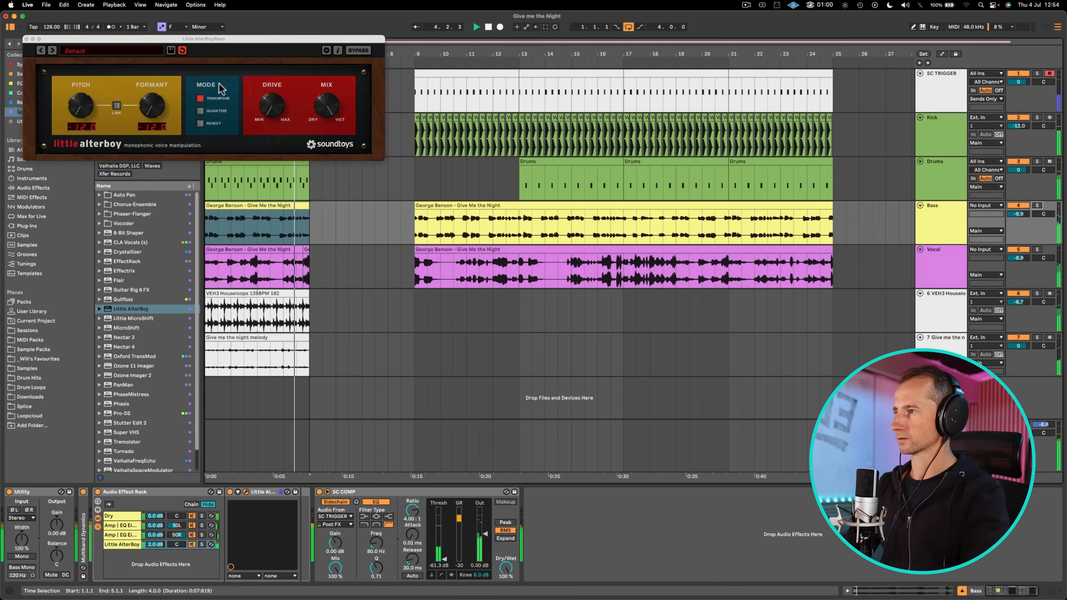
pyautogui.click(27, 39)
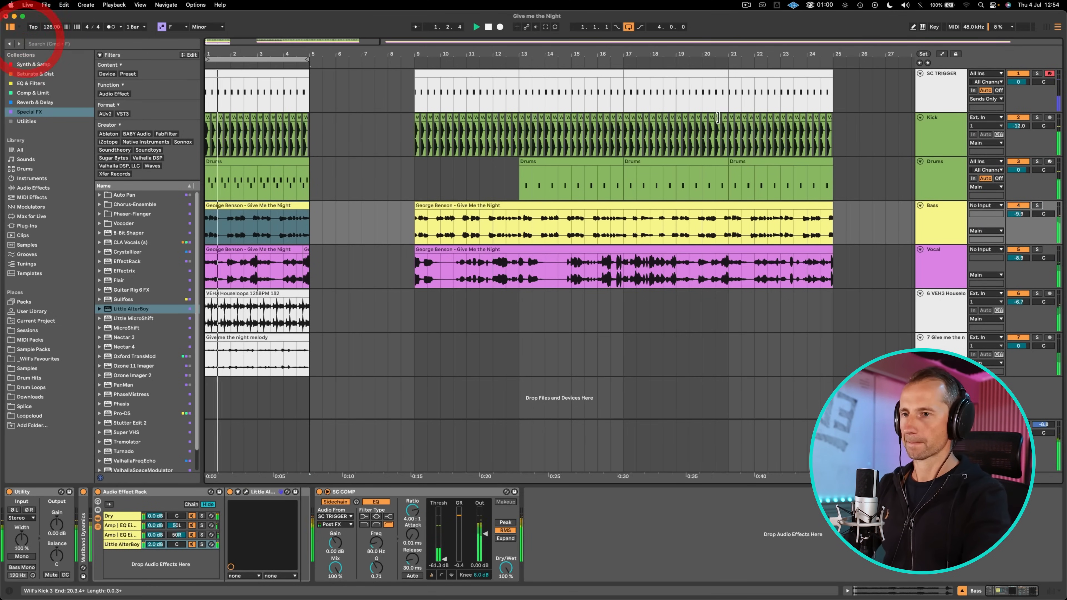
# Inspect the device chains of the 7-Group and Bass tracks while the extended arrangement plays.
pyautogui.click(951, 195)
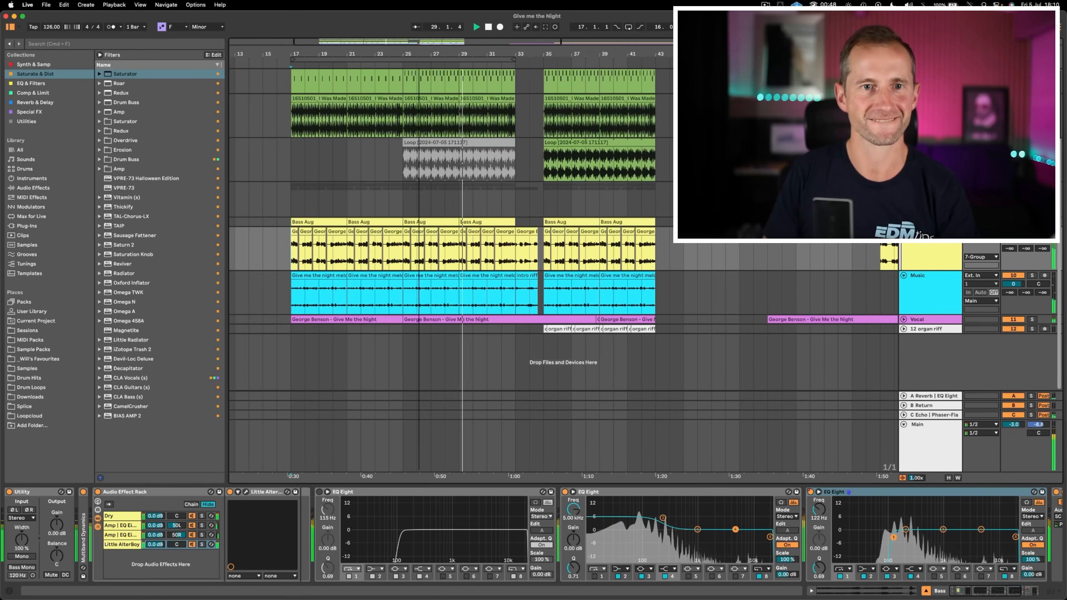
pyautogui.moveTo(419, 54); pyautogui.dragTo(356, 75)
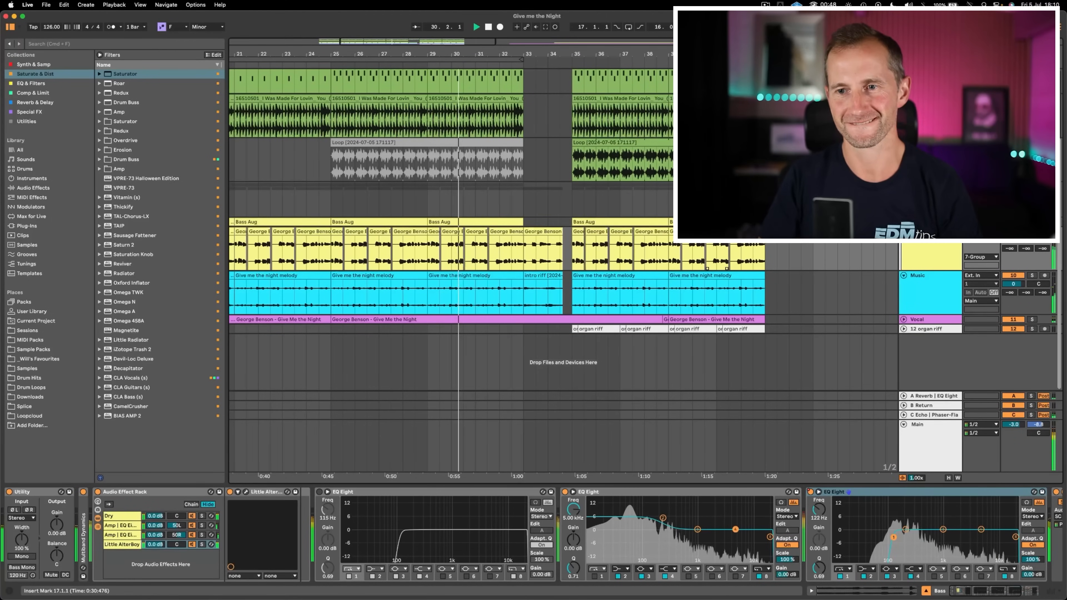
pyautogui.click(930, 186)
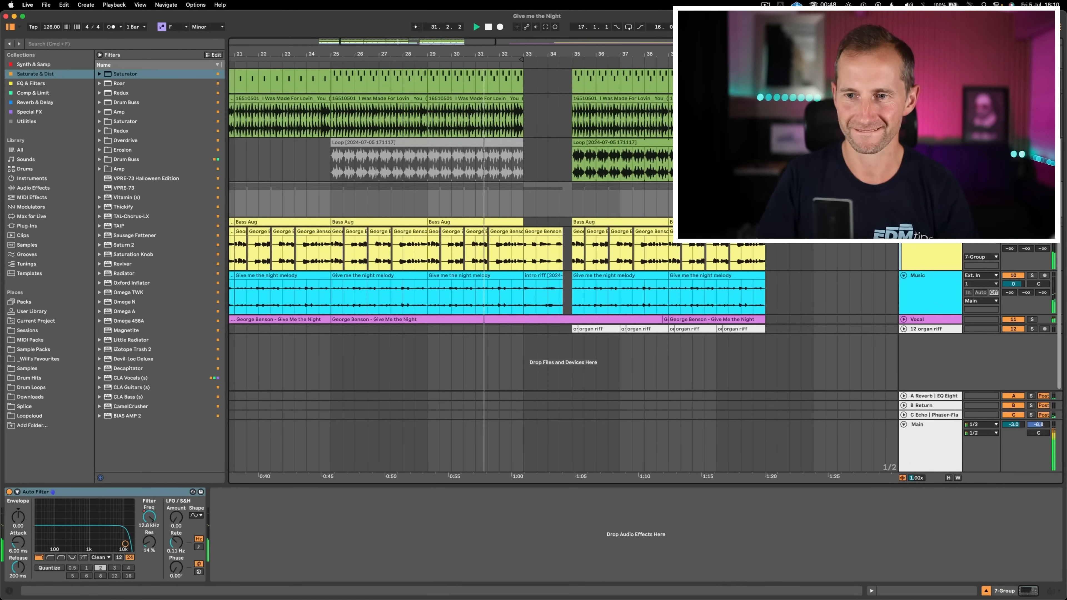
pyautogui.click(929, 257)
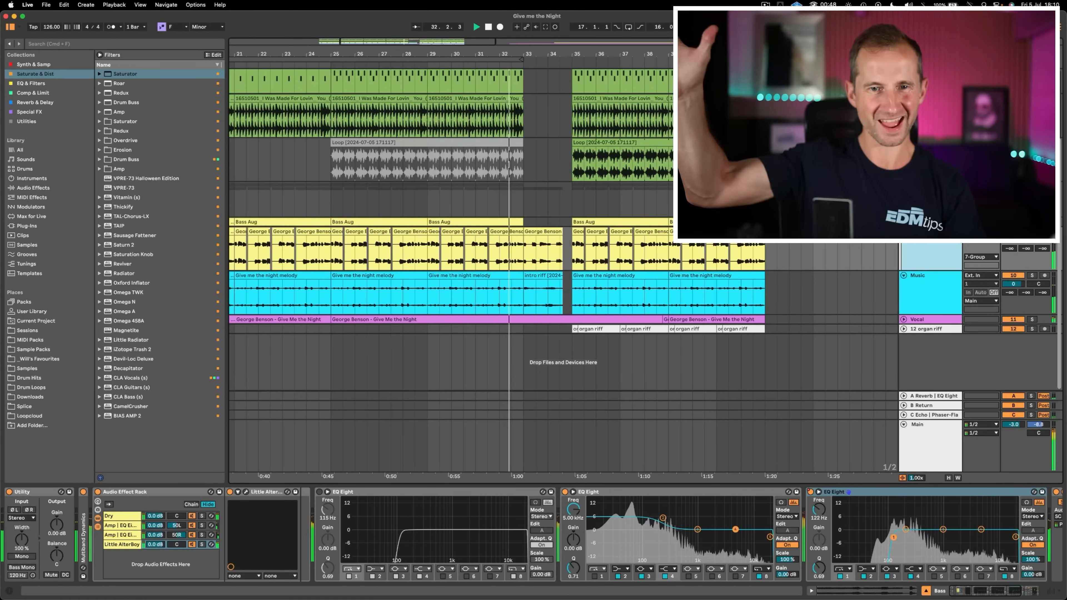